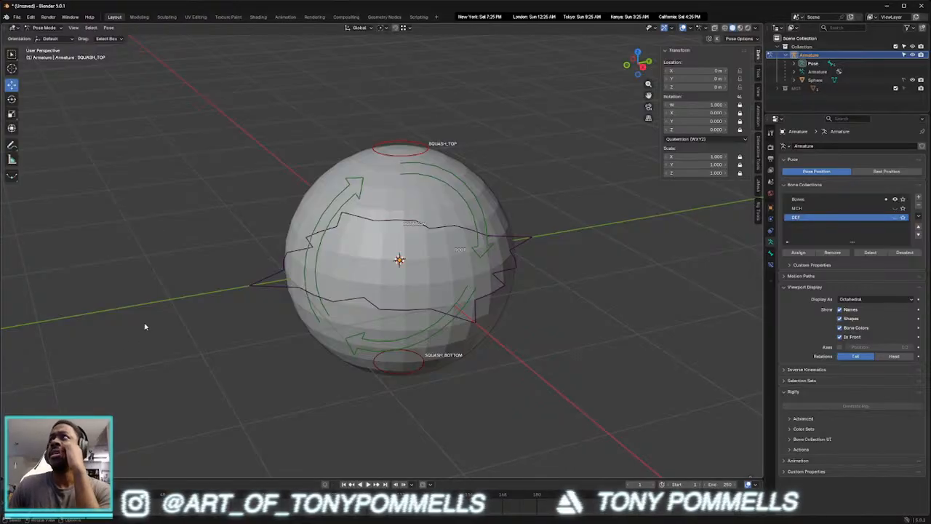
# Test the finished ball rig by stretching the sphere with the SQUASH_TOP control, and clear the control's location
pyautogui.moveTo(211, 102); pyautogui.dragTo(557, 416)
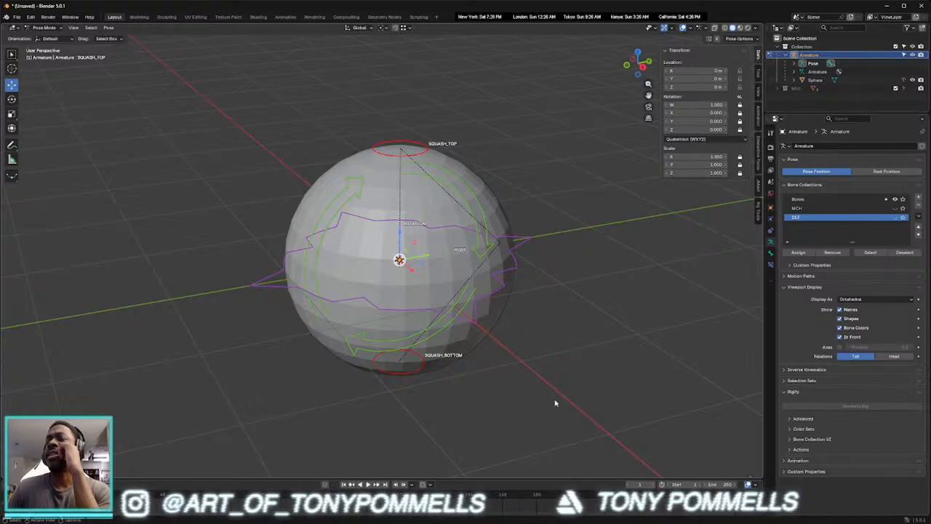
pyautogui.click(556, 403)
pyautogui.moveTo(501, 321); pyautogui.dragTo(425, 247, button='middle')
pyautogui.click(419, 148)
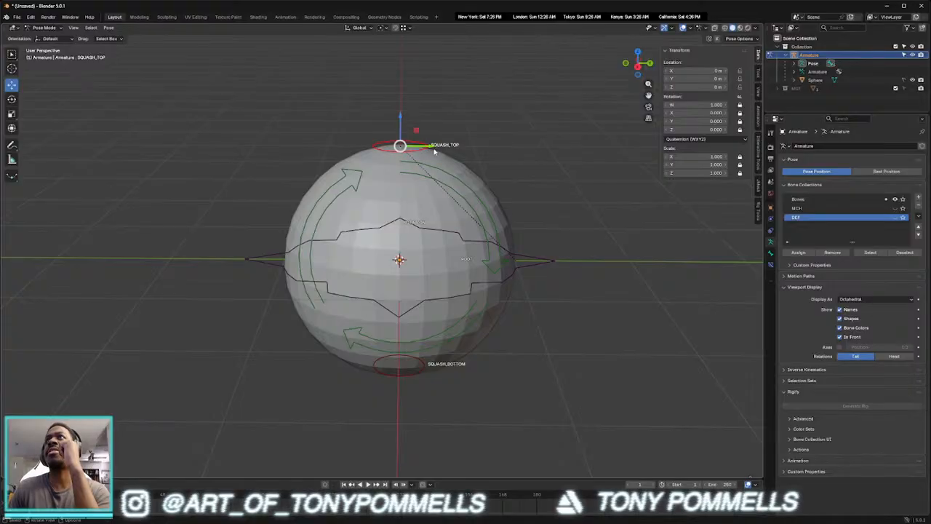
pyautogui.moveTo(416, 132); pyautogui.dragTo(394, 140)
pyautogui.moveTo(379, 272); pyautogui.dragTo(375, 211, button='middle')
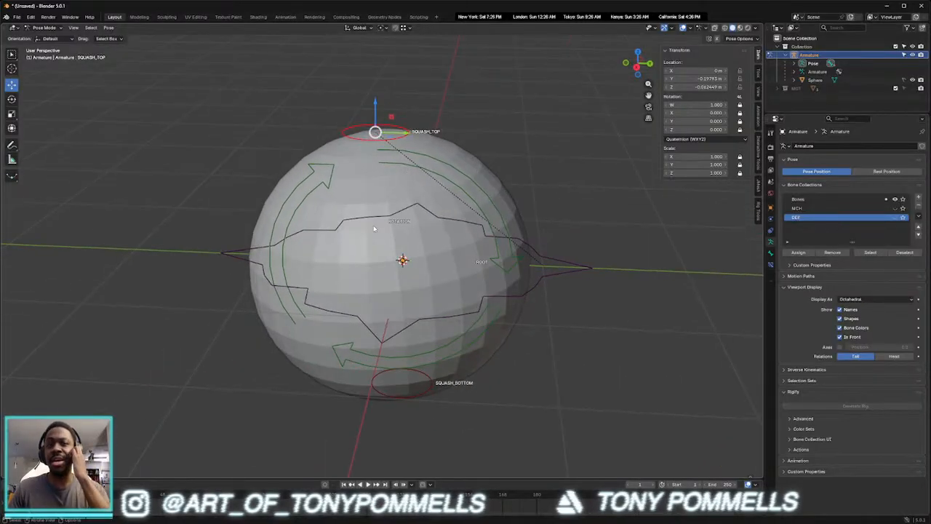
pyautogui.moveTo(390, 124); pyautogui.dragTo(422, 35)
pyautogui.moveTo(386, 220); pyautogui.dragTo(479, 212, button='middle')
pyautogui.scroll(-2, 479, 212)
pyautogui.moveTo(444, 240)
pyautogui.mouseDown(button='middle')
pyautogui.moveTo(362, 257)
pyautogui.moveTo(459, 260)
pyautogui.moveTo(326, 258)
pyautogui.moveTo(486, 239)
pyautogui.moveTo(455, 256)
pyautogui.moveTo(406, 248)
pyautogui.moveTo(445, 233)
pyautogui.moveTo(381, 225)
pyautogui.moveTo(474, 247)
pyautogui.moveTo(458, 241)
pyautogui.mouseUp(button='middle')
pyautogui.hotkey('alt', 'g')
pyautogui.scroll(1, 406, 248)
pyautogui.scroll(2, 380, 225)
pyautogui.scroll(-1, 458, 241)
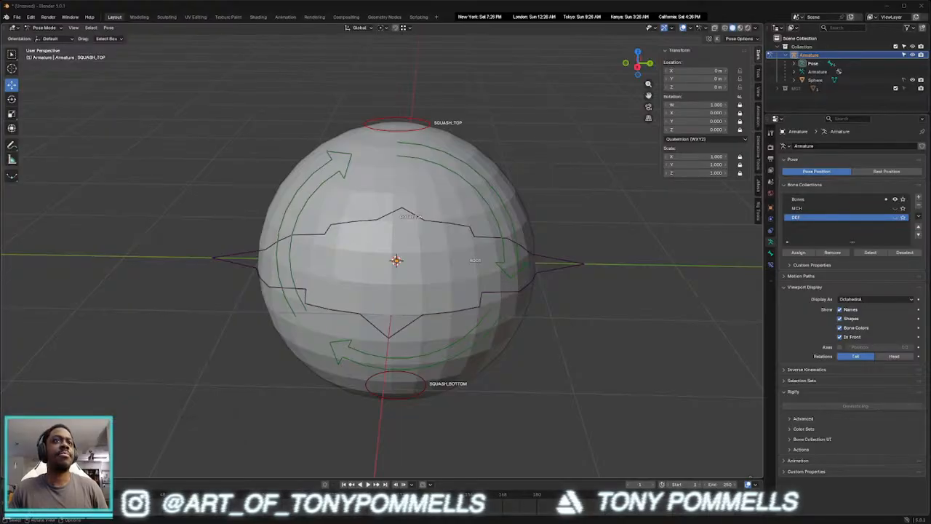
# Start a new General file without saving the current scene
pyautogui.moveTo(520, 289); pyautogui.dragTo(466, 271, button='middle')
pyautogui.click(16, 17)
pyautogui.moveTo(41, 27)
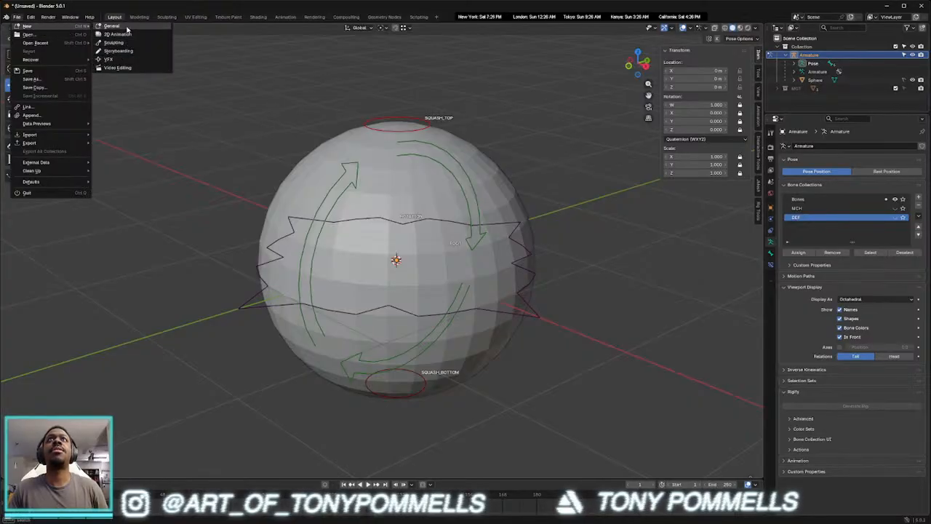
pyautogui.click(127, 31)
pyautogui.click(466, 281)
# Change the snap target in the viewport's snapping options
pyautogui.moveTo(355, 246)
pyautogui.mouseDown(button='middle')
pyautogui.moveTo(320, 254)
pyautogui.moveTo(358, 246)
pyautogui.mouseUp(button='middle')
pyautogui.click(372, 28)
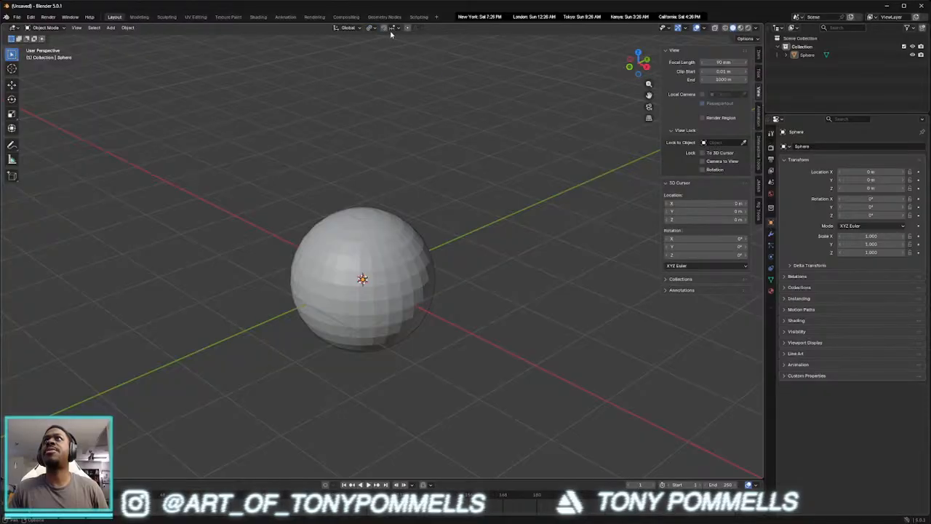
pyautogui.click(394, 28)
pyautogui.click(368, 79)
# Add a single-bone armature at the centre of the sphere
pyautogui.moveTo(310, 173); pyautogui.dragTo(398, 225, button='middle')
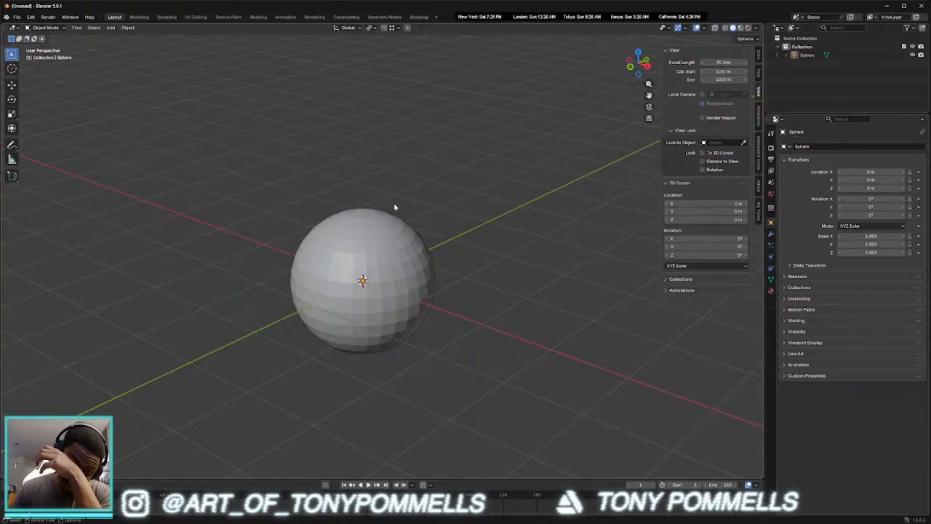
pyautogui.moveTo(393, 206); pyautogui.dragTo(432, 246, button='middle')
pyautogui.click(409, 260)
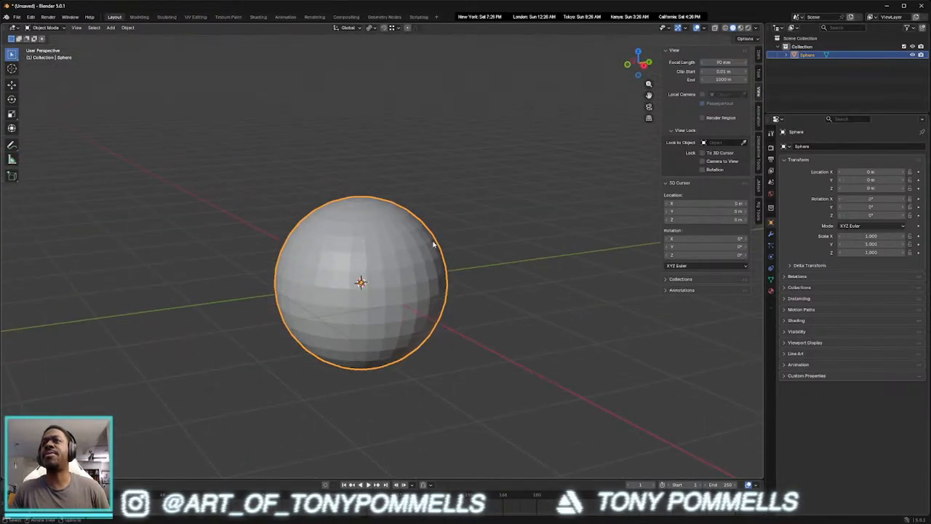
pyautogui.hotkey('shift', 'a')
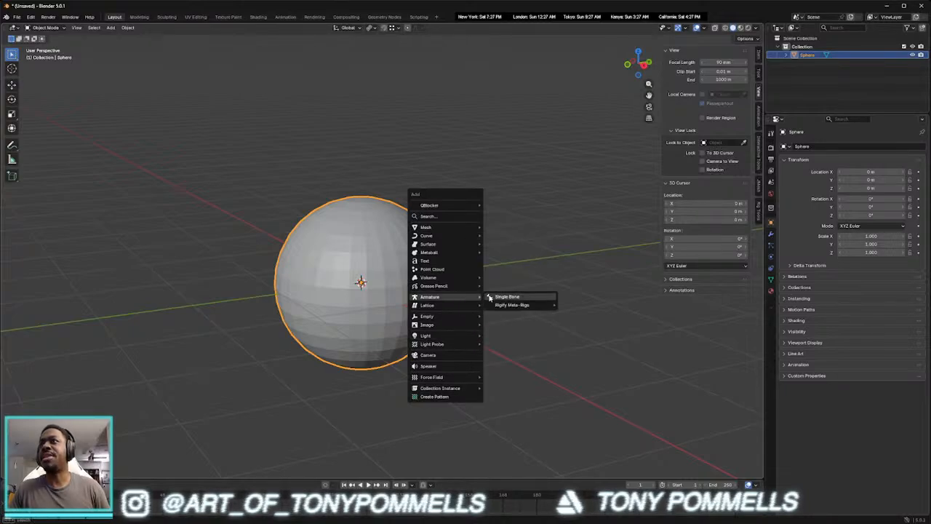
pyautogui.click(489, 297)
# Set the armature object's viewport display to Wire
pyautogui.click(772, 257)
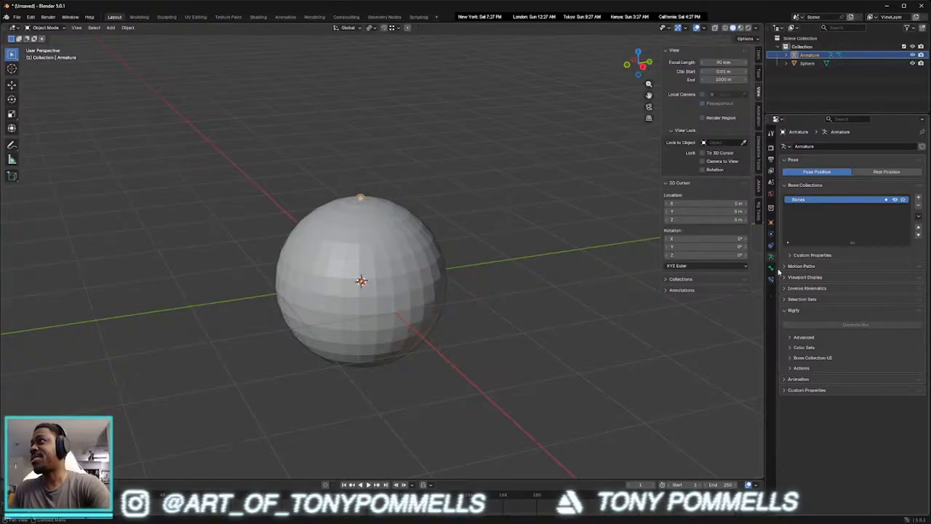
pyautogui.click(771, 222)
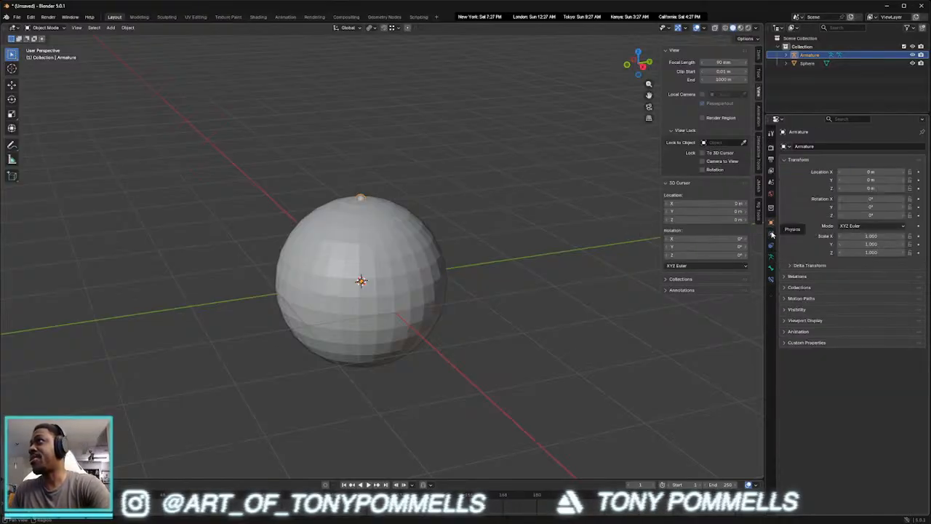
pyautogui.click(786, 321)
pyautogui.click(847, 361)
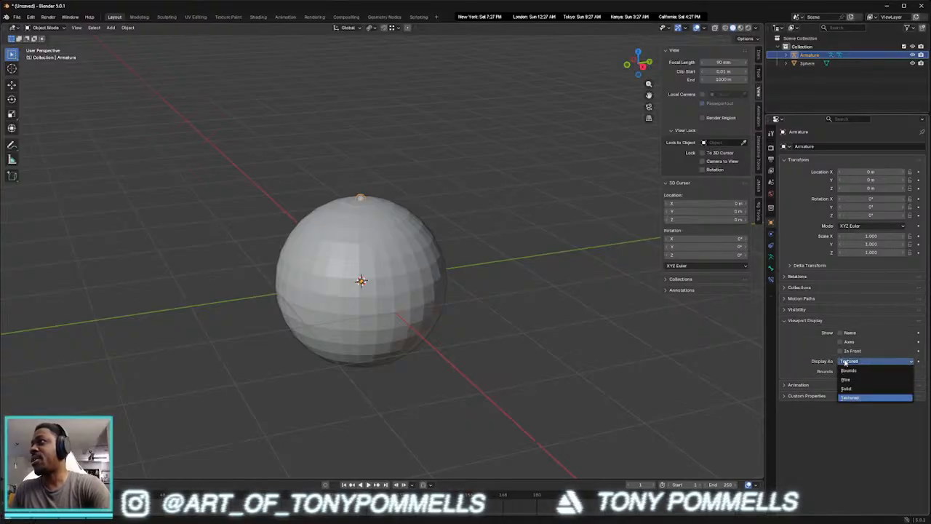
pyautogui.click(851, 384)
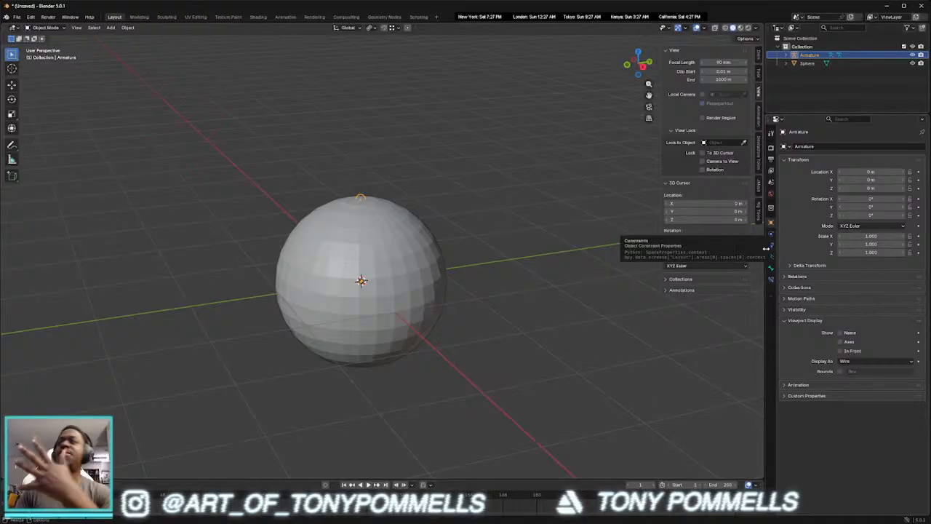
# Enable In Front, Axes and Names in the armature data's viewport display settings
pyautogui.click(772, 257)
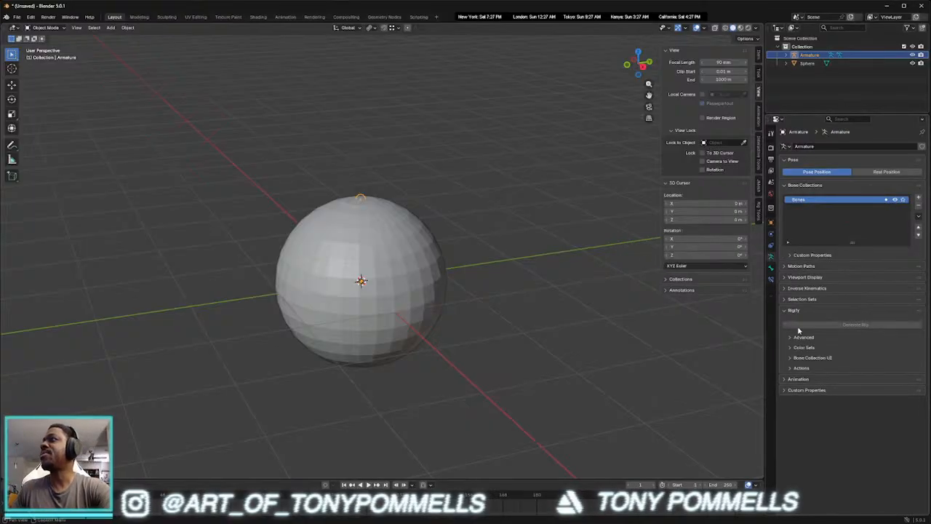
pyautogui.click(806, 278)
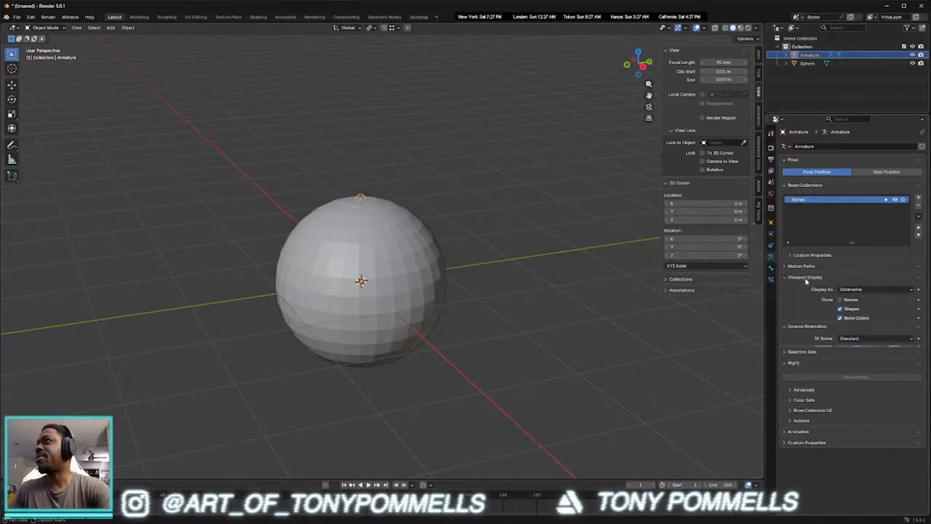
pyautogui.click(841, 327)
pyautogui.click(840, 337)
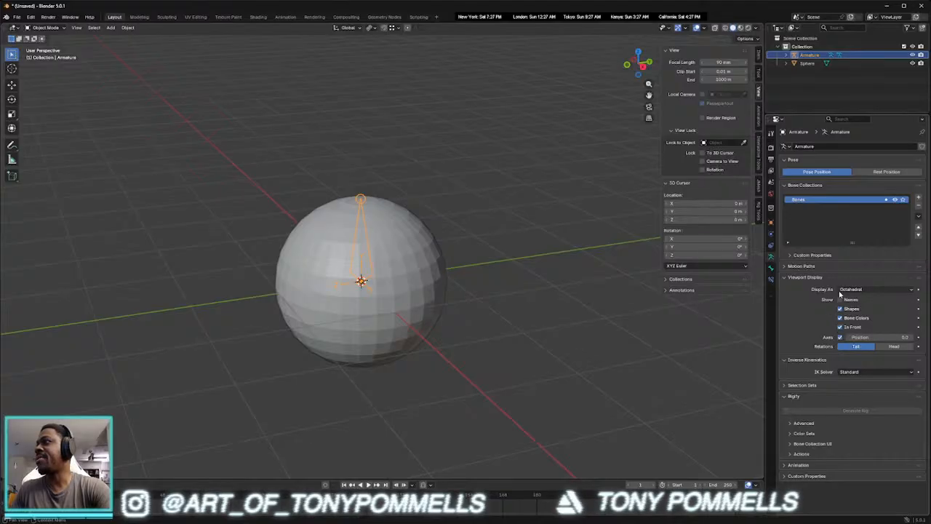
pyautogui.moveTo(525, 299); pyautogui.dragTo(514, 293, button='middle')
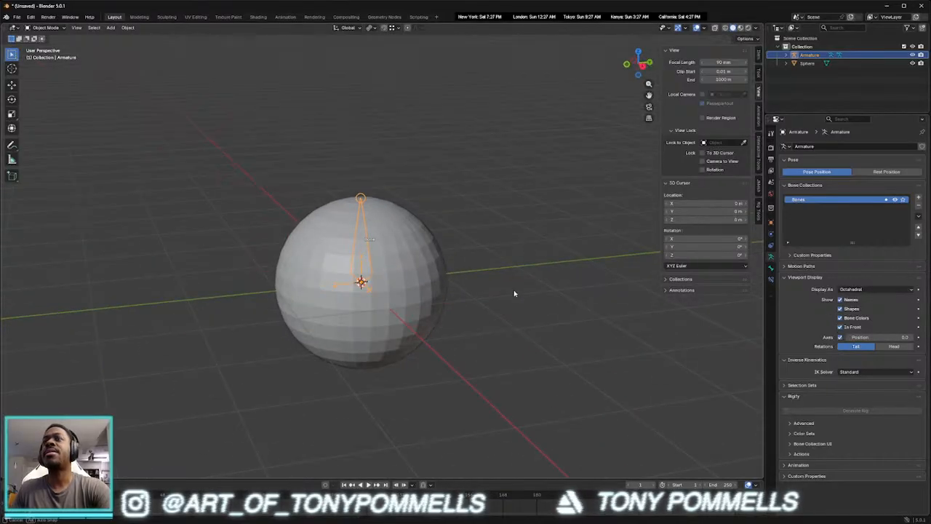
# Parent the sphere to the armature with the Bone option
pyautogui.click(392, 306)
pyautogui.keyDown('shift'); pyautogui.click(361, 196); pyautogui.keyUp('shift')
pyautogui.hotkey('ctrl', 'p')
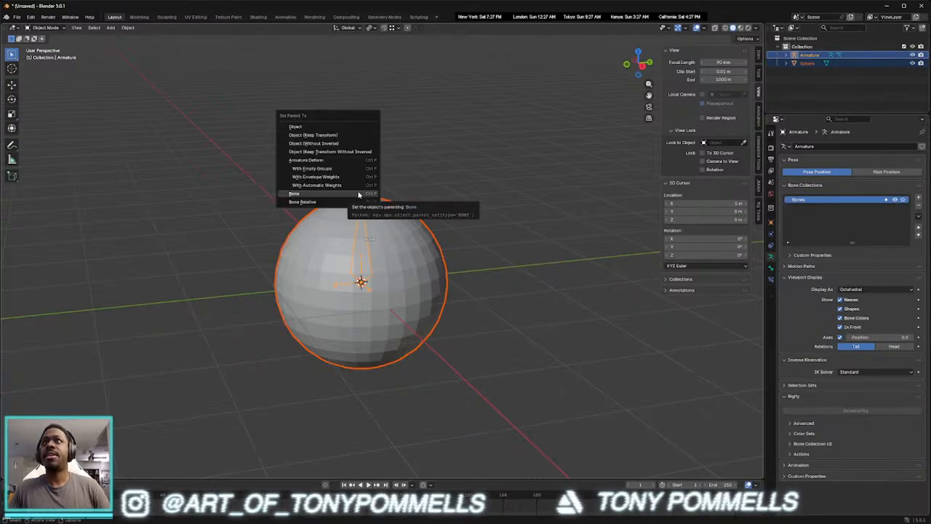
pyautogui.click(361, 194)
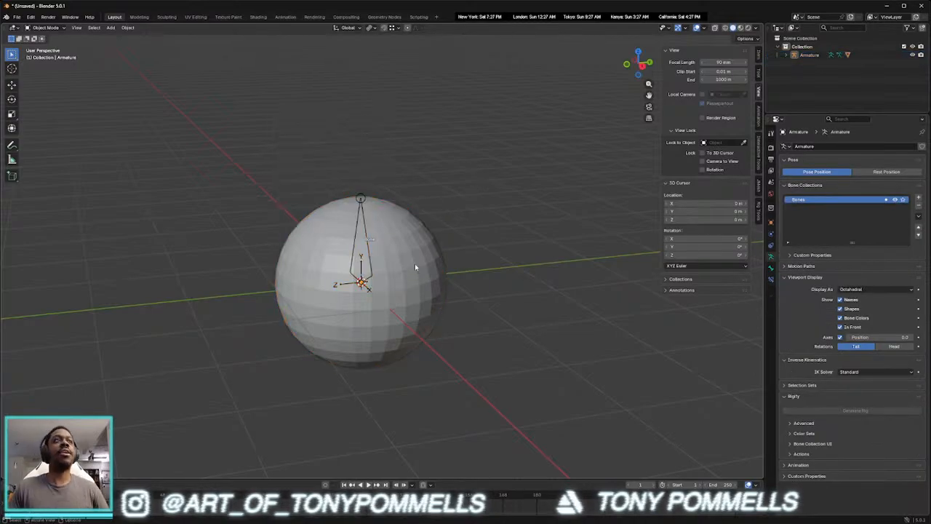
# Test the parenting by moving the armature's bone in Pose Mode, and undo the test moves
pyautogui.scroll(3, 383, 266)
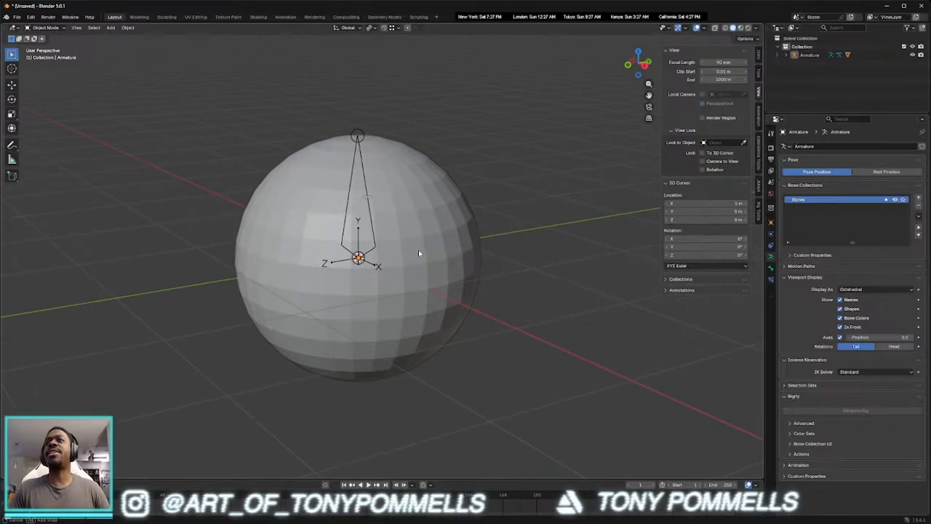
pyautogui.moveTo(420, 249); pyautogui.dragTo(429, 258, button='middle')
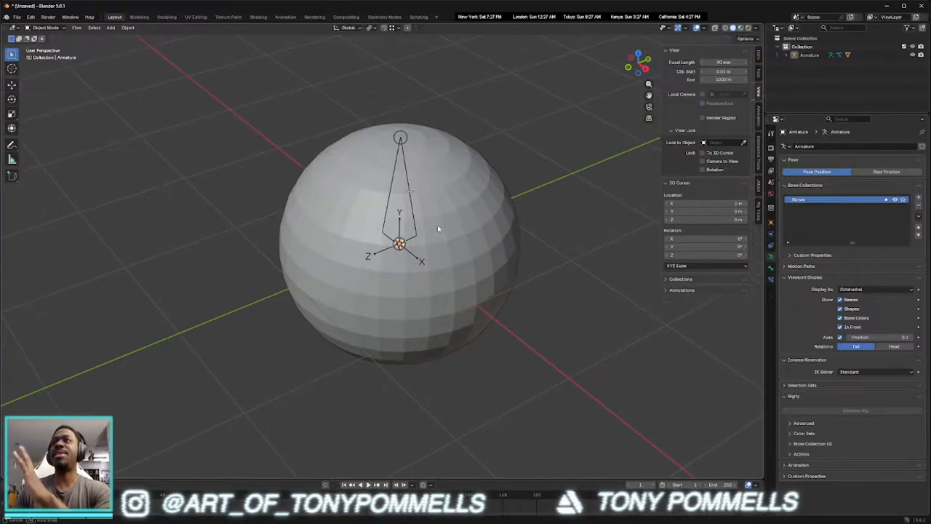
pyautogui.moveTo(437, 228); pyautogui.dragTo(410, 216, button='middle')
pyautogui.click(405, 137)
pyautogui.moveTo(440, 251); pyautogui.dragTo(439, 219, button='middle')
pyautogui.press('g')
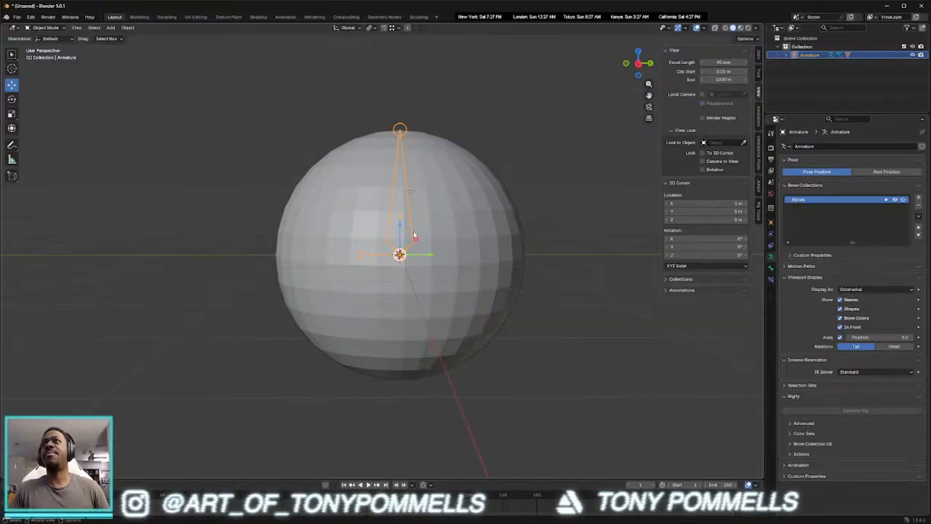
pyautogui.hotkey('ctrl', 'Tab')
pyautogui.press('g')
pyautogui.click(400, 233)
pyautogui.moveTo(416, 239); pyautogui.dragTo(475, 250)
pyautogui.hotkey('ctrl', 'z')
pyautogui.hotkey('ctrl', 'z')
# Switch to the right orthographic view, expand the armature in the outliner and put it into Edit Mode
pyautogui.scroll(1, 475, 250)
pyautogui.moveTo(475, 251); pyautogui.dragTo(356, 269, button='middle')
pyautogui.press('`')
pyautogui.click(553, 256)
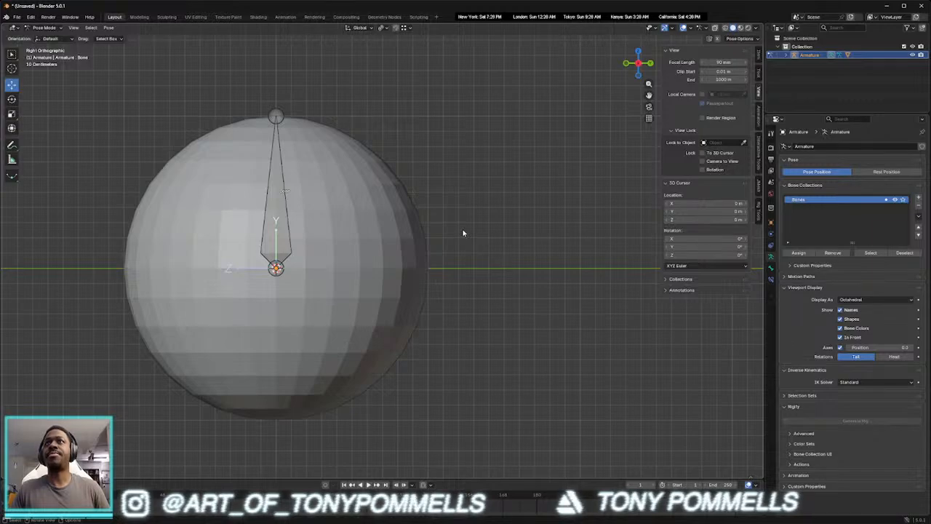
pyautogui.click(786, 55)
pyautogui.click(795, 64)
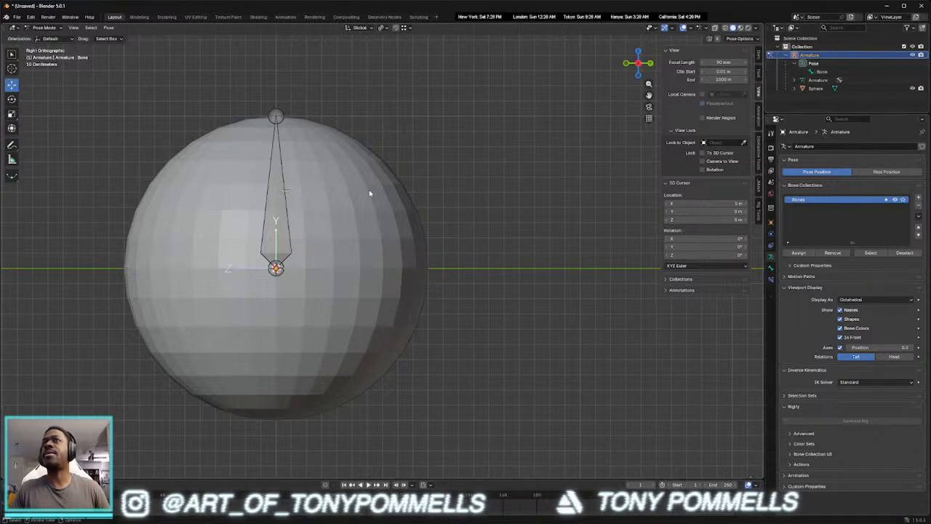
pyautogui.click(278, 217)
pyautogui.hotkey('ctrl', 'Tab')
pyautogui.click(357, 212)
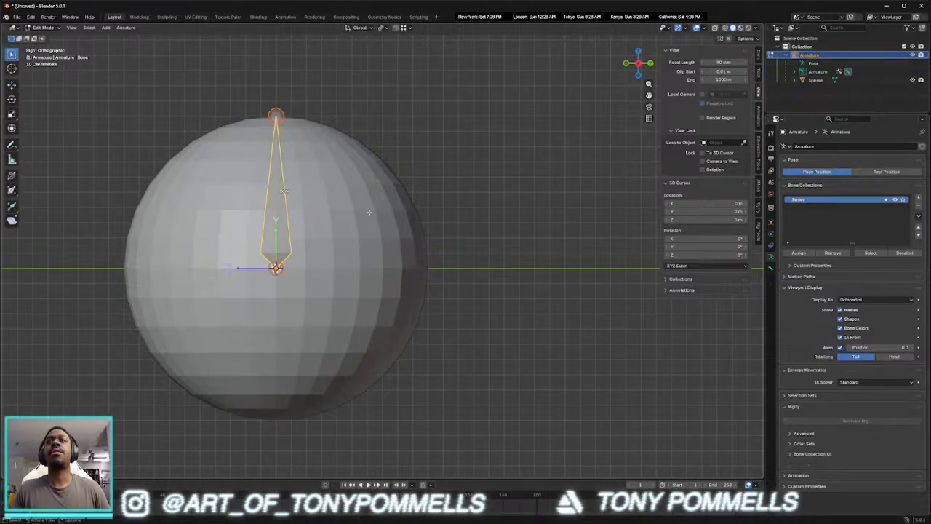
# Extrude a new bone from the base of the vertical bone along global Y to just beyond the sphere's edge
pyautogui.hotkey('shift', 's')
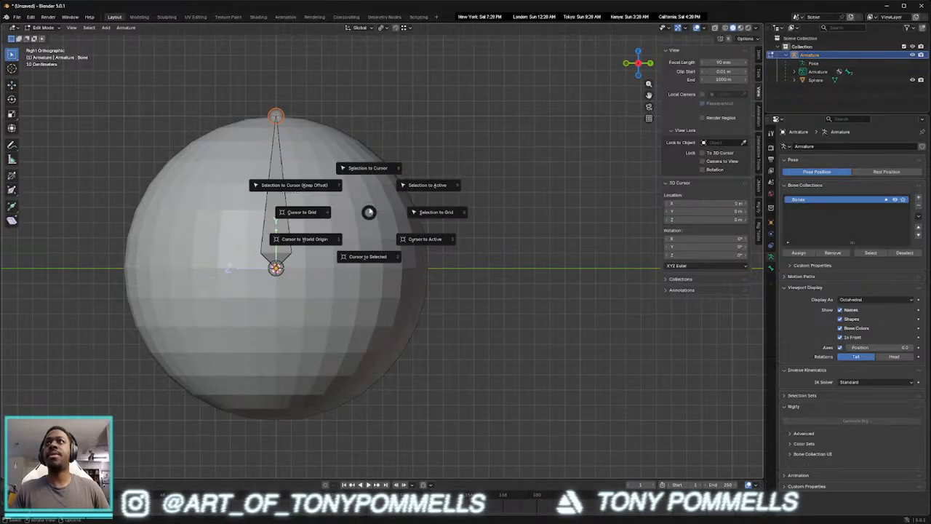
pyautogui.click(372, 171)
pyautogui.press('e')
pyautogui.press('y')
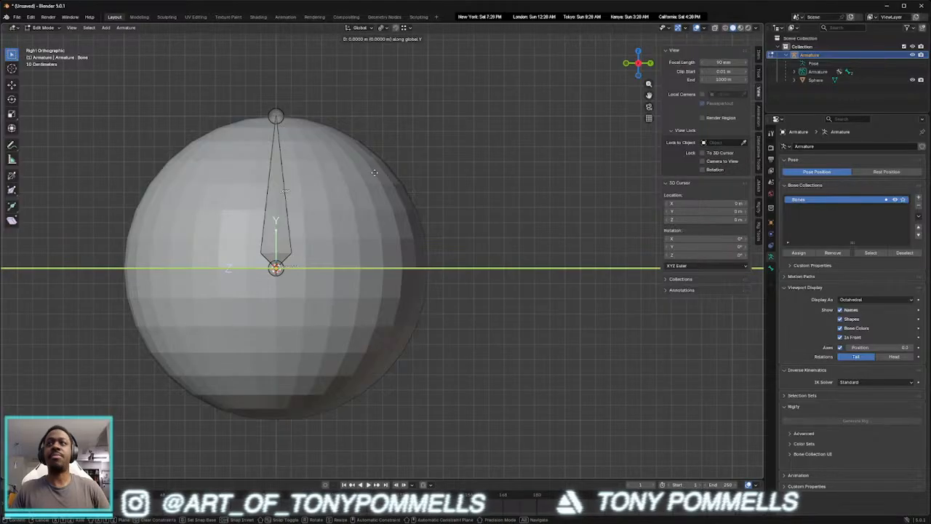
pyautogui.click(528, 260)
# Rename the horizontal bone as root
pyautogui.click(370, 271)
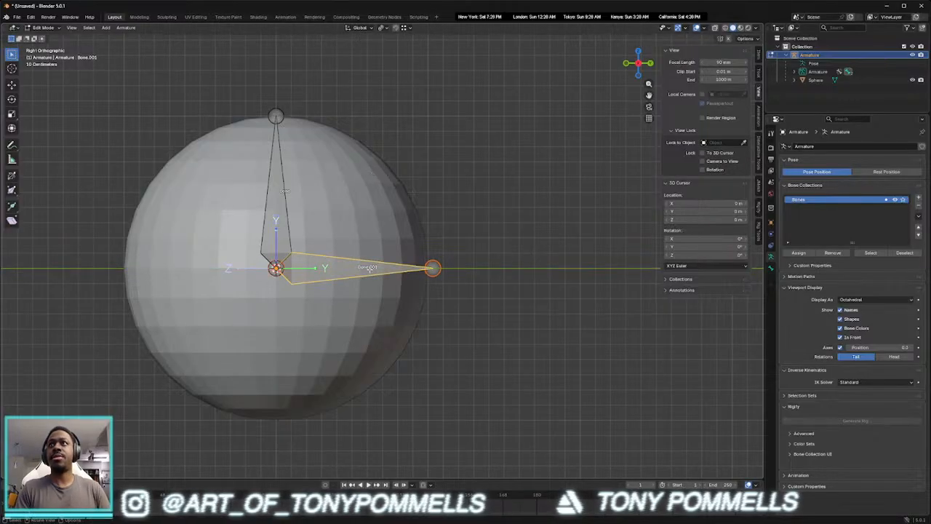
pyautogui.press('F2')
pyautogui.write('root')
pyautogui.press('Return')
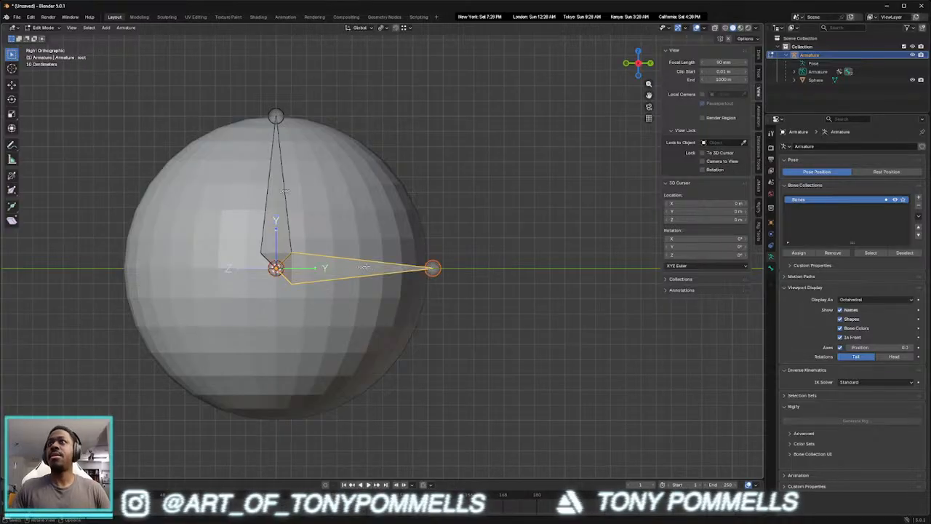
# Rename the vertical bone as deformation and clear the selection
pyautogui.click(279, 184)
pyautogui.press('F2')
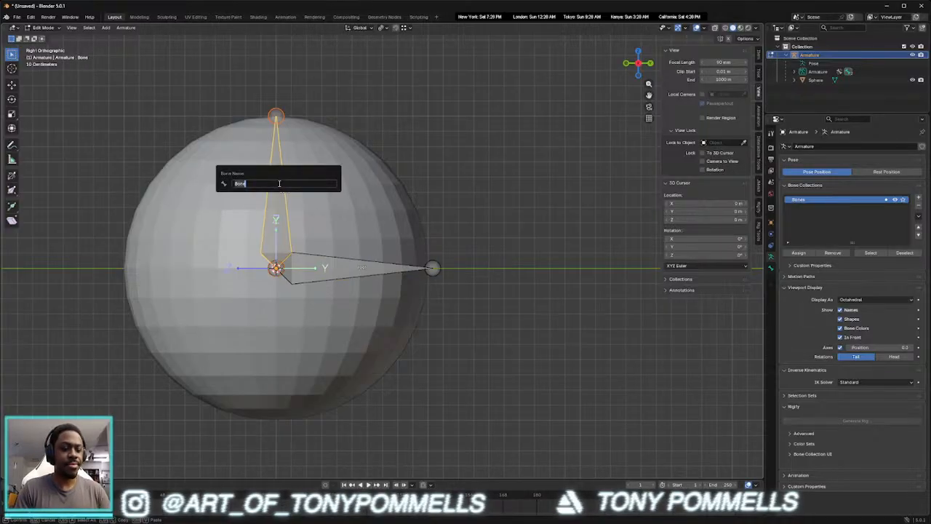
pyautogui.write('de')
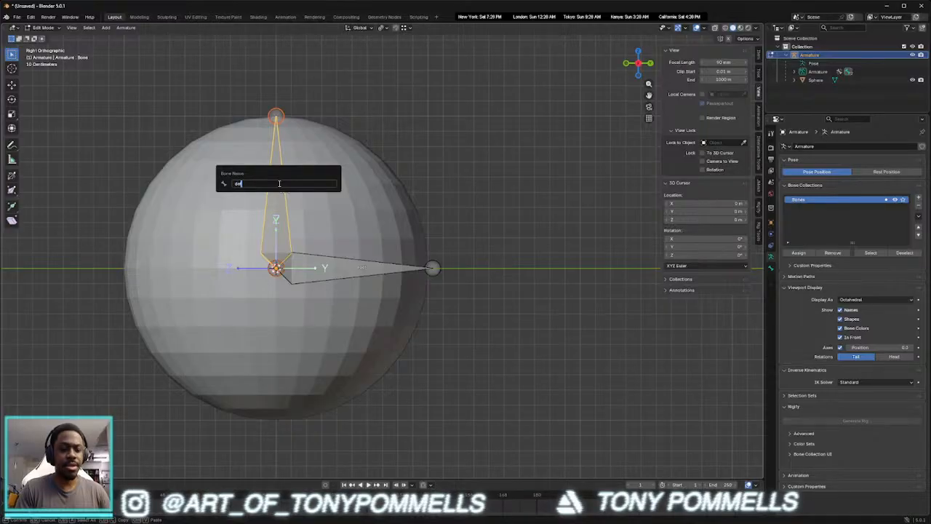
pyautogui.write('formation')
pyautogui.press('Return')
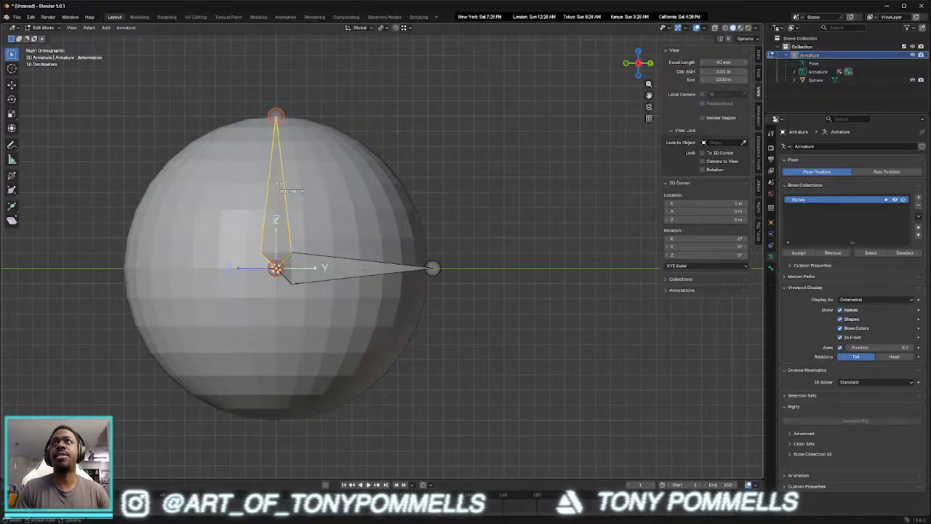
pyautogui.click(469, 138)
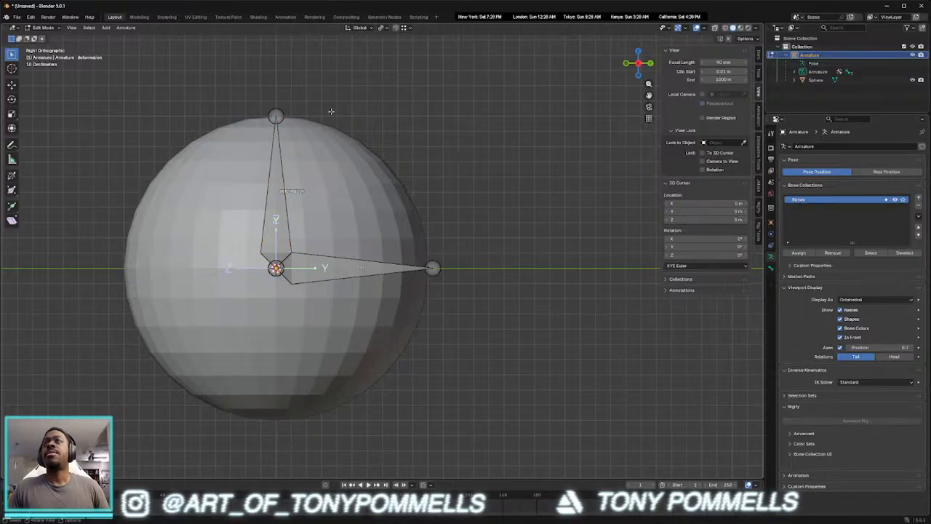
# Duplicate the vertical deformation bone in place and scale the copy down to about 0.67
pyautogui.click(281, 211)
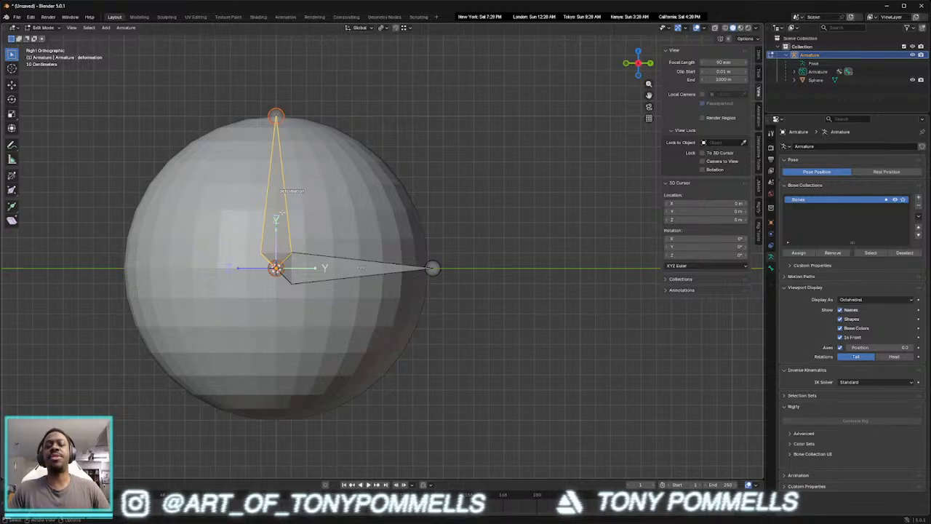
pyautogui.hotkey('shift', 'd')
pyautogui.press('s')
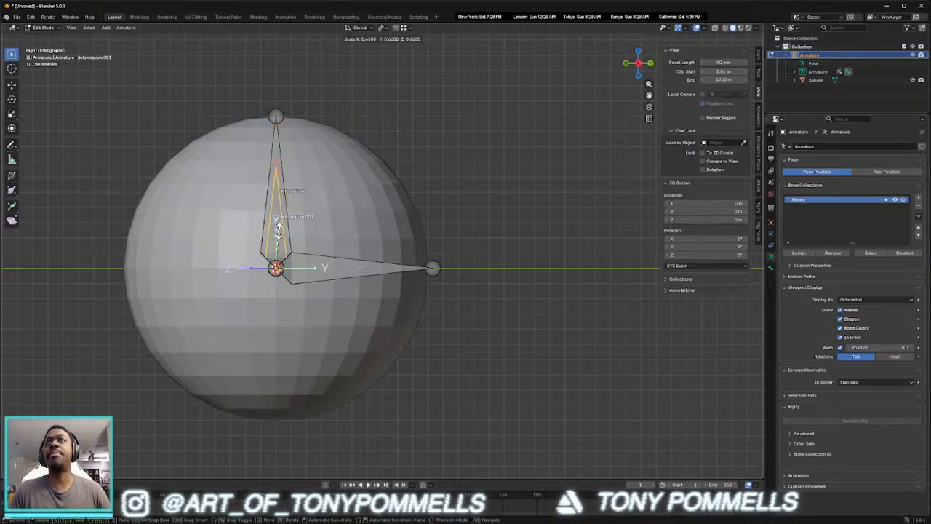
pyautogui.click(279, 236)
# Rename the smaller duplicated bone as rotation
pyautogui.press('F2')
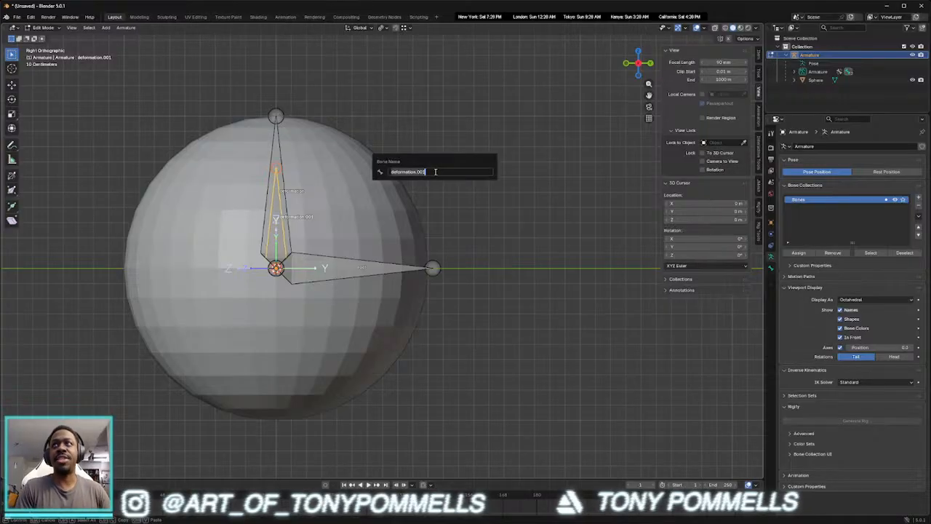
pyautogui.write('rotation')
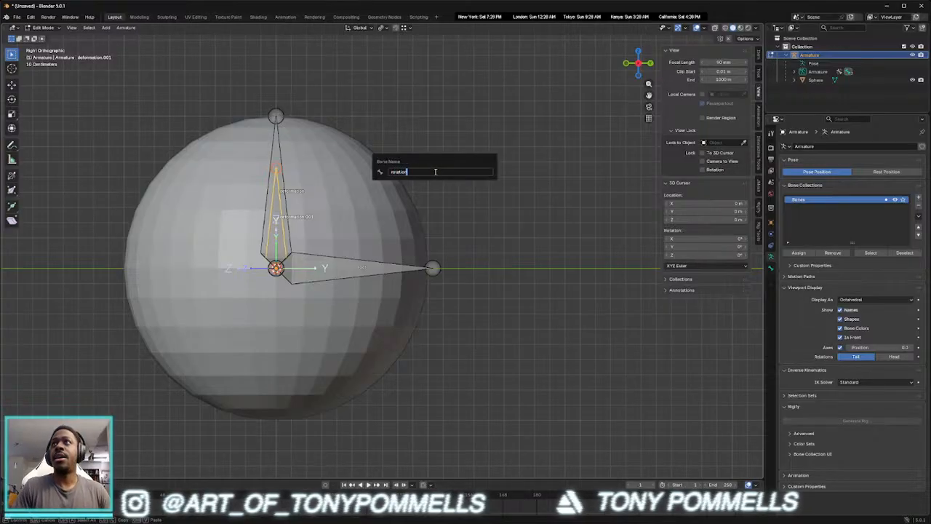
pyautogui.press('Return')
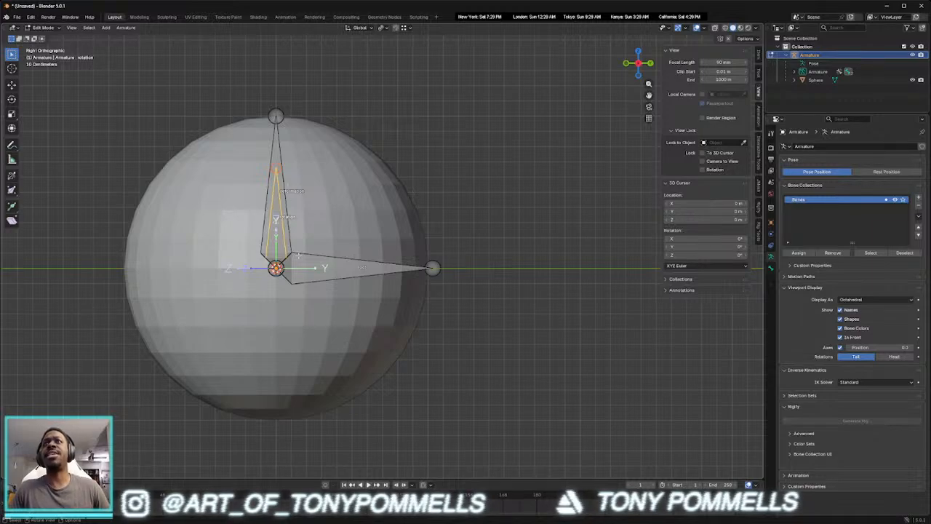
# Parent the deformation bone to the rotation bone with Keep Offset
pyautogui.click(280, 153)
pyautogui.keyDown('alt'); pyautogui.click(280, 206); pyautogui.keyUp('alt')
pyautogui.click(278, 207)
pyautogui.click(278, 153)
pyautogui.keyDown('alt'); pyautogui.click(276, 216); pyautogui.keyUp('alt')
pyautogui.click(275, 226)
pyautogui.keyDown('alt'); pyautogui.click(288, 235); pyautogui.keyUp('alt')
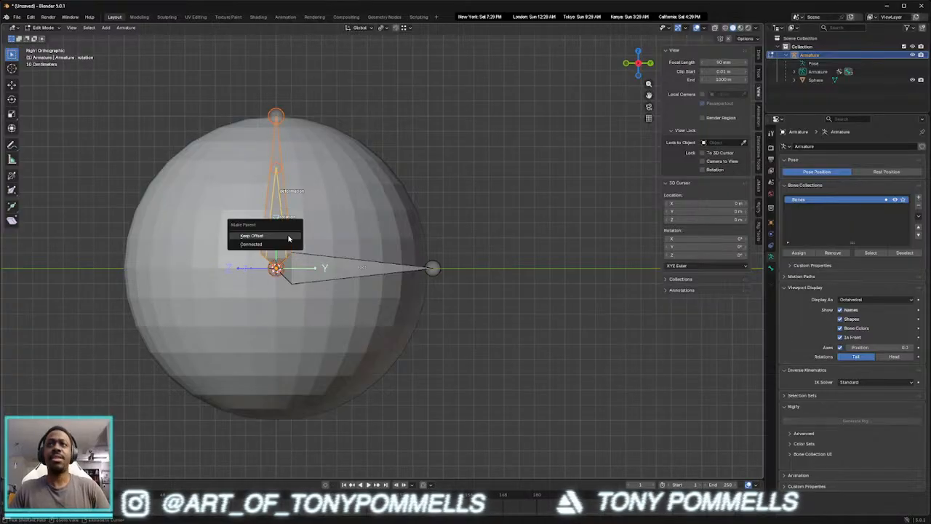
pyautogui.click(280, 233)
# Parent the rotation bone to the root bone with Keep Offset
pyautogui.keyDown('alt'); pyautogui.click(280, 233); pyautogui.keyUp('alt')
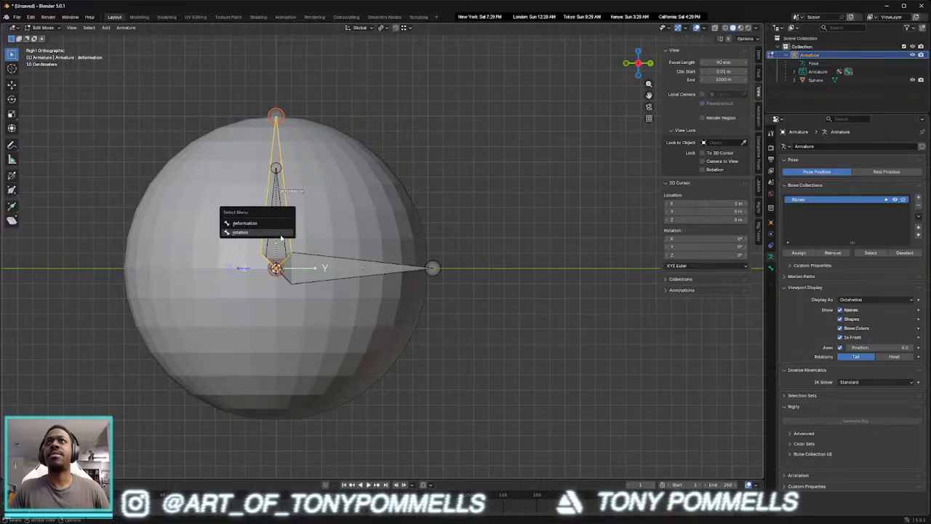
pyautogui.click(269, 246)
pyautogui.hotkey('ctrl', 'p')
pyautogui.click(341, 261)
# Switch the armature to Pose Mode and try moving the root and rotation bones, undoing each test move
pyautogui.hotkey('ctrl', 'Tab')
pyautogui.click(448, 238)
pyautogui.click(344, 267)
pyautogui.moveTo(294, 254); pyautogui.dragTo(295, 292)
pyautogui.rightClick(302, 254)
pyautogui.click(278, 206)
pyautogui.hotkey('ctrl', 'z')
pyautogui.keyDown('alt'); pyautogui.click(281, 217); pyautogui.keyUp('alt')
pyautogui.click(282, 218)
pyautogui.moveTo(294, 253)
pyautogui.mouseDown()
pyautogui.moveTo(304, 212)
pyautogui.moveTo(309, 246)
pyautogui.mouseUp()
pyautogui.hotkey('ctrl', 'z')
pyautogui.click(382, 232)
pyautogui.moveTo(382, 232); pyautogui.dragTo(397, 248, button='middle')
pyautogui.press('`')
pyautogui.click(303, 253)
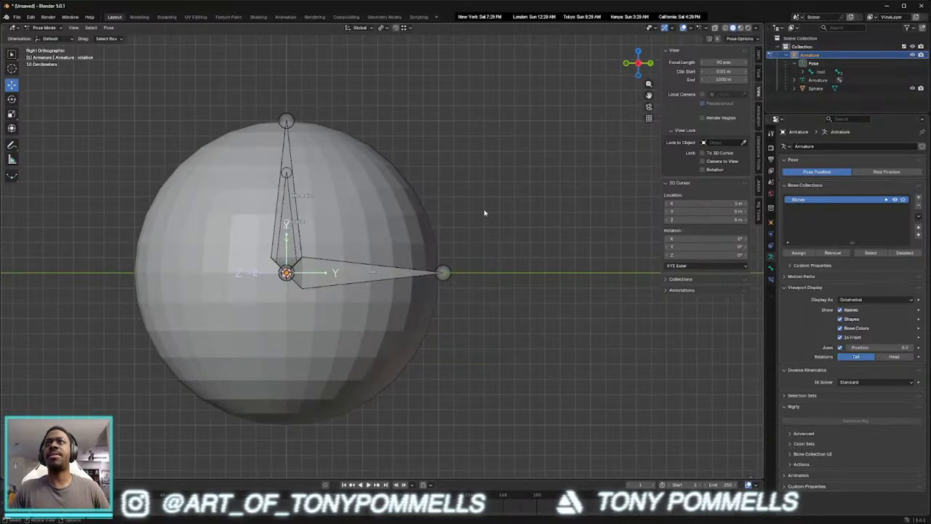
pyautogui.scroll(5, 388, 253)
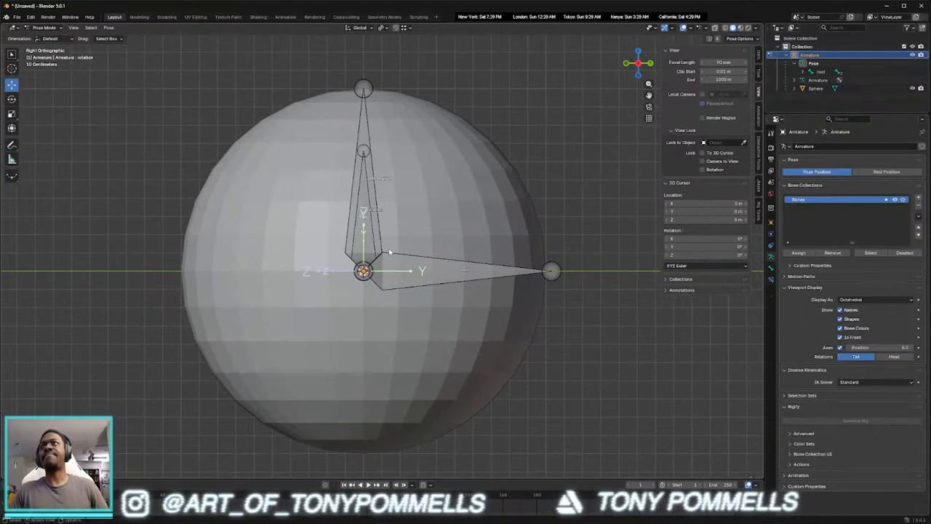
pyautogui.scroll(-2, 386, 255)
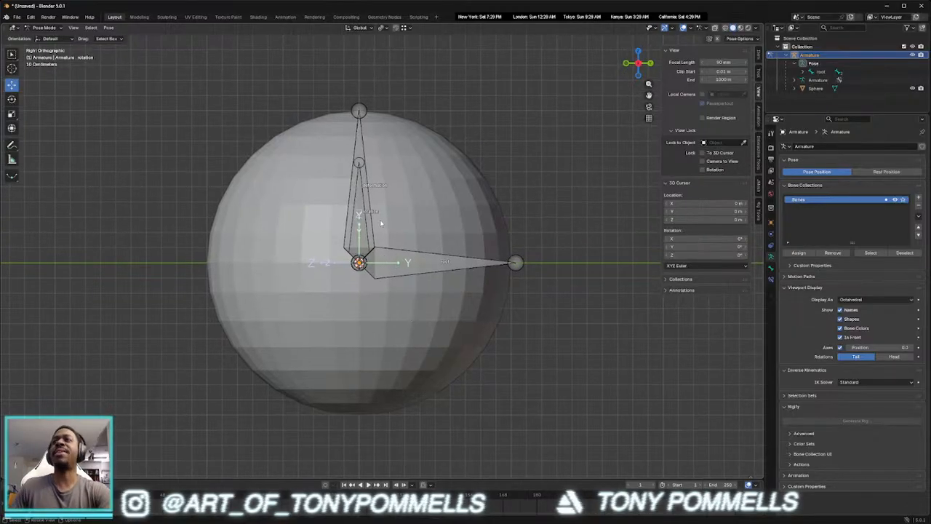
# Return the armature to Object Mode and put the sphere into Edit Mode
pyautogui.moveTo(372, 222); pyautogui.dragTo(293, 250, button='middle')
pyautogui.hotkey('ctrl', 'Tab')
pyautogui.click(300, 203)
pyautogui.hotkey('ctrl', 'Tab')
pyautogui.click(339, 270)
# Snap the 3D cursor to the vertex at the sphere's bottom pole
pyautogui.moveTo(360, 372)
pyautogui.mouseDown(button='middle')
pyautogui.moveTo(364, 347)
pyautogui.moveTo(357, 381)
pyautogui.moveTo(362, 358)
pyautogui.mouseUp(button='middle')
pyautogui.click(338, 359)
pyautogui.click(339, 360)
pyautogui.hotkey('shift', 's')
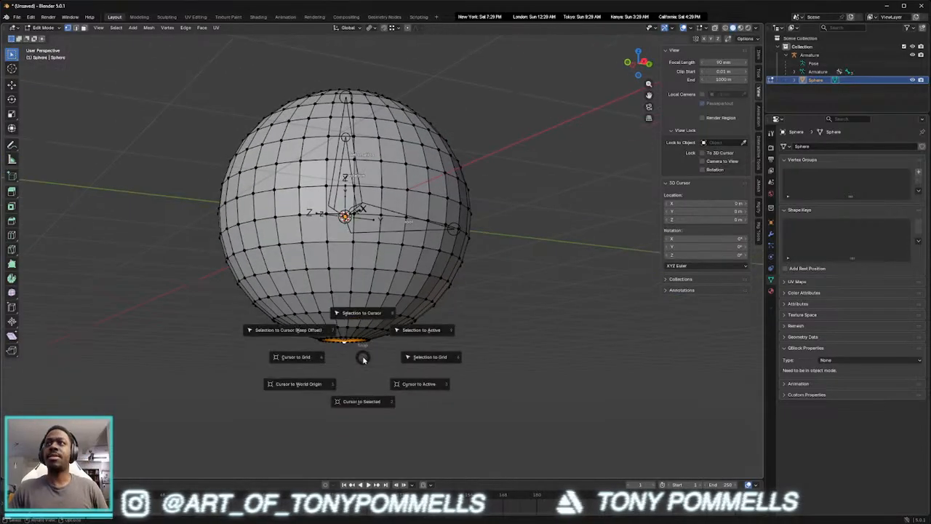
pyautogui.hotkey('shift', 's')
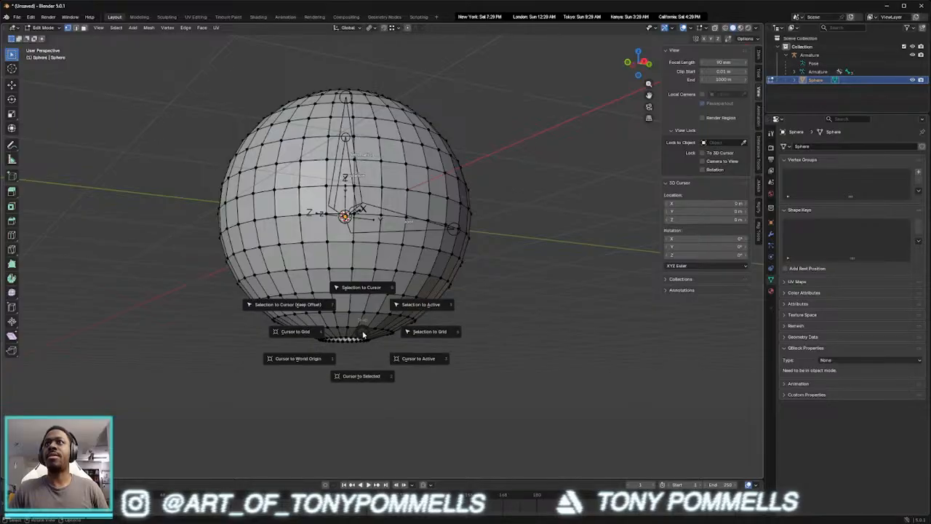
pyautogui.hotkey('shift', 's')
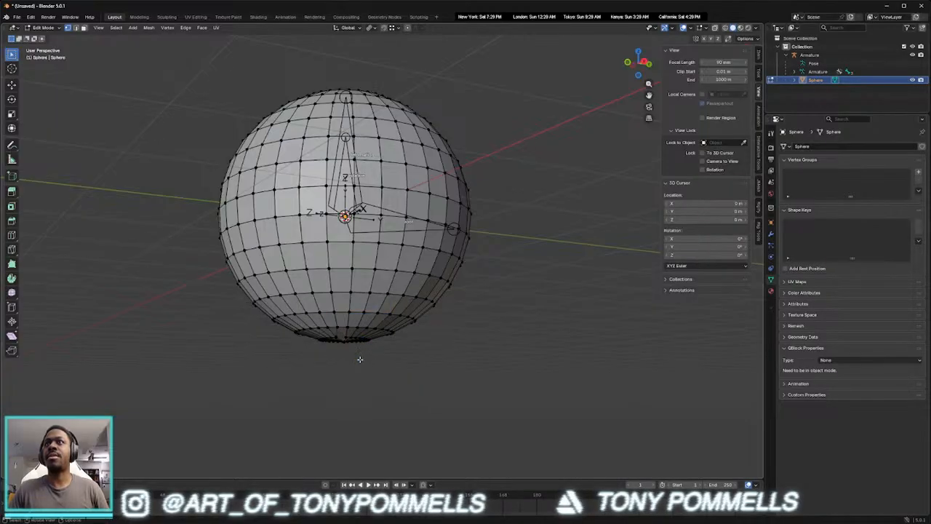
pyautogui.moveTo(360, 359); pyautogui.dragTo(353, 340, button='middle')
pyautogui.click(347, 323)
pyautogui.hotkey('shift', 's')
pyautogui.click(353, 337)
# Leave the sphere's Edit Mode and put the armature into Edit Mode in the right orthographic view
pyautogui.hotkey('ctrl', 'Tab')
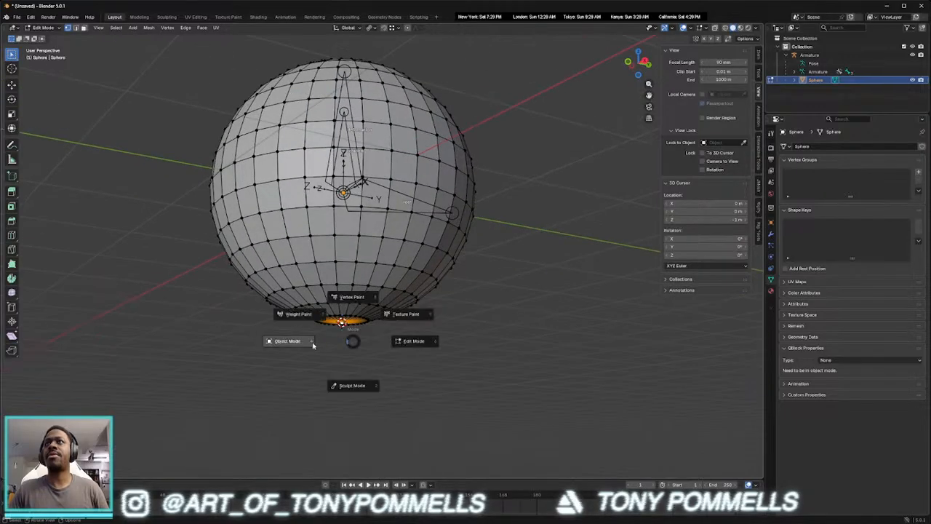
pyautogui.click(349, 294)
pyautogui.click(353, 158)
pyautogui.press('Tab')
pyautogui.click(403, 157)
pyautogui.moveTo(379, 234); pyautogui.dragTo(371, 266, button='middle')
pyautogui.press('`')
pyautogui.click(408, 270)
# Add a new bone at the 3D cursor and extend its tip straight up to the top of the sphere
pyautogui.hotkey('shift', 's')
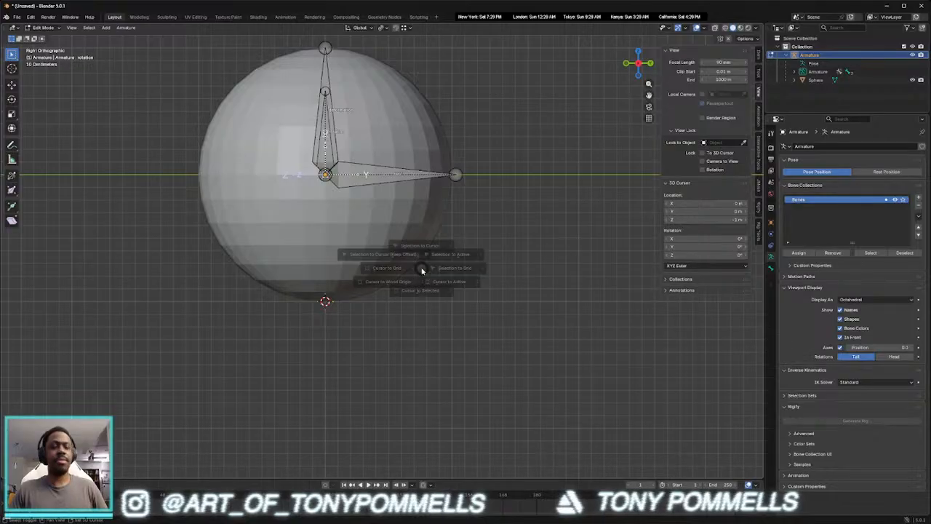
pyautogui.click(426, 301)
pyautogui.hotkey('shift', 's')
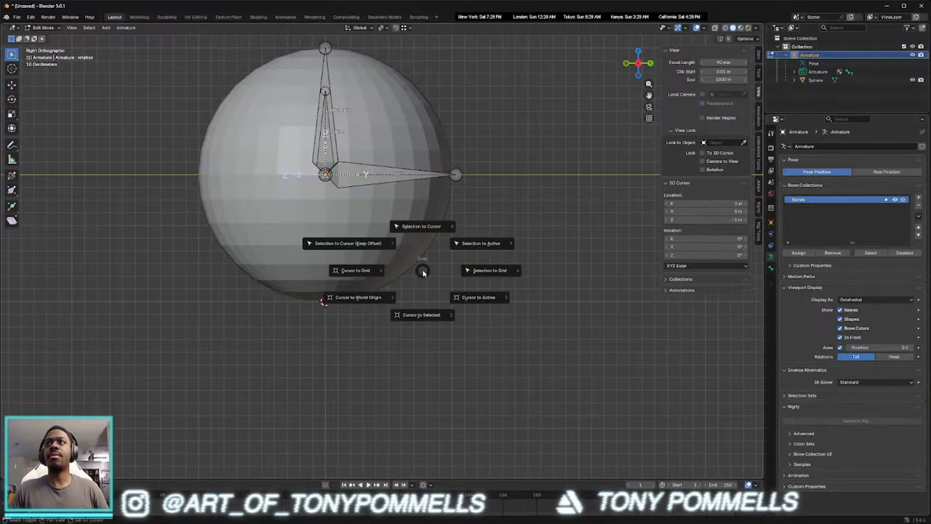
pyautogui.press('Escape')
pyautogui.hotkey('shift', 'a')
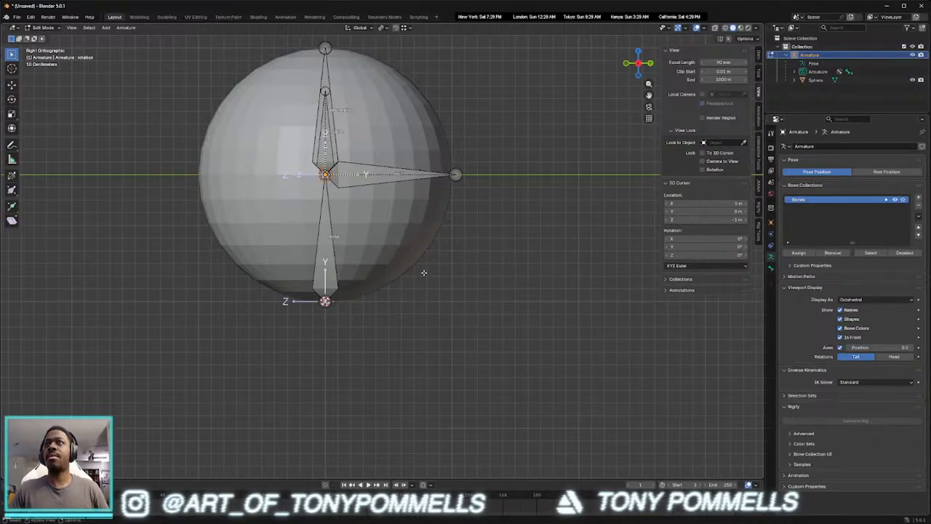
pyautogui.keyDown('shift'); pyautogui.moveTo(345, 189); pyautogui.dragTo(333, 272, button='middle'); pyautogui.keyUp('shift')
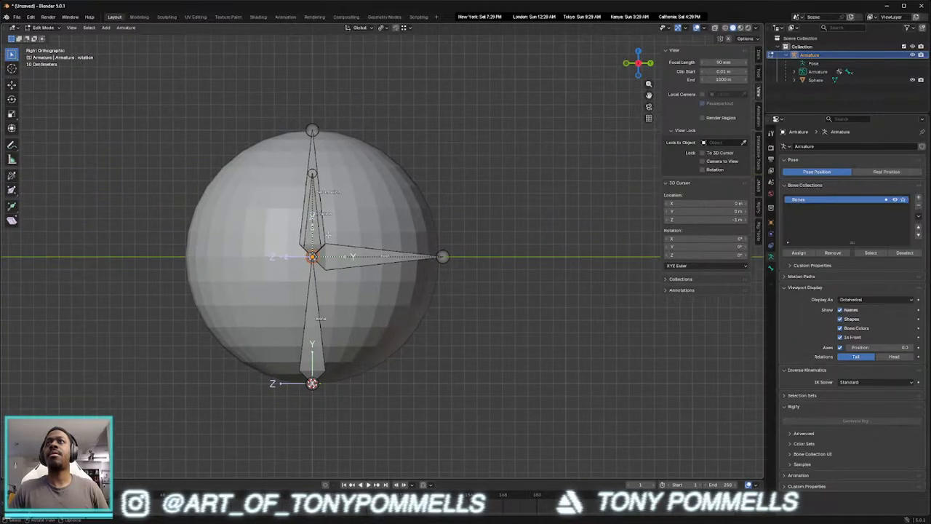
pyautogui.press('g')
pyautogui.moveTo(313, 220); pyautogui.dragTo(316, 93)
# Rename the tall bone spanning the sphere as mch_squash
pyautogui.click(317, 282)
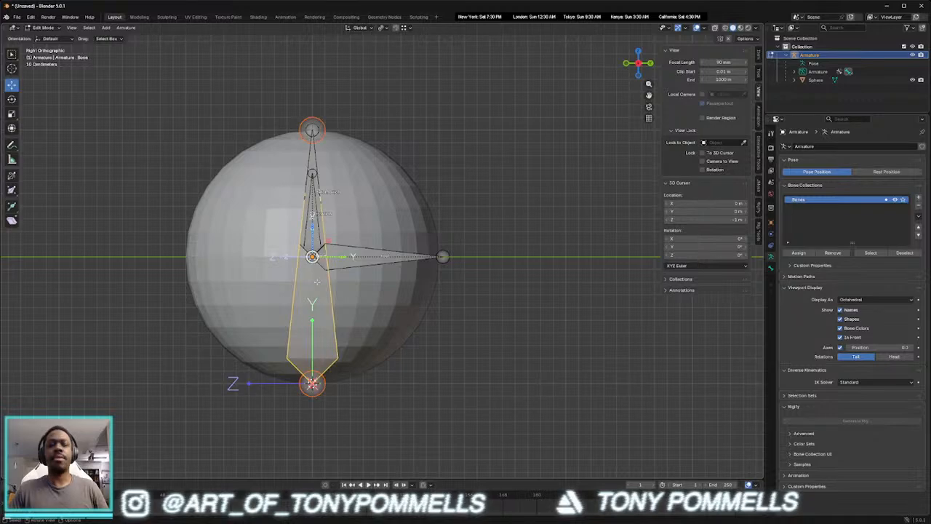
pyautogui.press('F2')
pyautogui.write('cmb_')
pyautogui.press('BackSpace')
pyautogui.press('BackSpace')
pyautogui.press('BackSpace')
pyautogui.press('BackSpace')
pyautogui.write('mch_squash')
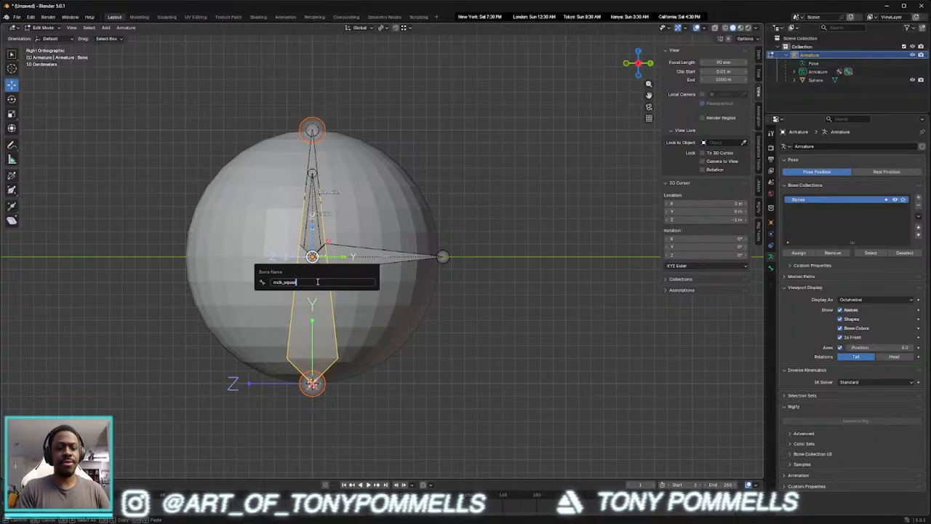
pyautogui.press('Return')
# Extrude a short horizontal bone along Y from the base of mch_squash and repeat the extrusion at its tip
pyautogui.click(315, 386)
pyautogui.press('e')
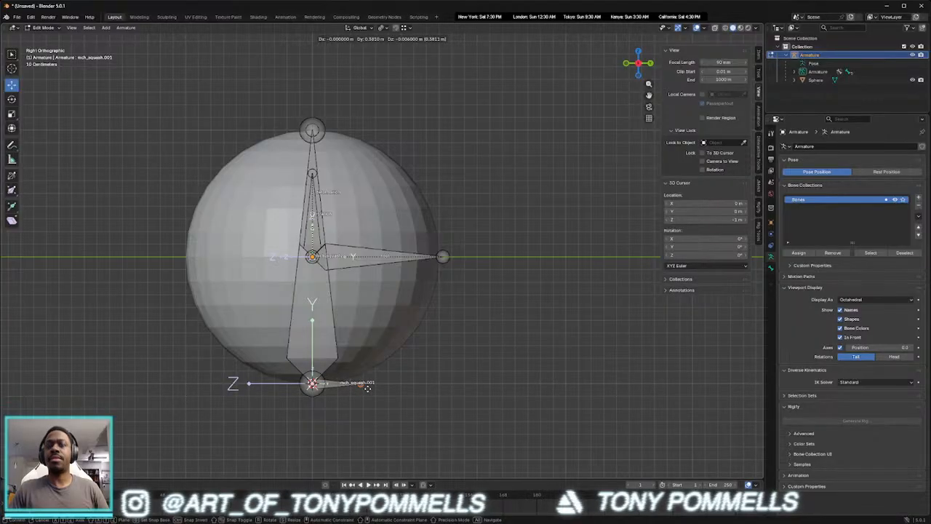
pyautogui.click(370, 386)
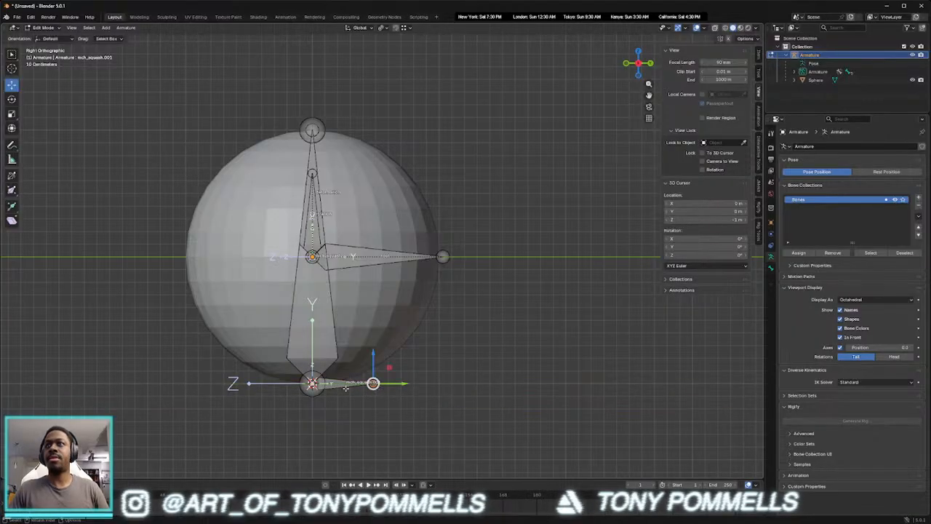
pyautogui.click(312, 119)
pyautogui.hotkey('shift', 'r')
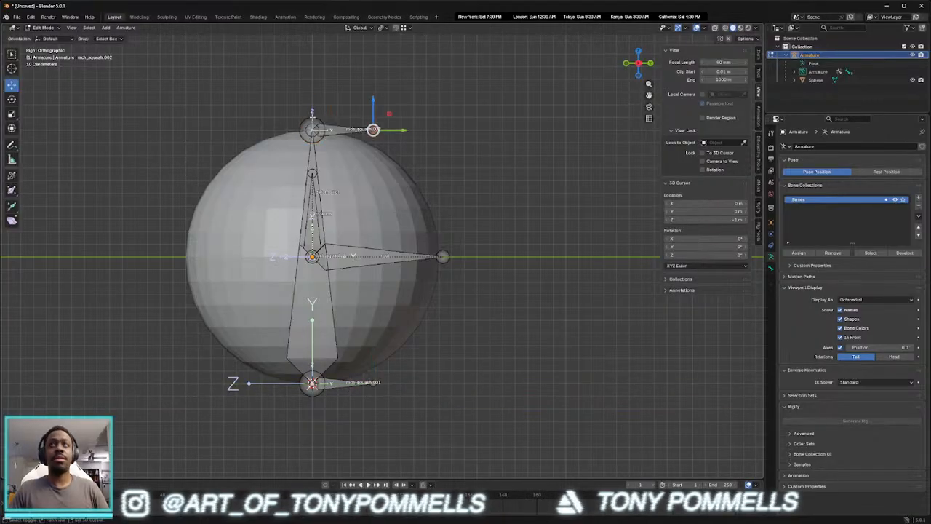
# Rename the short bone above the sphere as squash_top and the one below it as squash_bottom
pyautogui.press('F2')
pyautogui.write('squash_top')
pyautogui.press('Return')
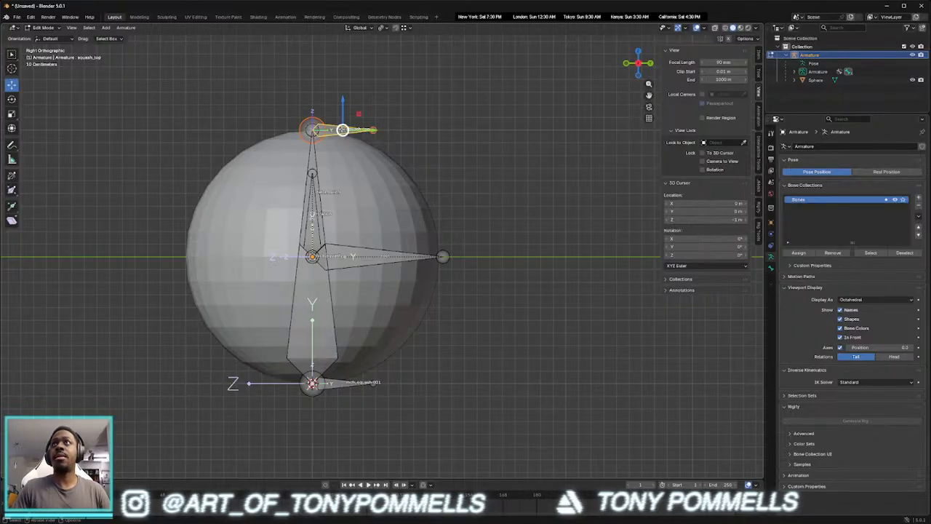
pyautogui.click(357, 387)
pyautogui.press('F2')
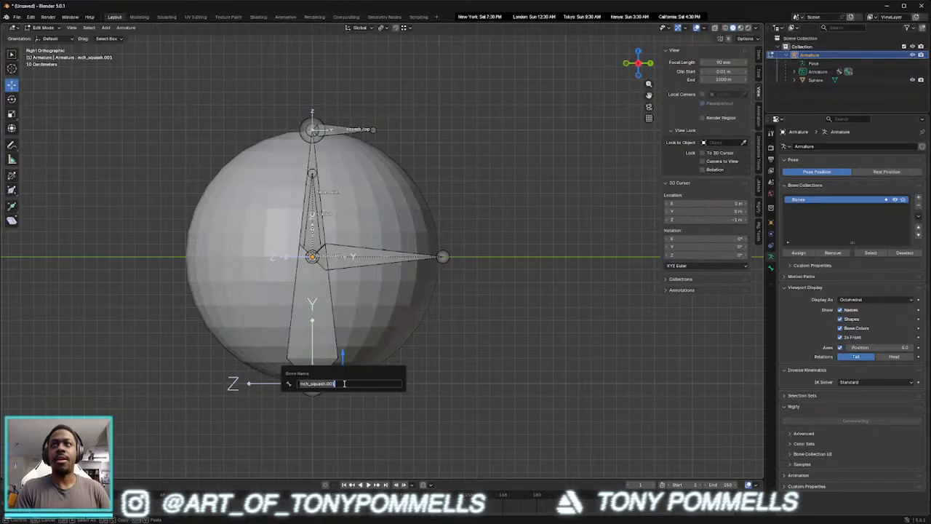
pyautogui.write('sq')
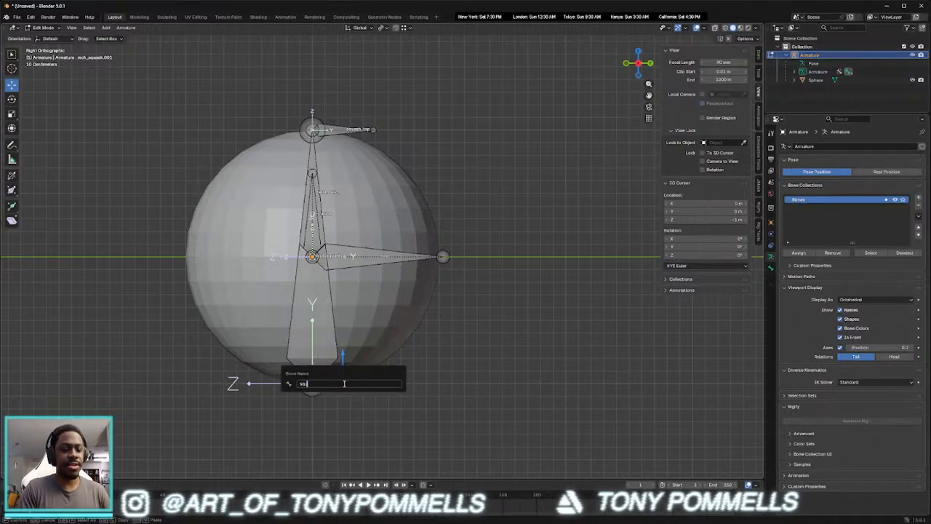
pyautogui.write('uash_bottom')
pyautogui.press('Return')
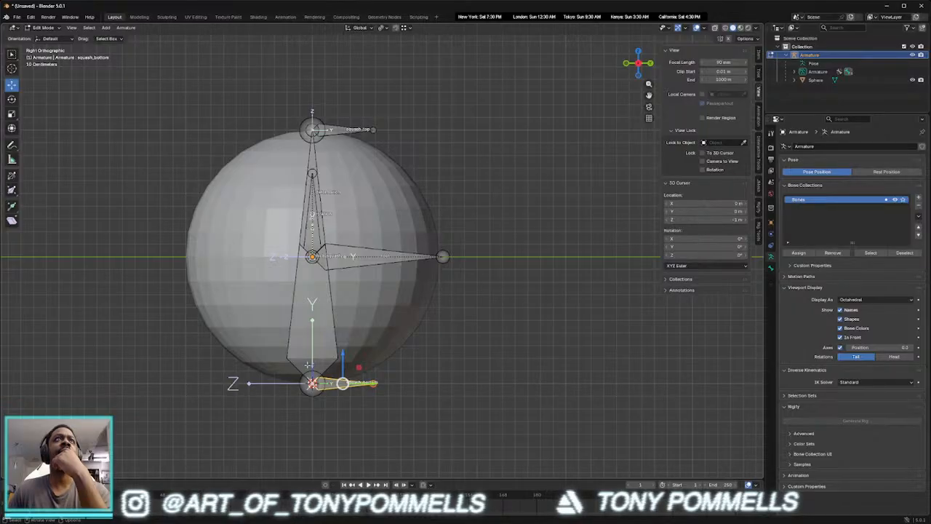
# In Pose Mode, add a Stretch To constraint to mch_squash with squash_top as its target
pyautogui.keyDown('shift'); pyautogui.moveTo(304, 286); pyautogui.dragTo(377, 278, button='middle'); pyautogui.keyUp('shift')
pyautogui.scroll(1, 319, 271)
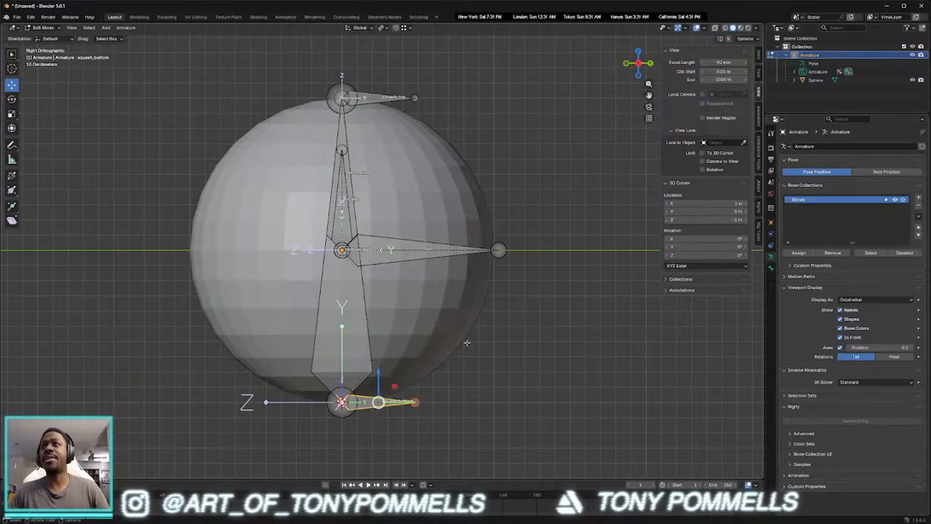
pyautogui.click(500, 380)
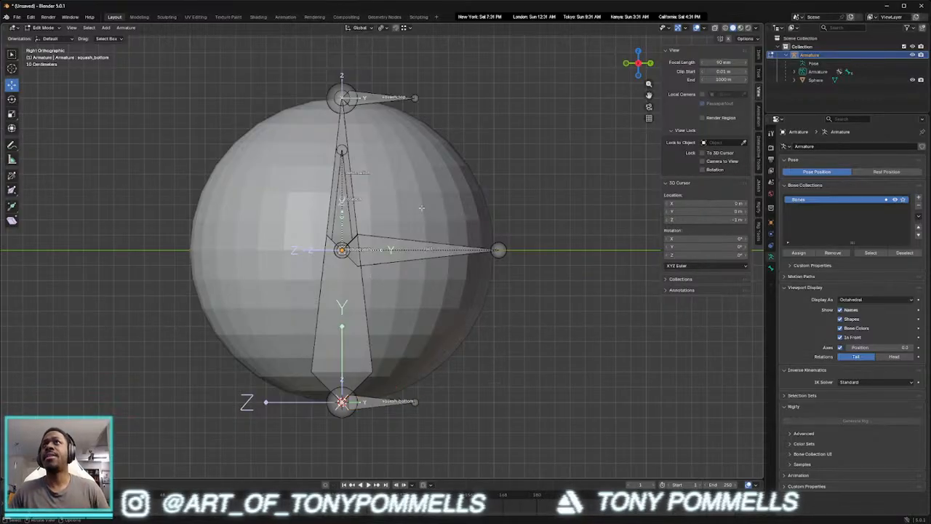
pyautogui.click(378, 97)
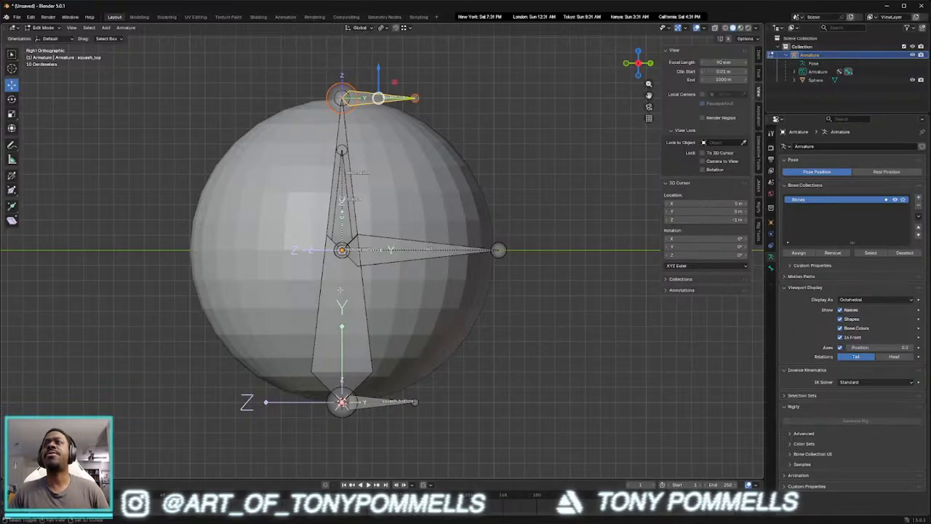
pyautogui.hotkey('ctrl', 'Tab')
pyautogui.click(332, 335)
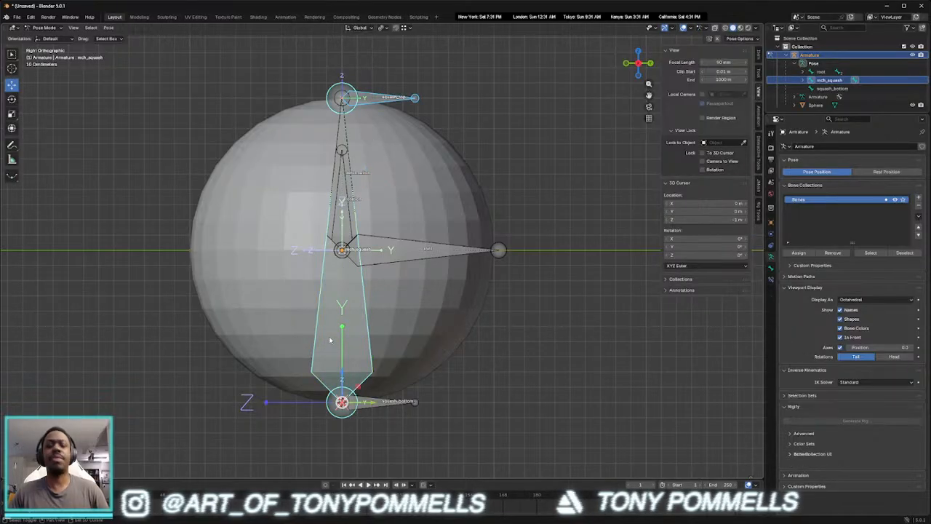
pyautogui.hotkey('shift', 'ctrl', 'c')
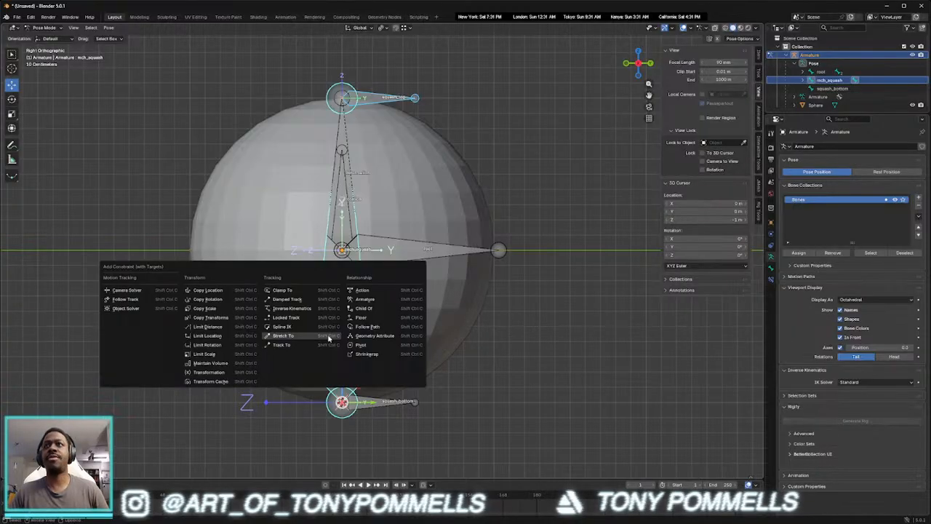
pyautogui.click(301, 334)
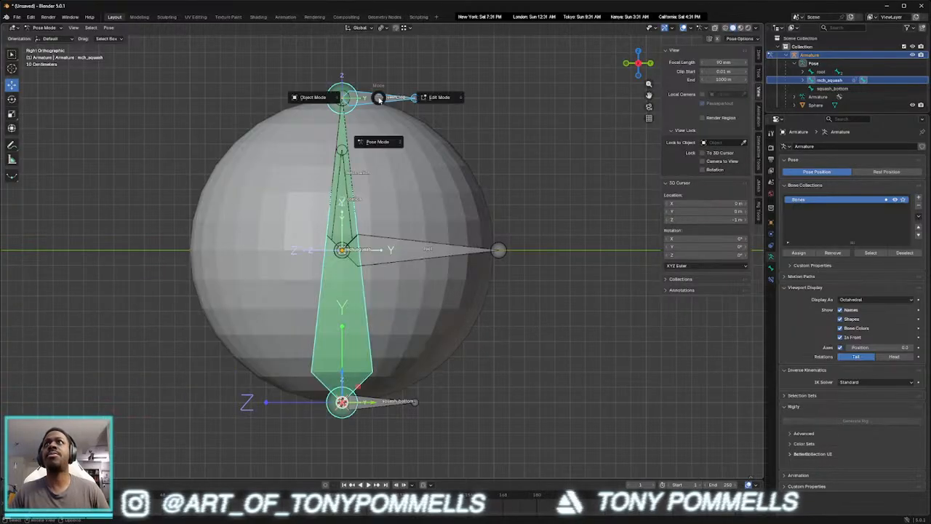
# Rotate the squash_top bone to test the Stretch To constraint on mch_squash
pyautogui.click(377, 99)
pyautogui.press('r')
pyautogui.click(350, 75)
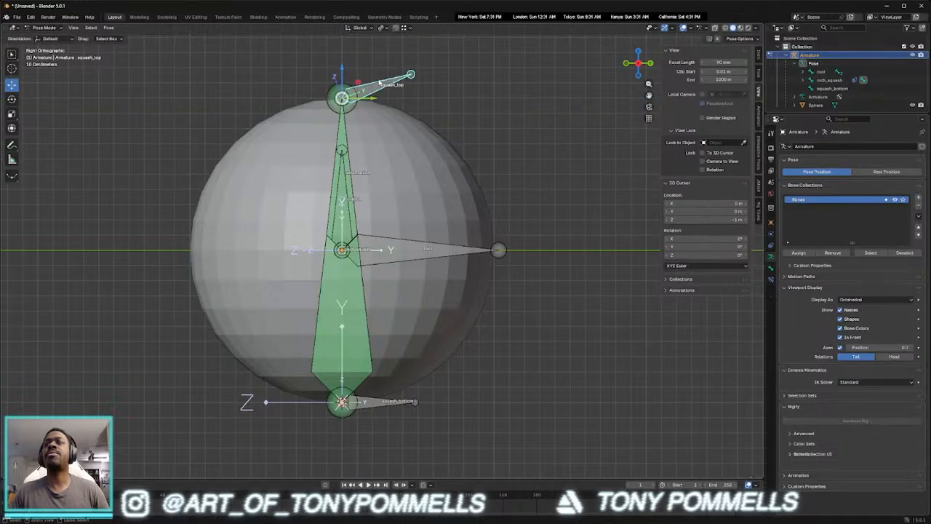
pyautogui.press('r')
pyautogui.click(392, 87)
pyautogui.hotkey('alt', 'r')
# Test moving and rotating the squash_top bone in Pose Mode, and clear its rotation
pyautogui.press('w')
pyautogui.hotkey('shift', 'space')
pyautogui.press('g')
pyautogui.moveTo(356, 82); pyautogui.dragTo(375, 90)
pyautogui.rightClick(369, 89)
pyautogui.press('w')
pyautogui.click(462, 120)
pyautogui.hotkey('shift', 'space')
pyautogui.press('g')
pyautogui.click(385, 97)
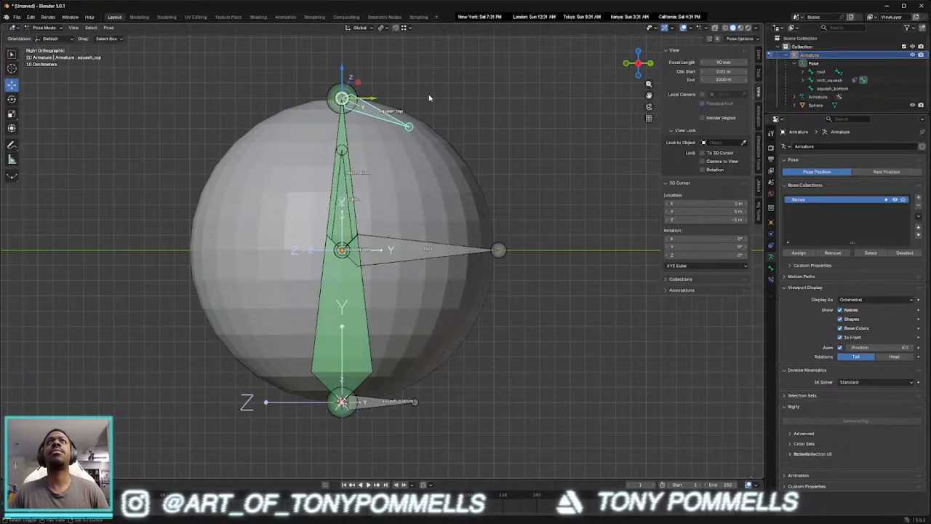
pyautogui.hotkey('alt', 'r')
pyautogui.click(430, 87)
# Try moving the squash_top bone in Edit Mode and undo the move
pyautogui.press('Tab')
pyautogui.click(375, 95)
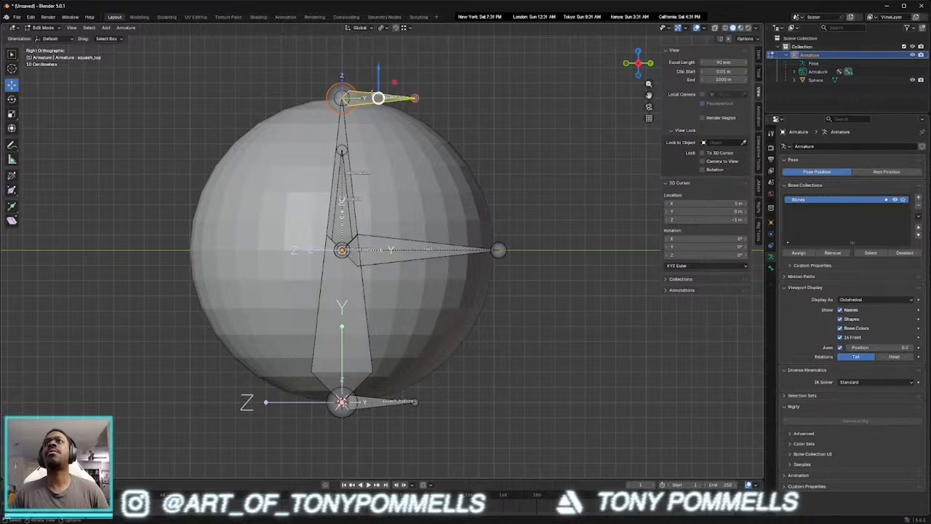
pyautogui.press('g')
pyautogui.hotkey('shift', 'x')
pyautogui.moveTo(380, 158); pyautogui.dragTo(379, 161)
pyautogui.hotkey('ctrl', 'z')
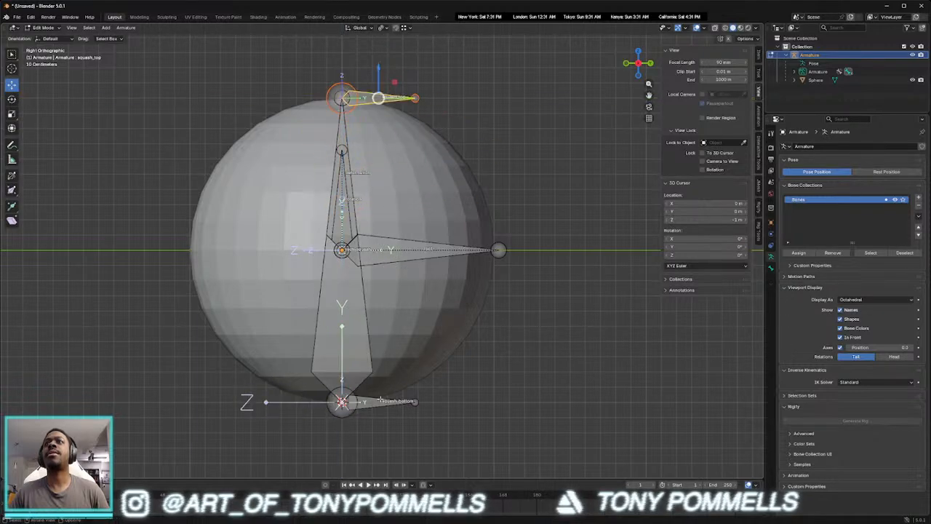
# Parent the mch_squash bone to squash_bottom in Edit Mode
pyautogui.click(352, 349)
pyautogui.keyDown('shift'); pyautogui.click(372, 403); pyautogui.keyUp('shift')
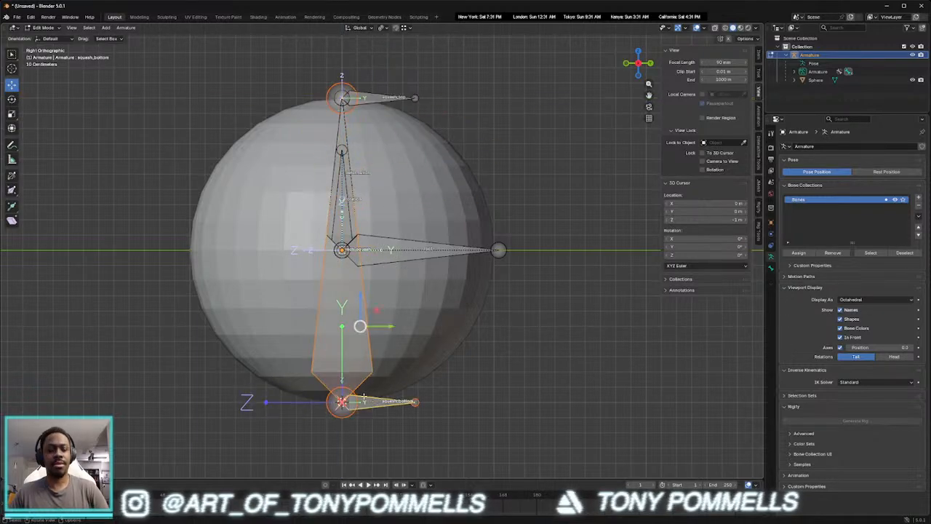
pyautogui.hotkey('ctrl', 'p')
pyautogui.click(358, 395)
pyautogui.click(467, 378)
# Test the parenting by moving squash_bottom in Edit Mode and in Pose Mode, undoing both moves
pyautogui.click(396, 402)
pyautogui.moveTo(394, 387); pyautogui.dragTo(425, 337)
pyautogui.hotkey('ctrl', 'z')
pyautogui.hotkey('ctrl', 'Tab')
pyautogui.click(434, 406)
pyautogui.click(382, 407)
pyautogui.moveTo(358, 388)
pyautogui.mouseDown()
pyautogui.moveTo(356, 339)
pyautogui.moveTo(358, 390)
pyautogui.mouseUp()
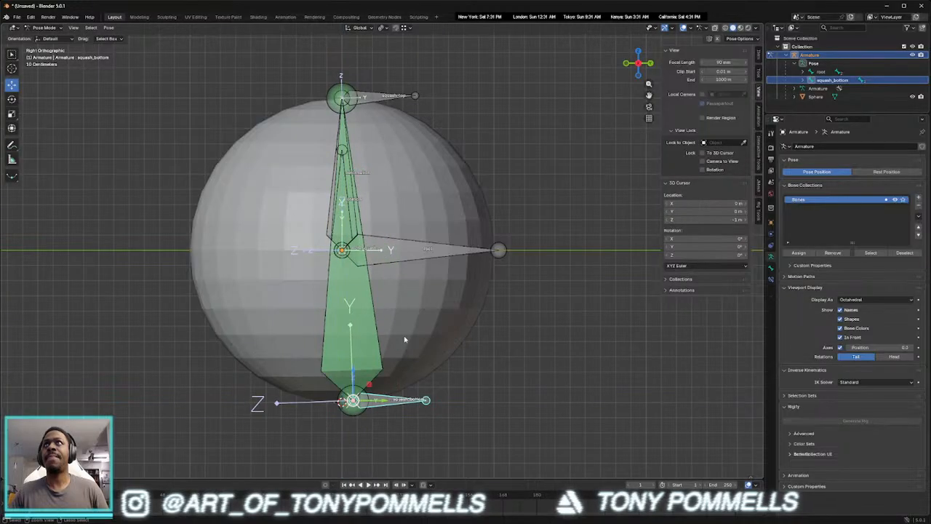
pyautogui.hotkey('ctrl', 'z')
# Try moving and rotating squash_top in Pose Mode and revert it to its rest pose
pyautogui.click(368, 100)
pyautogui.moveTo(359, 84); pyautogui.dragTo(403, 117)
pyautogui.press('r')
pyautogui.click(404, 109)
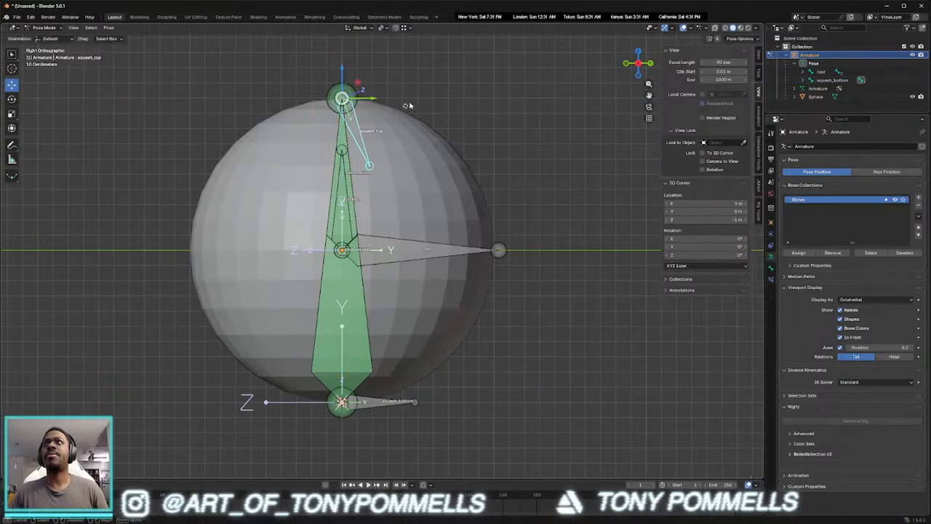
pyautogui.hotkey('ctrl', 'z')
pyautogui.click(346, 99)
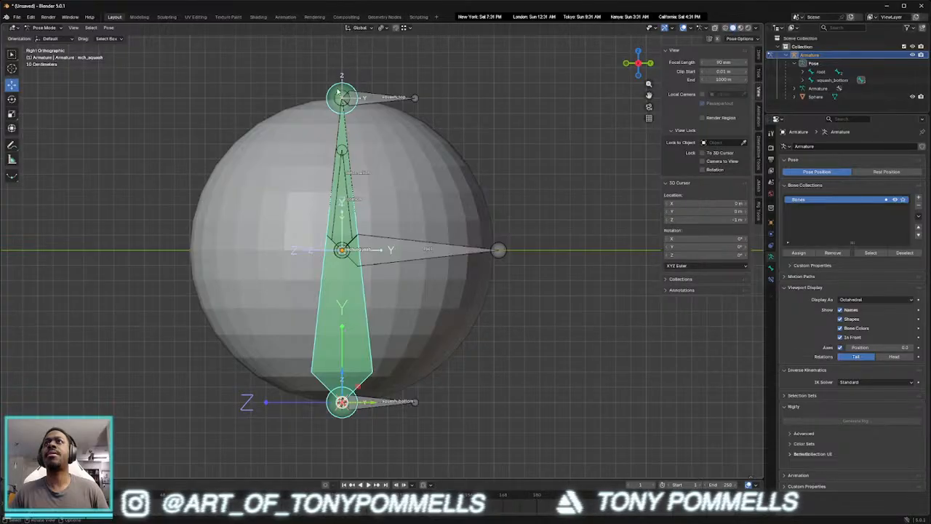
pyautogui.click(370, 102)
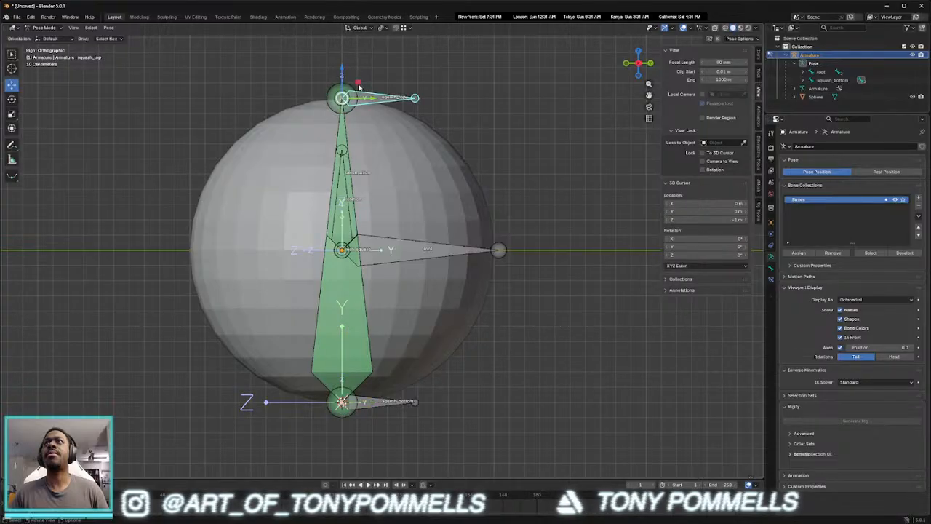
pyautogui.press('r')
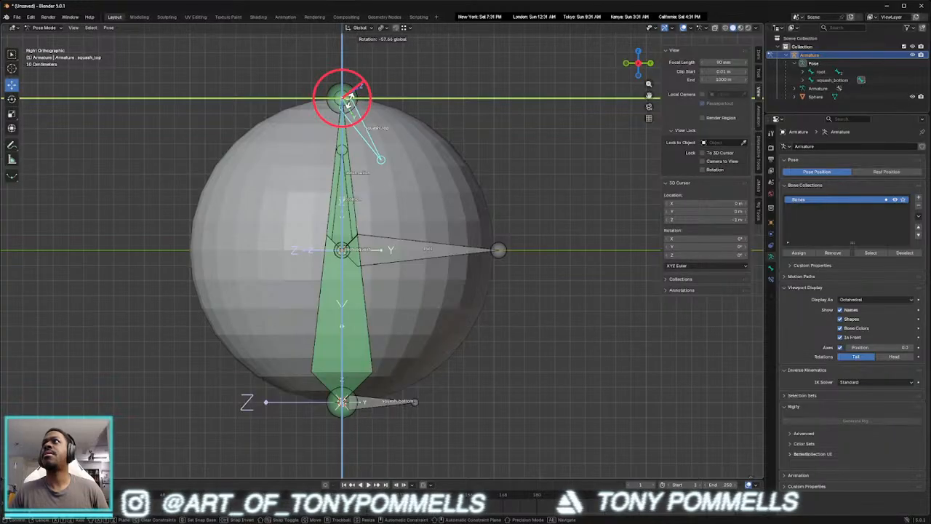
pyautogui.click(436, 94)
# Compare the transform properties of the squash_top and squash_bottom bones
pyautogui.click(758, 54)
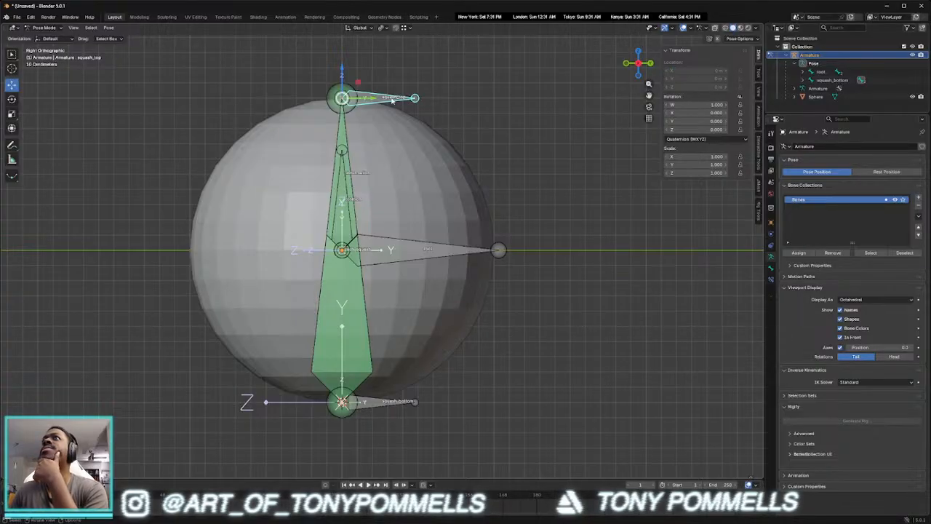
pyautogui.click(377, 405)
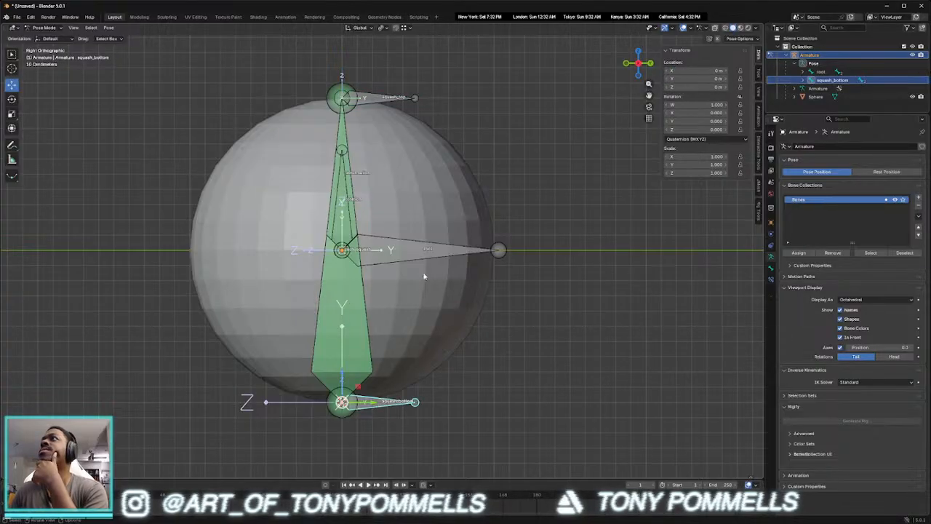
pyautogui.click(376, 103)
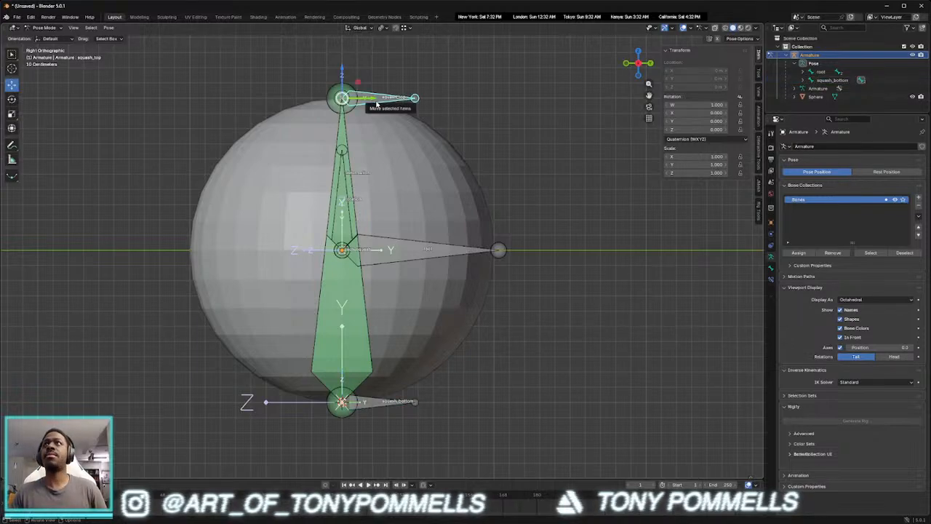
# Delete the squash_top bone in Edit Mode
pyautogui.hotkey('ctrl', 'Tab')
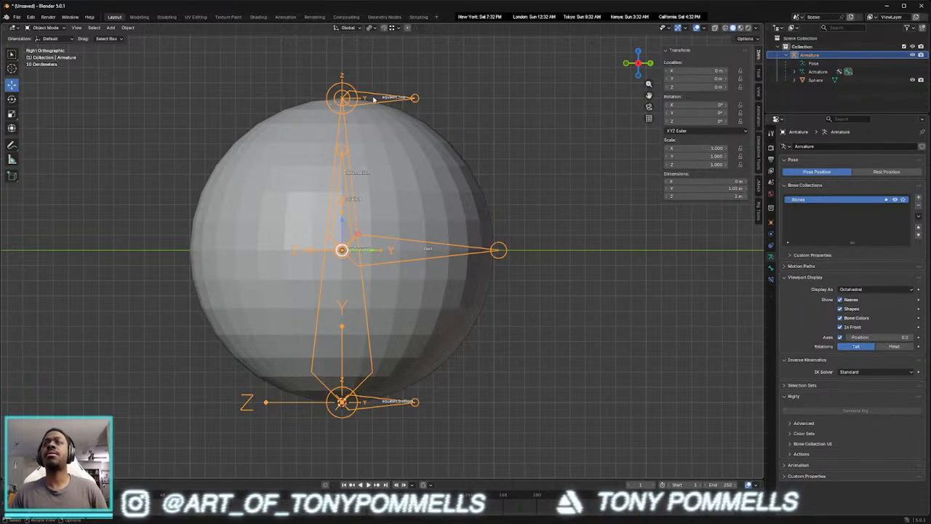
pyautogui.press('Tab')
pyautogui.press('x')
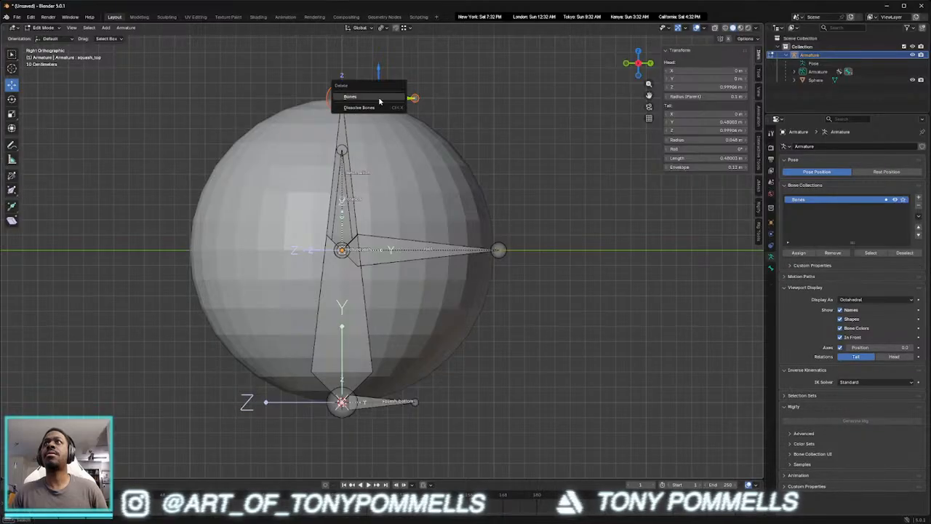
pyautogui.click(379, 97)
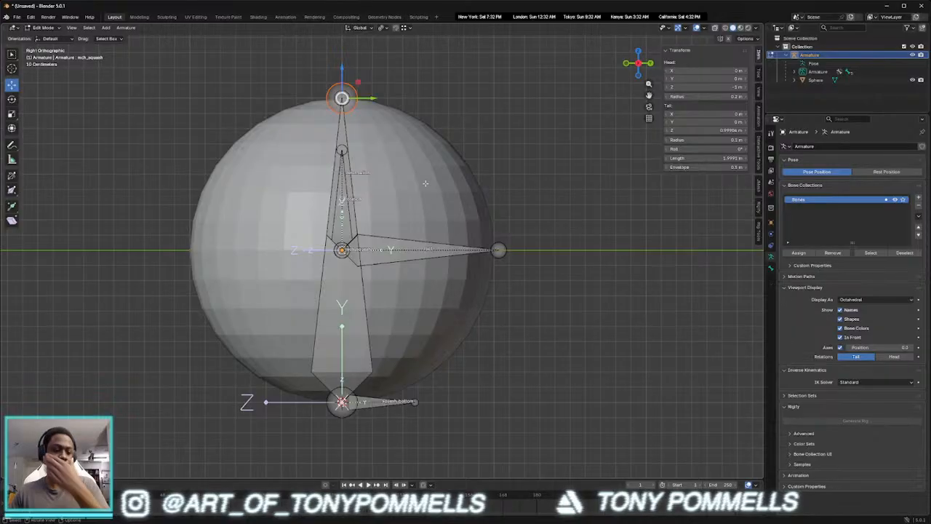
# Extrude a replacement bone about 0.5 m along Y from the tip of mch_squash
pyautogui.press('e')
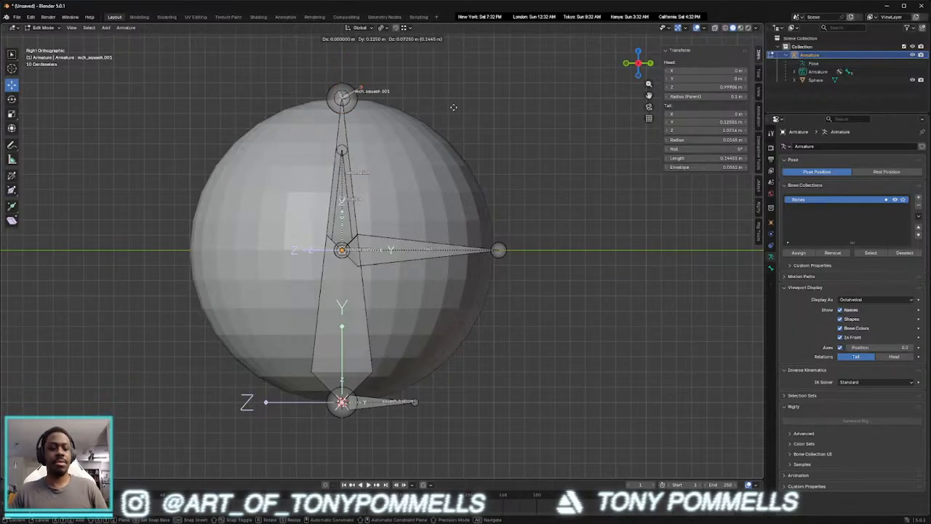
pyautogui.press('y')
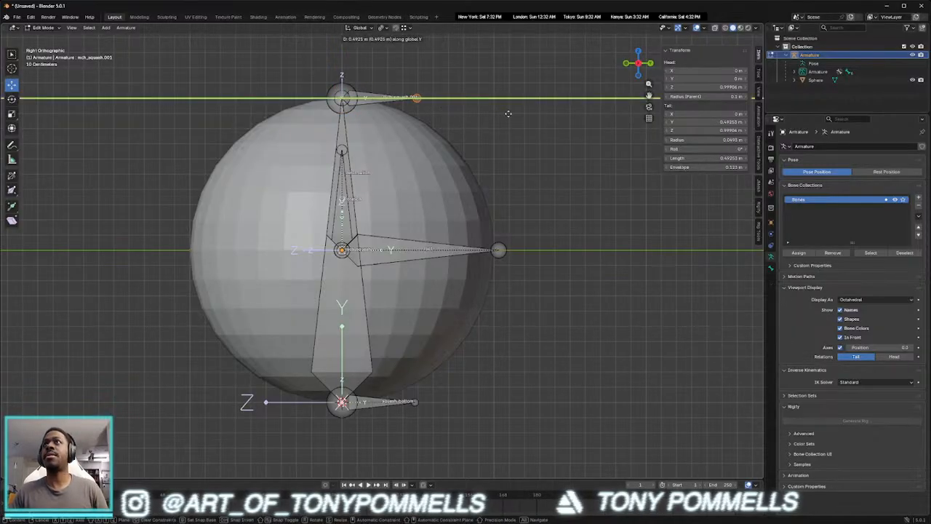
pyautogui.click(510, 114)
pyautogui.click(400, 100)
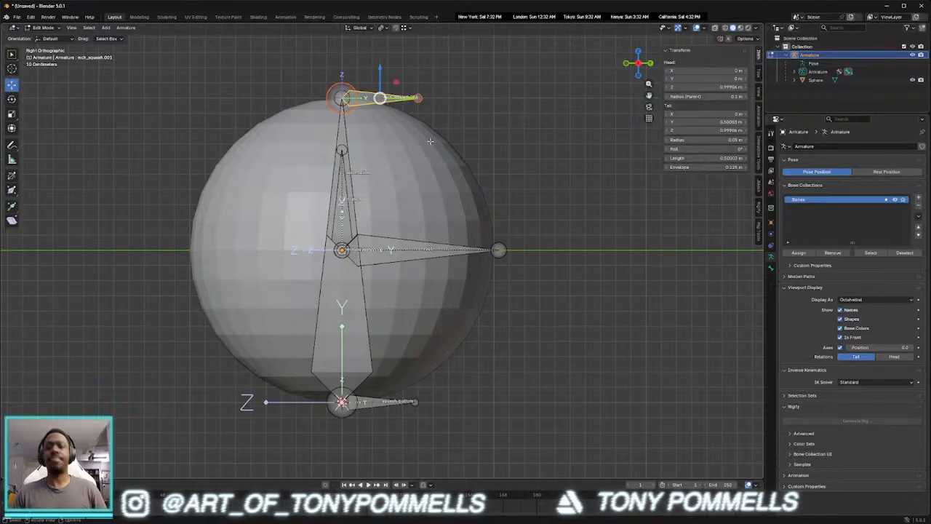
# Rename the newly extruded bone above the sphere as squash_top
pyautogui.press('F2')
pyautogui.write('squash')
pyautogui.write('top')
pyautogui.press('Return')
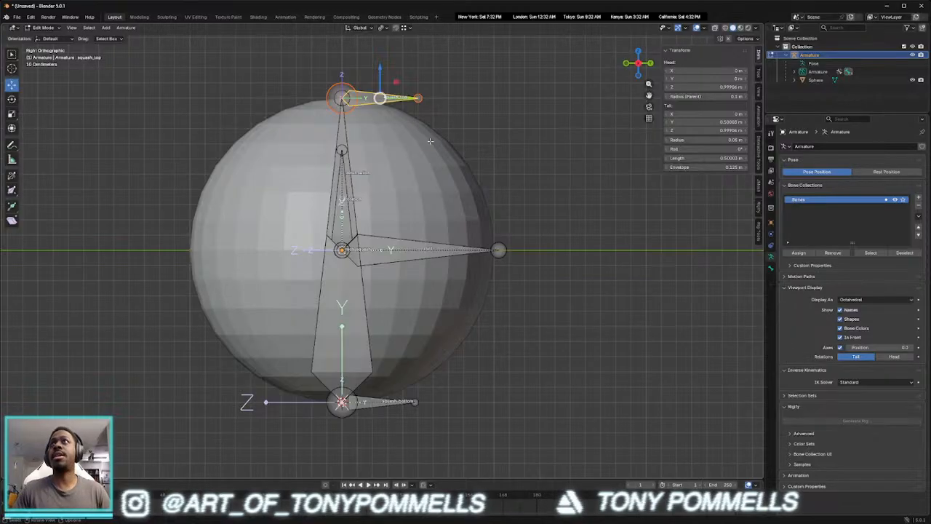
# Test moving the mch_squash and squash_bottom bones in Edit Mode and Pose Mode, reverting each move
pyautogui.click(393, 267)
pyautogui.moveTo(359, 235); pyautogui.dragTo(353, 256)
pyautogui.hotkey('ctrl', 'z')
pyautogui.click(377, 403)
pyautogui.moveTo(395, 386); pyautogui.dragTo(362, 380)
pyautogui.hotkey('ctrl', 'z')
pyautogui.click(533, 338)
pyautogui.hotkey('ctrl', 'Tab')
pyautogui.click(538, 380)
pyautogui.click(373, 404)
pyautogui.rightClick(361, 380)
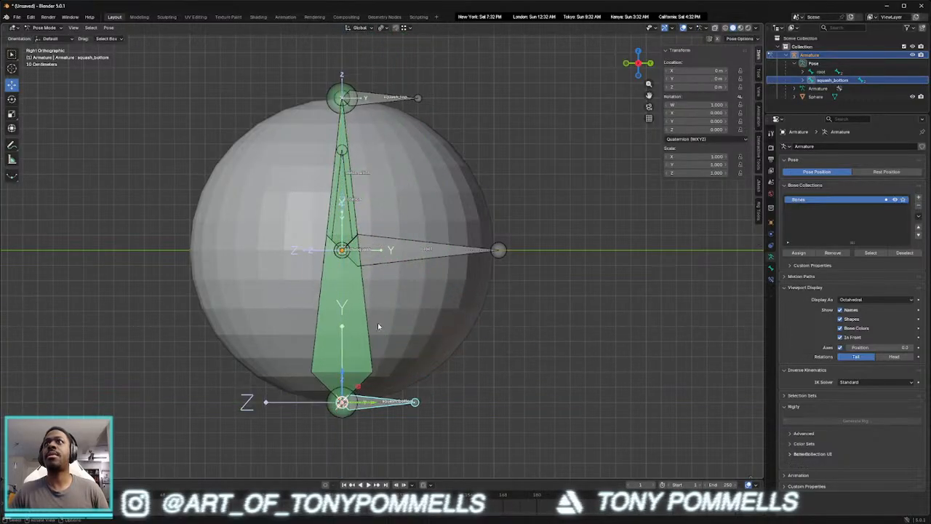
# Set squash_top as the target bone of the Stretch To constraint on mch_squash
pyautogui.click(363, 323)
pyautogui.click(772, 278)
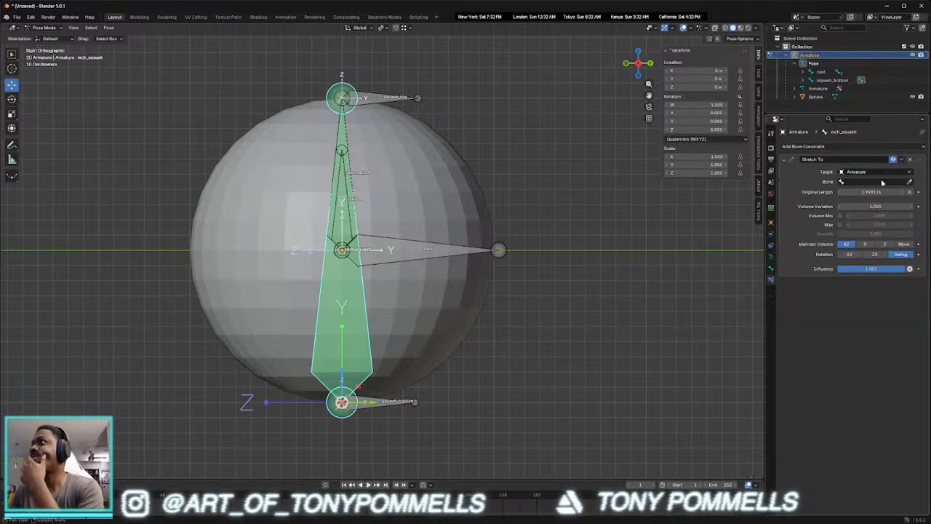
pyautogui.click(888, 183)
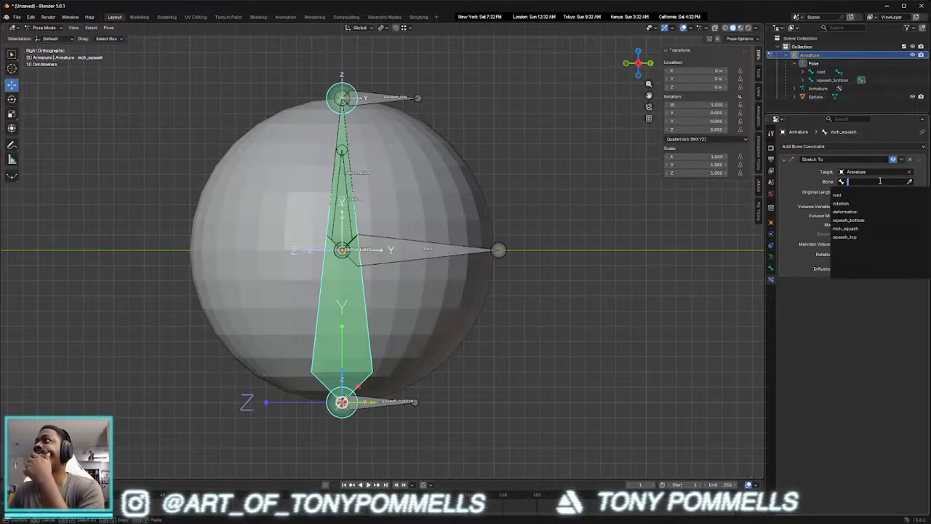
pyautogui.click(852, 237)
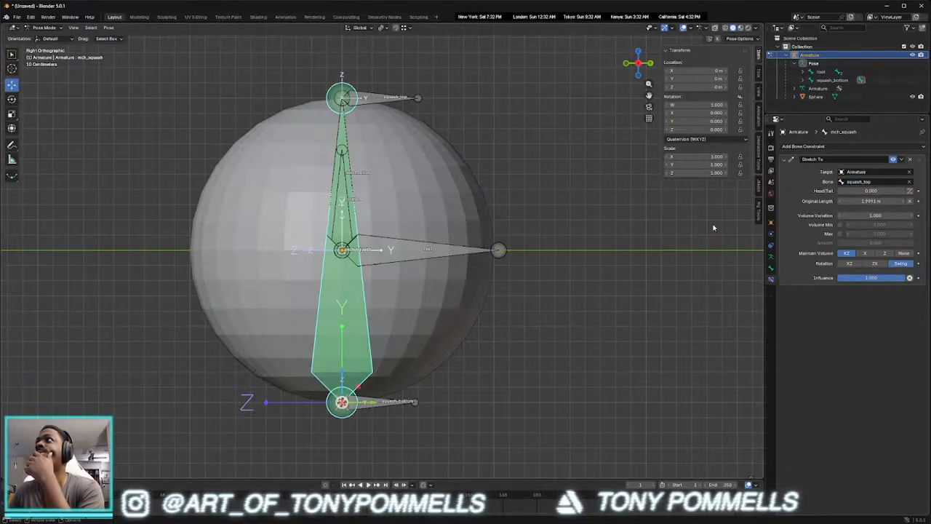
# Try rotating the new squash_top bone in Pose Mode and cancel the rotation
pyautogui.click(392, 98)
pyautogui.press('r')
pyautogui.click(402, 108)
pyautogui.press('r')
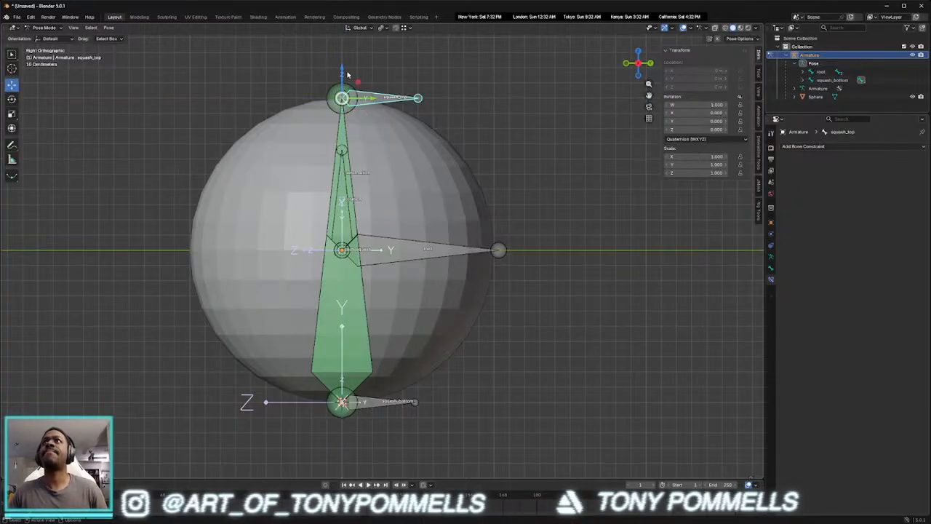
pyautogui.press('Escape')
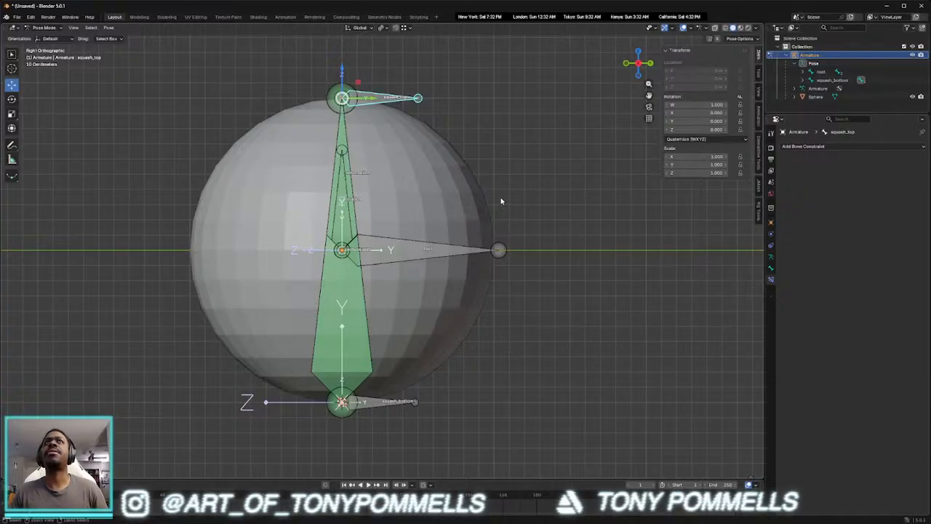
# Undo the recent changes back to the original squash_top bone, including its replacement and the constraint retargeting
pyautogui.press('Tab')
pyautogui.hotkey('ctrl', 'z')
pyautogui.hotkey('ctrl', 'z')
pyautogui.hotkey('ctrl', 'z')
pyautogui.hotkey('ctrl', 'z')
pyautogui.hotkey('ctrl', 'z')
pyautogui.hotkey('ctrl', 'z')
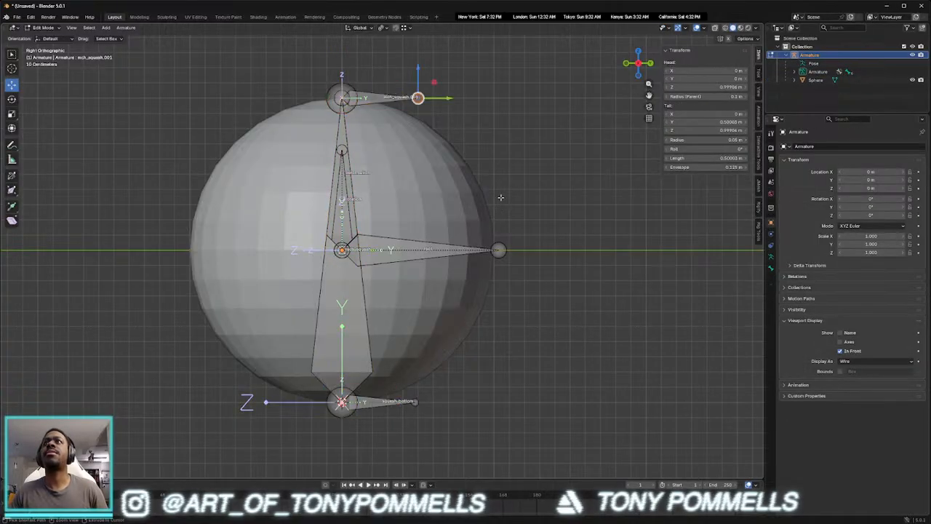
pyautogui.hotkey('ctrl', 'z')
pyautogui.hotkey('ctrl', 'z')
pyautogui.hotkey('ctrl', 'z')
pyautogui.hotkey('ctrl', 'z')
pyautogui.hotkey('ctrl', 'z')
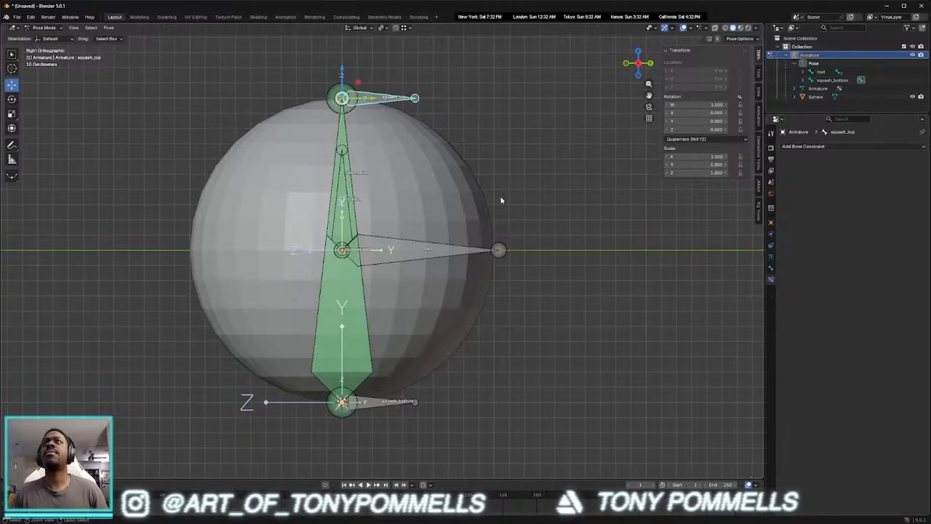
pyautogui.hotkey('ctrl', 'z')
pyautogui.hotkey('ctrl', 'z')
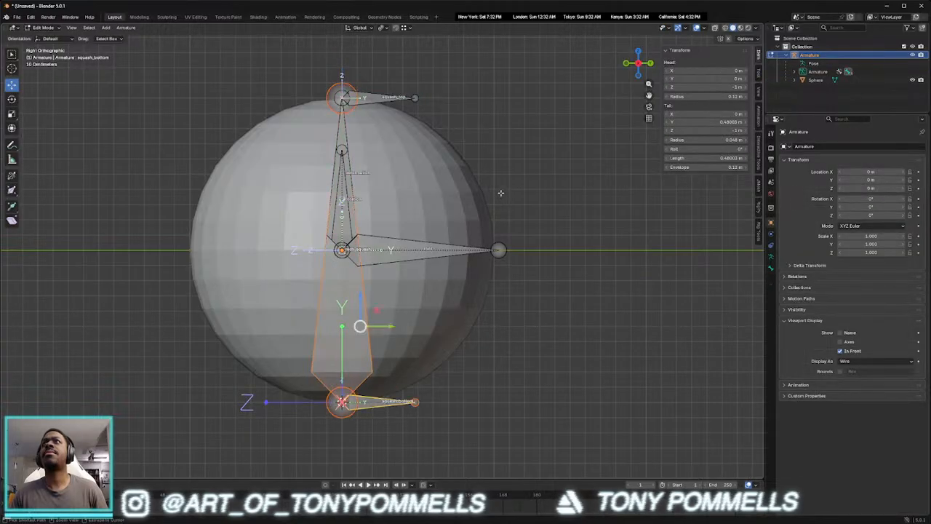
# Delete the mch_squash, squash_top and squash_bottom bones in Edit Mode
pyautogui.click(370, 370)
pyautogui.click(384, 98)
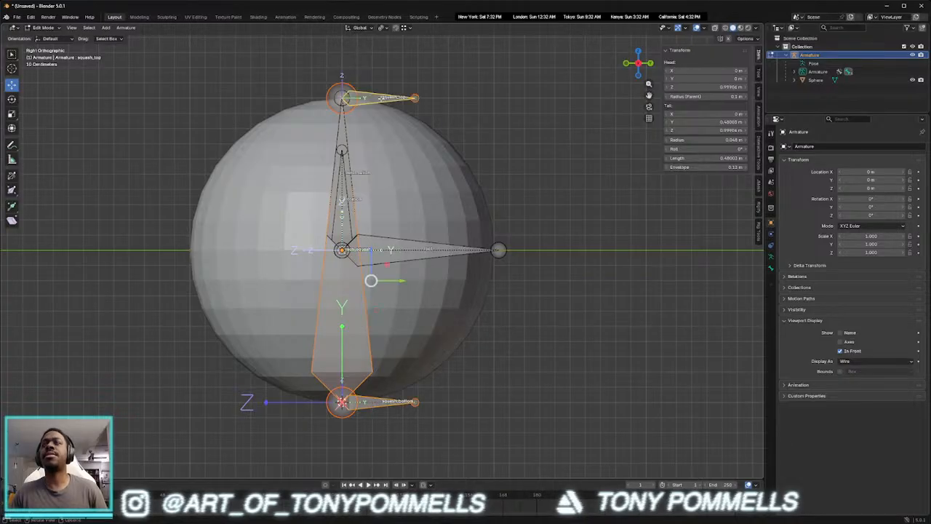
pyautogui.press('Tab')
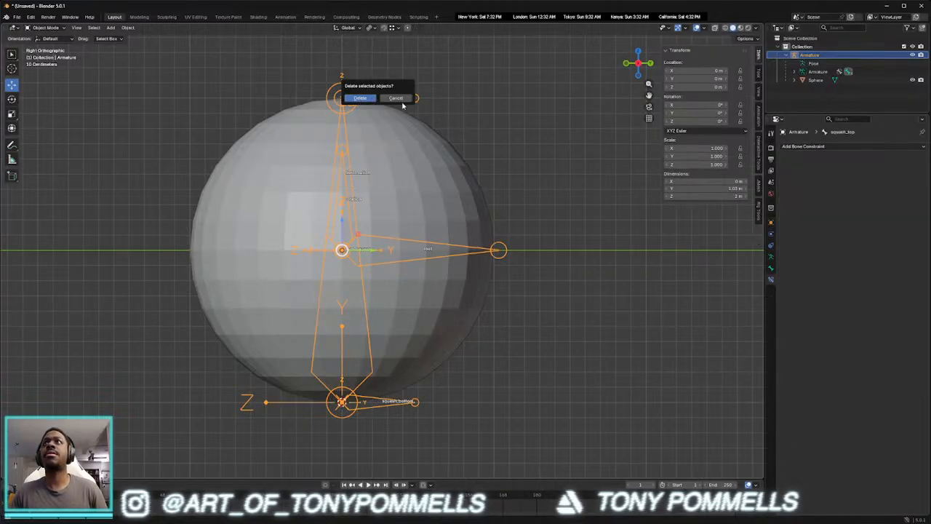
pyautogui.press('Tab')
pyautogui.press('x')
pyautogui.click(374, 103)
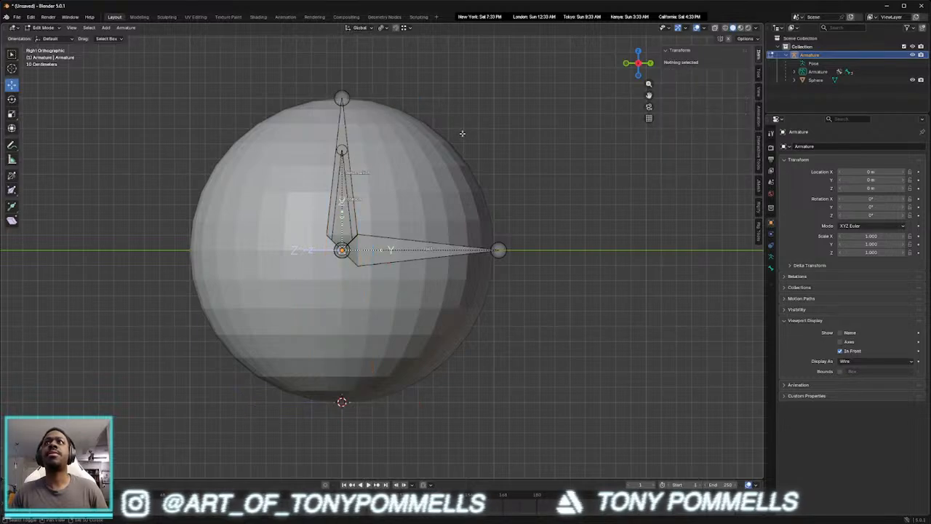
# Add a bone at the 3D cursor and raise its tip along Z to the sphere's top, about 2 m long
pyautogui.hotkey('shift', 'a')
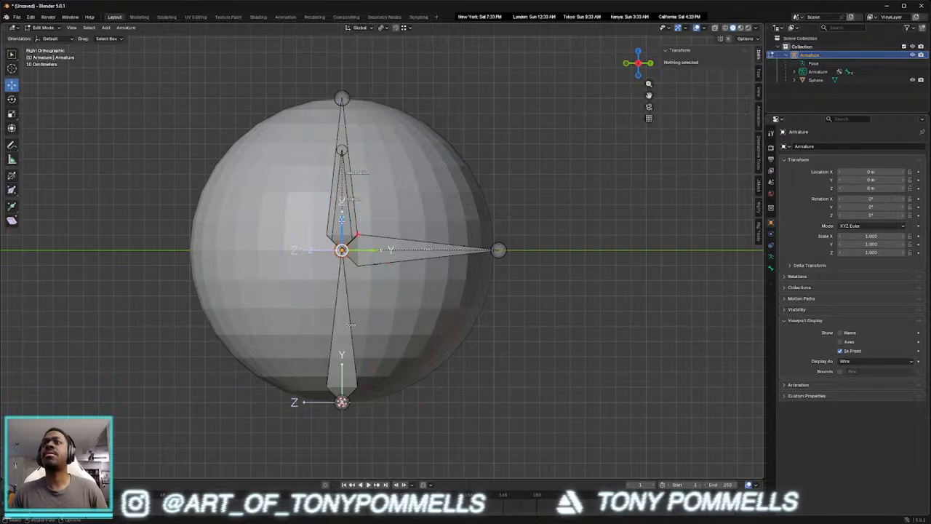
pyautogui.moveTo(342, 250); pyautogui.dragTo(345, 67)
pyautogui.press('z')
pyautogui.click(441, 74)
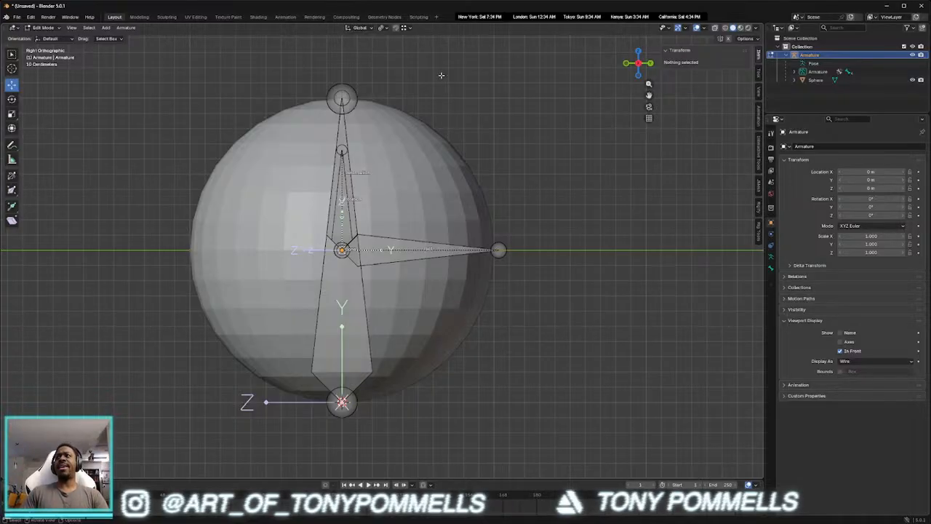
# Extrude a bottom control bone about 0.45 m long along Y from the head of the vertical stretch bone
pyautogui.click(353, 287)
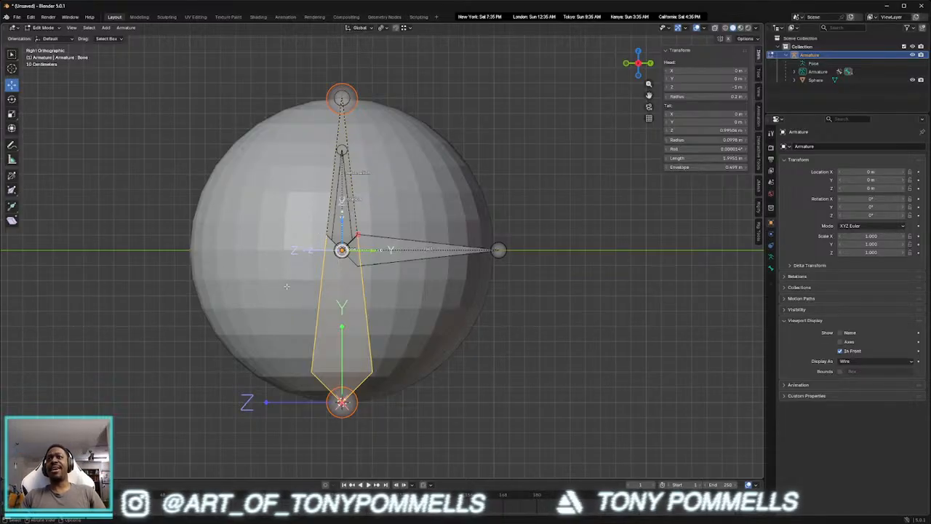
pyautogui.click(345, 404)
pyautogui.keyDown('shift'); pyautogui.moveTo(398, 394); pyautogui.dragTo(356, 393, button='middle'); pyautogui.keyUp('shift')
pyautogui.press('e')
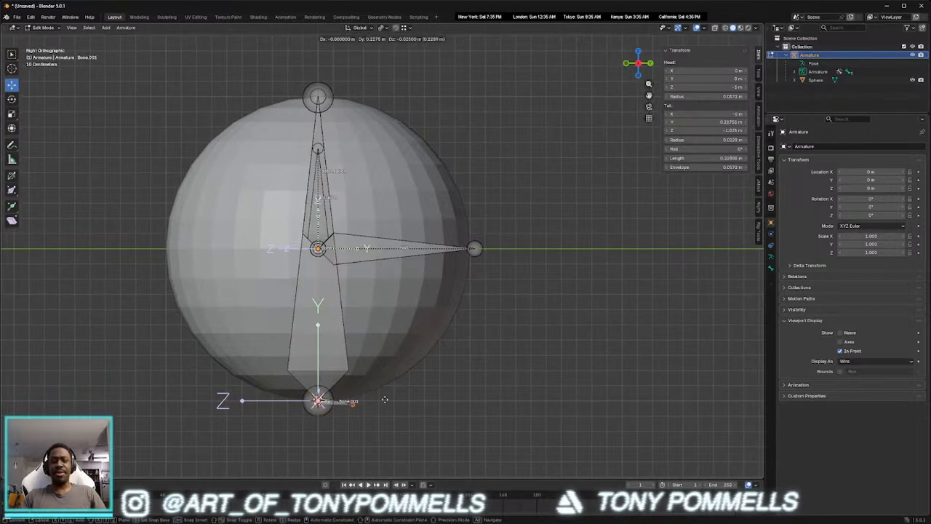
pyautogui.press('y')
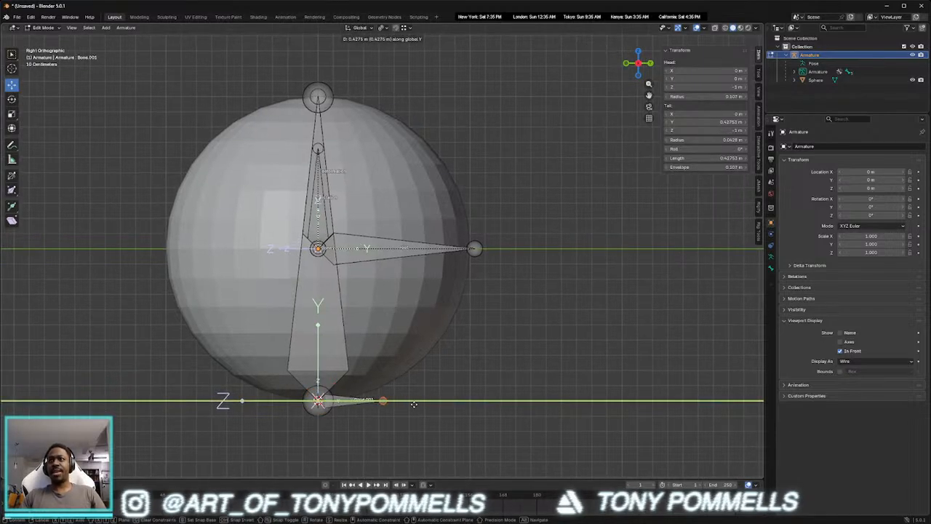
pyautogui.click(413, 404)
# Repeat the extrusion from the vertical bone's tip to make a matching top control bone along Y
pyautogui.click(318, 97)
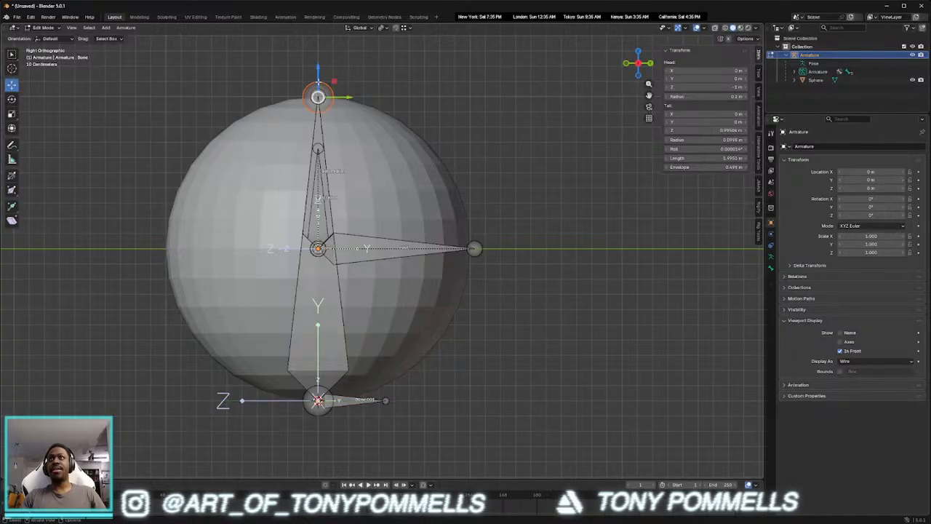
pyautogui.hotkey('shift', 'r')
pyautogui.click(365, 61)
pyautogui.click(350, 94)
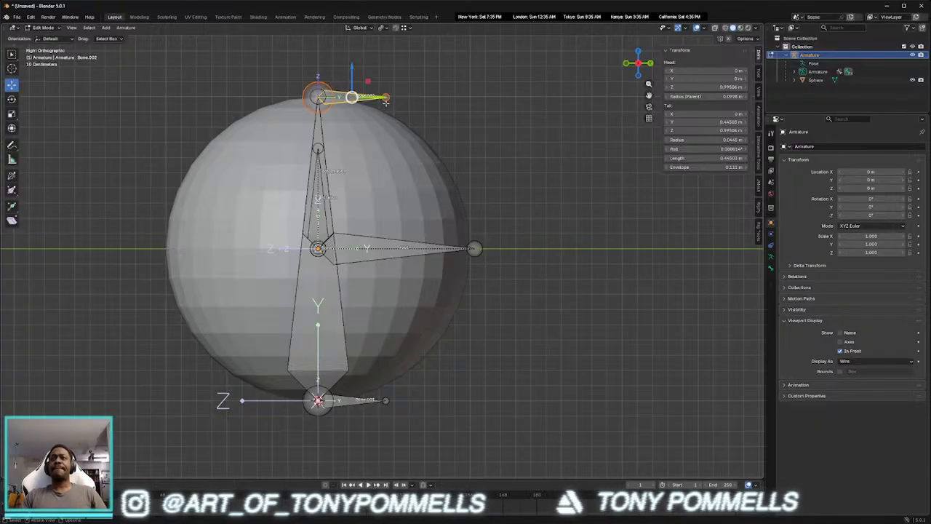
# In Pose Mode, add a Stretch To constraint to the vertical bone, targeting the top control bone
pyautogui.keyDown('shift'); pyautogui.click(331, 301); pyautogui.keyUp('shift')
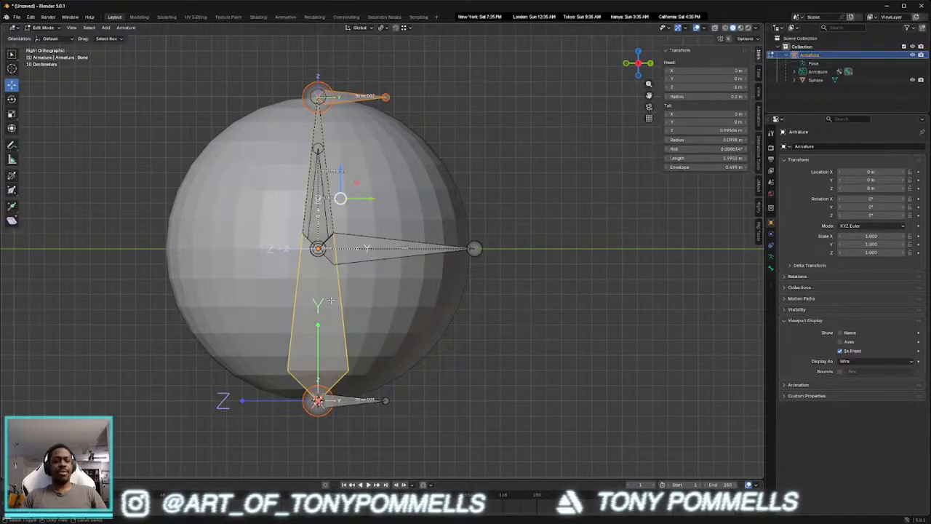
pyautogui.hotkey('ctrl', 'Tab')
pyautogui.click(328, 331)
pyautogui.hotkey('ctrl', 'shift', 'c')
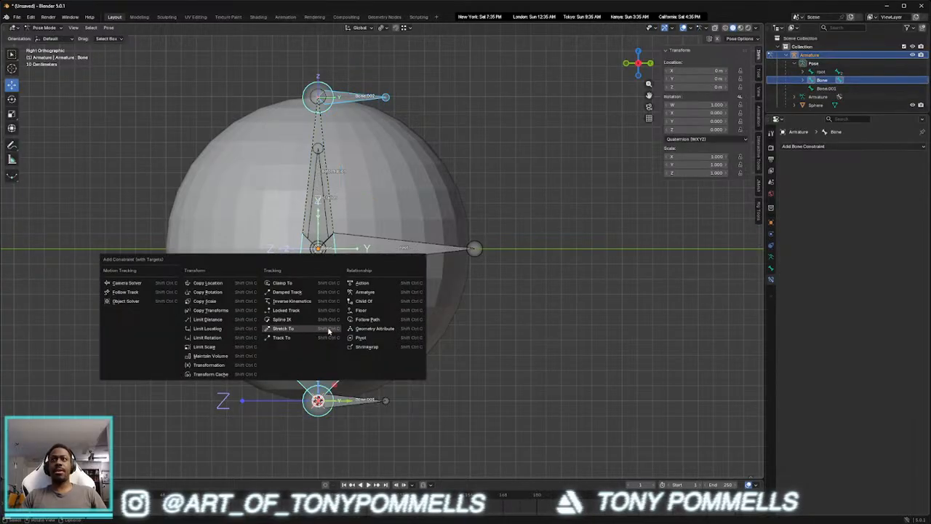
pyautogui.click(283, 329)
# Try moving the top control bone, and undo both the move and the Stretch To constraint
pyautogui.click(350, 96)
pyautogui.moveTo(333, 83); pyautogui.dragTo(357, 131)
pyautogui.hotkey('ctrl', 'z')
pyautogui.hotkey('ctrl', 'z')
pyautogui.press('Tab')
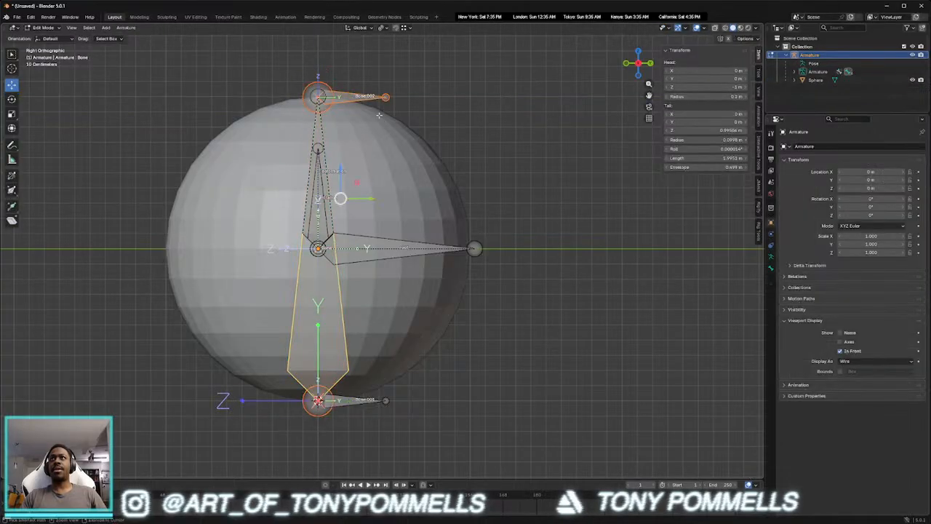
# Reselect the top control and the vertical bone, and add Stretch To on the vertical bone in Pose Mode
pyautogui.click(342, 97)
pyautogui.keyDown('shift'); pyautogui.click(330, 284); pyautogui.keyUp('shift')
pyautogui.hotkey('ctrl', 'shift', 'c')
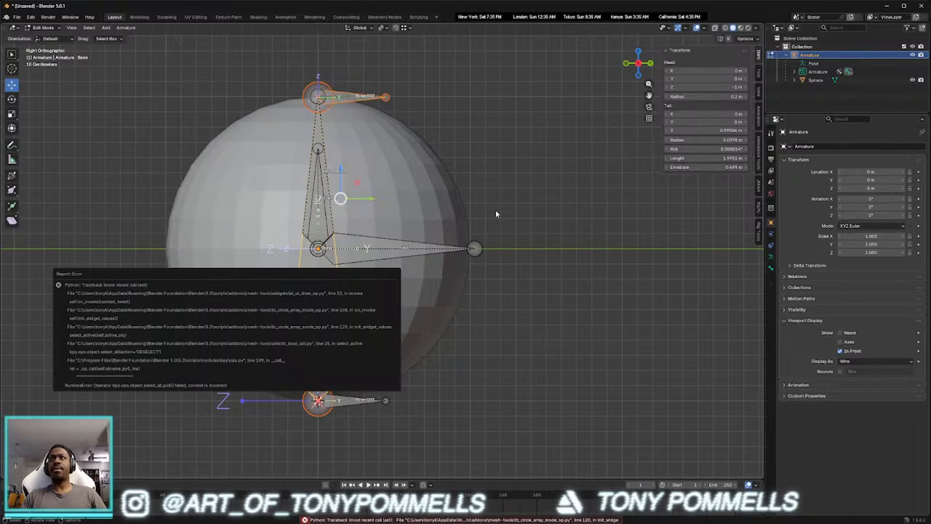
pyautogui.hotkey('ctrl', 'Tab')
pyautogui.click(517, 224)
pyautogui.hotkey('ctrl', 'shift', 'c')
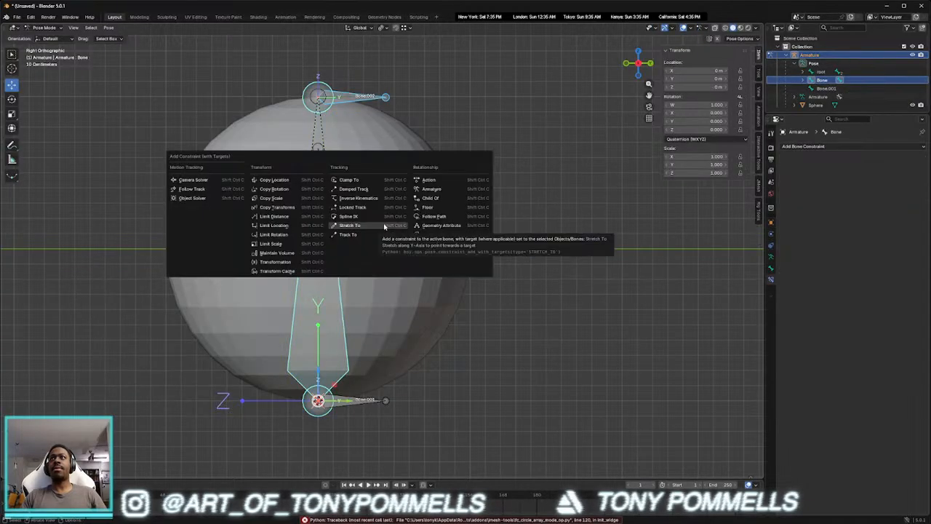
pyautogui.click(396, 229)
# Try rotating the top control bone in Global and in Local orientation, undoing each rotation
pyautogui.click(332, 94)
pyautogui.press('r')
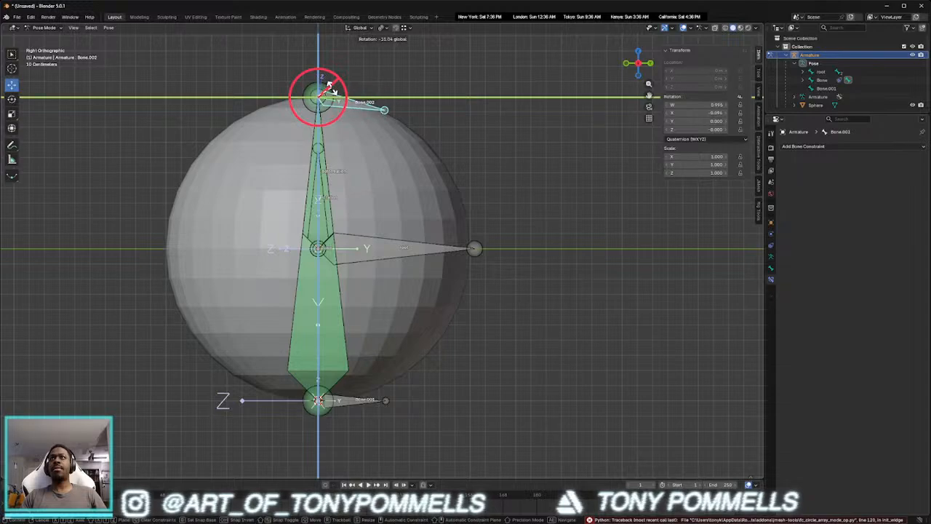
pyautogui.click(320, 66)
pyautogui.hotkey('ctrl', 'z')
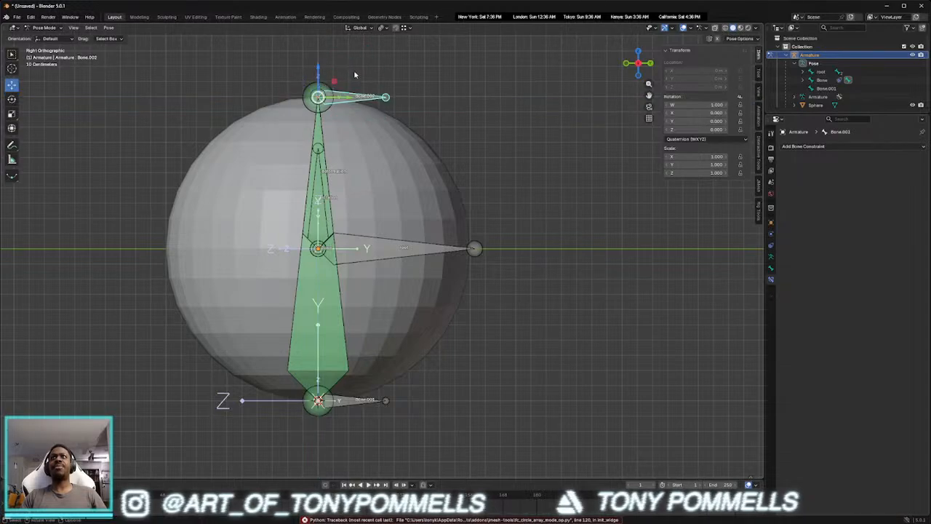
pyautogui.click(361, 28)
pyautogui.click(358, 62)
pyautogui.press('r')
pyautogui.click(348, 84)
pyautogui.hotkey('ctrl', 'z')
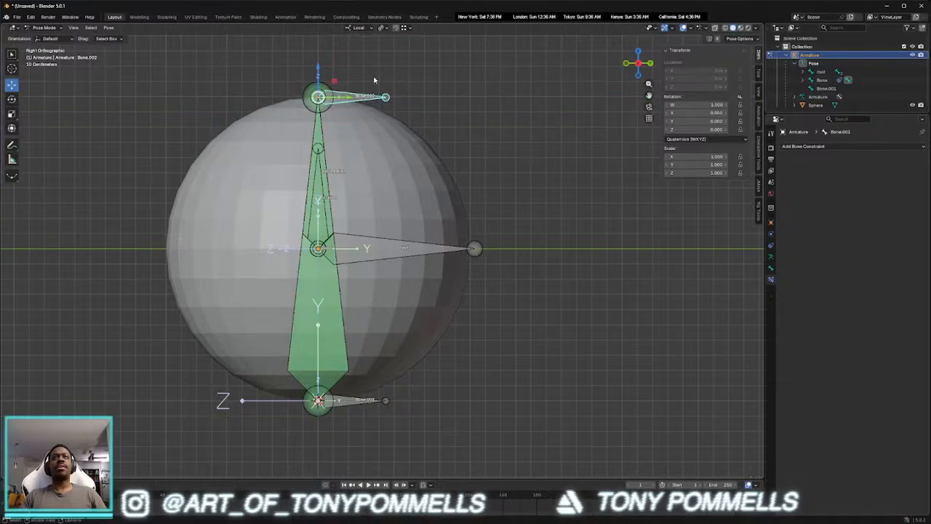
# Try moving the top and bottom control bones with the Move tool and cancel the moves
pyautogui.hotkey('shift', 'space')
pyautogui.press('r')
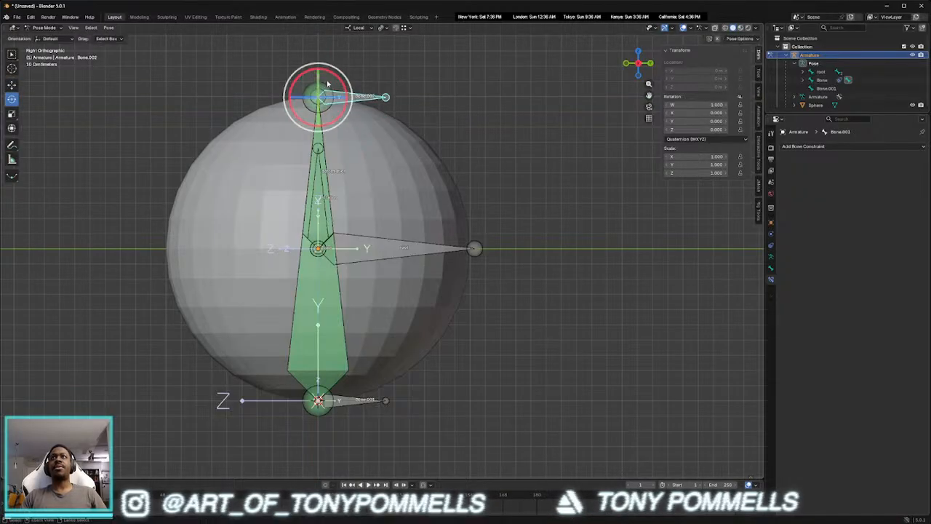
pyautogui.hotkey('shift', 'space')
pyautogui.press('g')
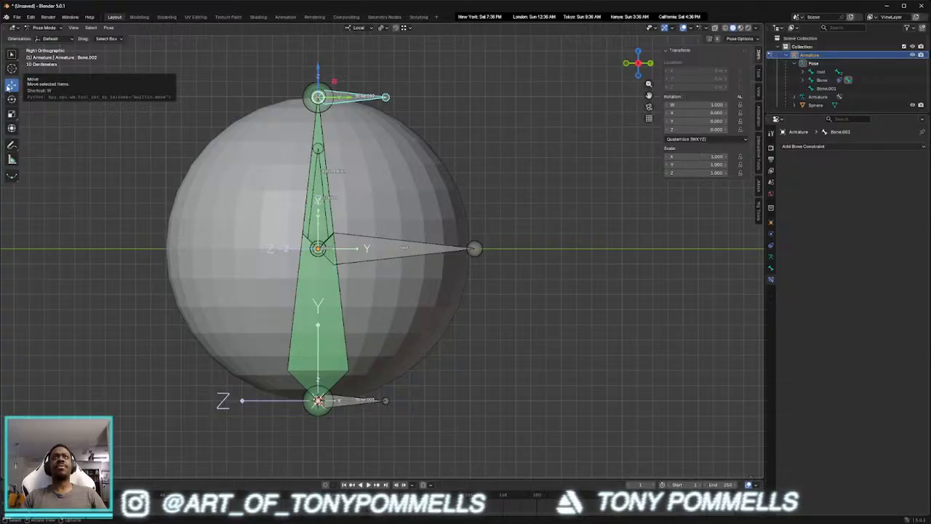
pyautogui.moveTo(318, 68)
pyautogui.mouseDown()
pyautogui.moveTo(322, 62)
pyautogui.moveTo(322, 77)
pyautogui.mouseUp()
pyautogui.click(351, 404)
pyautogui.moveTo(337, 386); pyautogui.dragTo(393, 325)
pyautogui.rightClick(393, 326)
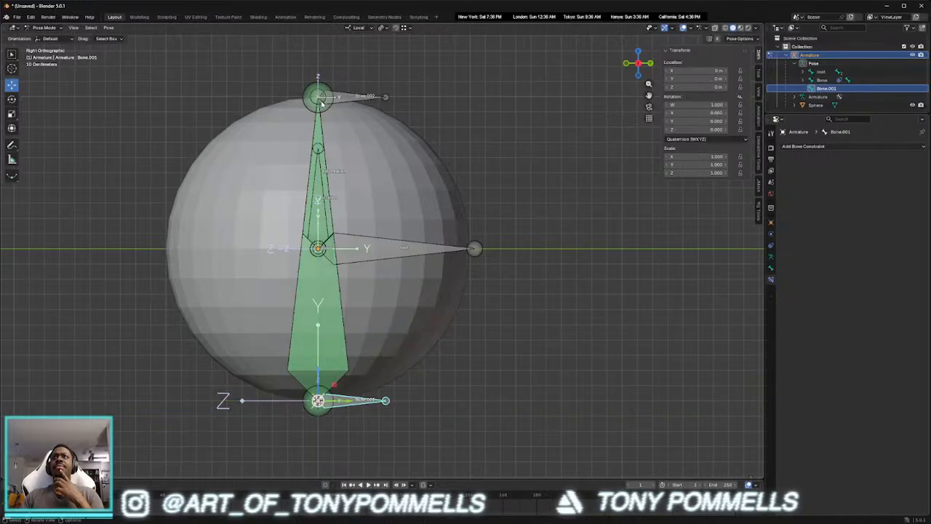
# Try moving the constrained vertical bone in Pose Mode and cancel the move
pyautogui.click(318, 104)
pyautogui.moveTo(297, 402); pyautogui.dragTo(265, 320)
pyautogui.rightClick(332, 371)
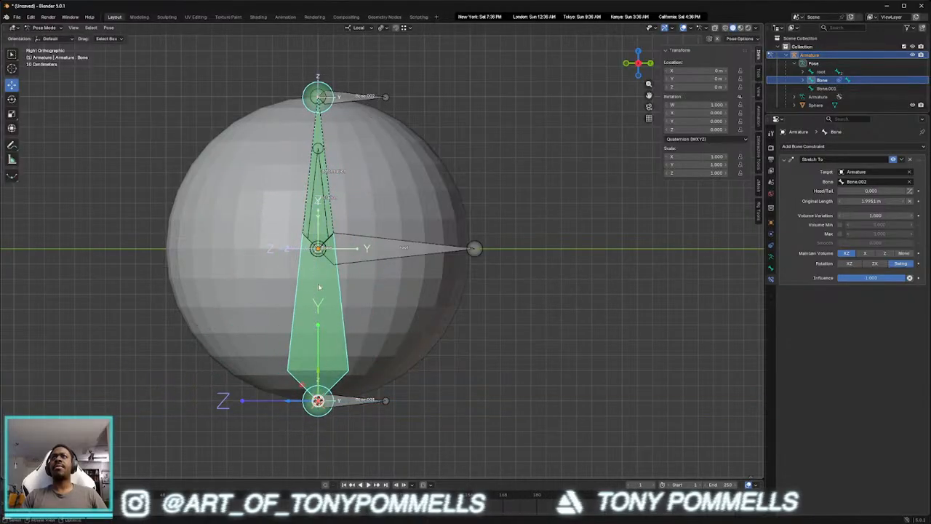
pyautogui.moveTo(303, 386); pyautogui.dragTo(361, 300)
pyautogui.rightClick(361, 299)
# Return the armature to Edit Mode and clear the bone selection
pyautogui.click(337, 98)
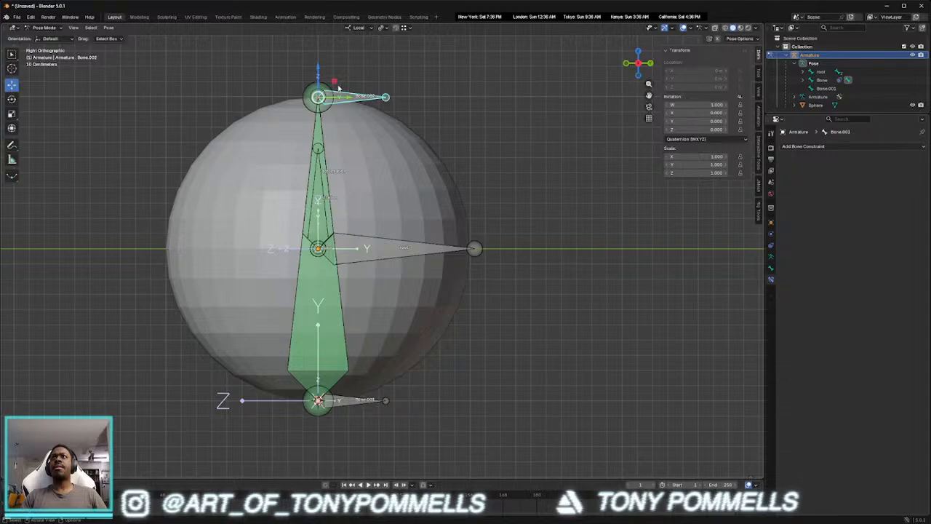
pyautogui.click(339, 94)
pyautogui.click(358, 99)
pyautogui.click(372, 122)
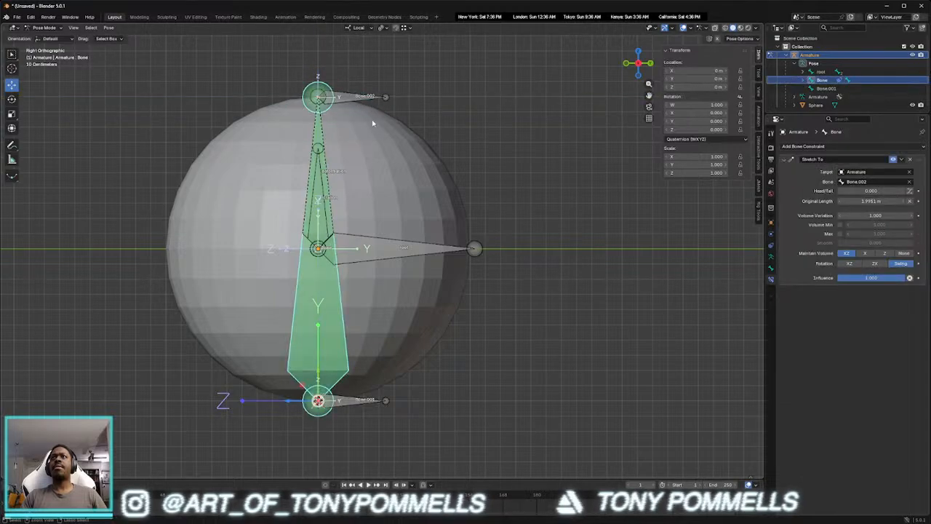
pyautogui.press('Tab')
pyautogui.click(487, 109)
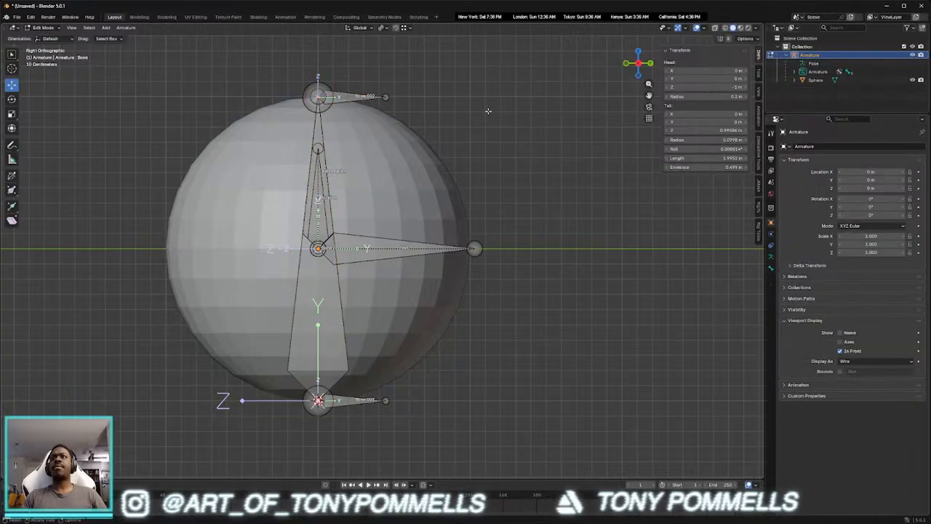
# Try adding Stretch To on the top control bone with the vertical bone as target, and undo it
pyautogui.click(332, 327)
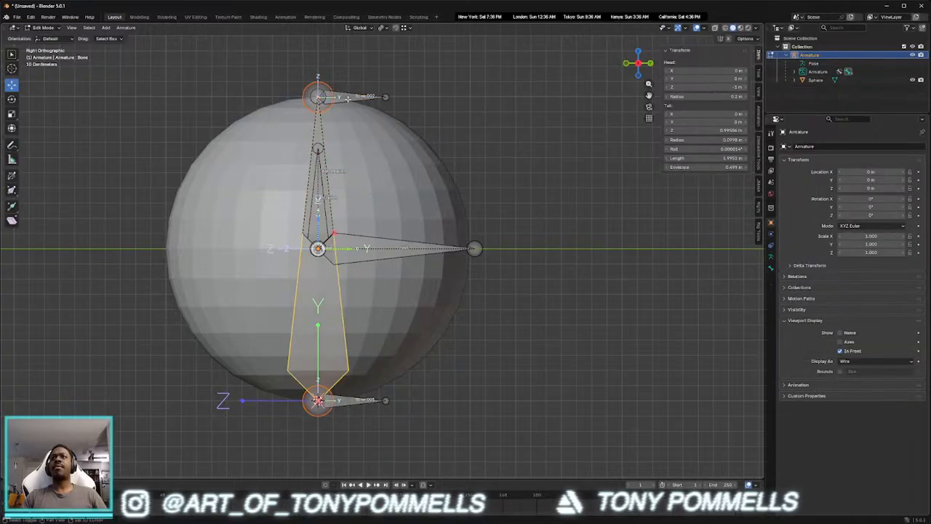
pyautogui.keyDown('shift'); pyautogui.click(348, 97); pyautogui.keyUp('shift')
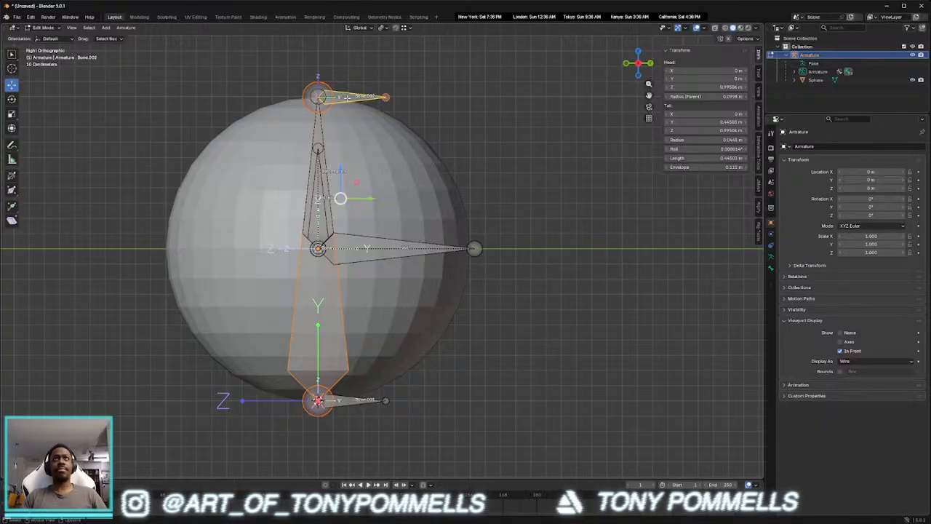
pyautogui.hotkey('ctrl', 'Tab')
pyautogui.hotkey('shift', 'ctrl', 'c')
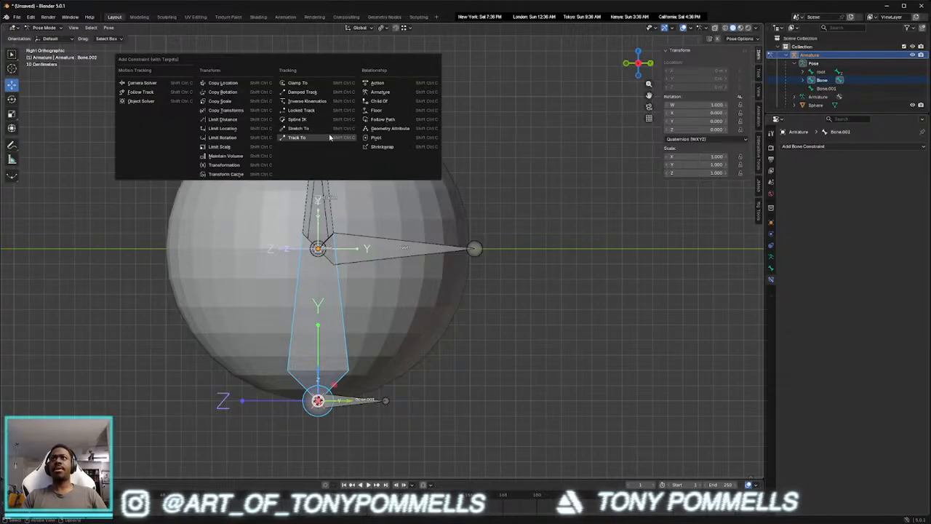
pyautogui.click(333, 134)
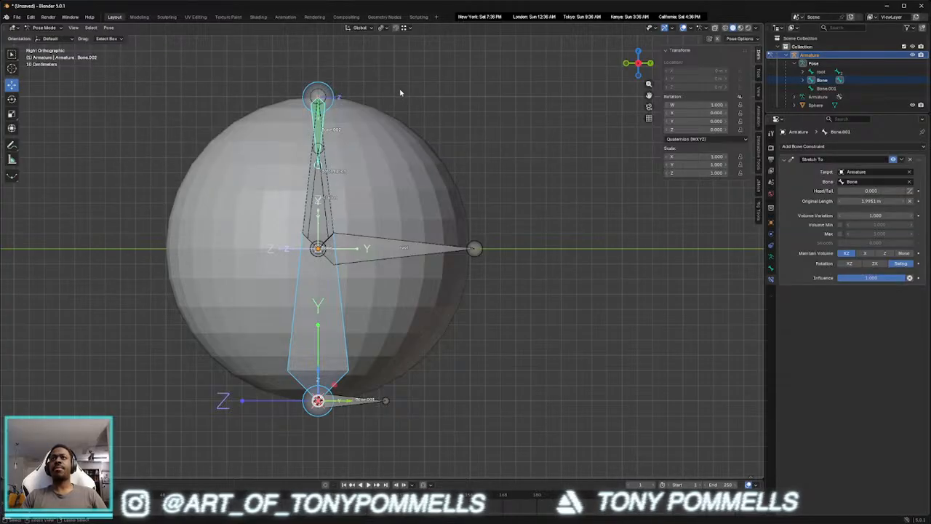
pyautogui.click(401, 91)
pyautogui.hotkey('ctrl', 'z')
pyautogui.hotkey('ctrl', 'z')
# Make the vertical bone active after the top control bone, and add Stretch To on it in Pose Mode
pyautogui.press('Tab')
pyautogui.click(401, 81)
pyautogui.click(352, 97)
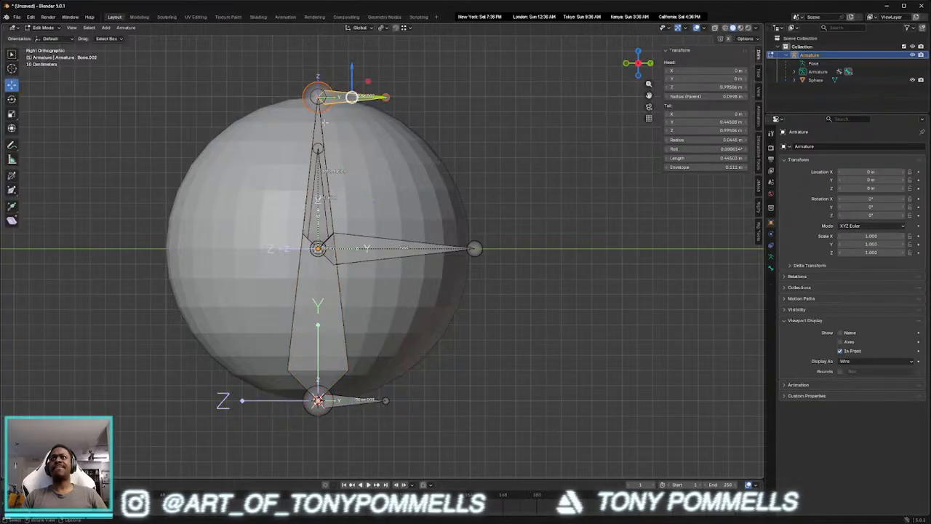
pyautogui.keyDown('shift'); pyautogui.click(320, 306); pyautogui.keyUp('shift')
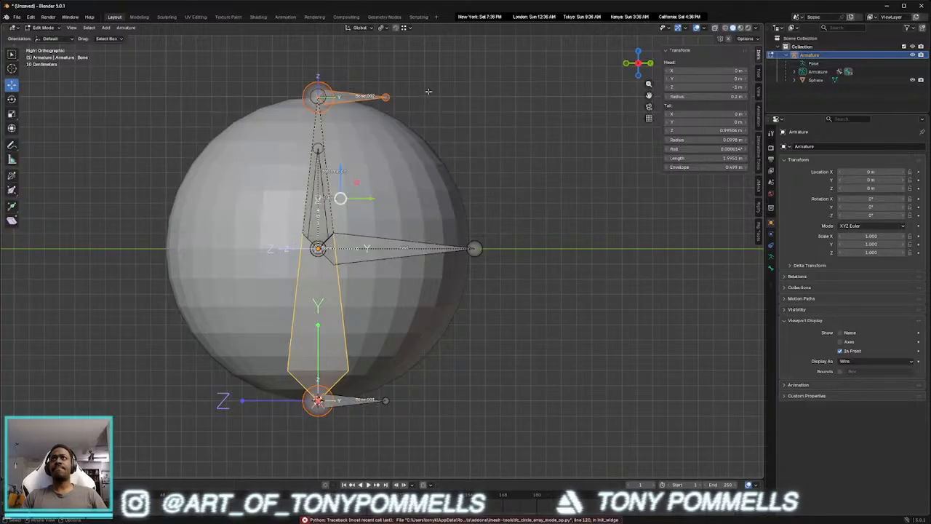
pyautogui.hotkey('ctrl', 'Tab')
pyautogui.hotkey('shift', 'ctrl', 'c')
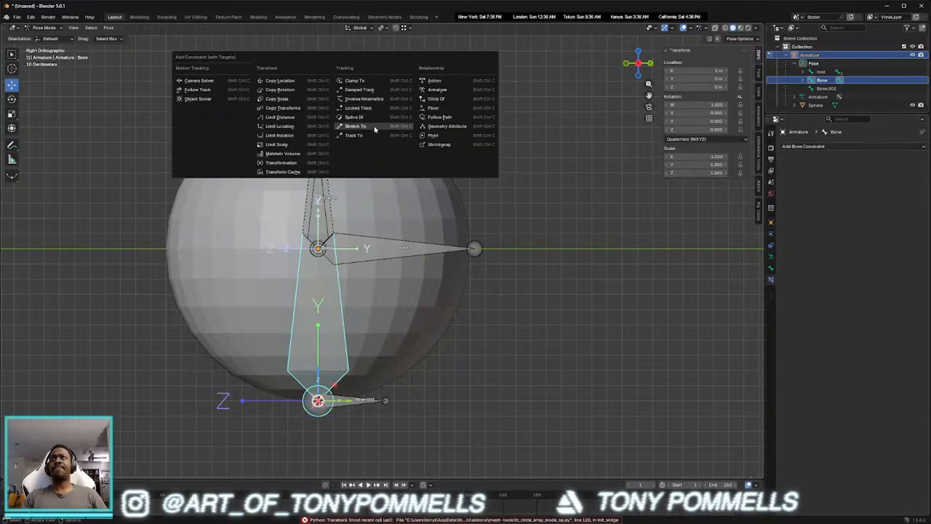
pyautogui.click(375, 129)
# Rotate the top control bone slightly downward to test the Stretch To setup
pyautogui.click(348, 97)
pyautogui.press('r')
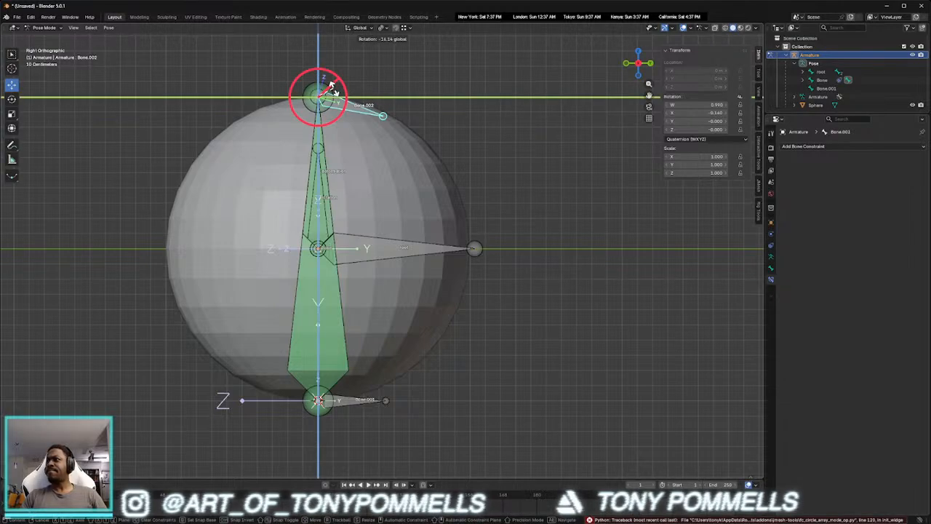
pyautogui.click(332, 88)
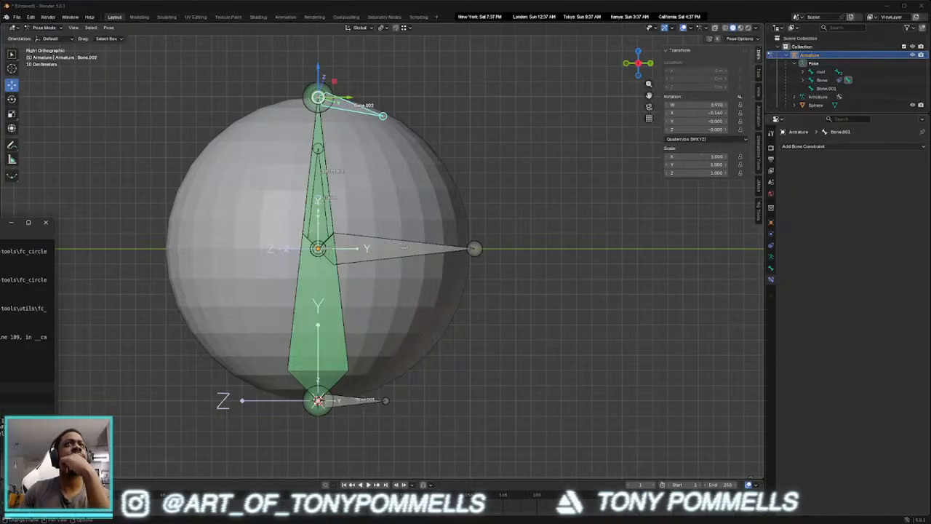
# Examine the Python error and recent operations in the Info Log, close it, and check the transform orientation
pyautogui.moveTo(1, 207); pyautogui.dragTo(115, 131)
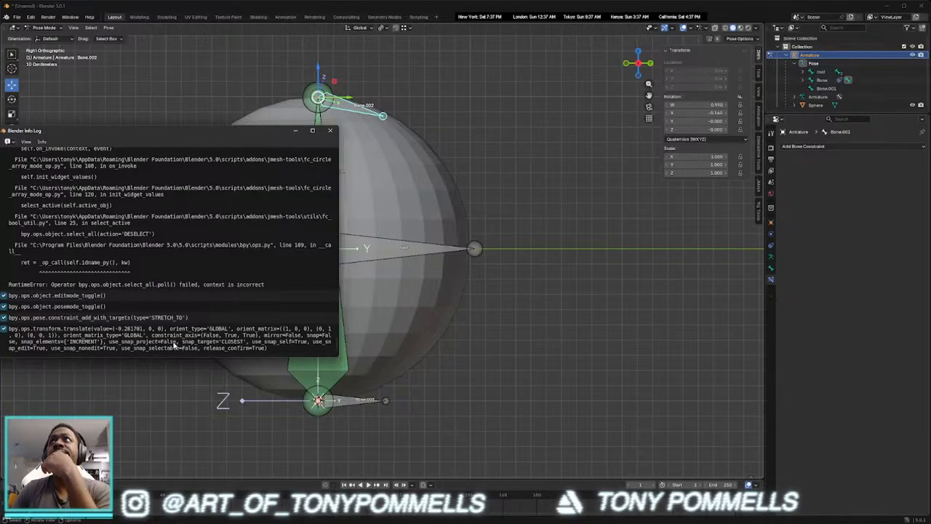
pyautogui.click(330, 131)
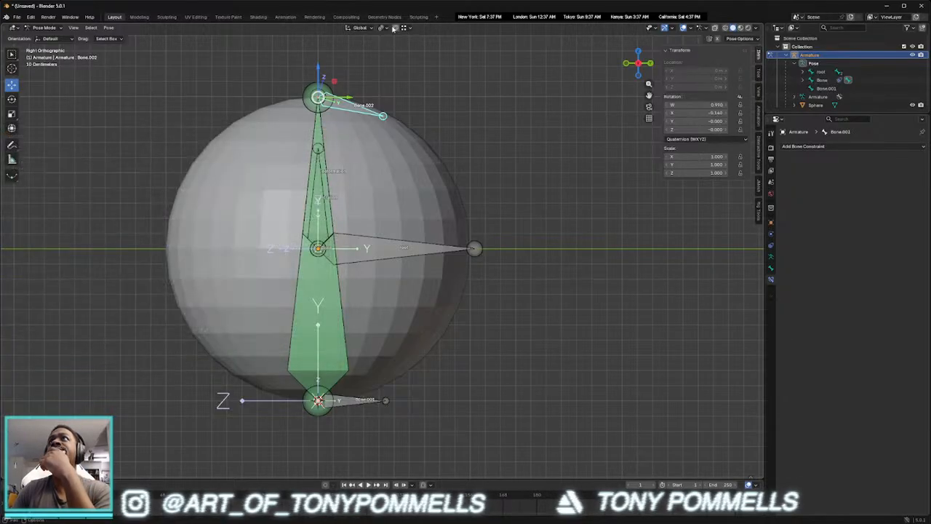
pyautogui.click(361, 28)
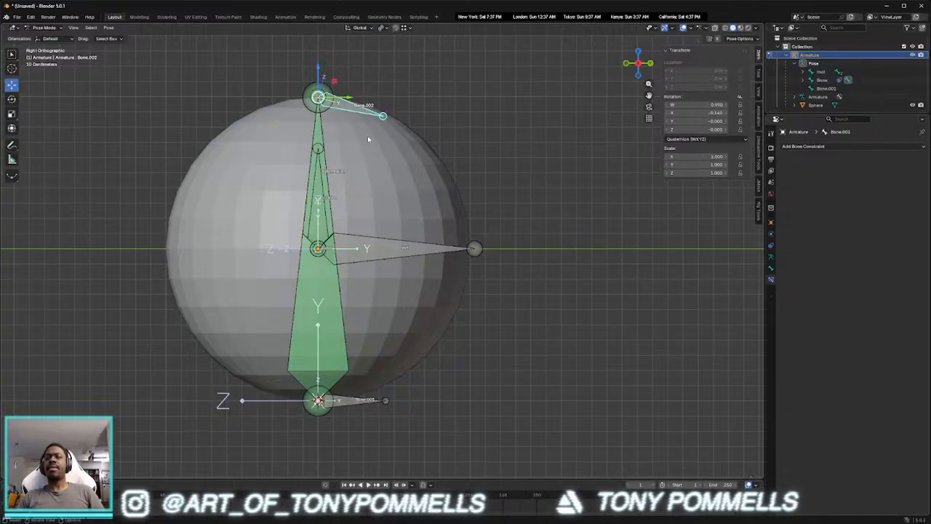
# Try moving the top control bone along Z in a perspective view, and undo the move and the rotation
pyautogui.moveTo(368, 141); pyautogui.dragTo(321, 173, button='middle')
pyautogui.moveTo(316, 69); pyautogui.dragTo(325, 109)
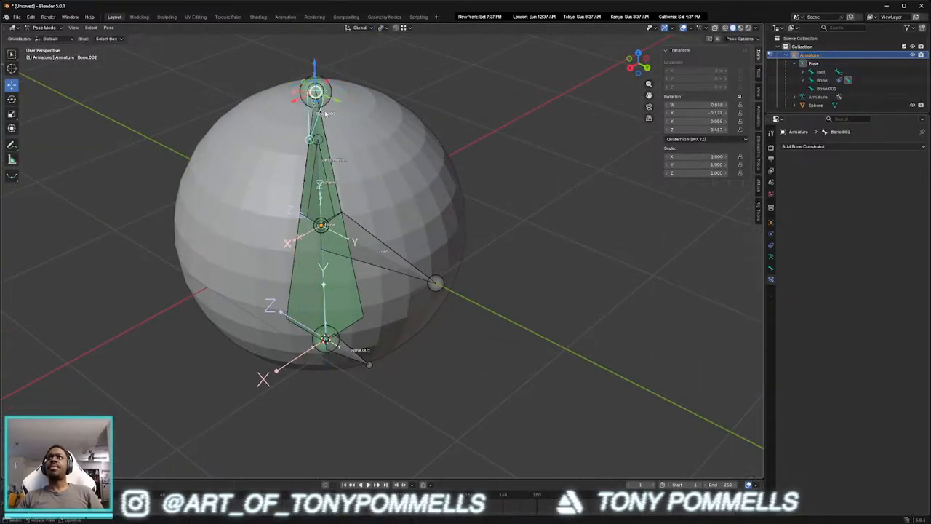
pyautogui.moveTo(326, 109); pyautogui.dragTo(413, 125, button='middle')
pyautogui.hotkey('ctrl', 'z')
pyautogui.hotkey('ctrl', 'z')
pyautogui.moveTo(435, 174); pyautogui.dragTo(370, 161, button='middle')
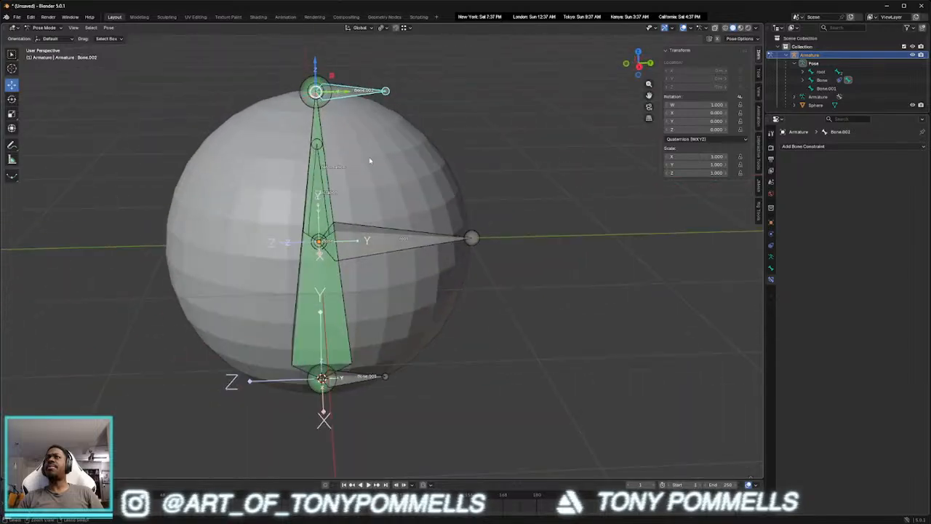
# Undo the Stretch To constraint and the extruded top control bone, going back to only the bottom control in Edit Mode
pyautogui.press('Tab')
pyautogui.hotkey('ctrl', 'z')
pyautogui.hotkey('ctrl', 'z')
pyautogui.hotkey('ctrl', 'z')
pyautogui.hotkey('ctrl', 'z')
pyautogui.hotkey('ctrl', 'z')
pyautogui.moveTo(367, 159); pyautogui.dragTo(361, 232, button='middle')
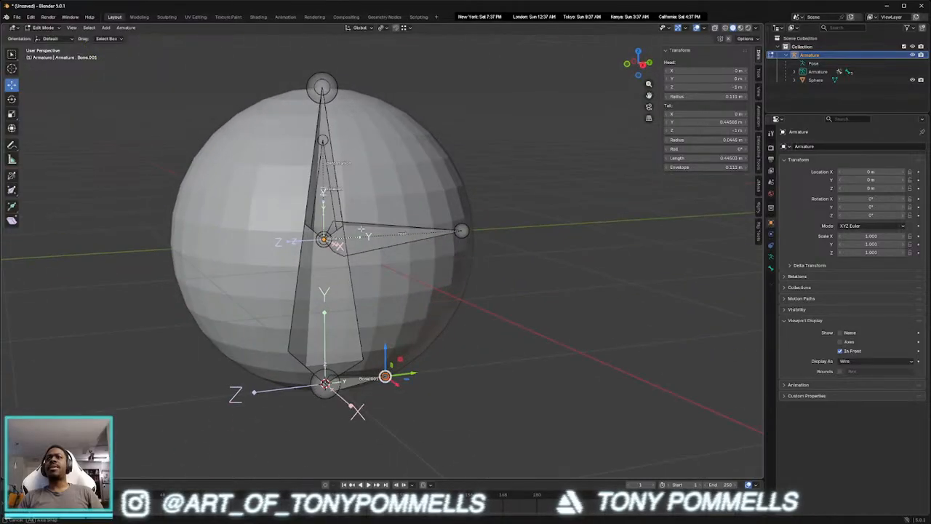
# Delete the small horizontal control bone at the ball's base, undoing the attempted move of it
pyautogui.click(361, 379)
pyautogui.moveTo(361, 379); pyautogui.dragTo(367, 366, button='middle')
pyautogui.moveTo(373, 366); pyautogui.dragTo(405, 328)
pyautogui.hotkey('ctrl', 'z')
pyautogui.press('x')
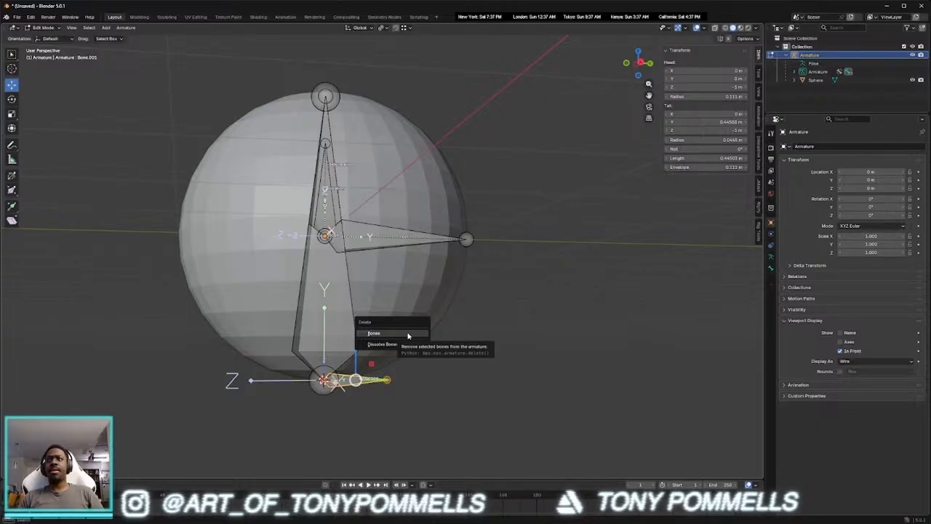
pyautogui.click(408, 336)
pyautogui.moveTo(465, 321); pyautogui.dragTo(450, 309, button='middle')
# Delete the tall vertical squash-and-stretch bone running from the ball's base to its top
pyautogui.click(333, 295)
pyautogui.moveTo(336, 294); pyautogui.dragTo(371, 293, button='middle')
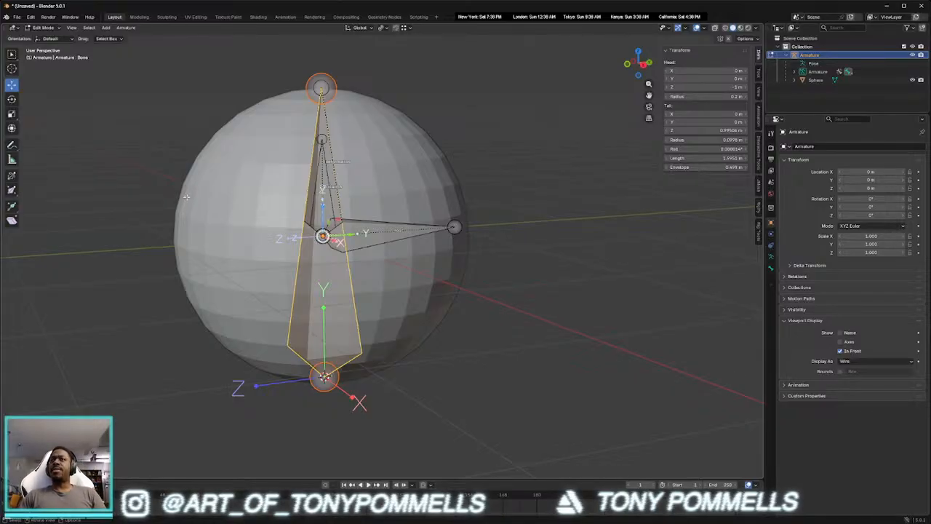
pyautogui.moveTo(306, 289)
pyautogui.mouseDown(button='middle')
pyautogui.moveTo(183, 290)
pyautogui.moveTo(307, 291)
pyautogui.mouseUp(button='middle')
pyautogui.press('x')
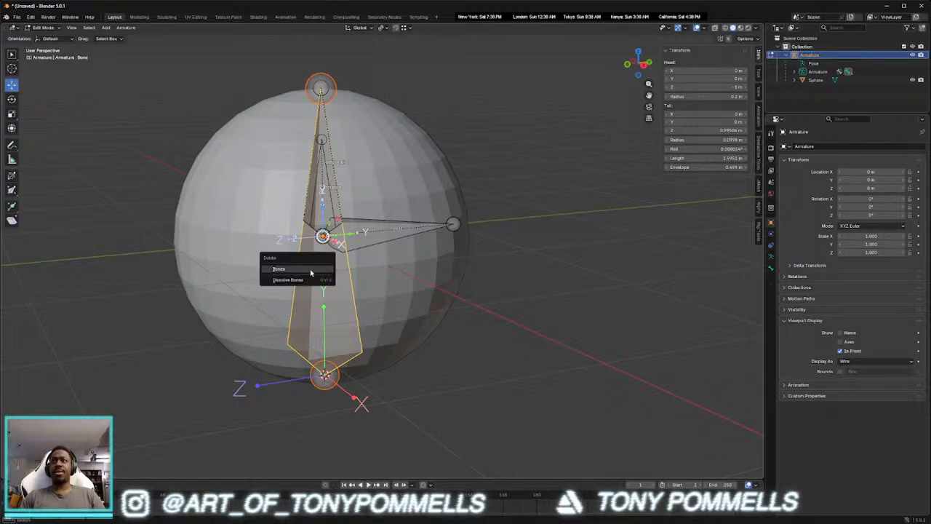
pyautogui.click(320, 271)
pyautogui.moveTo(421, 305); pyautogui.dragTo(309, 307, button='middle')
pyautogui.scroll(-1, 308, 275)
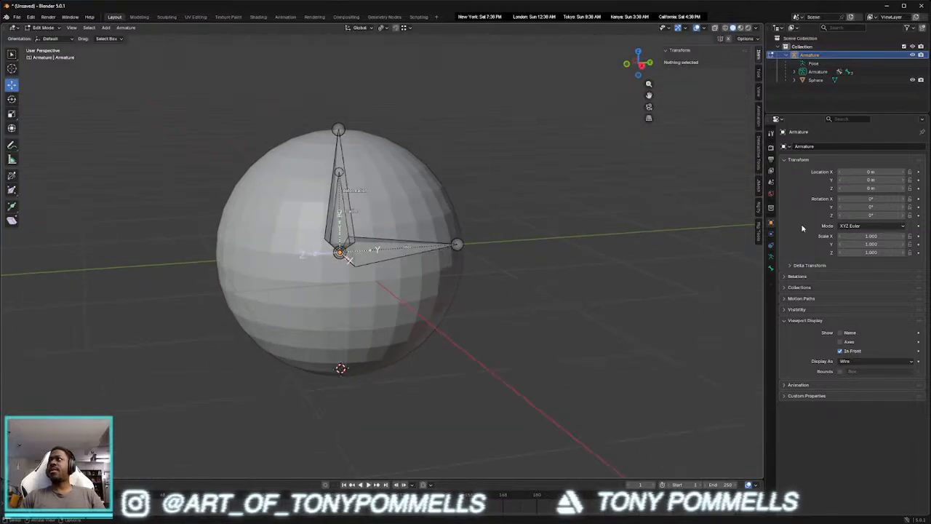
# Expand the armature's bone hierarchy to examine how root, rotation and deformation are parented
pyautogui.click(794, 72)
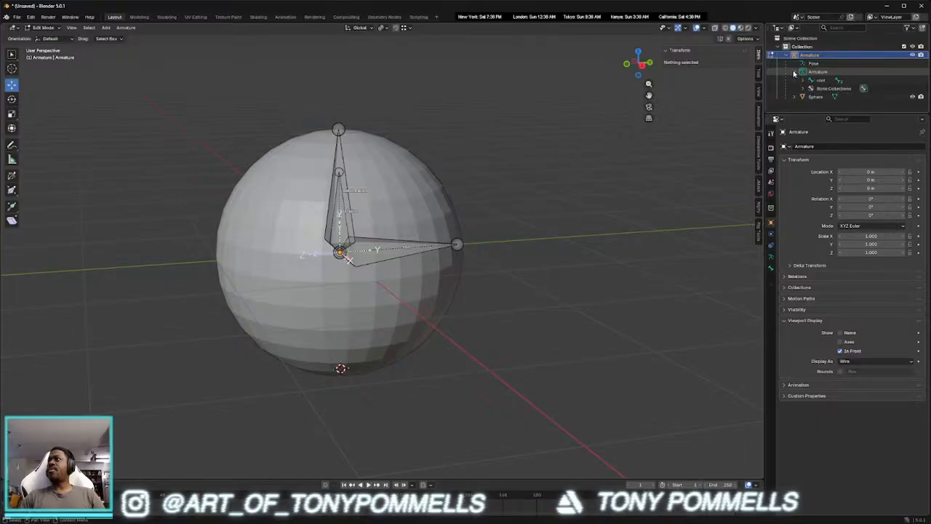
pyautogui.click(803, 80)
pyautogui.click(811, 88)
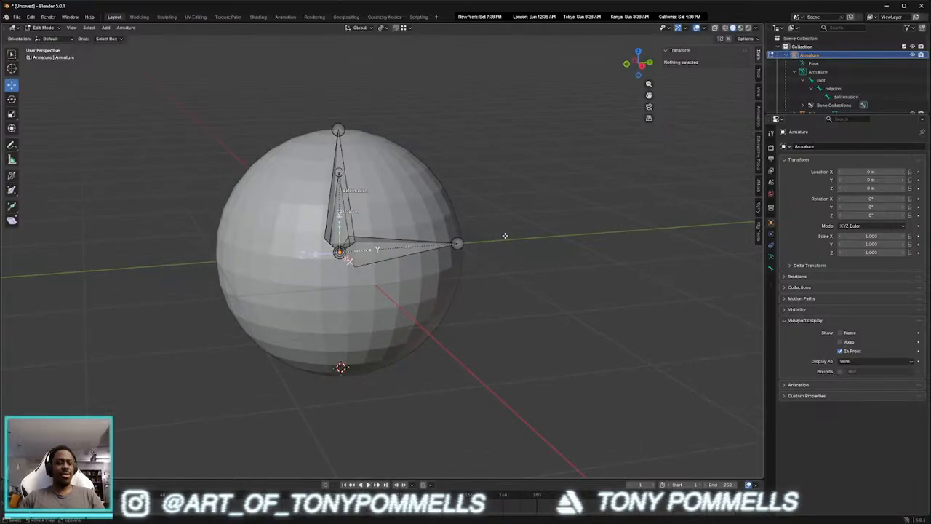
# Add a bone at the 3D cursor under the ball and raise its tip along Z to the ball's top, making it about 2 m long
pyautogui.hotkey('shift', 'a')
pyautogui.moveTo(505, 236); pyautogui.dragTo(497, 292, button='middle')
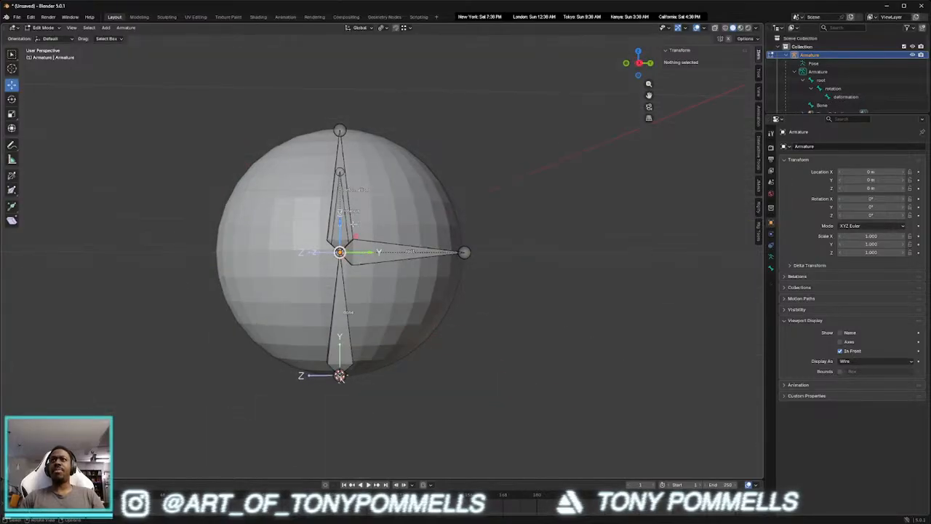
pyautogui.moveTo(354, 224); pyautogui.dragTo(357, 230, button='middle')
pyautogui.press('g')
pyautogui.press('z')
pyautogui.press('z')
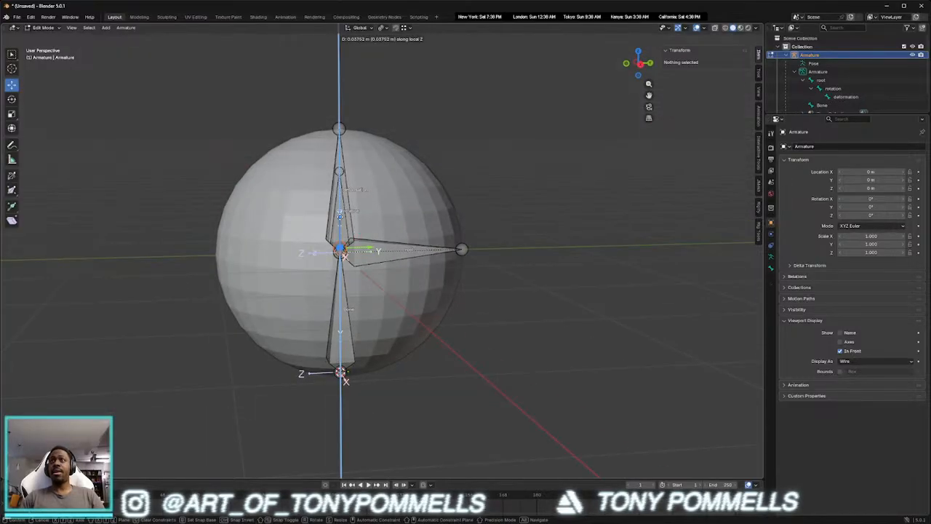
pyautogui.click(343, 97)
# In the right side view, extrude control bones about 0.5 m along Y from the stretch bone's base and tip
pyautogui.moveTo(343, 97); pyautogui.dragTo(451, 219, button='middle')
pyautogui.press('`')
pyautogui.click(493, 222)
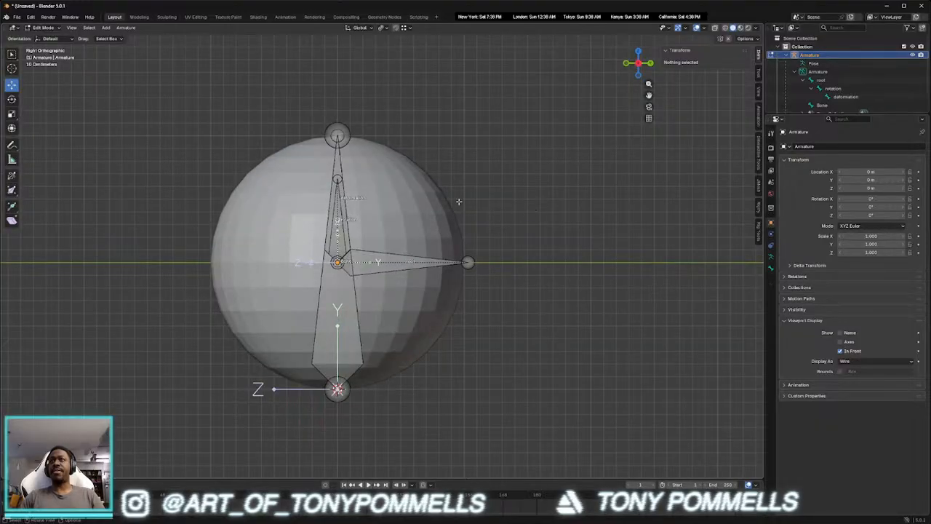
pyautogui.scroll(2, 462, 202)
pyautogui.scroll(-1, 440, 237)
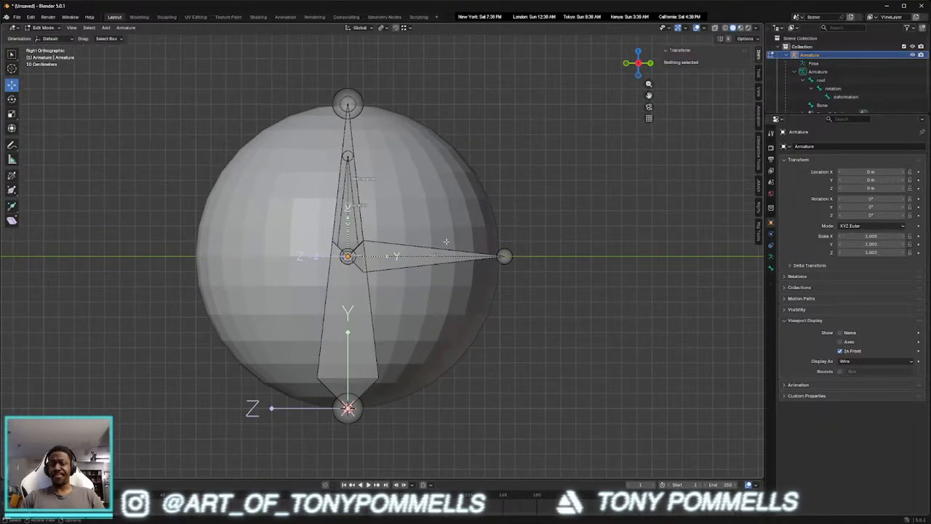
pyautogui.scroll(-2, 446, 241)
pyautogui.scroll(1, 426, 235)
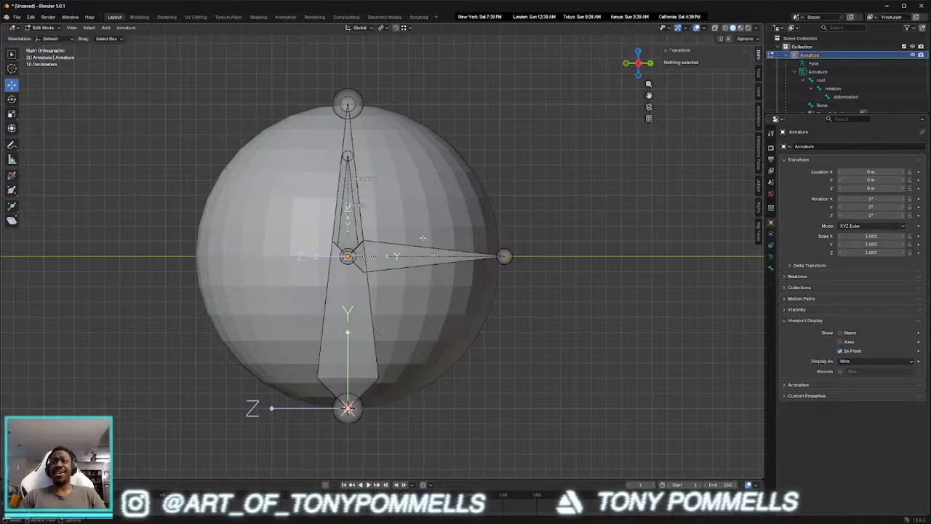
pyautogui.keyDown('shift'); pyautogui.moveTo(428, 228); pyautogui.dragTo(382, 240, button='middle'); pyautogui.keyUp('shift')
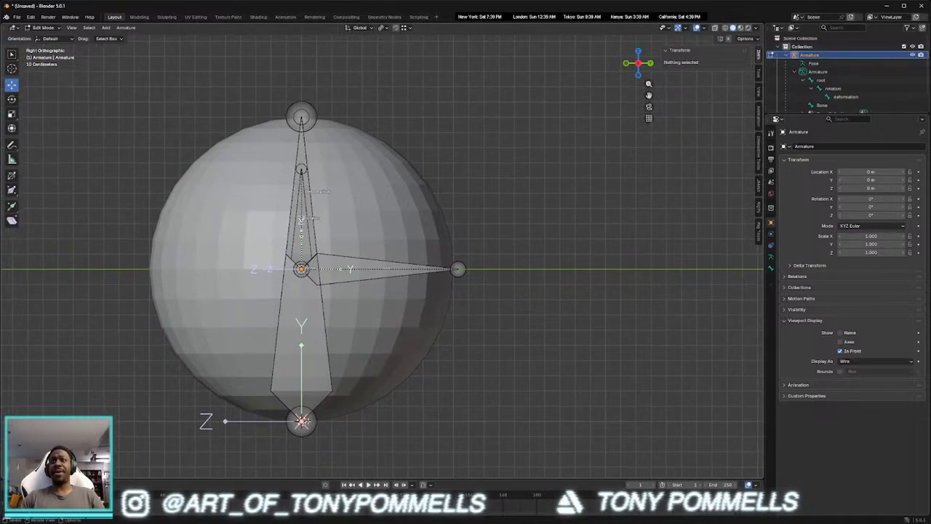
pyautogui.click(303, 422)
pyautogui.press('e')
pyautogui.press('y')
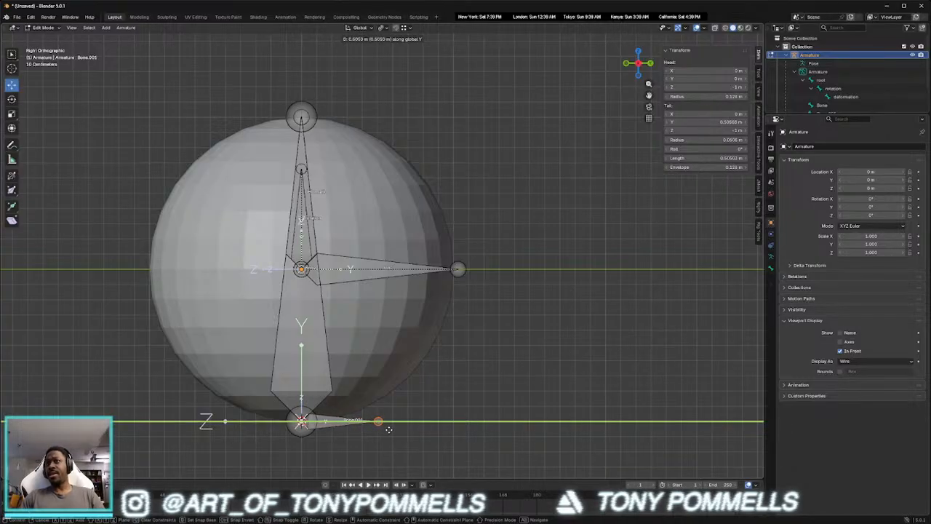
pyautogui.click(388, 430)
pyautogui.click(313, 108)
pyautogui.hotkey('shift', 'r')
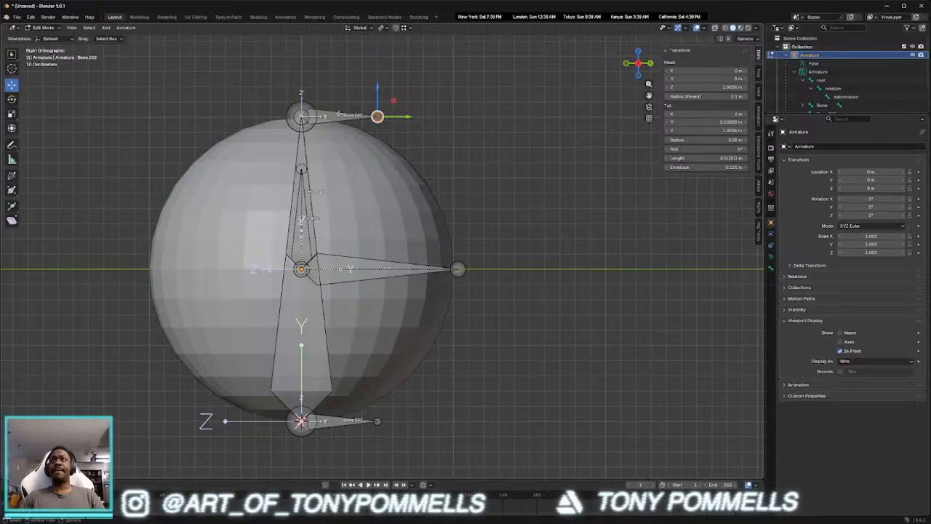
# Try moving the top control's tip along Z and the whole control bone in the YZ plane, cancelling both moves
pyautogui.press('g')
pyautogui.press('z')
pyautogui.press('Escape')
pyautogui.click(339, 116)
pyautogui.press('g')
pyautogui.hotkey('shift', 'x')
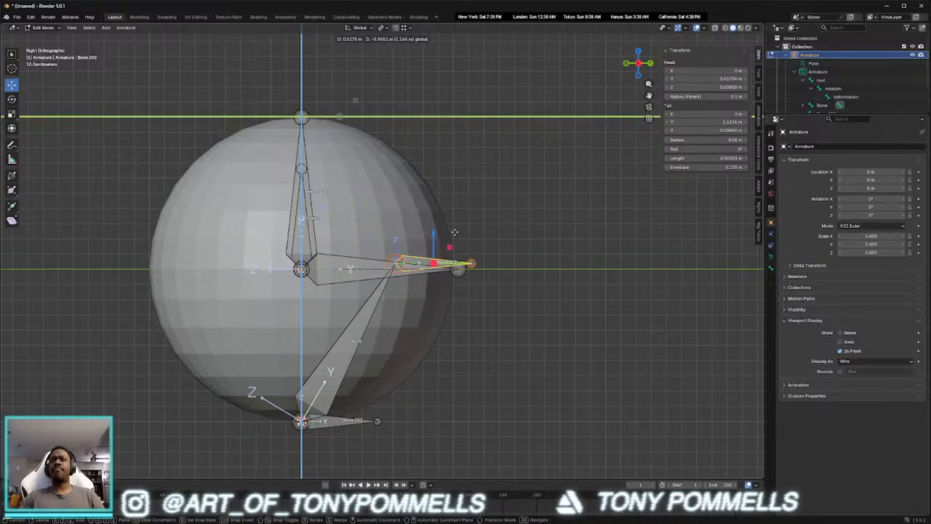
pyautogui.press('Escape')
pyautogui.click(320, 342)
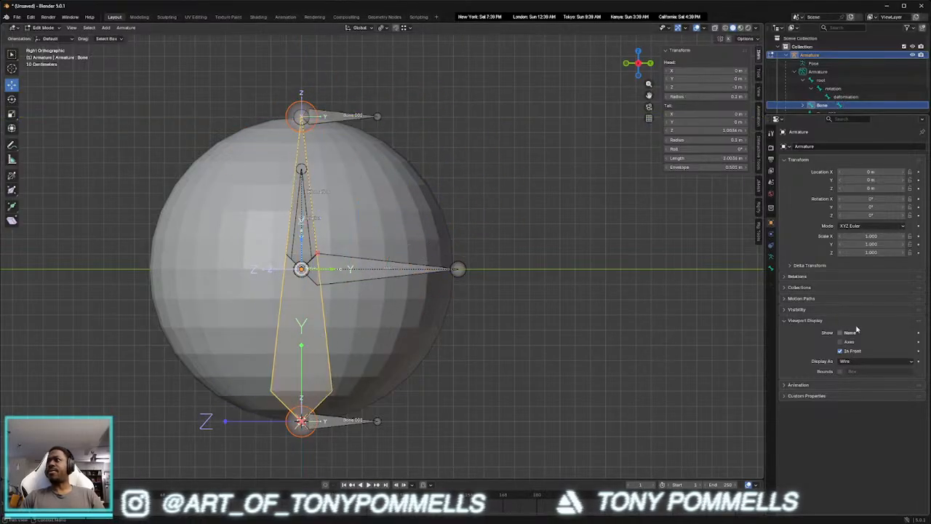
pyautogui.click(772, 255)
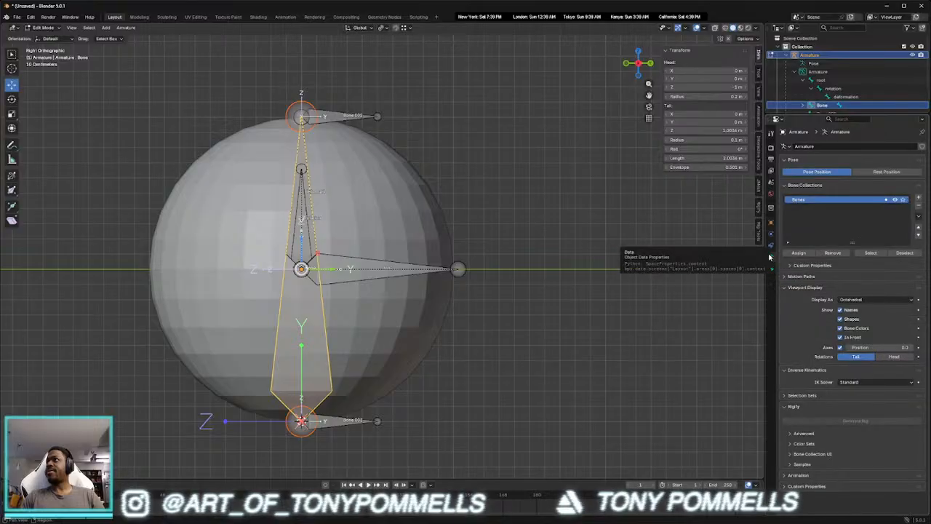
pyautogui.click(772, 235)
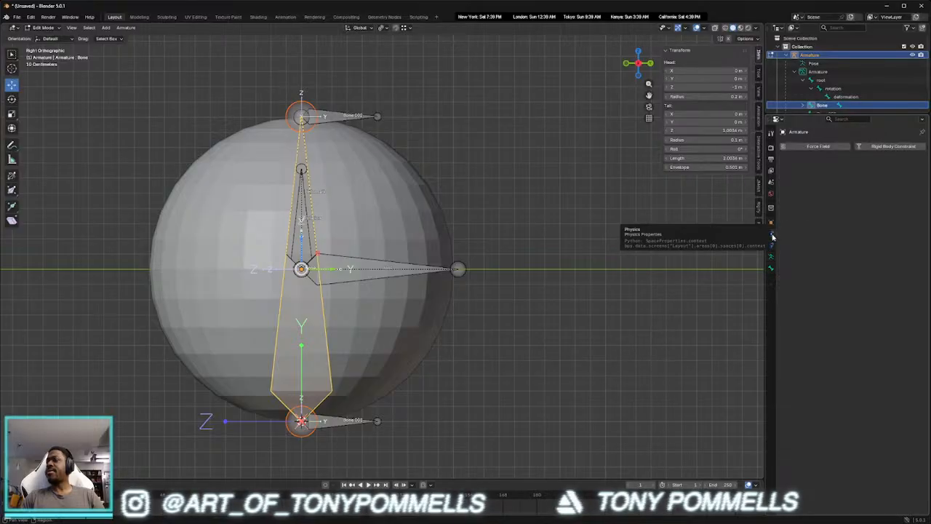
pyautogui.click(772, 222)
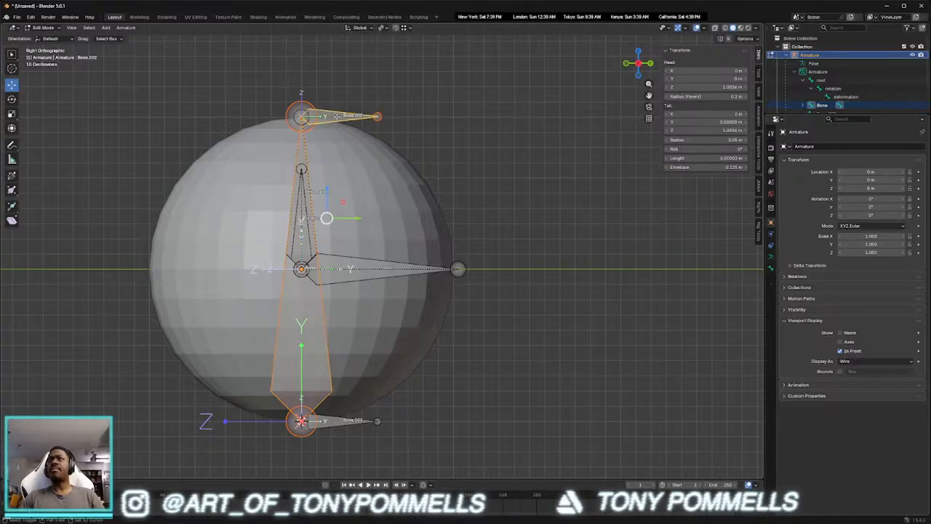
# Try adding a Stretch To constraint in Pose Mode, undo it, and return to Edit Mode with nothing selected
pyautogui.hotkey('ctrl', 'Tab')
pyautogui.click(338, 163)
pyautogui.hotkey('ctrl', 'shift', 'c')
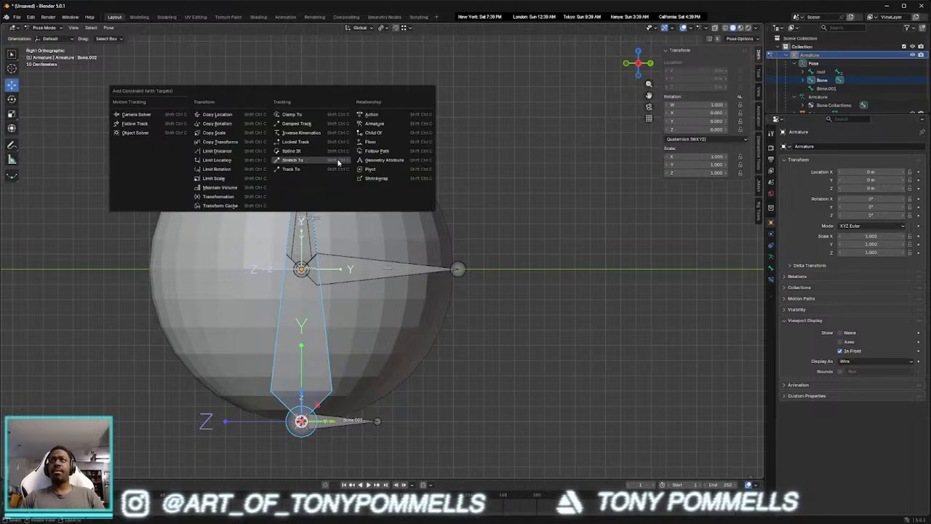
pyautogui.click(304, 163)
pyautogui.hotkey('ctrl', 'z')
pyautogui.press('Tab')
pyautogui.hotkey('alt', 'a')
# Add a Stretch To constraint in Pose Mode to the tall vertical bone, targeting the top control bone
pyautogui.click(348, 115)
pyautogui.keyDown('shift'); pyautogui.click(286, 310); pyautogui.keyUp('shift')
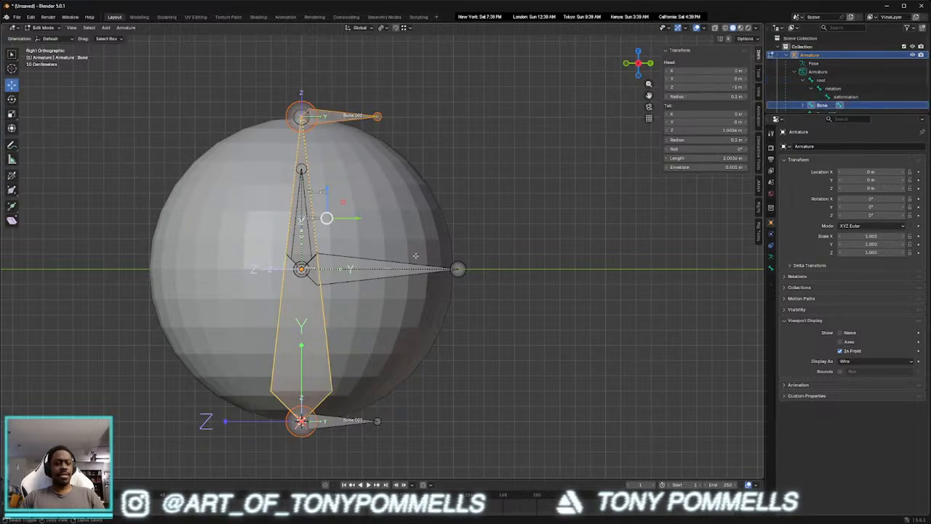
pyautogui.hotkey('ctrl', 'shift', 'c')
pyautogui.hotkey('ctrl', 'Tab')
pyautogui.click(469, 186)
pyautogui.hotkey('ctrl', 'shift', 'c')
pyautogui.click(439, 185)
# Try rotating the top control bone to test the Stretch To setup, and cancel the rotation
pyautogui.click(334, 114)
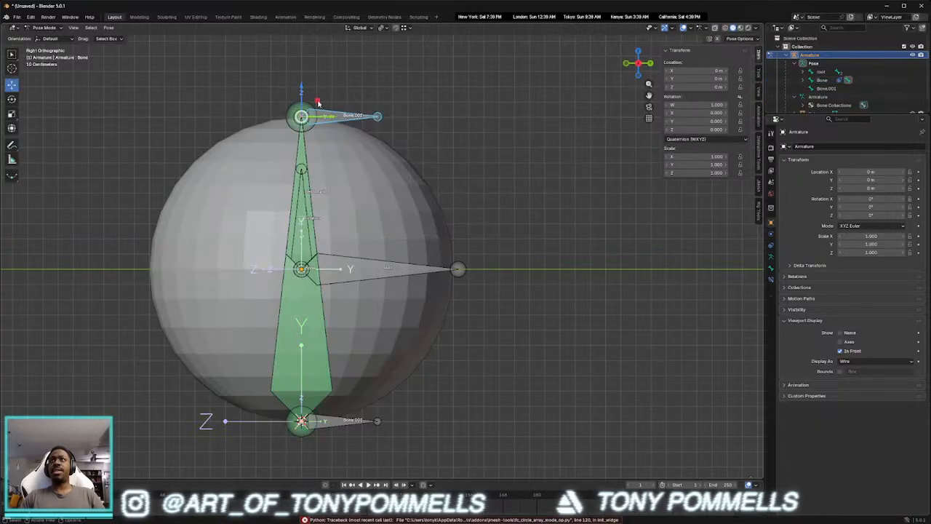
pyautogui.press('r')
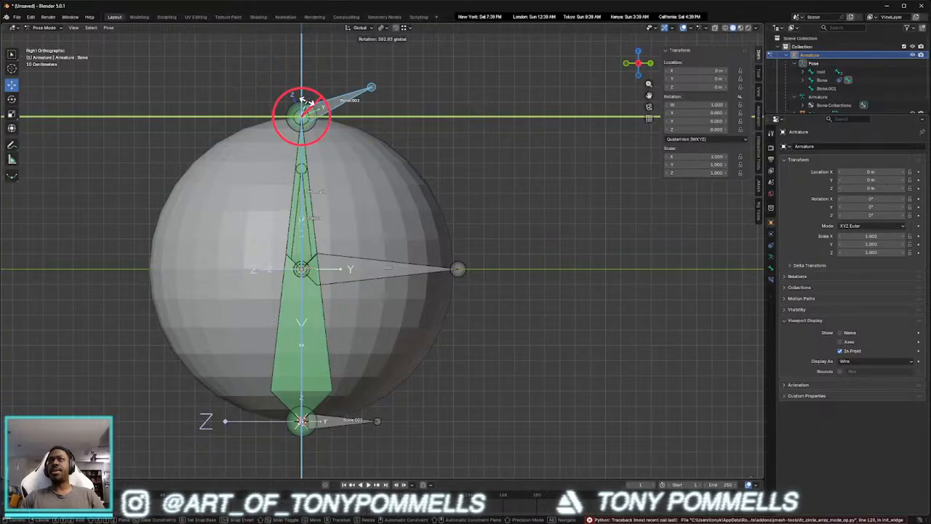
pyautogui.rightClick(369, 107)
pyautogui.click(378, 98)
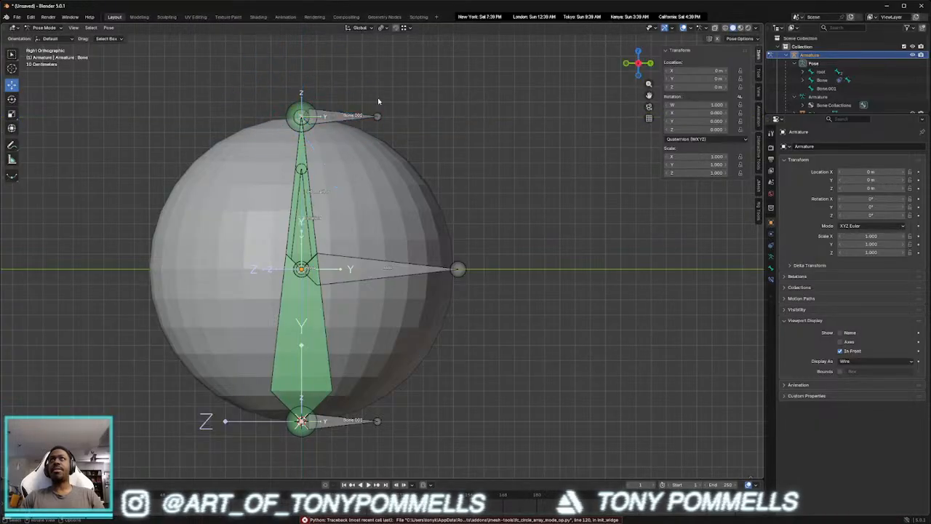
# Start a new General file, discarding the unsaved rig scene
pyautogui.click(16, 16)
pyautogui.moveTo(80, 27)
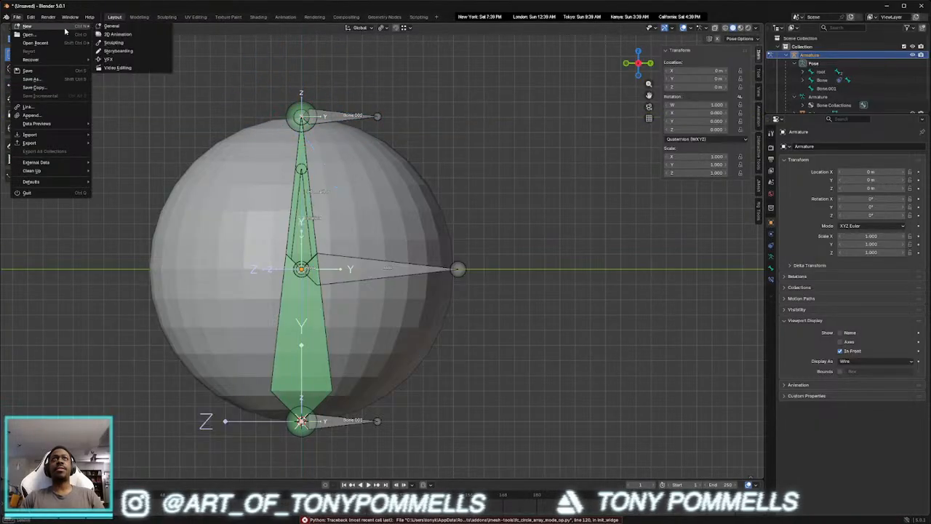
pyautogui.click(117, 29)
pyautogui.click(484, 284)
# Add a single-bone armature at the centre of the sphere
pyautogui.moveTo(420, 297); pyautogui.dragTo(374, 300, button='middle')
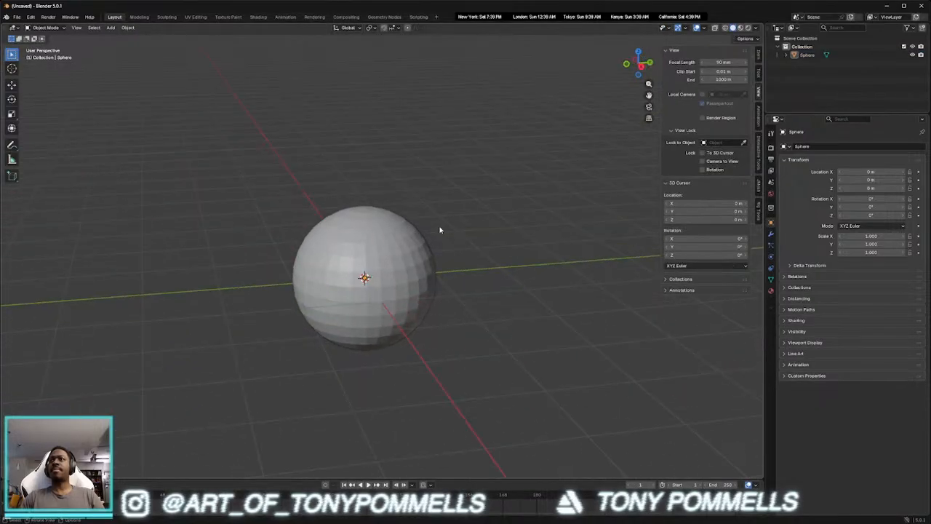
pyautogui.scroll(2, 447, 266)
pyautogui.keyDown('shift'); pyautogui.moveTo(446, 267); pyautogui.dragTo(445, 235, button='middle'); pyautogui.keyUp('shift')
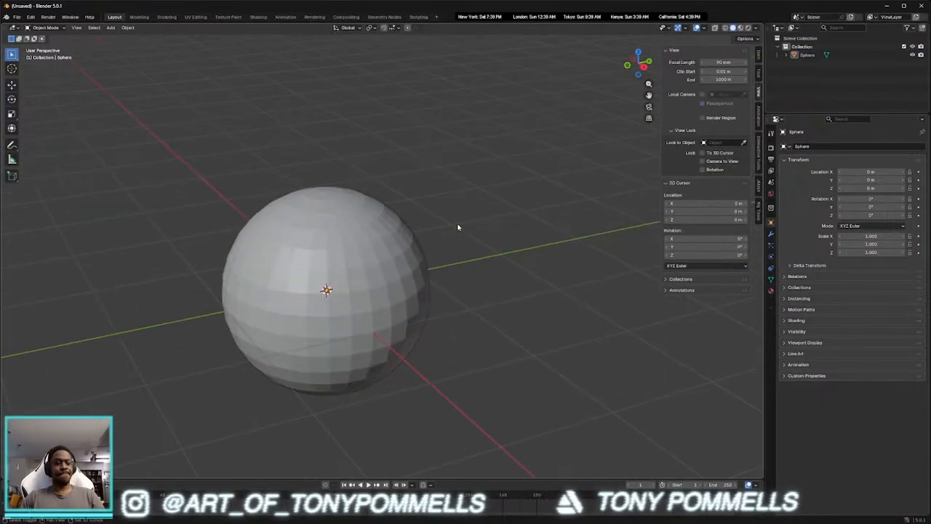
pyautogui.hotkey('shift', 'a')
pyautogui.click(478, 224)
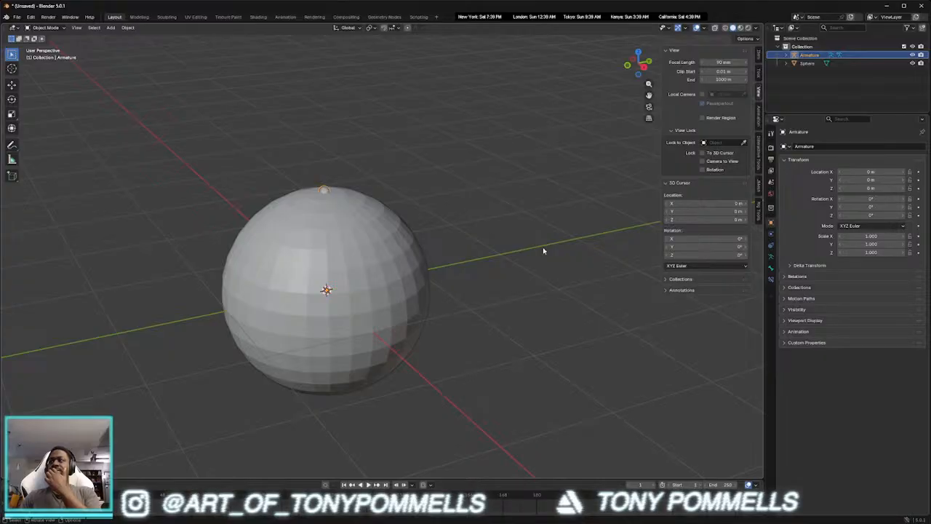
# Turn on Names, Axes and In Front in the armature data's viewport display settings
pyautogui.click(771, 258)
pyautogui.click(772, 270)
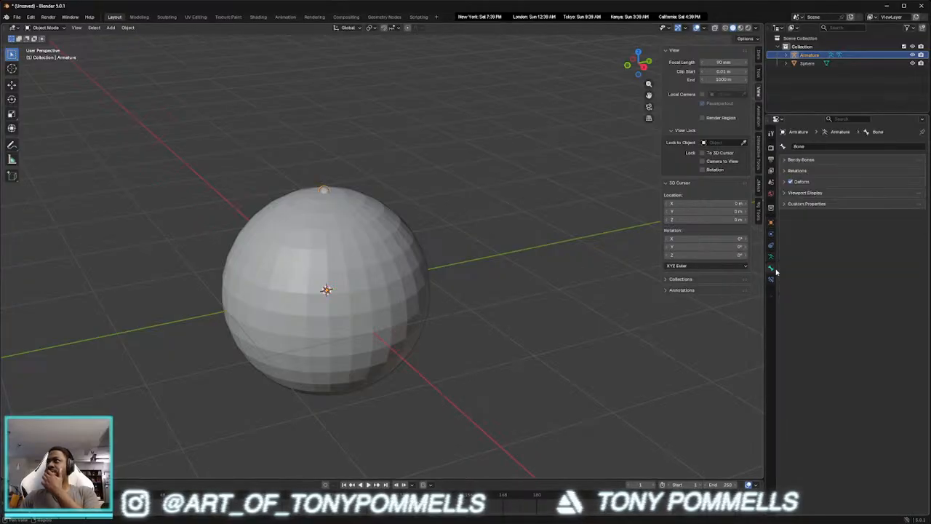
pyautogui.click(797, 194)
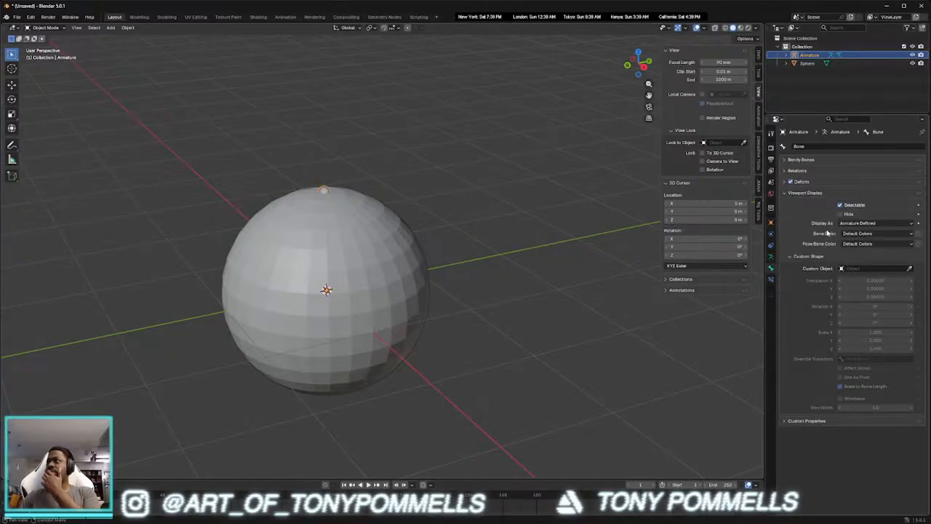
pyautogui.click(772, 257)
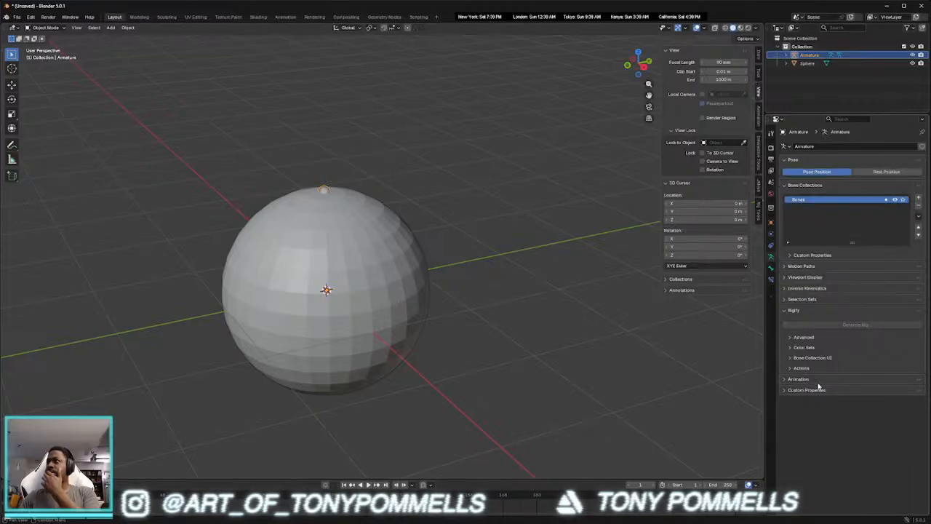
pyautogui.click(806, 277)
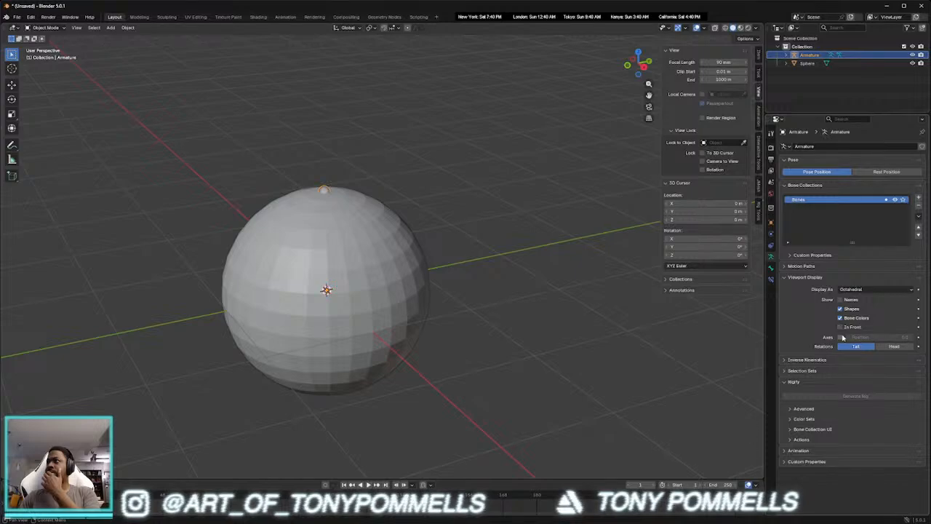
pyautogui.moveTo(842, 338); pyautogui.dragTo(840, 326)
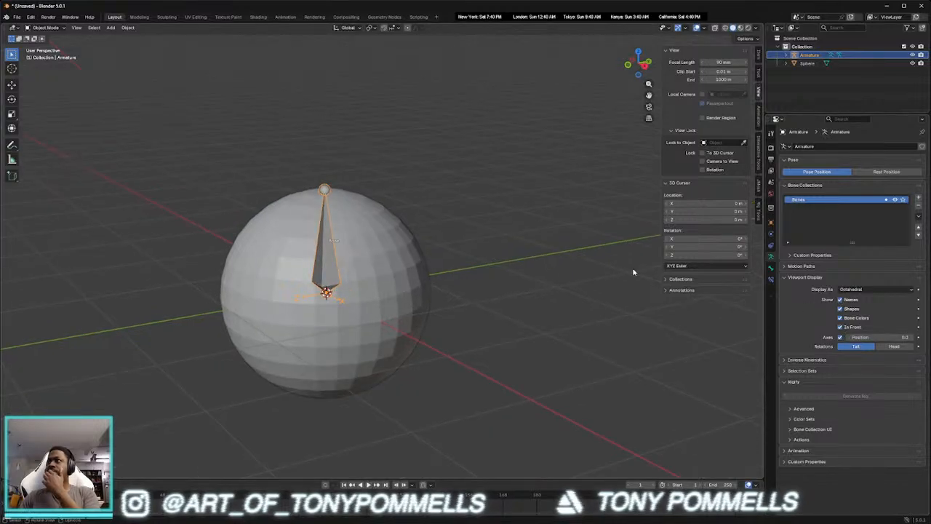
# Set the armature object's viewport display to Wire
pyautogui.click(772, 223)
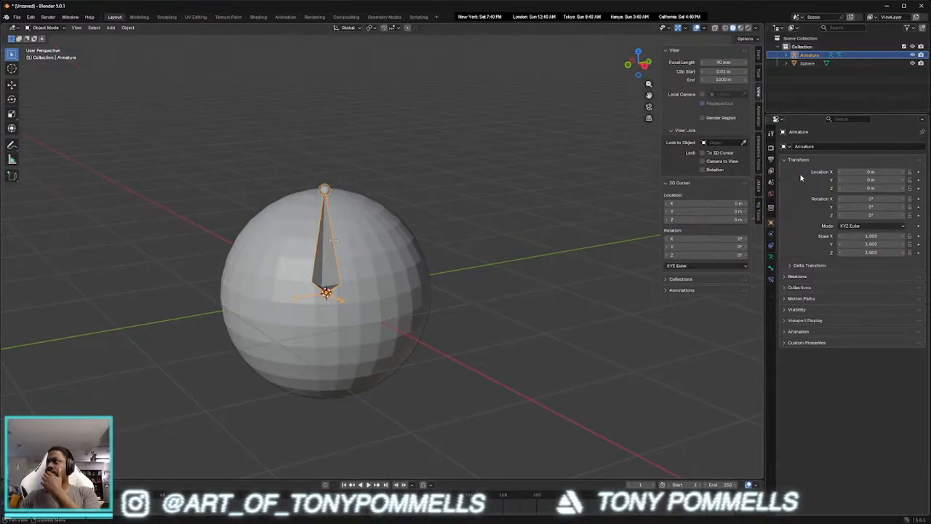
pyautogui.click(804, 299)
pyautogui.click(808, 299)
pyautogui.click(820, 321)
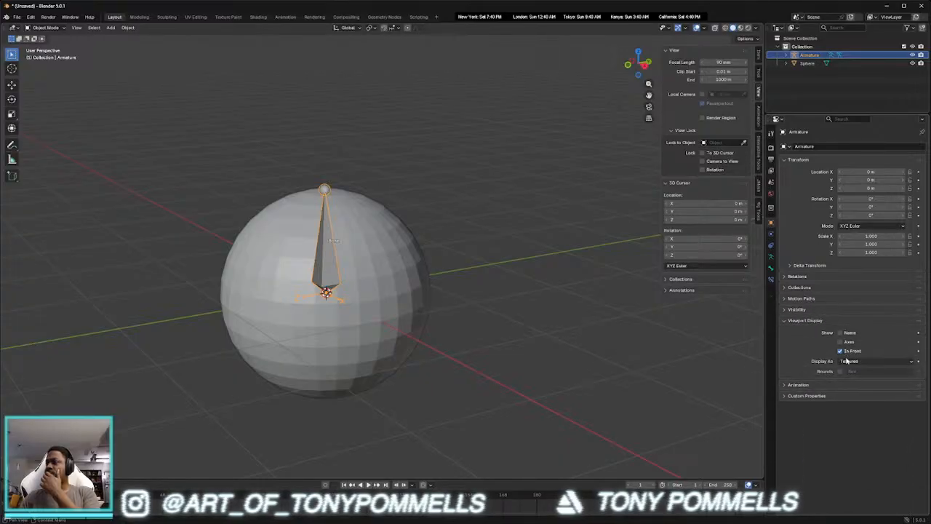
pyautogui.click(848, 361)
pyautogui.click(855, 384)
# Parent the sphere to the armature with automatic weights
pyautogui.moveTo(449, 276); pyautogui.dragTo(429, 270, button='middle')
pyautogui.scroll(1, 389, 266)
pyautogui.click(357, 212)
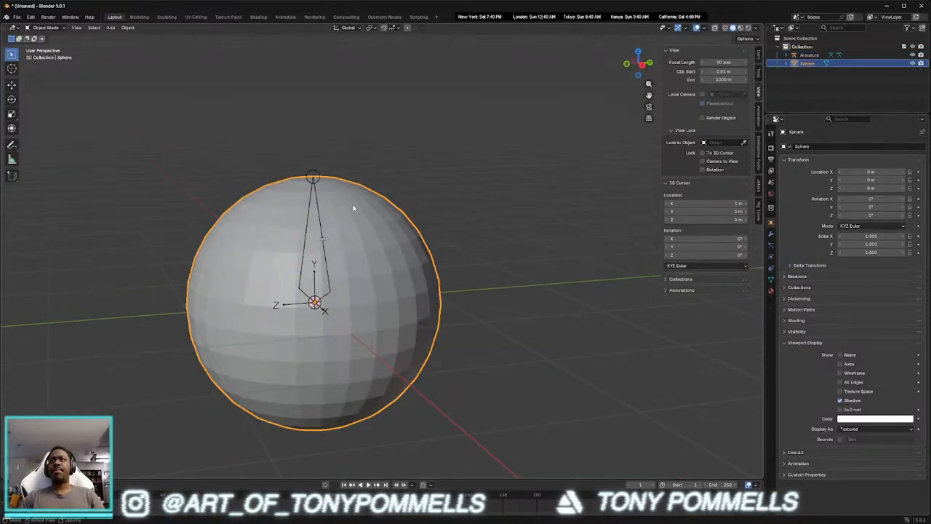
pyautogui.keyDown('shift'); pyautogui.click(313, 176); pyautogui.keyUp('shift')
pyautogui.hotkey('ctrl', 'p')
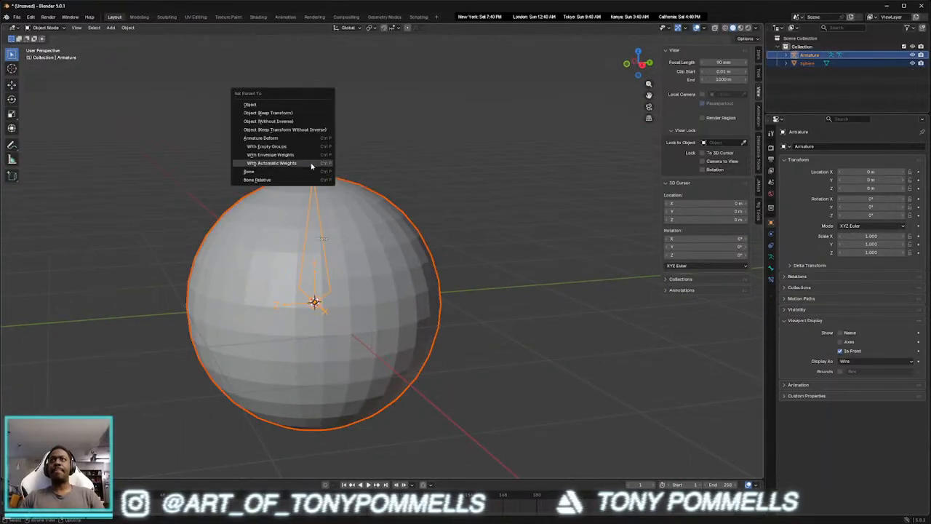
pyautogui.click(314, 167)
# Switch the viewport to the right orthographic view
pyautogui.moveTo(470, 183); pyautogui.dragTo(458, 228, button='middle')
pyautogui.press('`')
pyautogui.press('`')
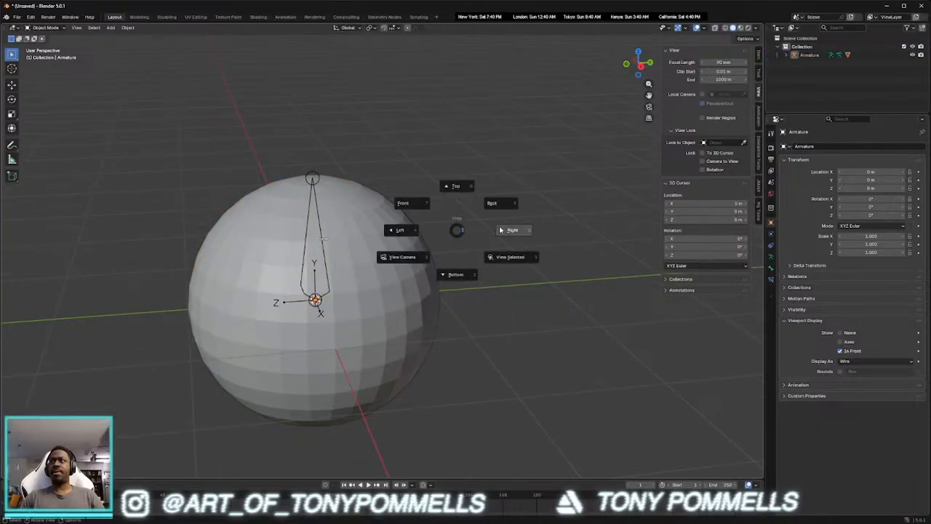
pyautogui.click(473, 231)
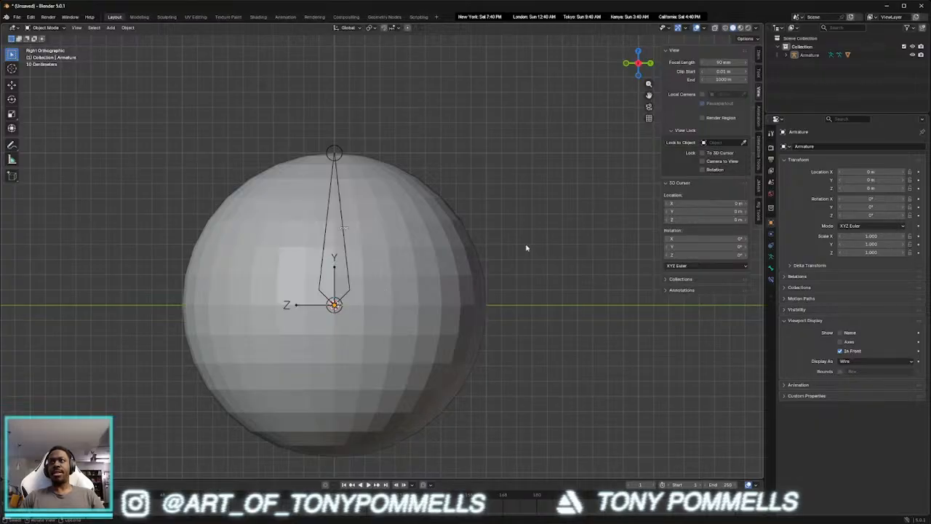
pyautogui.hotkey('shift', 'a')
pyautogui.moveTo(526, 247)
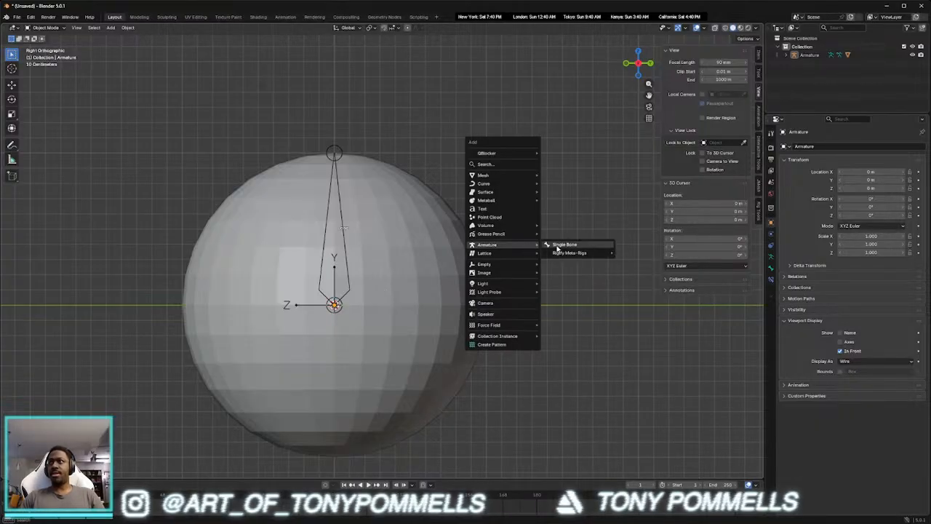
pyautogui.click(558, 246)
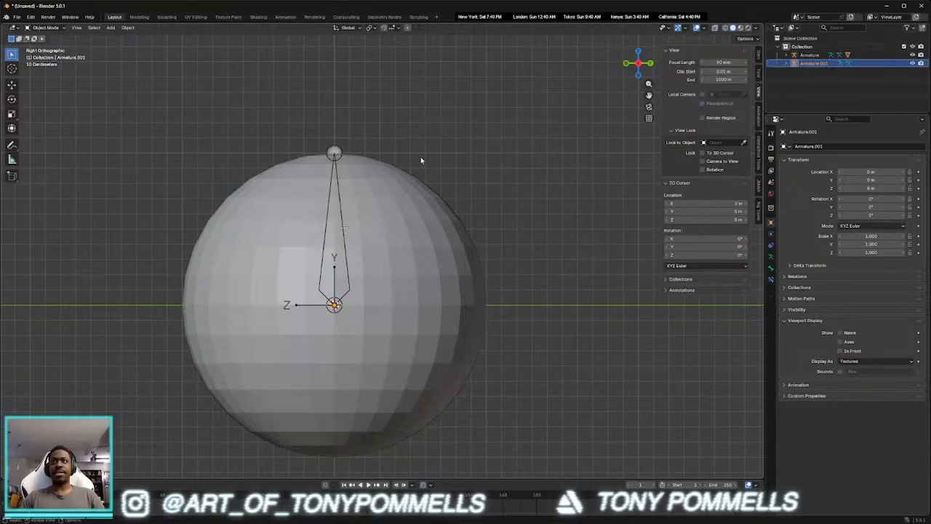
pyautogui.click(336, 152)
pyautogui.click(372, 151)
pyautogui.hotkey('ctrl', 'z')
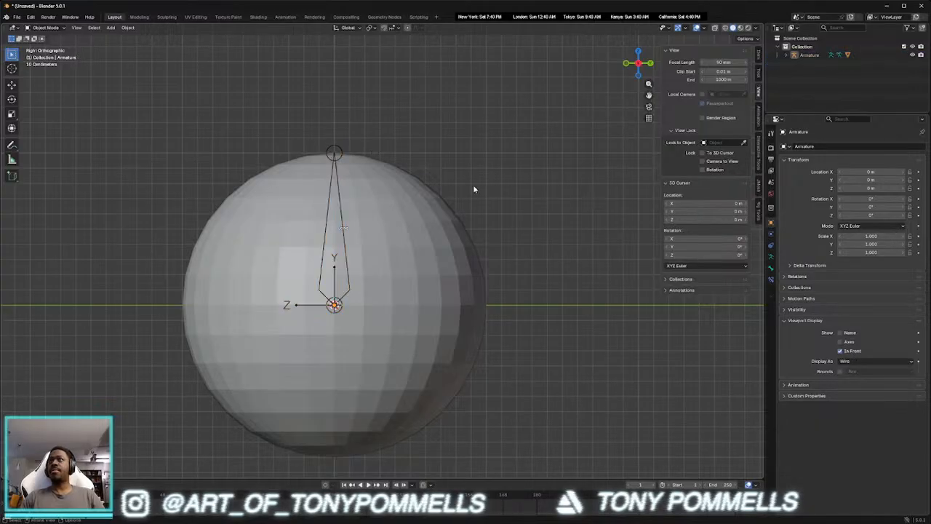
# Open the existing armature in Edit Mode
pyautogui.press('Tab')
pyautogui.click(335, 244)
pyautogui.click(500, 159)
pyautogui.hotkey('ctrl', 'Tab')
# Try adding a second bone over the existing one at the sphere's centre, and delete it
pyautogui.hotkey('shift', 'a')
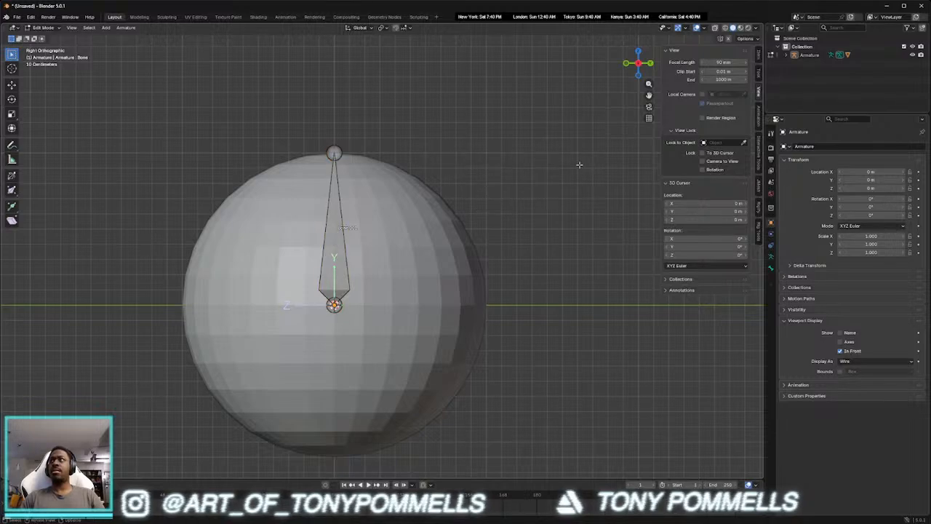
pyautogui.click(790, 55)
pyautogui.click(794, 71)
pyautogui.click(826, 88)
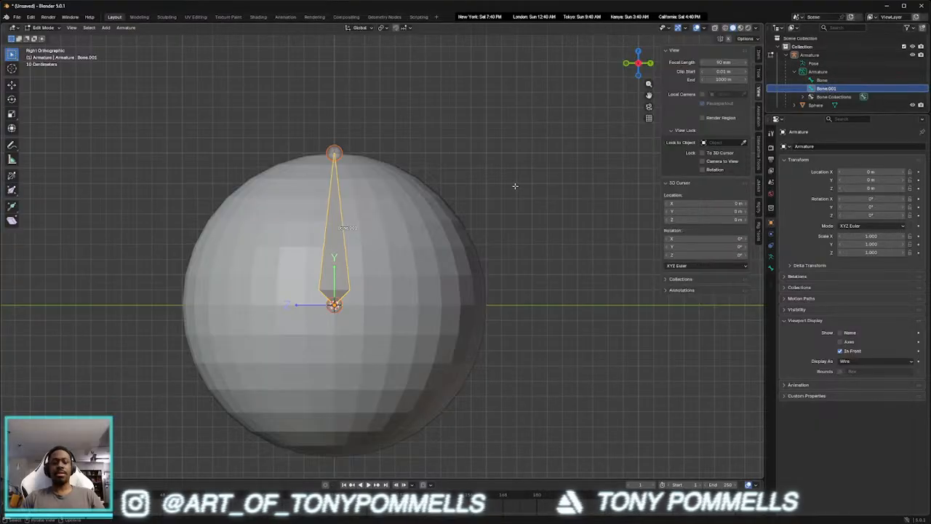
pyautogui.hotkey('shift', 's')
pyautogui.click(520, 143)
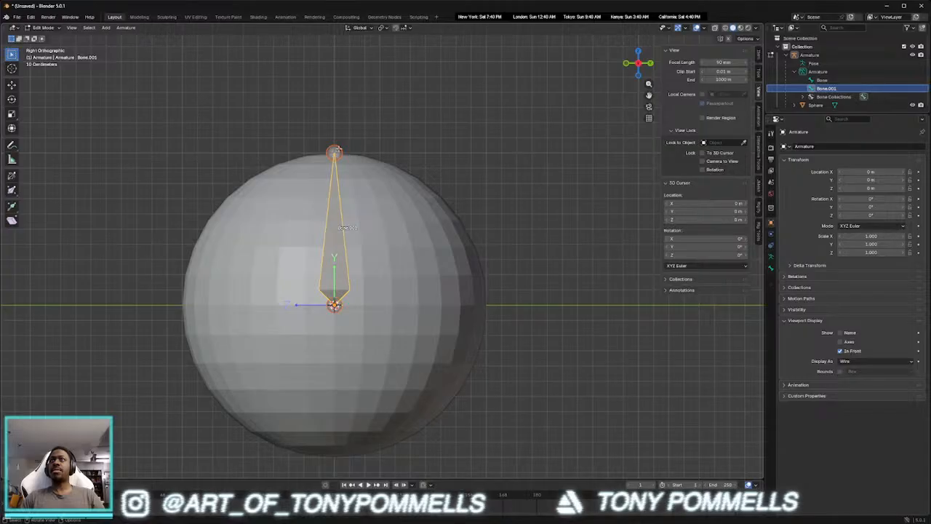
pyautogui.click(419, 165)
pyautogui.hotkey('ctrl', 'z')
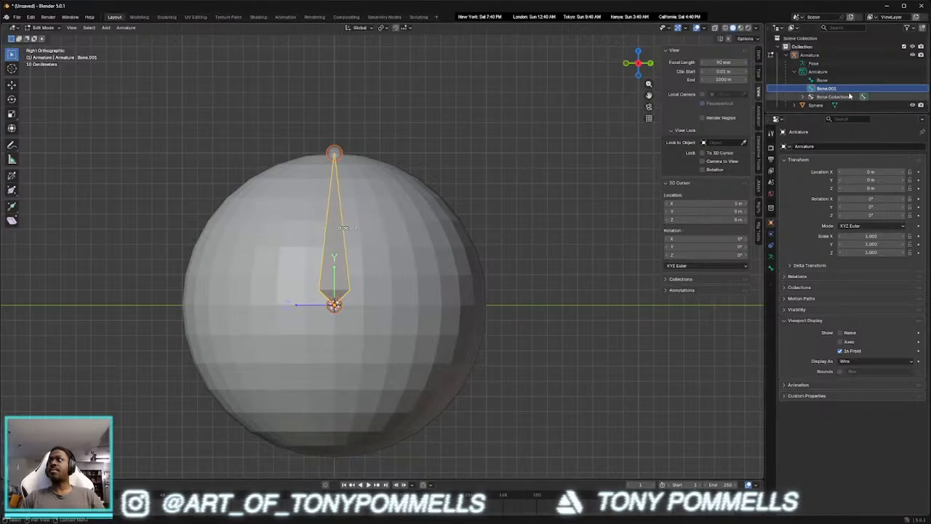
pyautogui.press('x')
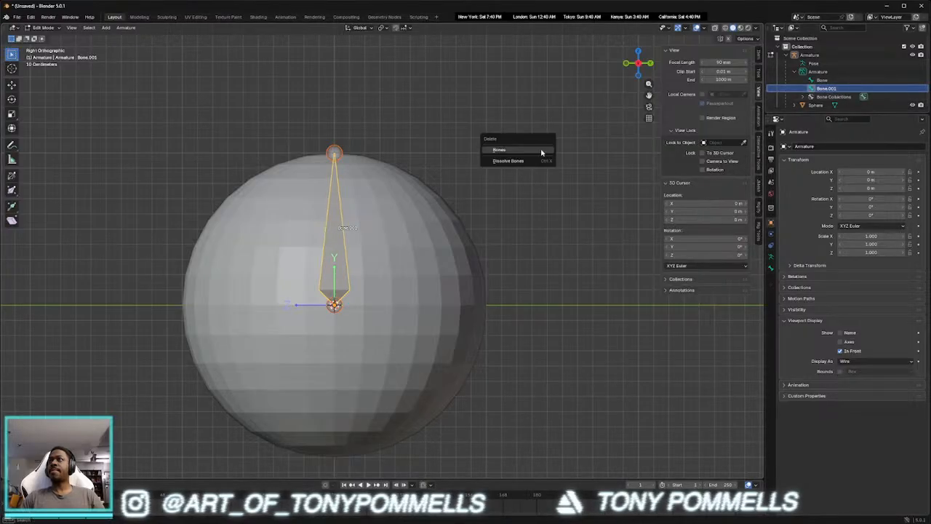
pyautogui.click(541, 152)
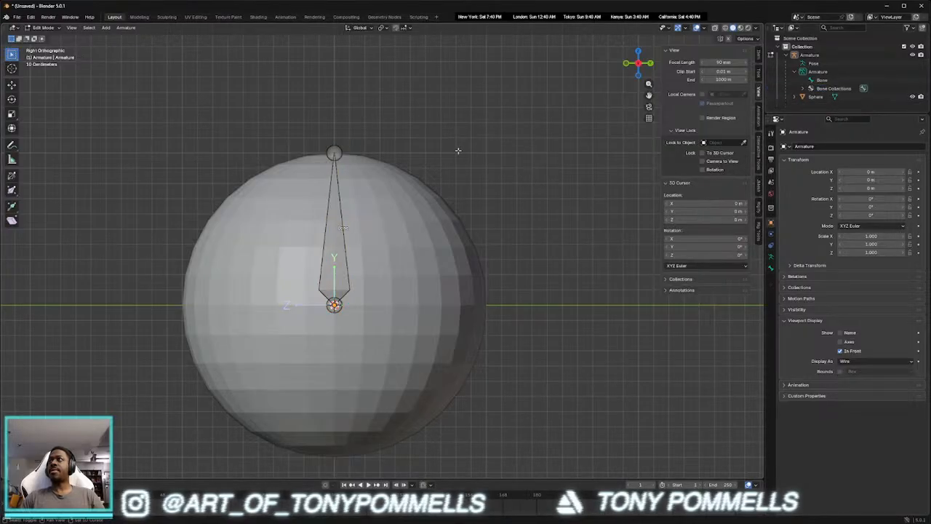
# Add a second bone at the sphere's centre and pull its tip out along Y to just past the sphere's edge
pyautogui.hotkey('shift', 'a')
pyautogui.hotkey('shift', 's')
pyautogui.click(457, 108)
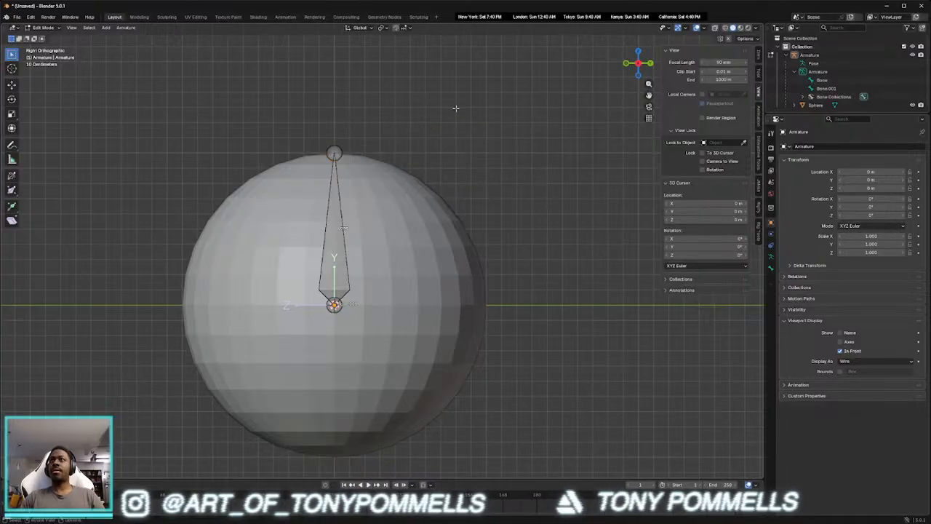
pyautogui.press('g')
pyautogui.press('y')
pyautogui.click(582, 291)
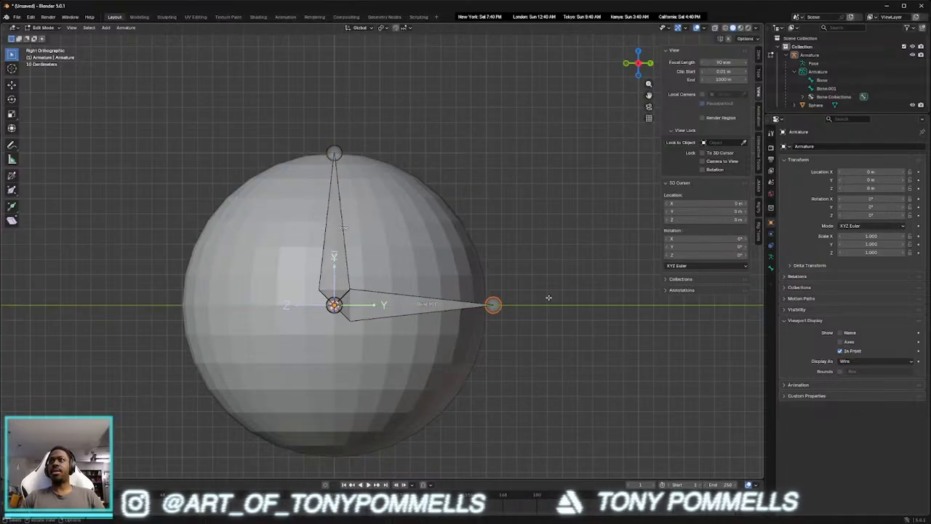
# Rename the horizontal bone as root and the vertical bone as deformation
pyautogui.click(422, 305)
pyautogui.press('F2')
pyautogui.write('root')
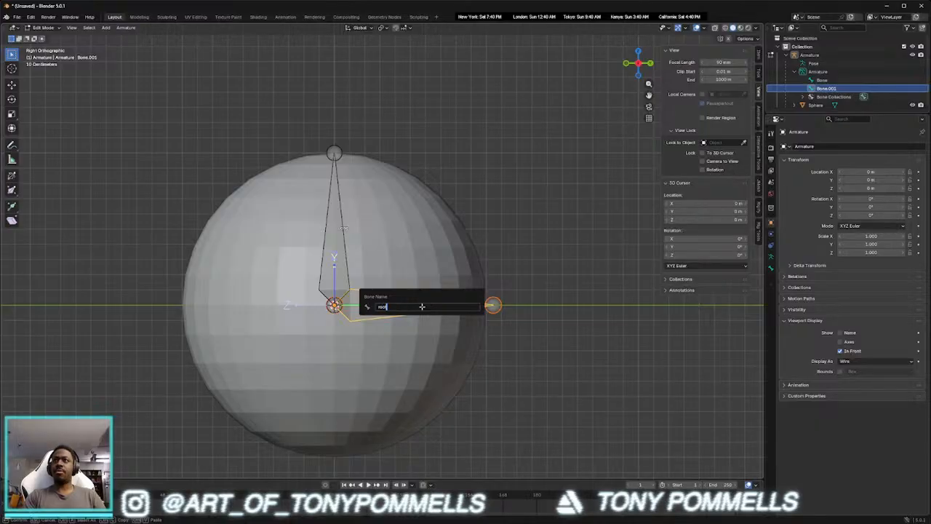
pyautogui.press('Return')
pyautogui.click(340, 221)
pyautogui.press('F2')
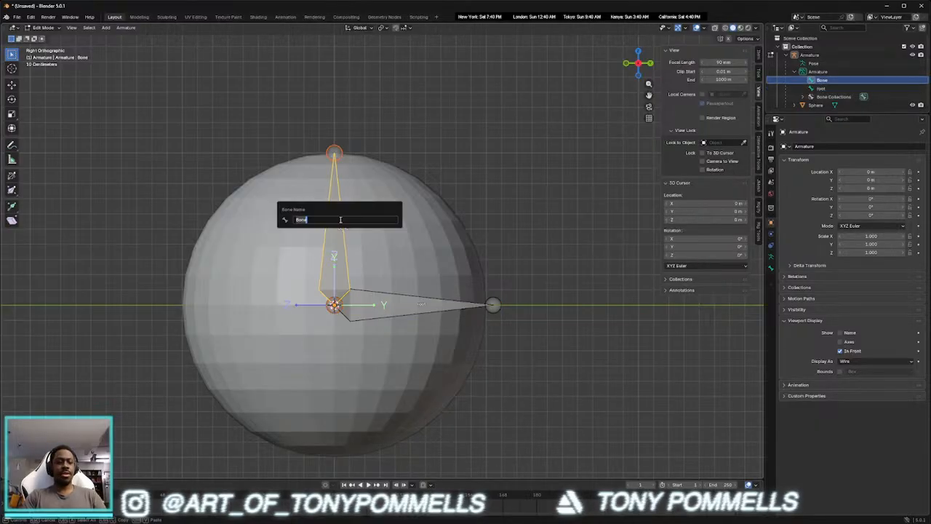
pyautogui.write('deformat')
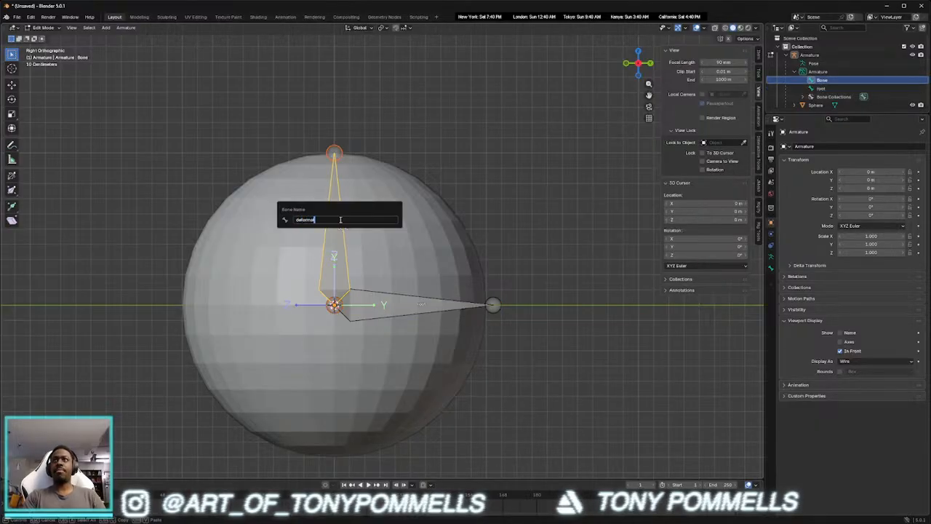
pyautogui.write('ion')
pyautogui.press('Return')
# Set the transform pivot point to 3D Cursor and the snap target to Vertex
pyautogui.click(384, 28)
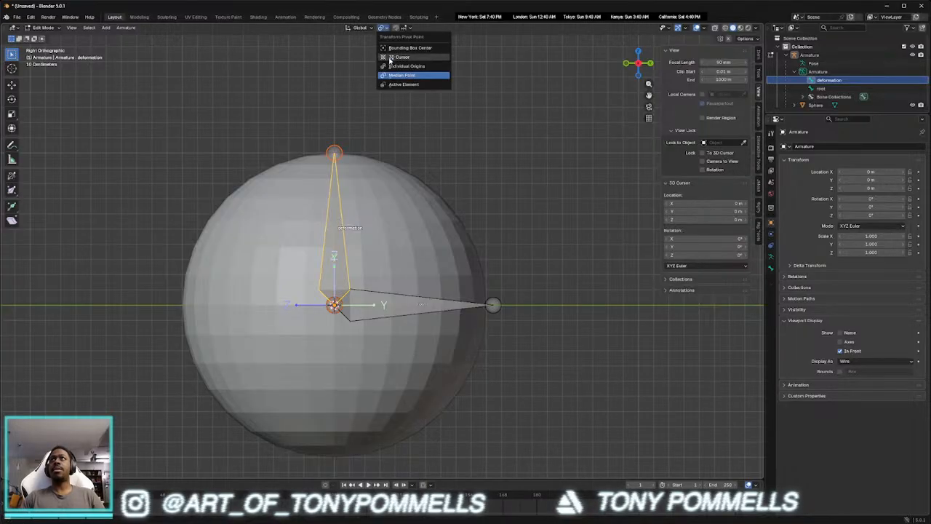
pyautogui.click(404, 27)
pyautogui.click(381, 87)
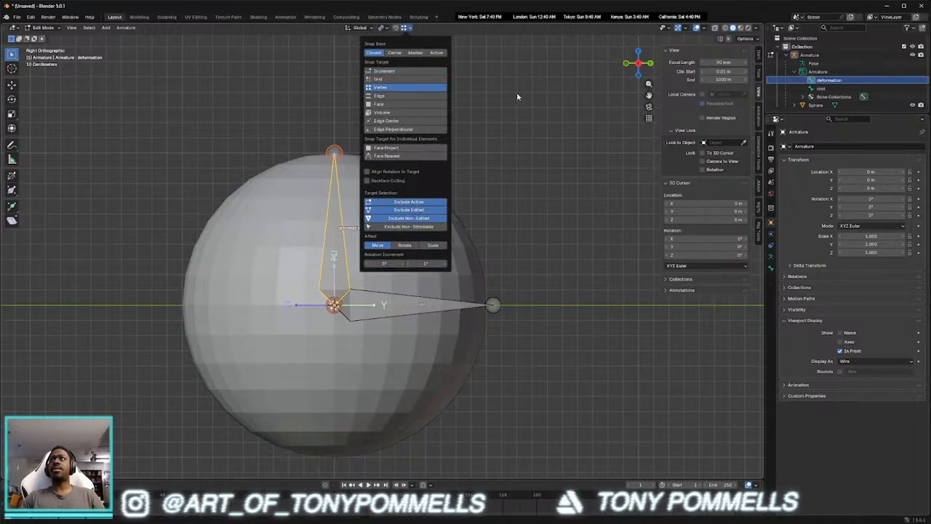
# Duplicate the deformation bone as a copy scaled down to about two thirds from its base, named rotation
pyautogui.hotkey('shift', 'd')
pyautogui.press('s')
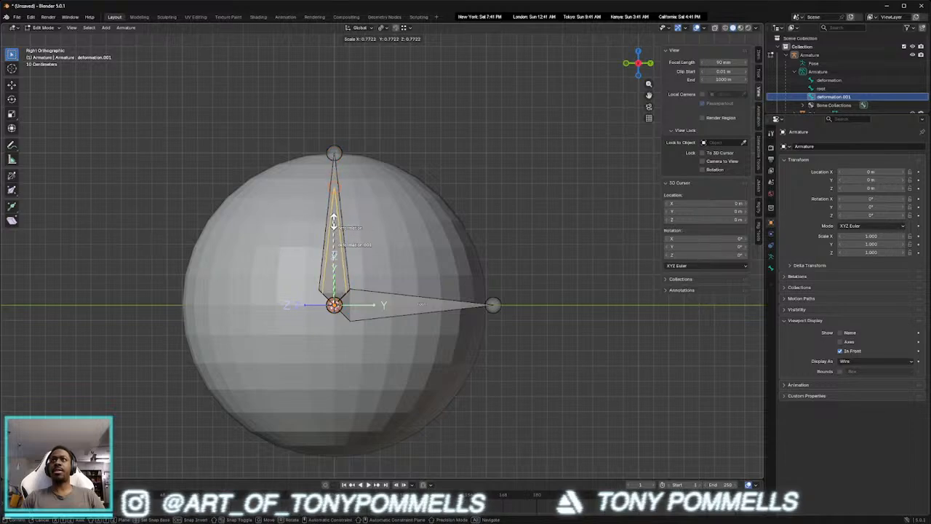
pyautogui.click(334, 235)
pyautogui.press('F2')
pyautogui.write('rotation')
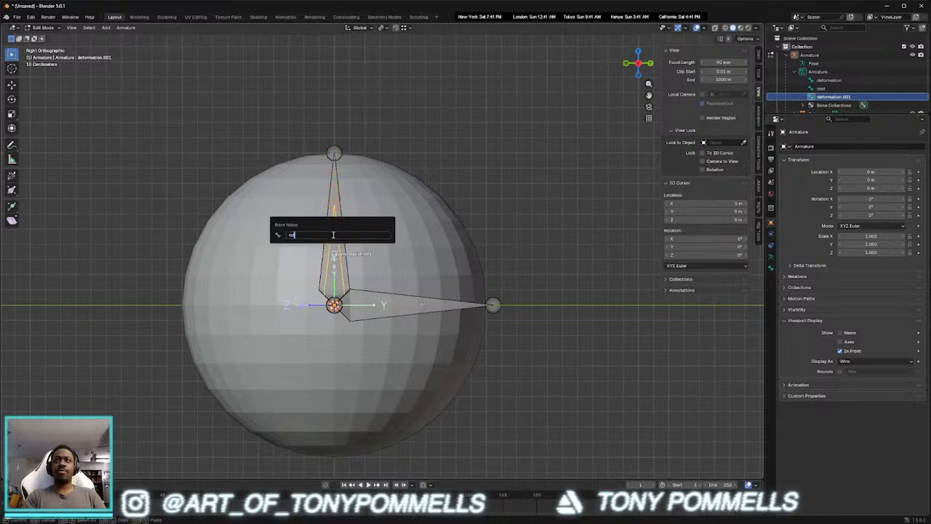
pyautogui.press('Return')
pyautogui.click(485, 152)
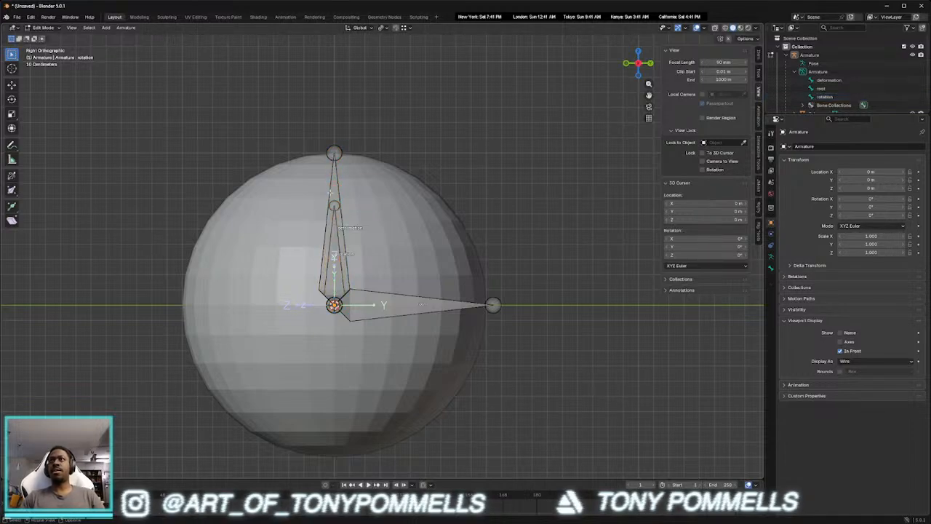
# Parent the deformation bone to the rotation bone, keeping its offset
pyautogui.click(337, 233)
pyautogui.press('F2')
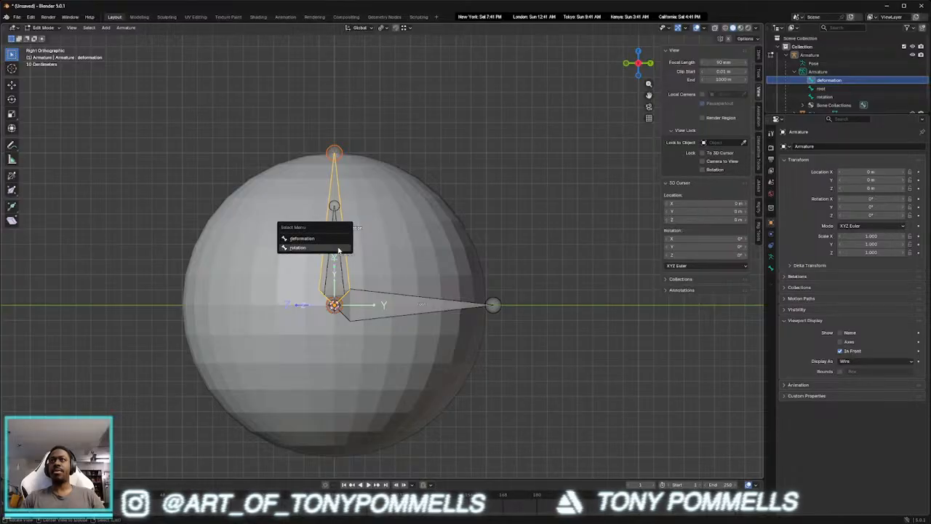
pyautogui.keyDown('shift'); pyautogui.click(337, 247); pyautogui.keyUp('shift')
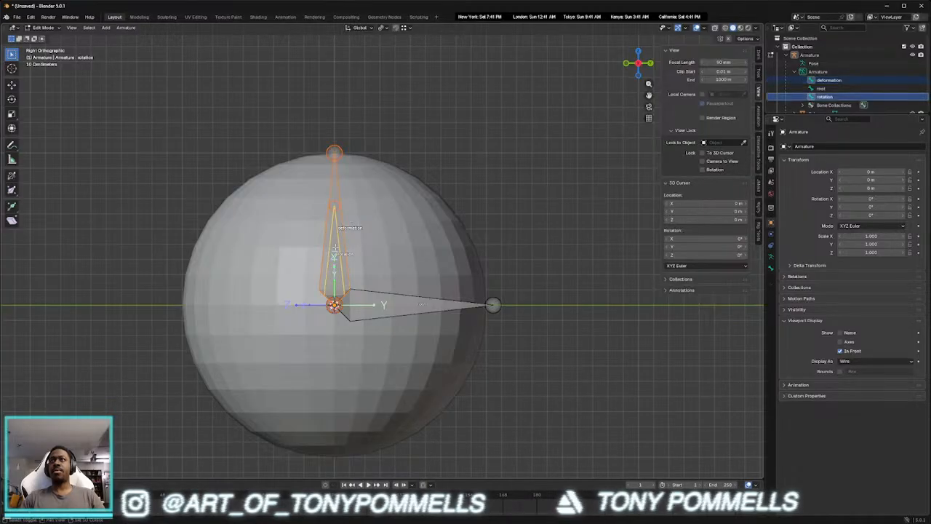
pyautogui.hotkey('ctrl', 'p')
pyautogui.click(338, 246)
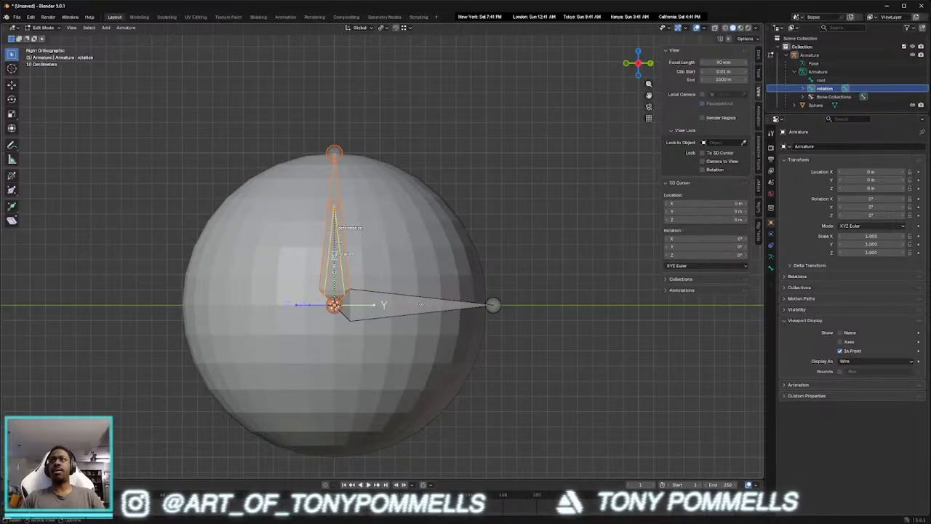
# Parent the rotation bone to the root bone, keeping its offset
pyautogui.click(335, 256)
pyautogui.keyDown('alt'); pyautogui.click(338, 258); pyautogui.keyUp('alt')
pyautogui.click(338, 259)
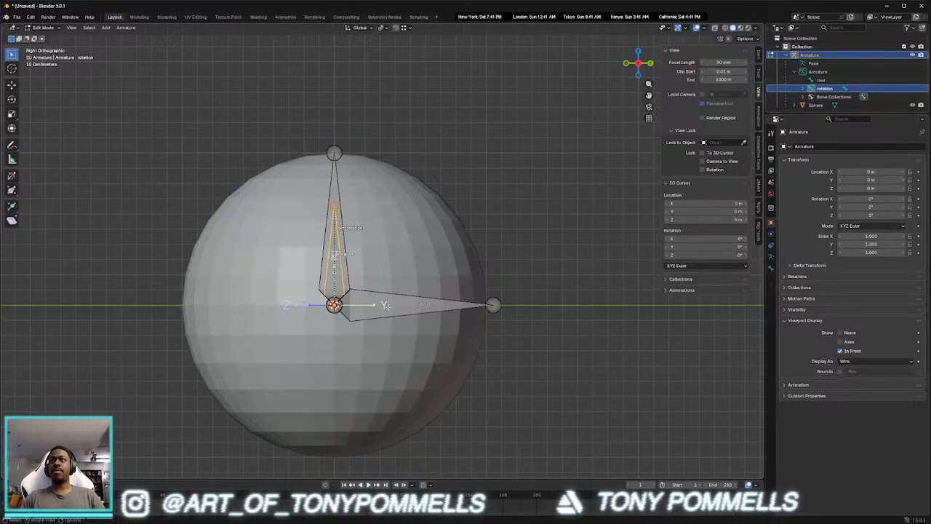
pyautogui.keyDown('shift'); pyautogui.click(402, 306); pyautogui.keyUp('shift')
pyautogui.hotkey('ctrl', 'p')
pyautogui.click(386, 307)
pyautogui.click(518, 259)
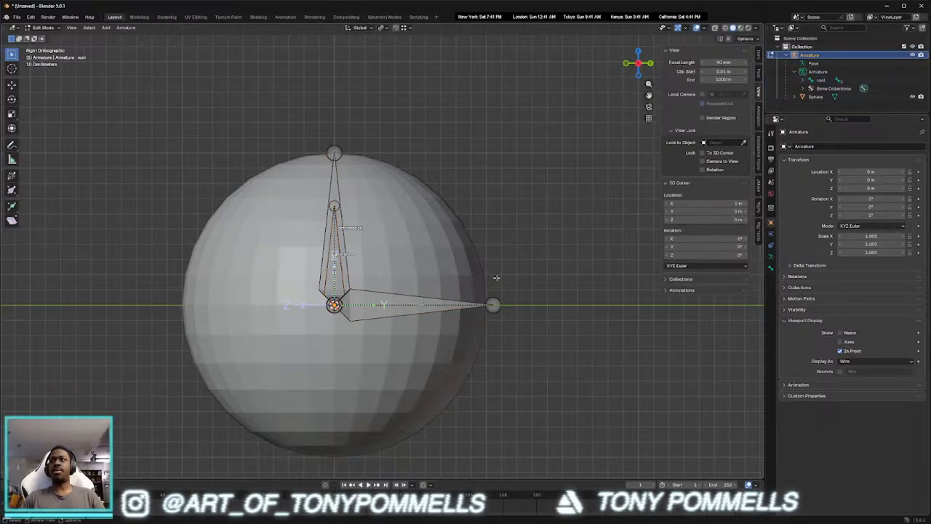
# Try moving the root bone in Pose Mode to test the hierarchy, and cancel the move
pyautogui.click(407, 299)
pyautogui.hotkey('shift', 'space')
pyautogui.press('g')
pyautogui.hotkey('ctrl', 'Tab')
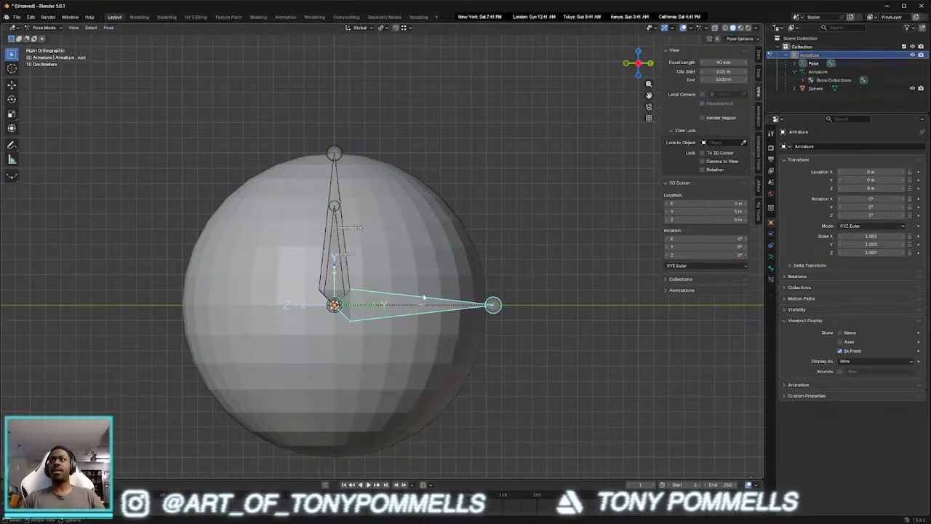
pyautogui.hotkey('shift', 'space')
pyautogui.press('g')
pyautogui.moveTo(353, 291); pyautogui.dragTo(391, 279)
pyautogui.rightClick(391, 279)
pyautogui.click(355, 255)
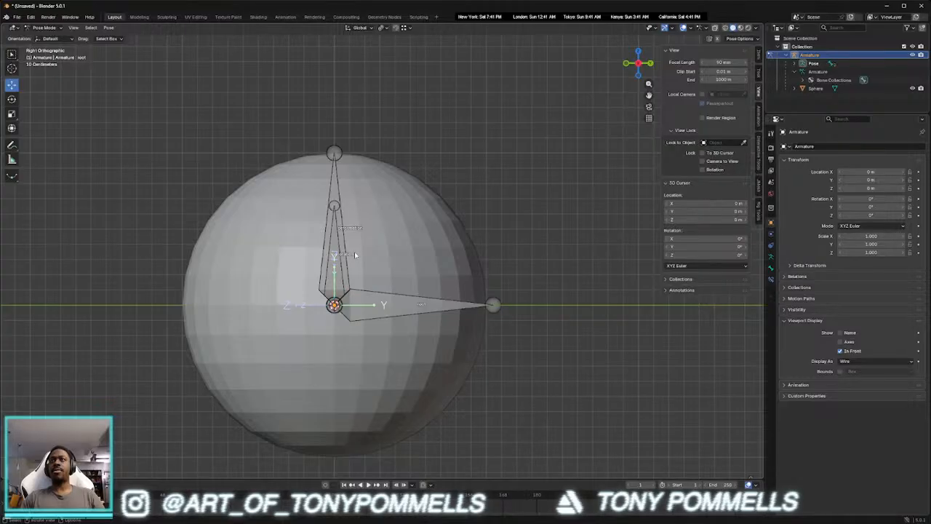
# Leave the armature's Pose Mode and open the sphere mesh in Edit Mode
pyautogui.keyDown('shift'); pyautogui.moveTo(515, 225); pyautogui.dragTo(487, 204, button='middle'); pyautogui.keyUp('shift')
pyautogui.hotkey('ctrl', 'Tab')
pyautogui.click(456, 205)
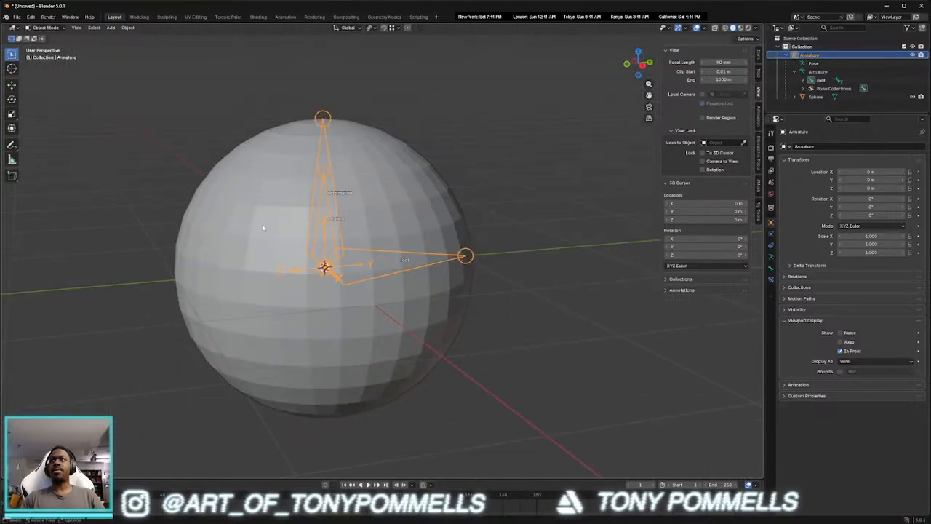
pyautogui.moveTo(289, 267); pyautogui.dragTo(318, 259, button='middle')
pyautogui.click(281, 197)
pyautogui.moveTo(281, 197); pyautogui.dragTo(266, 225, button='middle')
pyautogui.hotkey('ctrl', 'Tab')
pyautogui.click(347, 222)
# Snap the 3D cursor to the sphere's bottom pole vertex and return to Object Mode
pyautogui.moveTo(346, 223); pyautogui.dragTo(353, 258, button='middle')
pyautogui.click(326, 389)
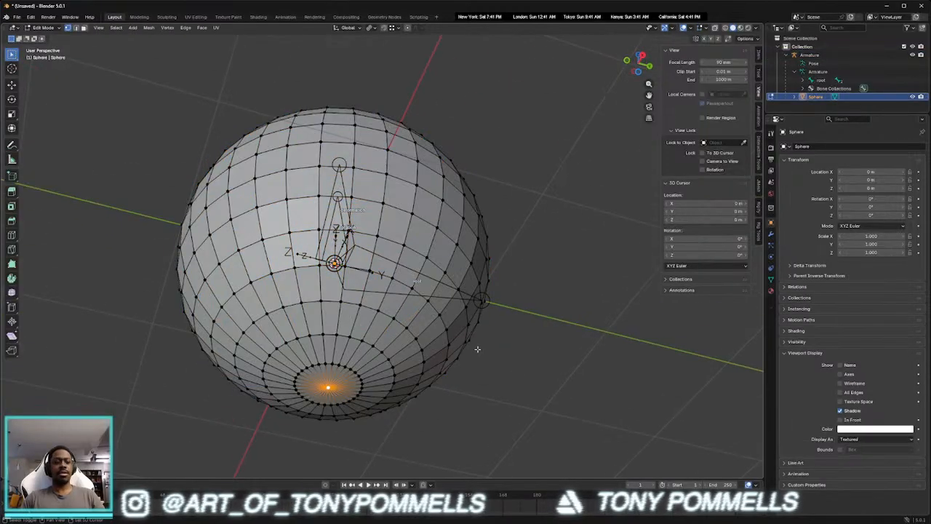
pyautogui.hotkey('shift', 's')
pyautogui.click(478, 386)
pyautogui.moveTo(478, 374); pyautogui.dragTo(469, 334, button='middle')
pyautogui.press('Tab')
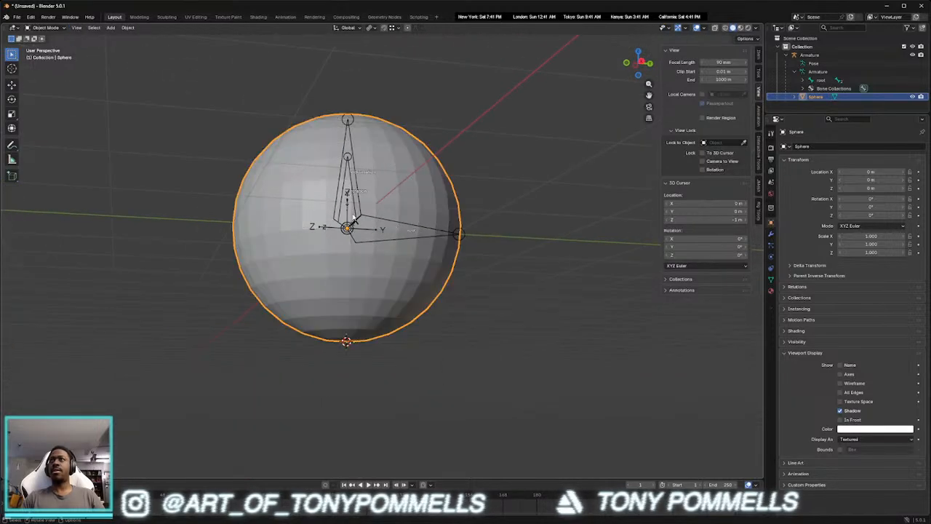
# In the armature's Edit Mode, add a bone at the 3D cursor and extend its tip up to the sphere's top
pyautogui.click(367, 209)
pyautogui.hotkey('ctrl', 'Tab')
pyautogui.click(421, 211)
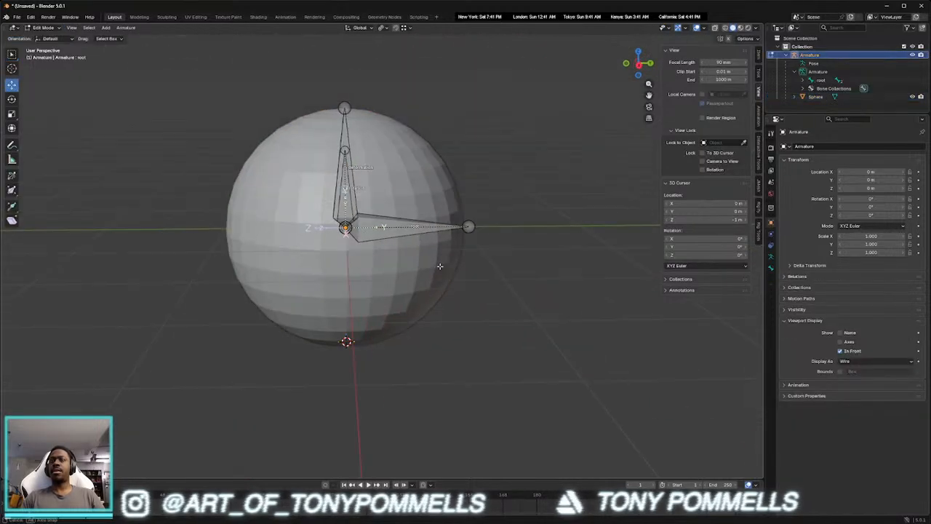
pyautogui.hotkey('shift', 'a')
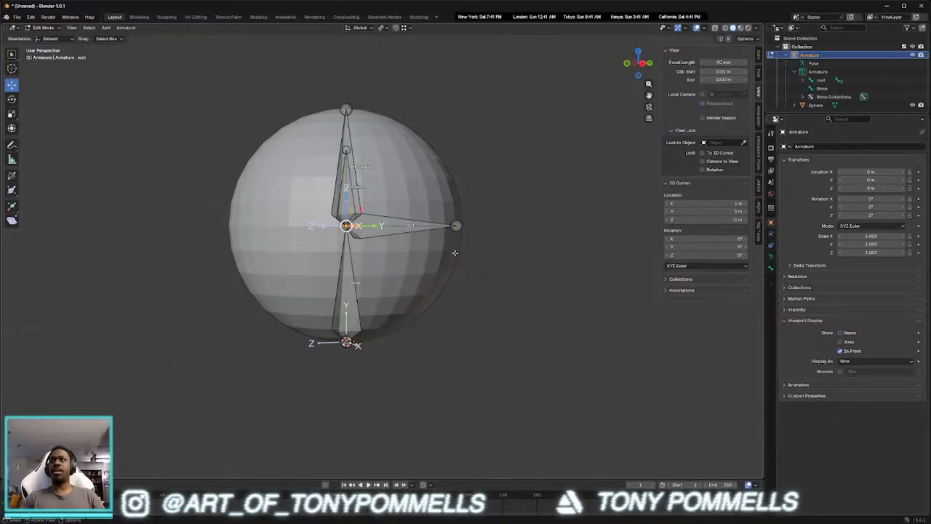
pyautogui.moveTo(347, 193); pyautogui.dragTo(347, 75)
pyautogui.click(486, 85)
pyautogui.moveTo(466, 252); pyautogui.dragTo(441, 266, button='middle')
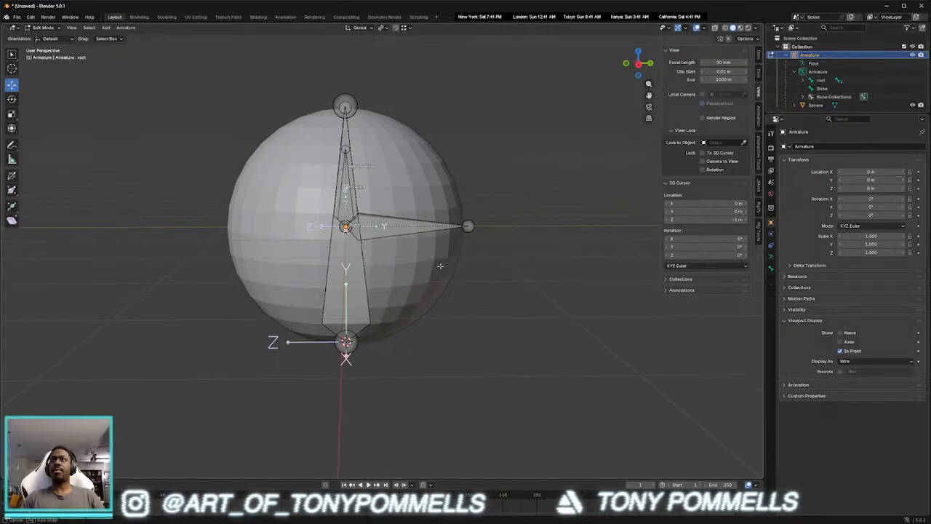
# Extrude a control bone about 0.52 m along the Y axis from the tip of the new vertical bone
pyautogui.click(352, 98)
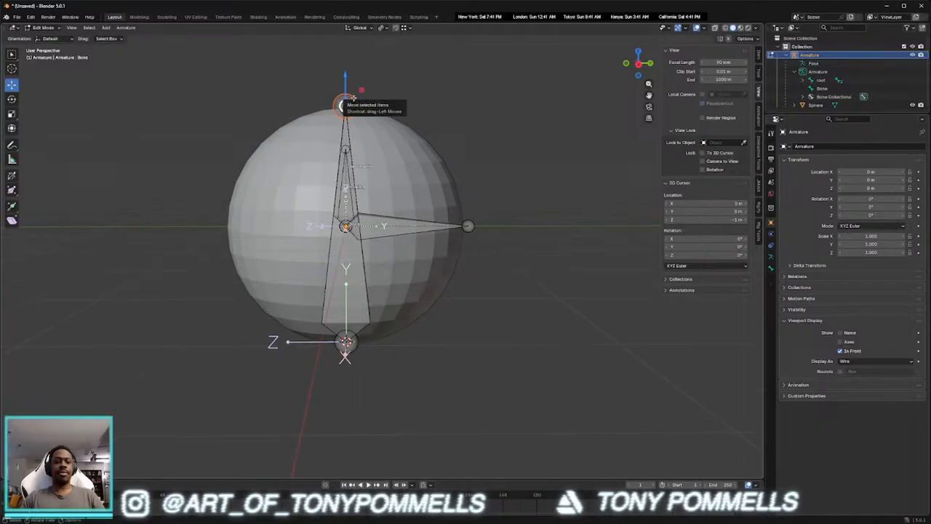
pyautogui.press('KP_3')
pyautogui.scroll(1, 393, 128)
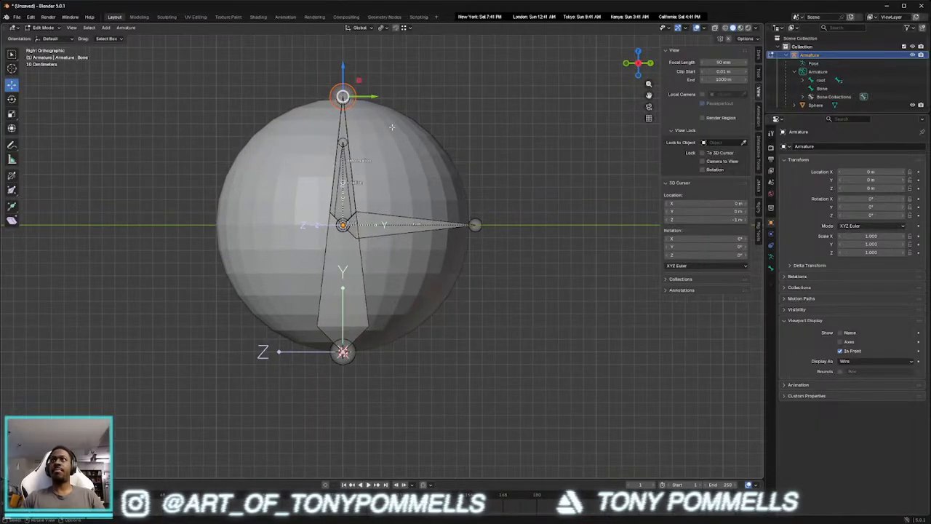
pyautogui.keyDown('shift'); pyautogui.moveTo(393, 128); pyautogui.dragTo(371, 162, button='middle'); pyautogui.keyUp('shift')
pyautogui.press('e')
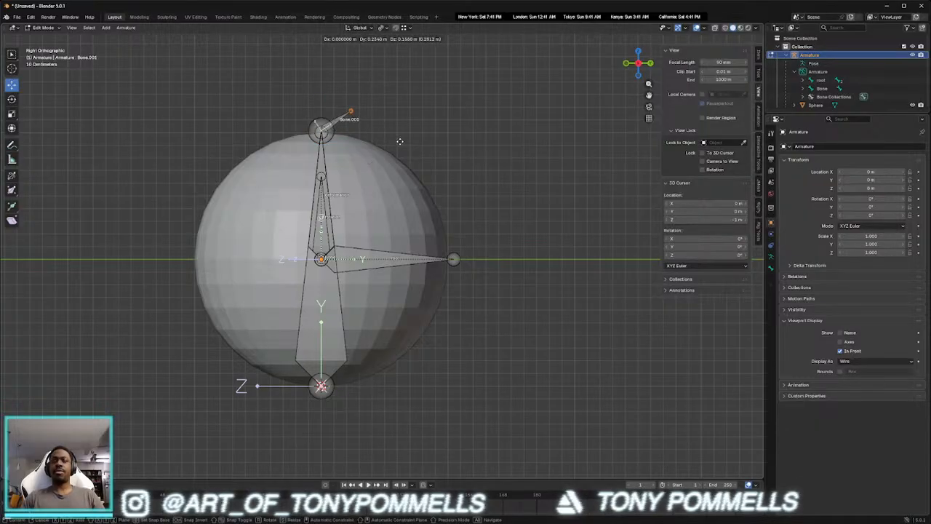
pyautogui.press('y')
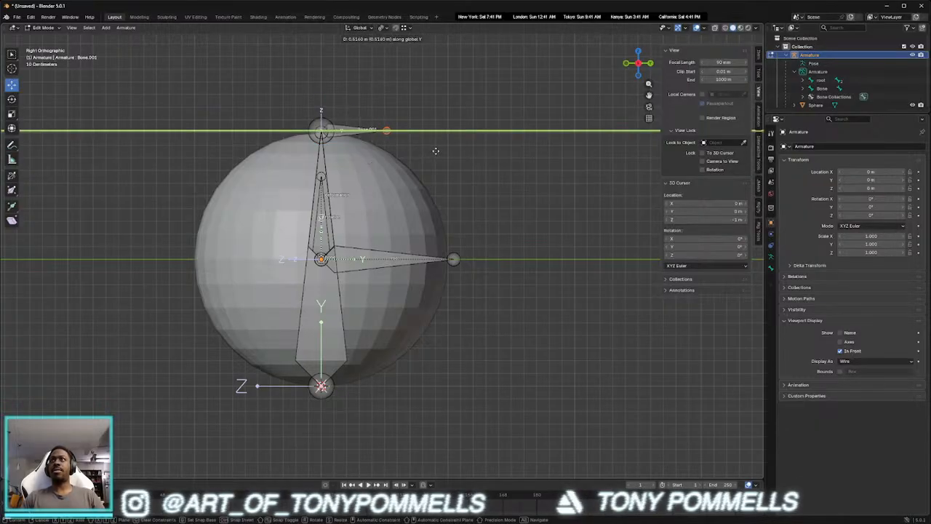
pyautogui.click(435, 151)
# Repeat the Y-axis extrusion at the vertical bone's base to create a matching bottom control bone
pyautogui.click(333, 390)
pyautogui.hotkey('shift', 'r')
pyautogui.click(371, 398)
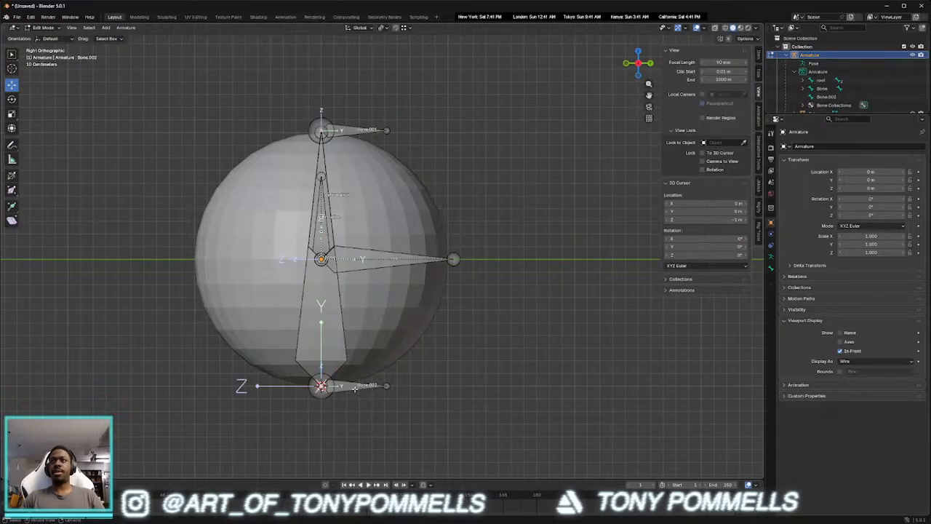
pyautogui.click(355, 389)
pyautogui.moveTo(369, 370); pyautogui.dragTo(380, 395)
pyautogui.rightClick(380, 395)
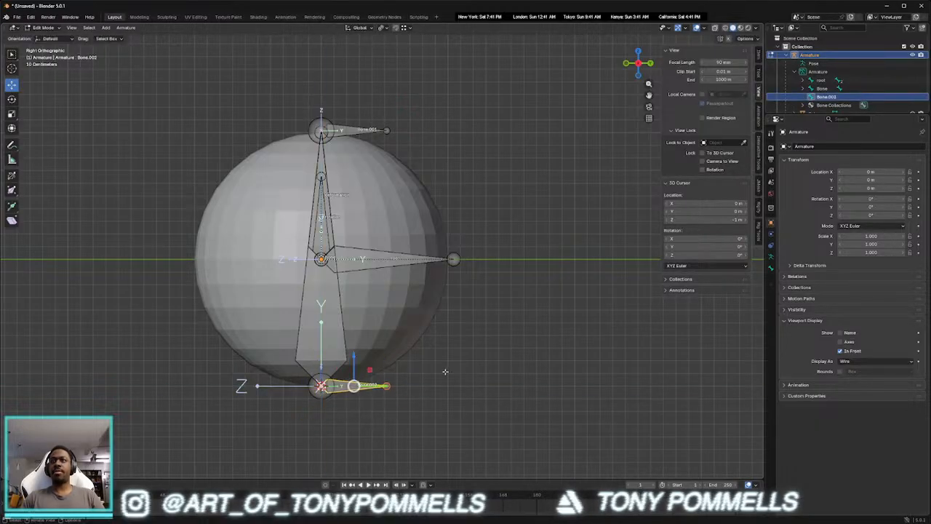
pyautogui.click(441, 378)
# In Pose Mode, add a Stretch To constraint on the vertical bone targeting the top control bone
pyautogui.click(350, 132)
pyautogui.keyDown('shift'); pyautogui.click(330, 305); pyautogui.keyUp('shift')
pyautogui.hotkey('ctrl', 'Tab')
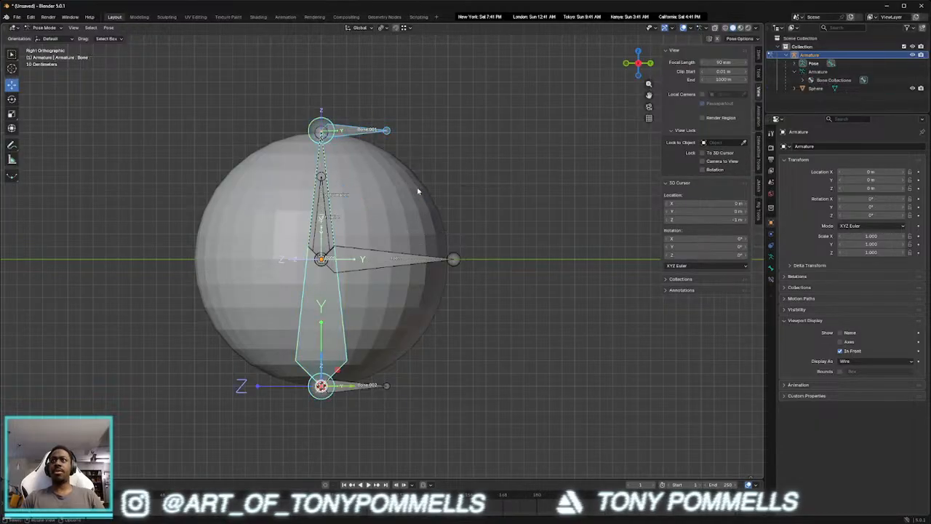
pyautogui.hotkey('shift', 'ctrl', 'c')
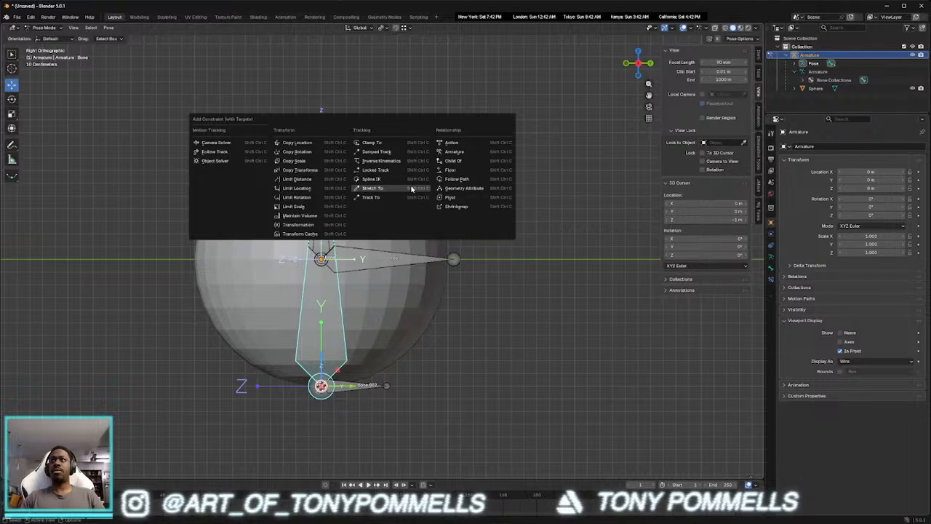
pyautogui.click(412, 186)
# Try stretching the vertical bone by moving the top control bone, undo the move and clear the Stretch To constraint
pyautogui.click(345, 131)
pyautogui.moveTo(339, 119); pyautogui.dragTo(334, 149)
pyautogui.hotkey('ctrl', 'z')
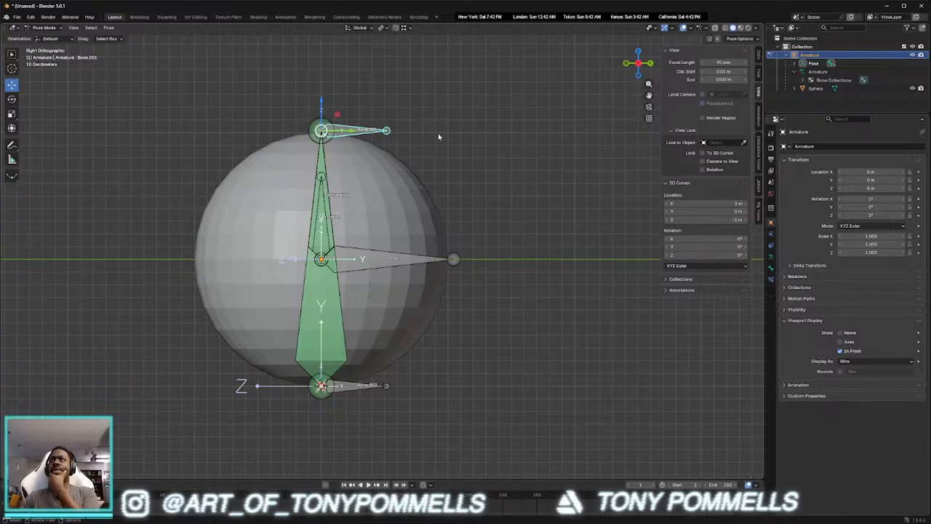
pyautogui.hotkey('alt', 'r')
pyautogui.moveTo(366, 158)
pyautogui.mouseDown(button='middle')
pyautogui.moveTo(442, 207)
pyautogui.moveTo(343, 187)
pyautogui.moveTo(362, 151)
pyautogui.mouseUp(button='middle')
pyautogui.click(343, 187)
# Apply the Stretch To constraint to the vertical bone again, with the top control bone as target
pyautogui.click(351, 118)
pyautogui.keyDown('shift'); pyautogui.click(327, 284); pyautogui.keyUp('shift')
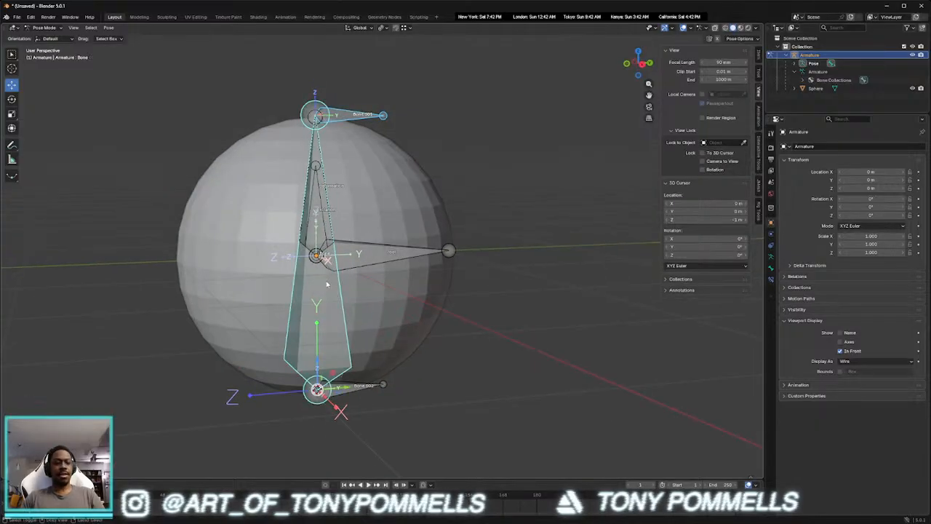
pyautogui.hotkey('ctrl', 'shift', 'c')
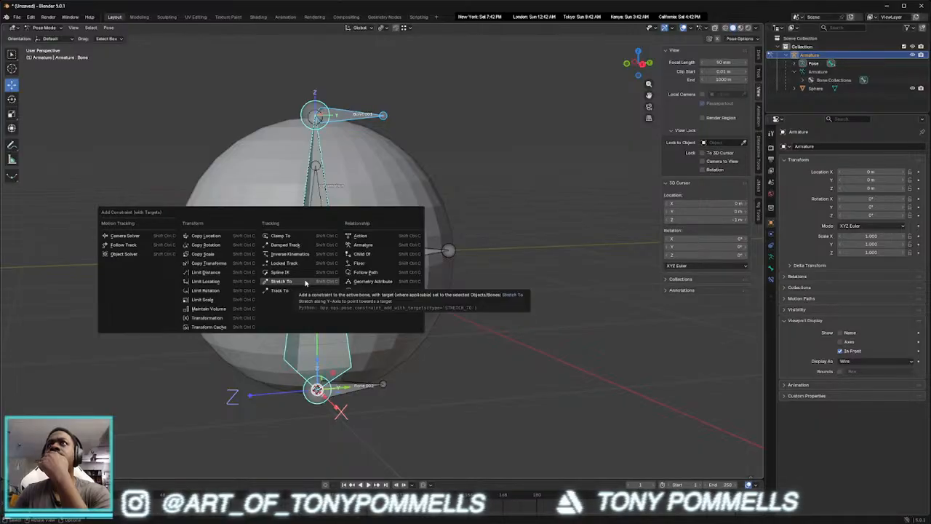
pyautogui.click(306, 282)
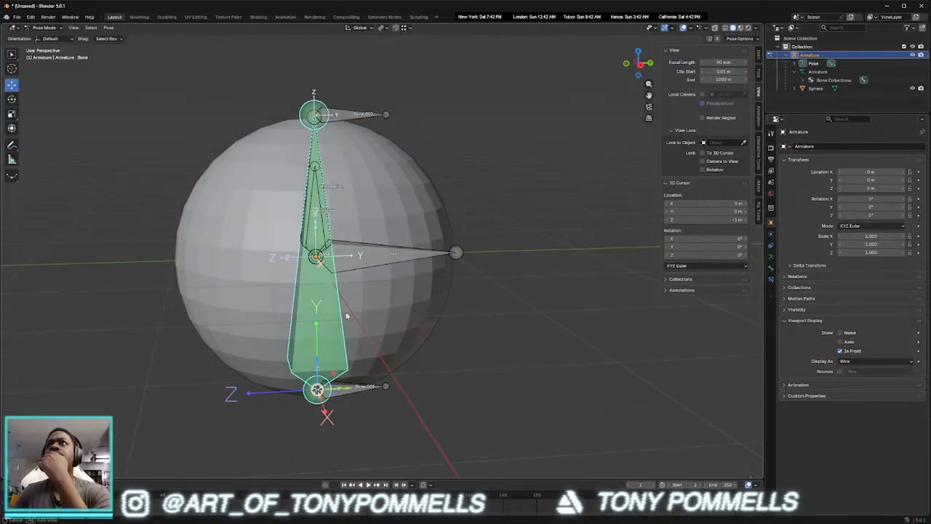
# Switch the armature to Edit Mode and try moving the top control bone, cancelling the move
pyautogui.press('Tab')
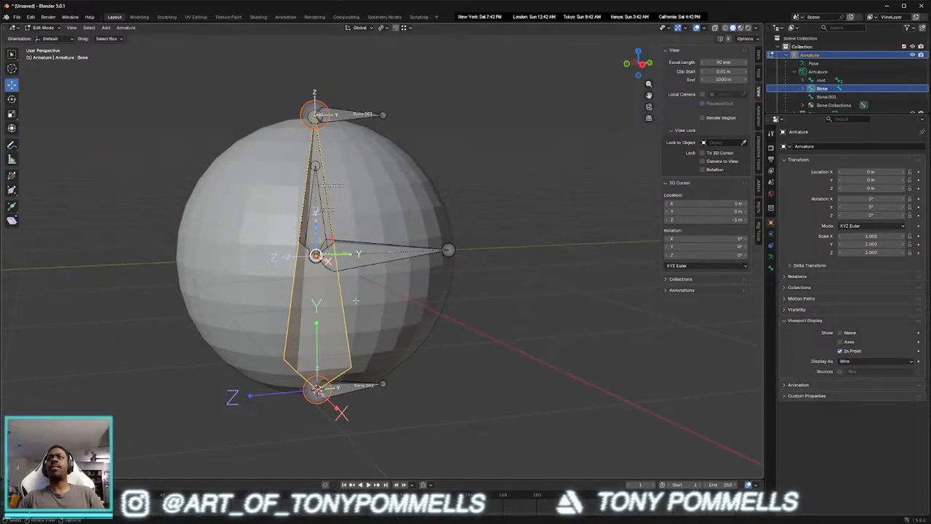
pyautogui.click(347, 113)
pyautogui.press('g')
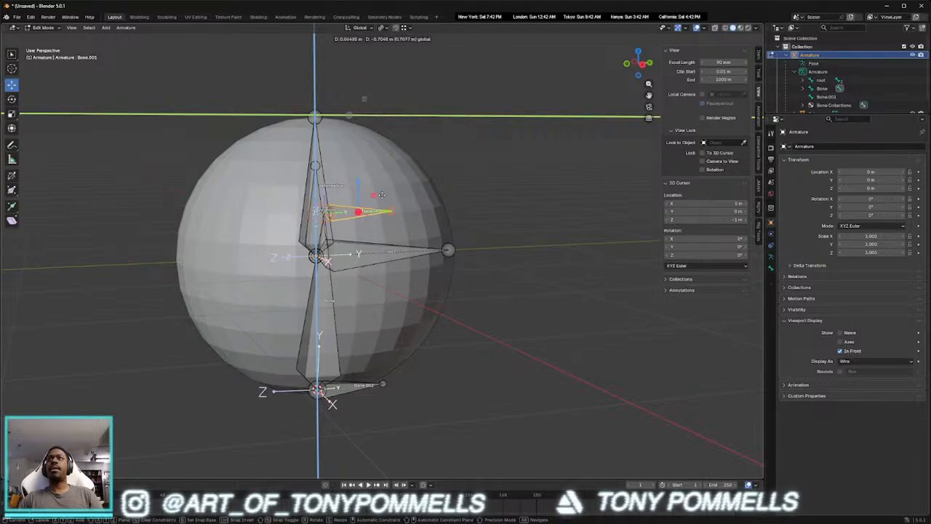
pyautogui.press('Escape')
# Parent the vertical stretch bone to the bottom control bone, keeping its offset
pyautogui.click(355, 385)
pyautogui.keyDown('shift'); pyautogui.click(343, 341); pyautogui.keyUp('shift')
pyautogui.keyDown('shift'); pyautogui.click(352, 386); pyautogui.keyUp('shift')
pyautogui.hotkey('ctrl', 'p')
pyautogui.click(353, 390)
pyautogui.hotkey('alt', 'a')
pyautogui.click(353, 389)
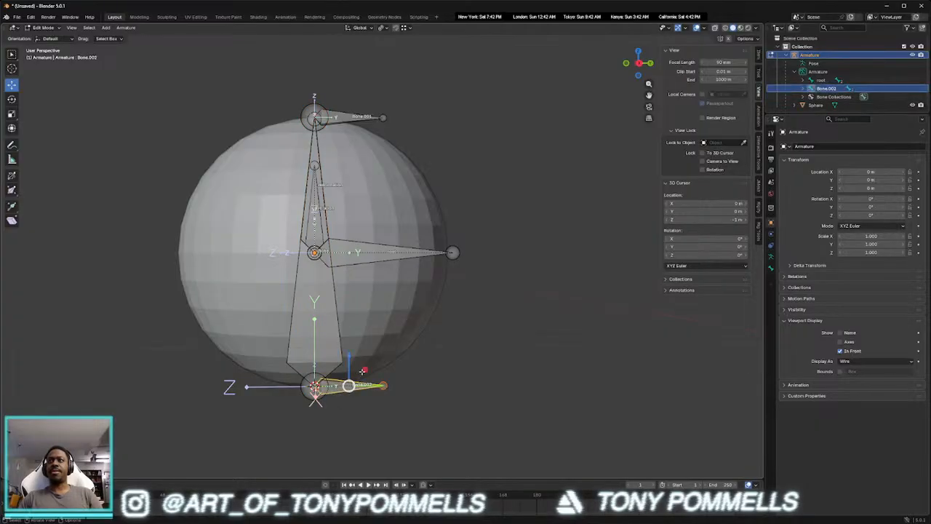
# Try the bottom and top control bones in Pose Mode and return to Edit Mode
pyautogui.hotkey('ctrl', 'Tab')
pyautogui.moveTo(331, 372)
pyautogui.mouseDown()
pyautogui.moveTo(331, 284)
pyautogui.moveTo(330, 387)
pyautogui.mouseUp()
pyautogui.rightClick(330, 387)
pyautogui.click(336, 123)
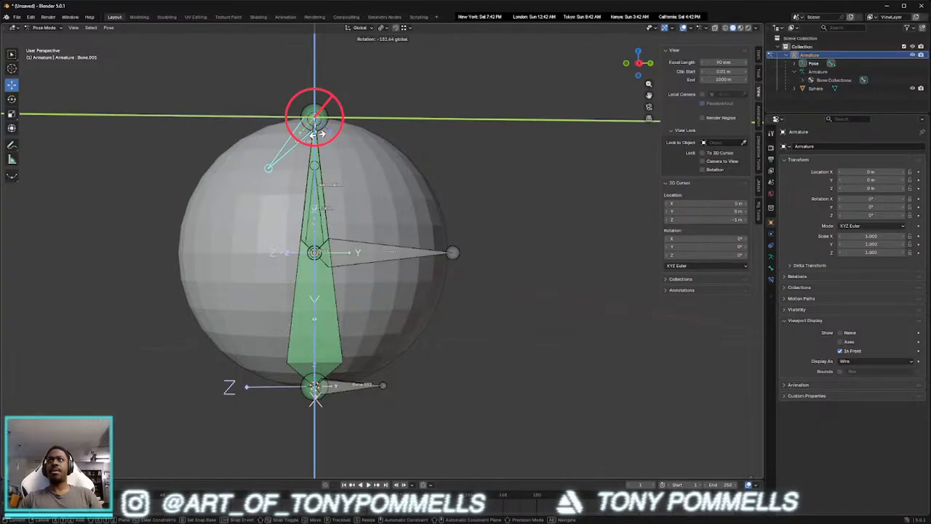
pyautogui.press('Tab')
# Try moving the top and bottom control bones in Edit Mode, undoing each move
pyautogui.moveTo(365, 102); pyautogui.dragTo(334, 91)
pyautogui.hotkey('ctrl', 'z')
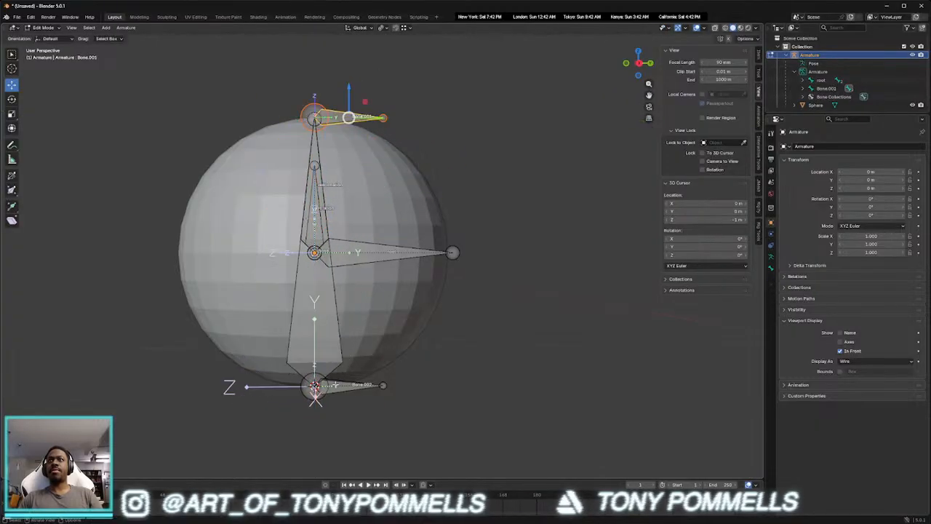
pyautogui.click(366, 385)
pyautogui.moveTo(366, 370); pyautogui.dragTo(404, 360)
pyautogui.hotkey('ctrl', 'z')
pyautogui.click(404, 359)
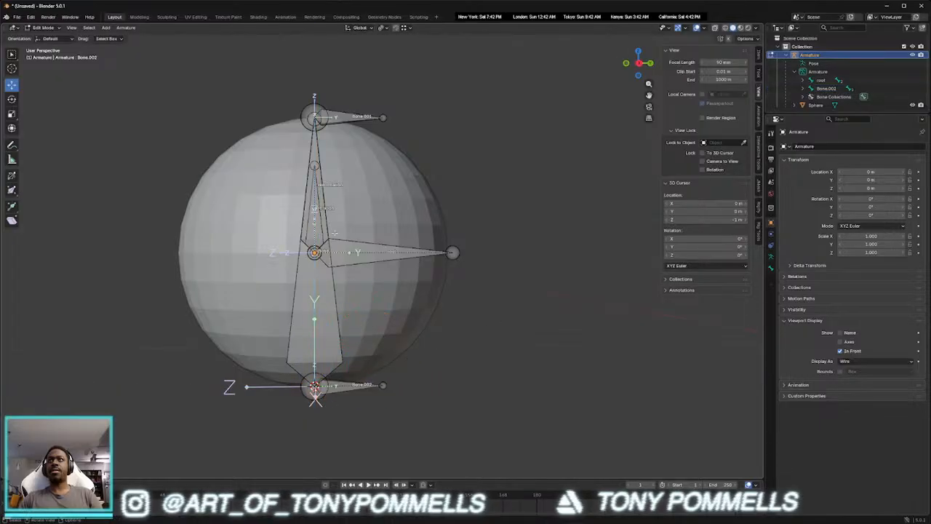
# Parent the top and bottom control bones to the root bone, using Keep Offset
pyautogui.click(352, 122)
pyautogui.keyDown('shift'); pyautogui.click(358, 385); pyautogui.keyUp('shift')
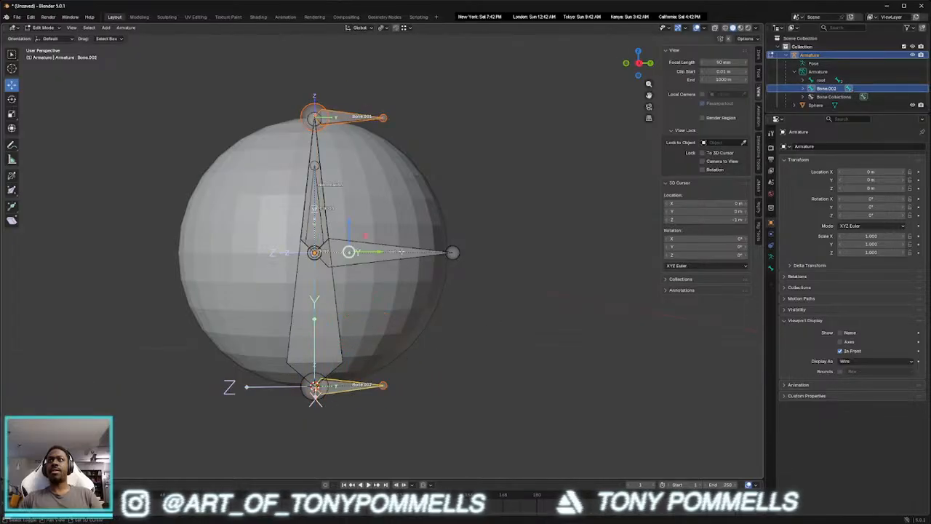
pyautogui.keyDown('shift'); pyautogui.click(405, 246); pyautogui.keyUp('shift')
pyautogui.hotkey('ctrl', 'p')
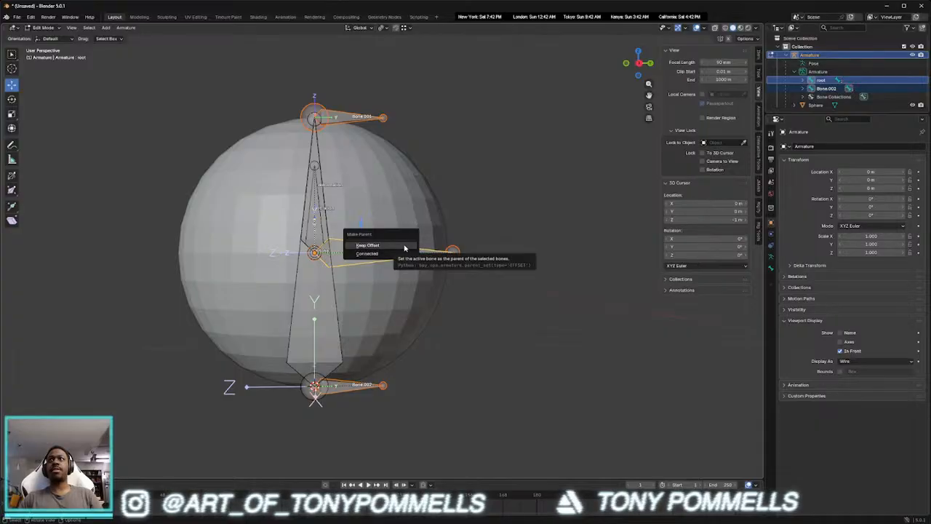
pyautogui.click(406, 245)
pyautogui.hotkey('alt', 'a')
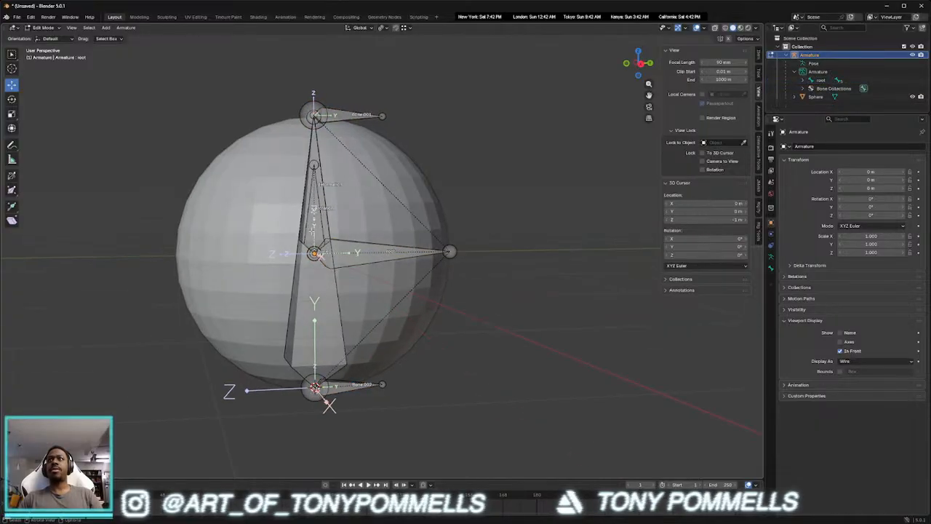
# Parent the rotation bone at the sphere's center to the vertical stretch bone, keeping its offset
pyautogui.moveTo(319, 226)
pyautogui.mouseDown(button='middle')
pyautogui.moveTo(301, 227)
pyautogui.moveTo(319, 226)
pyautogui.mouseUp(button='middle')
pyautogui.click(317, 226)
pyautogui.keyDown('alt'); pyautogui.click(317, 226); pyautogui.keyUp('alt')
pyautogui.click(317, 226)
pyautogui.keyDown('shift'); pyautogui.click(316, 294); pyautogui.keyUp('shift')
pyautogui.hotkey('ctrl', 'p')
pyautogui.click(315, 294)
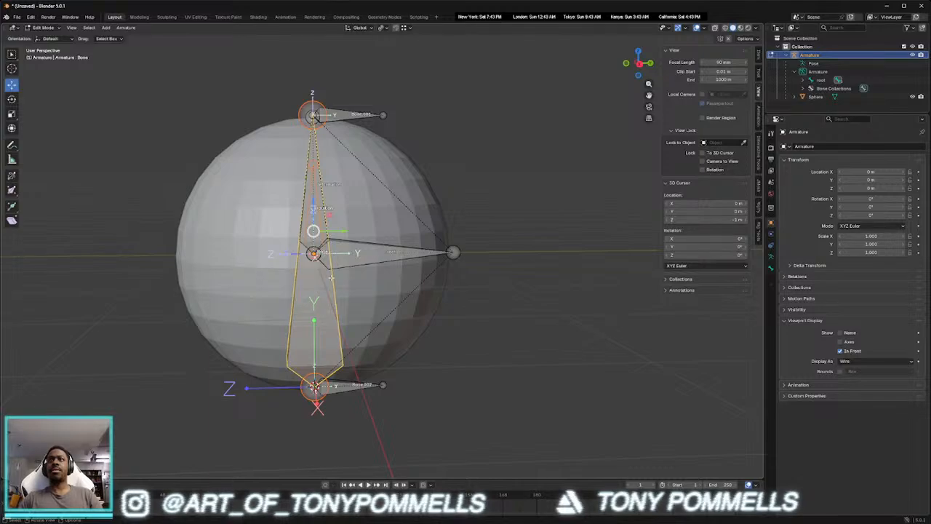
# Switch to Pose Mode, try moving the root bone with its whole hierarchy, and undo the move
pyautogui.moveTo(315, 293); pyautogui.dragTo(361, 248, button='middle')
pyautogui.hotkey('ctrl', 'Tab')
pyautogui.click(360, 252)
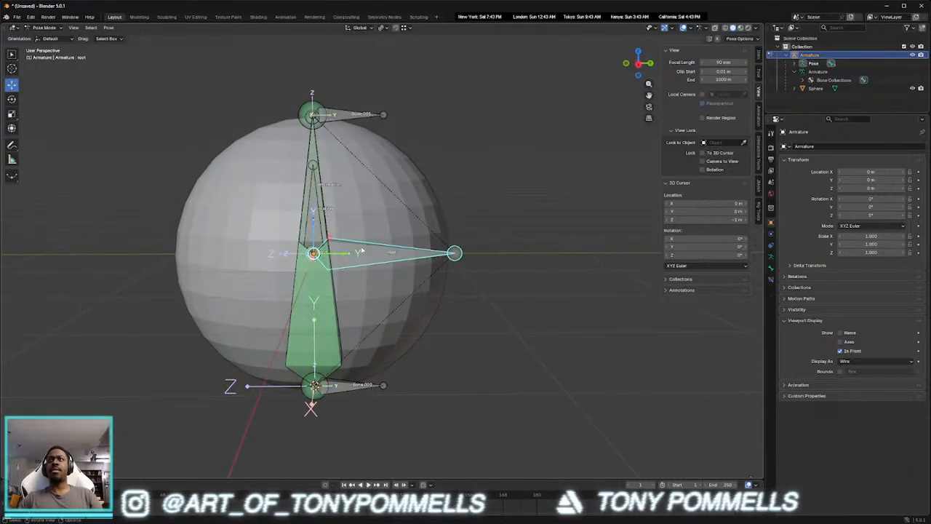
pyautogui.moveTo(330, 238); pyautogui.dragTo(353, 245)
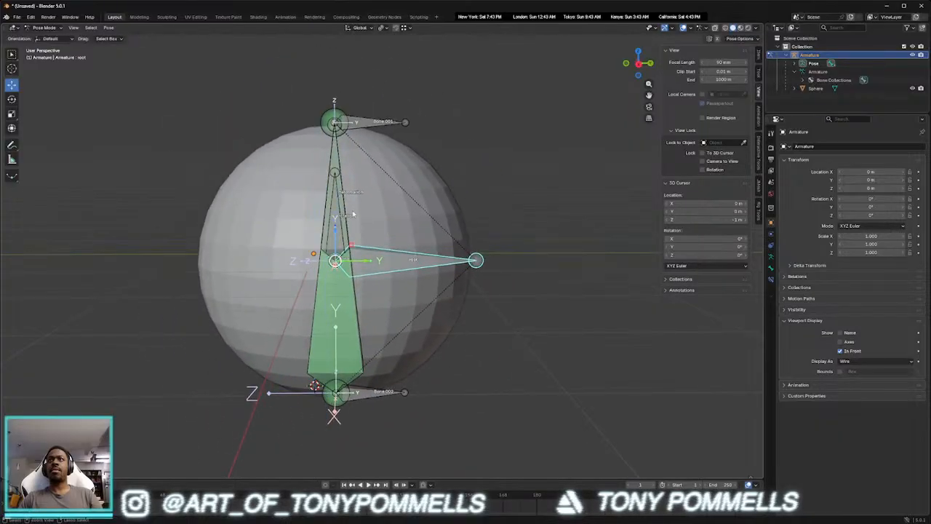
pyautogui.hotkey('ctrl', 'z')
# Try moving the top and bottom control bones to test the stretch, undoing each move
pyautogui.click(341, 120)
pyautogui.moveTo(329, 98); pyautogui.dragTo(303, 69)
pyautogui.hotkey('ctrl', 'z')
pyautogui.click(340, 384)
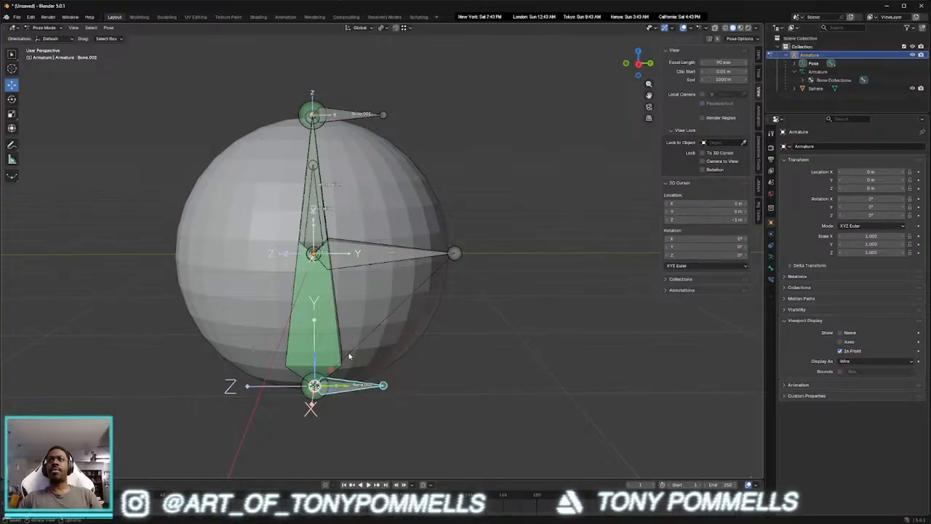
pyautogui.moveTo(330, 371); pyautogui.dragTo(393, 318)
pyautogui.hotkey('ctrl', 'z')
# Try rotating the rotation bone with the Rotate tool, undo the rotation and return to the selection tool
pyautogui.keyDown('alt'); pyautogui.click(316, 207); pyautogui.keyUp('alt')
pyautogui.click(316, 208)
pyautogui.hotkey('shift', 'space')
pyautogui.press('r')
pyautogui.moveTo(313, 224); pyautogui.dragTo(309, 207)
pyautogui.hotkey('ctrl', 'z')
pyautogui.click(501, 143)
pyautogui.press('w')
# Try moving the top control bone with the Move tool to check the squash, and undo the move
pyautogui.moveTo(304, 257); pyautogui.dragTo(342, 131, button='middle')
pyautogui.scroll(-1, 339, 273)
pyautogui.scroll(1, 339, 273)
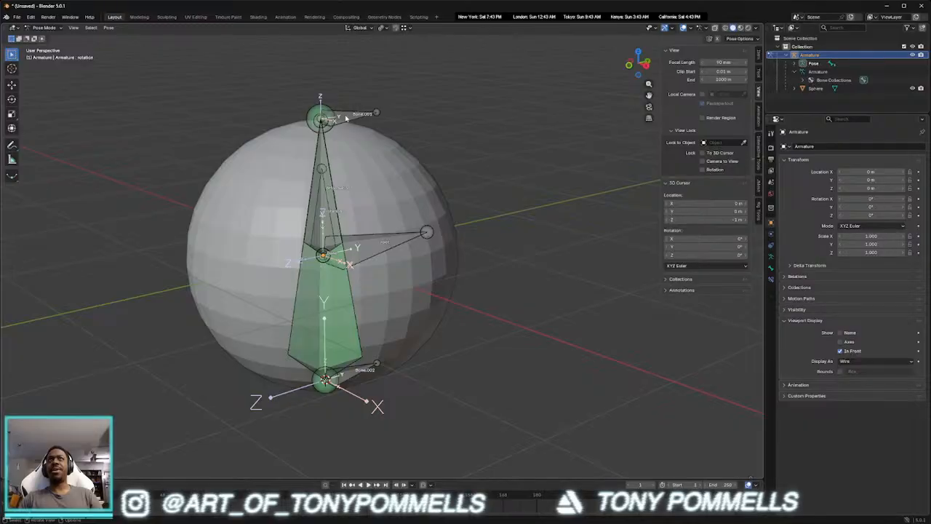
pyautogui.click(346, 118)
pyautogui.moveTo(399, 161); pyautogui.dragTo(370, 167, button='middle')
pyautogui.press('g')
pyautogui.moveTo(330, 107); pyautogui.dragTo(370, 122)
pyautogui.hotkey('ctrl', 'z')
pyautogui.moveTo(353, 367); pyautogui.dragTo(430, 268, button='middle')
pyautogui.click(384, 263)
pyautogui.click(430, 268)
# Rename the vertical stretch bone to mch_squash
pyautogui.moveTo(326, 254); pyautogui.dragTo(349, 306, button='middle')
pyautogui.click(347, 308)
pyautogui.press('F2')
pyautogui.write('mch_squash_')
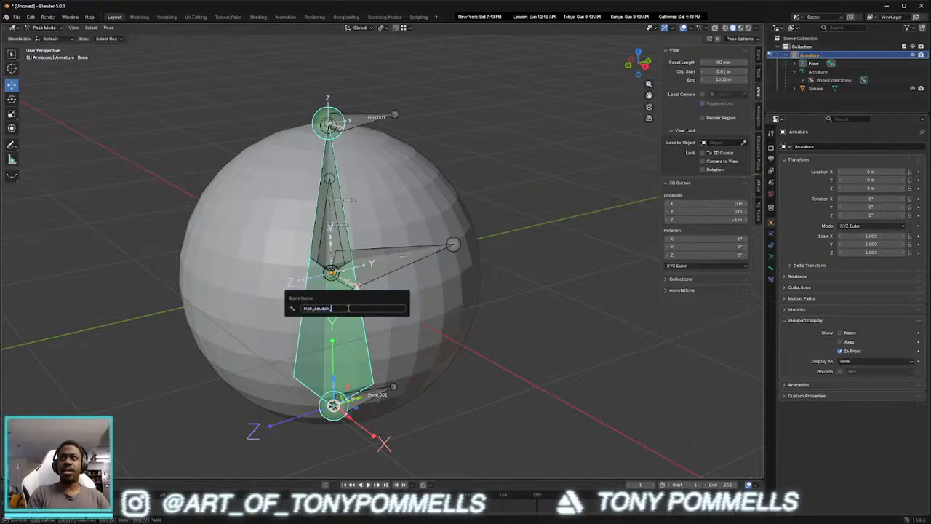
pyautogui.press('Return')
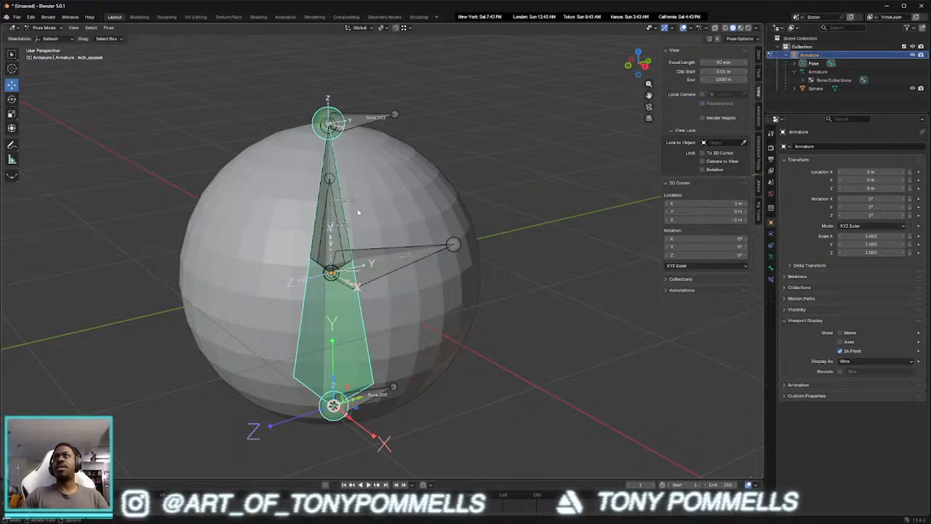
# Rename the top control bone to squash_top
pyautogui.click(358, 126)
pyautogui.press('F2')
pyautogui.write('sq')
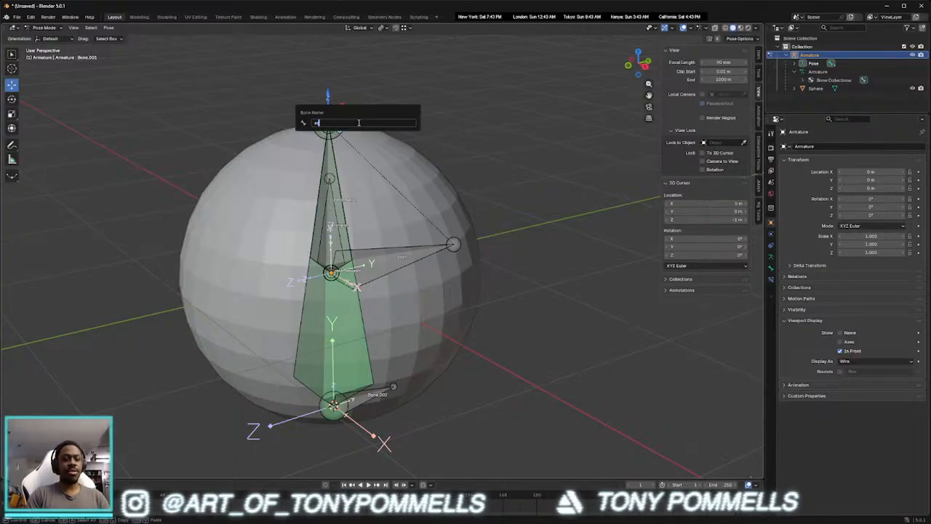
pyautogui.write('uash_top')
pyautogui.press('Return')
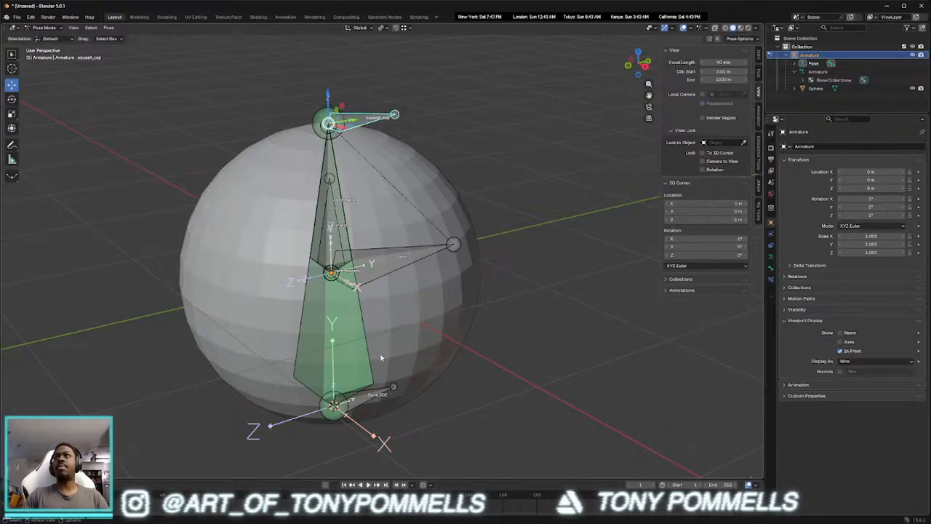
# Rename the bottom control bone to squash_bottom and deselect it
pyautogui.click(363, 396)
pyautogui.press('F2')
pyautogui.press('BackSpace')
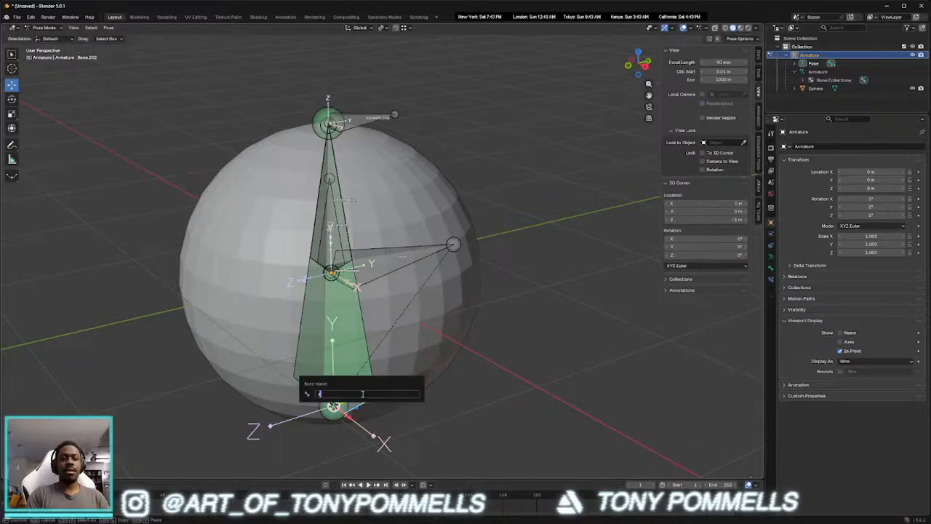
pyautogui.write('squash')
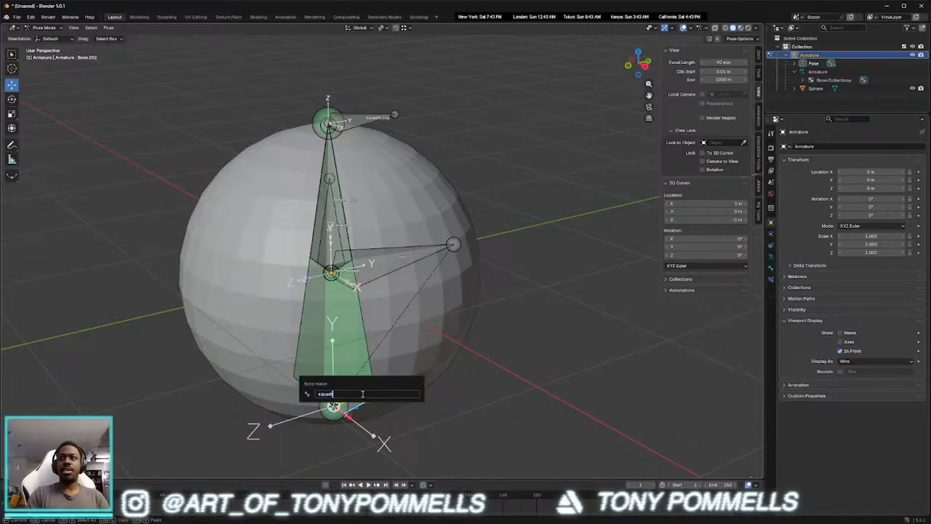
pyautogui.write('_bottom')
pyautogui.press('Return')
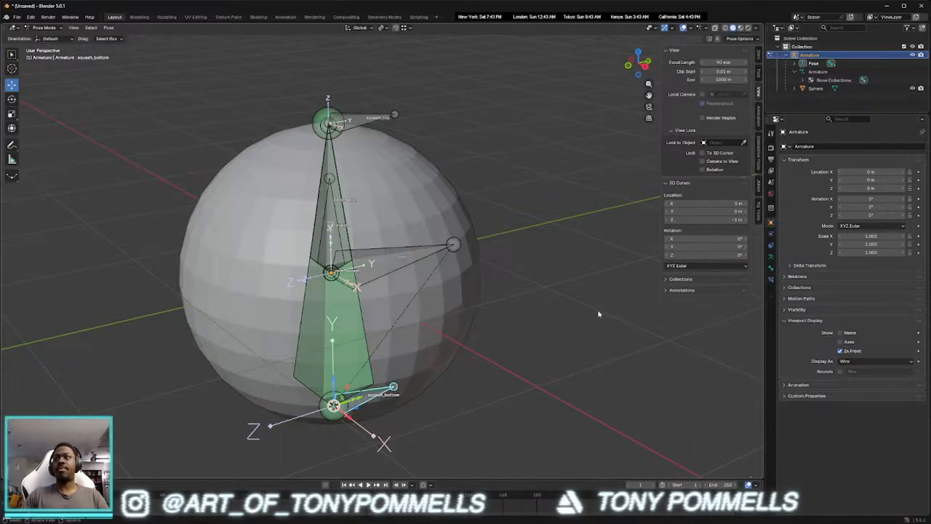
pyautogui.click(572, 297)
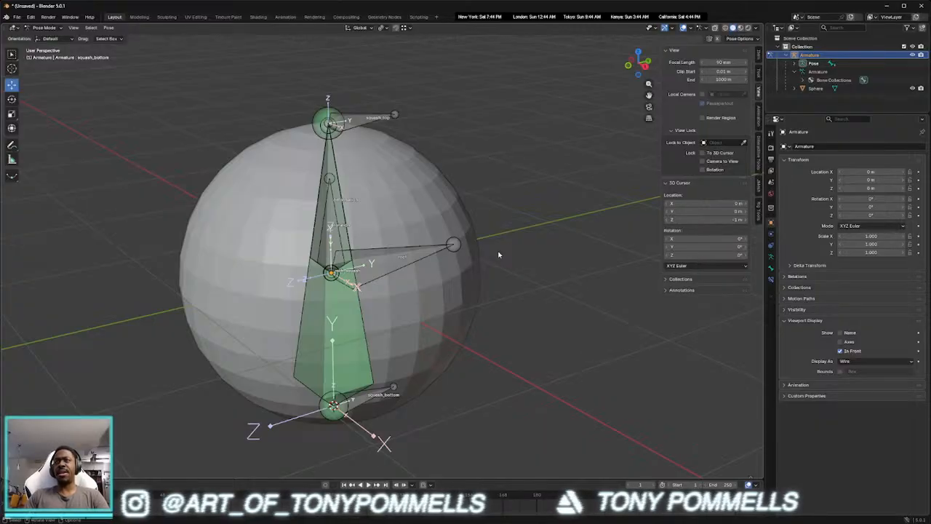
pyautogui.scroll(1, 450, 269)
pyautogui.scroll(-1, 407, 270)
pyautogui.keyDown('shift'); pyautogui.moveTo(357, 271); pyautogui.dragTo(385, 270, button='middle'); pyautogui.keyUp('shift')
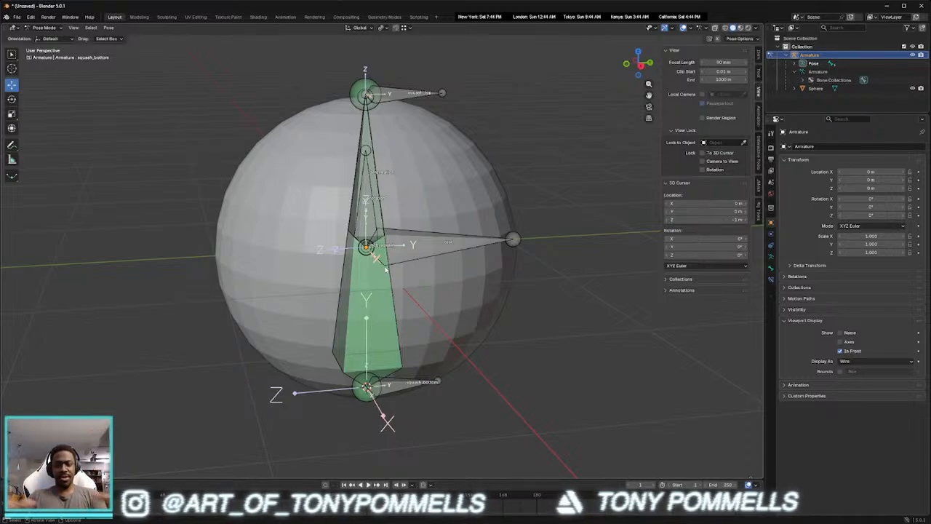
pyautogui.moveTo(377, 248); pyautogui.dragTo(377, 259, button='middle')
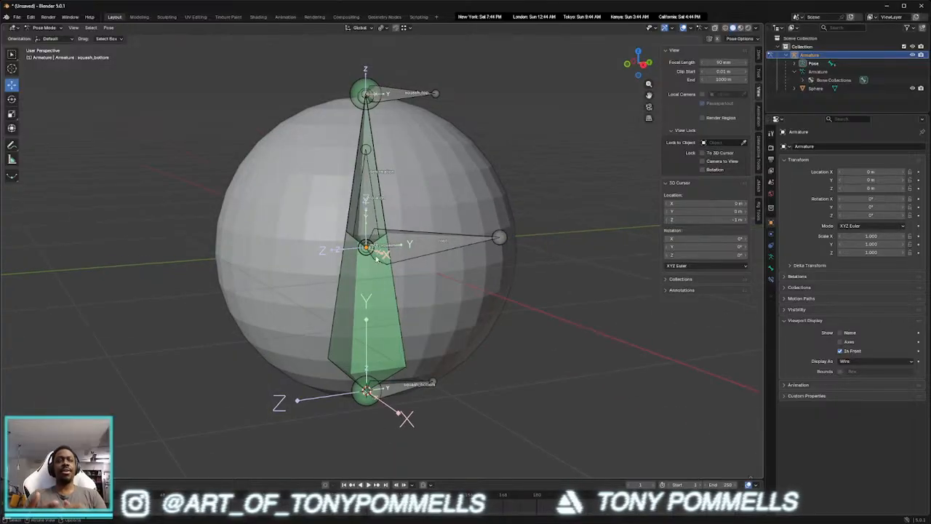
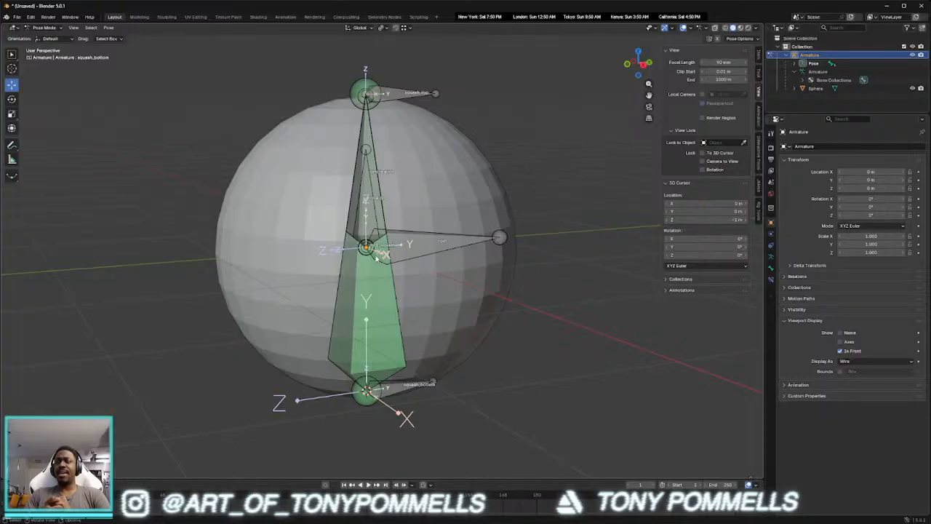
pyautogui.scroll(1, 377, 209)
pyautogui.scroll(-2, 376, 209)
pyautogui.scroll(1, 390, 263)
pyautogui.keyDown('shift'); pyautogui.moveTo(375, 211); pyautogui.dragTo(403, 330, button='middle'); pyautogui.keyUp('shift')
pyautogui.scroll(2, 382, 295)
pyautogui.scroll(-1, 388, 302)
pyautogui.scroll(-1, 401, 285)
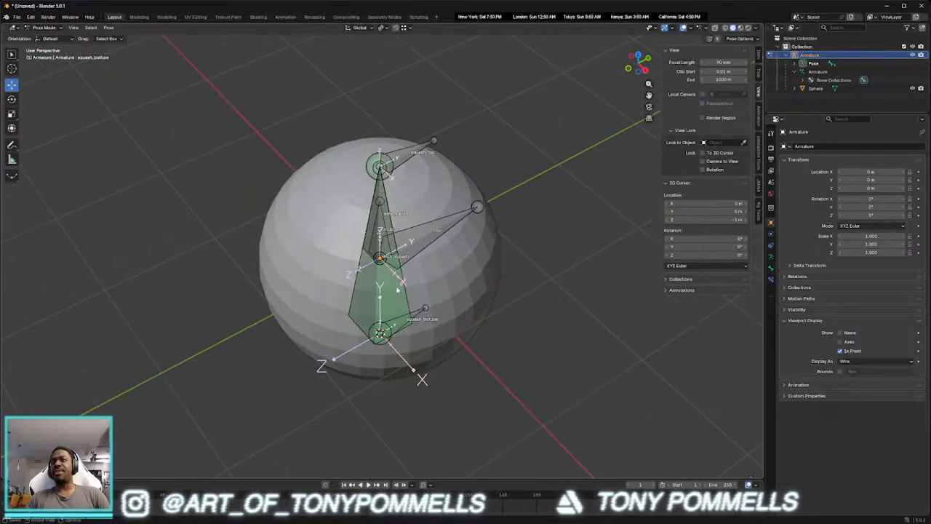
# Try moving the squash_top bone to test the squash deformation, and undo the move
pyautogui.moveTo(379, 143); pyautogui.dragTo(397, 158, button='middle')
pyautogui.moveTo(345, 297); pyautogui.dragTo(418, 184, button='middle')
pyautogui.click(407, 129)
pyautogui.moveTo(397, 113); pyautogui.dragTo(367, 193)
pyautogui.hotkey('ctrl', 'z')
pyautogui.hotkey('ctrl', 'z')
# Rename the armature object to Ball_Rig
pyautogui.moveTo(367, 194); pyautogui.dragTo(407, 232, button='middle')
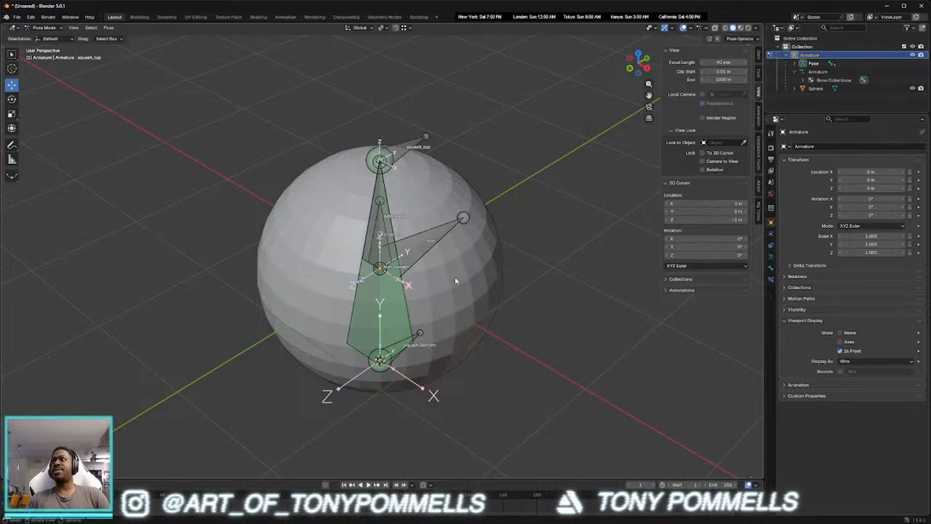
pyautogui.moveTo(469, 302); pyautogui.dragTo(448, 281, button='middle')
pyautogui.moveTo(420, 230); pyautogui.dragTo(391, 226, button='middle')
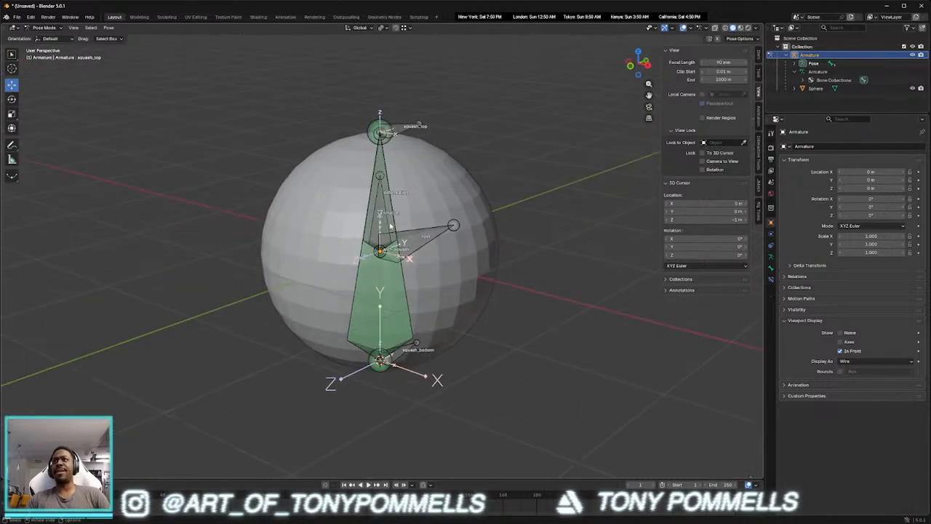
pyautogui.doubleClick(810, 54)
pyautogui.write('Ball_Rig')
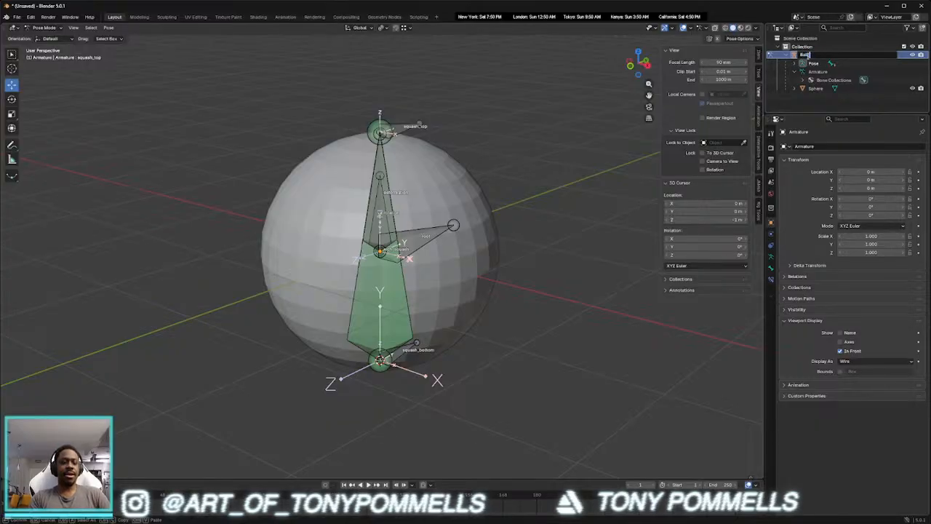
pyautogui.press('Return')
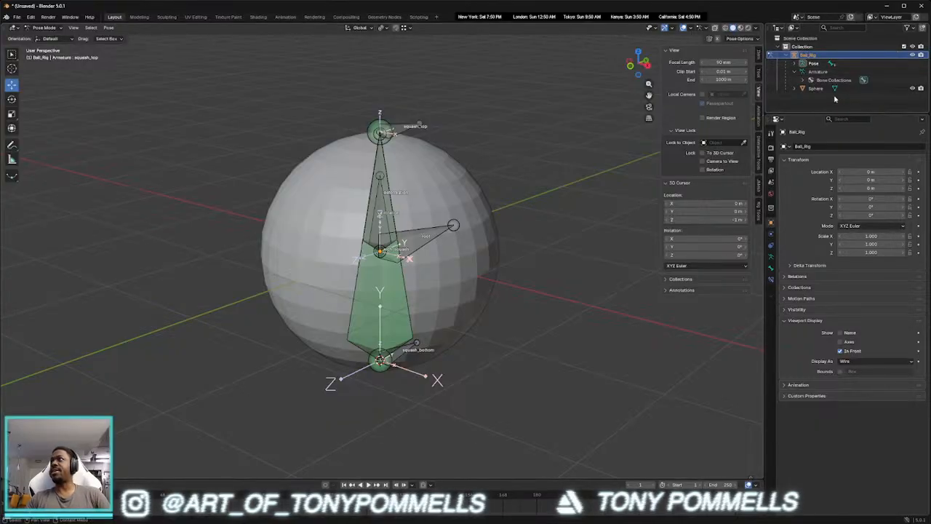
# Show the selectability toggles in the outliner and make the Sphere object unselectable
pyautogui.click(907, 27)
pyautogui.click(851, 53)
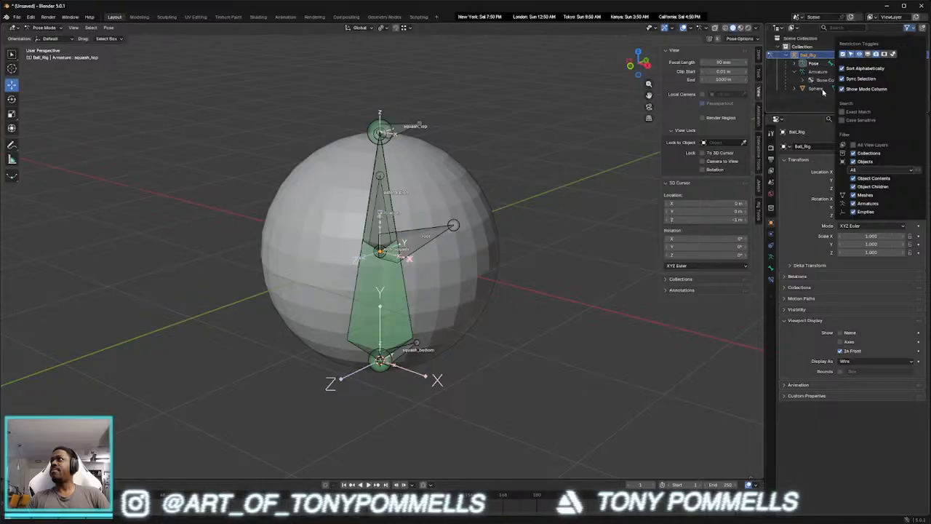
pyautogui.click(898, 88)
pyautogui.click(904, 89)
# Collapse the Ball_Rig hierarchy in the outliner and create a new collection
pyautogui.click(810, 82)
pyautogui.click(784, 55)
pyautogui.rightClick(813, 73)
pyautogui.click(816, 72)
# Name the new collection MCH and make it the active collection
pyautogui.doubleClick(813, 65)
pyautogui.write('MCH_')
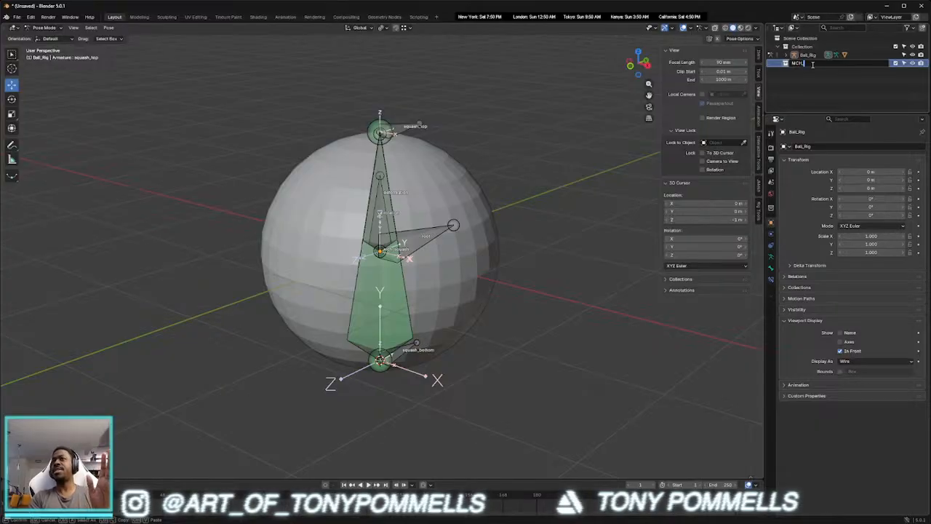
pyautogui.press('BackSpace')
pyautogui.press('BackSpace')
pyautogui.press('BackSpace')
pyautogui.write('CH')
pyautogui.press('Return')
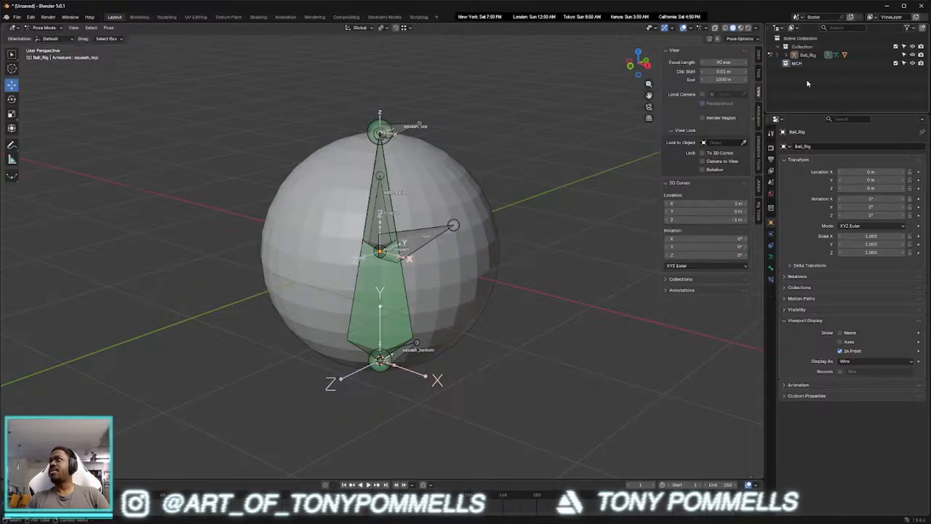
pyautogui.click(807, 68)
pyautogui.click(802, 105)
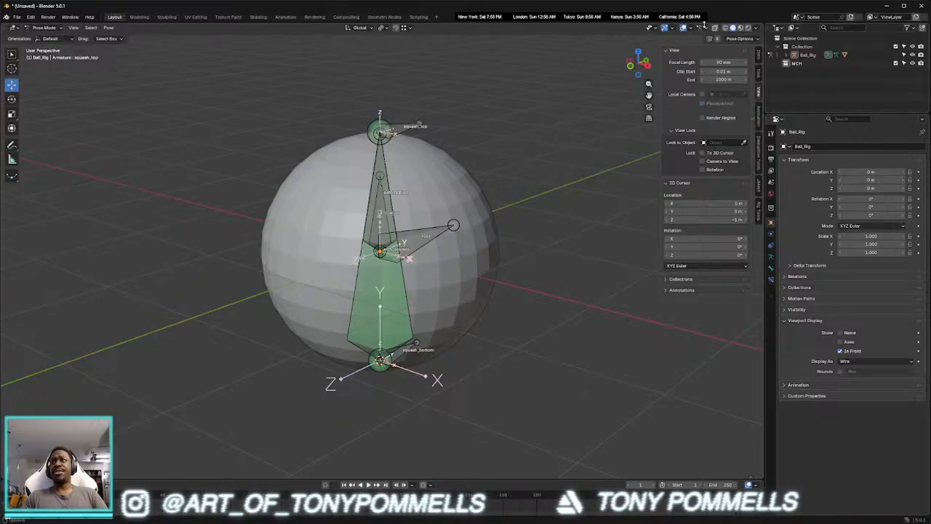
# Switch from pose mode to object mode and deselect the Ball_Rig armature
pyautogui.scroll(3, 458, 248)
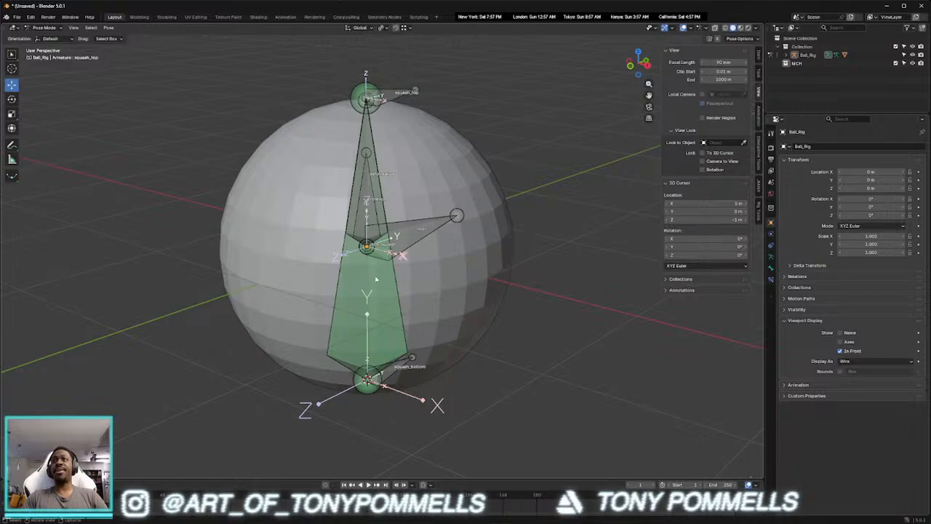
pyautogui.scroll(-1, 371, 274)
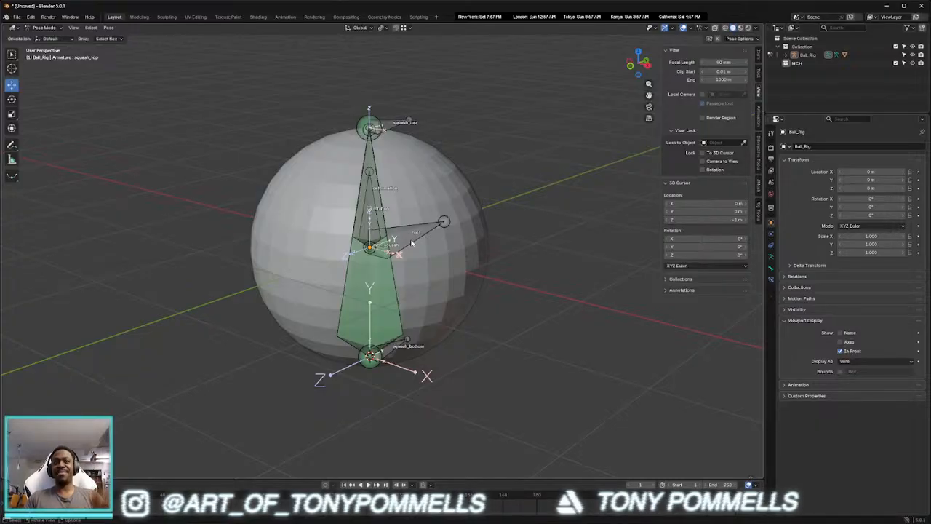
pyautogui.moveTo(405, 244)
pyautogui.mouseDown(button='middle')
pyautogui.moveTo(352, 270)
pyautogui.moveTo(401, 254)
pyautogui.moveTo(399, 285)
pyautogui.moveTo(419, 254)
pyautogui.mouseUp(button='middle')
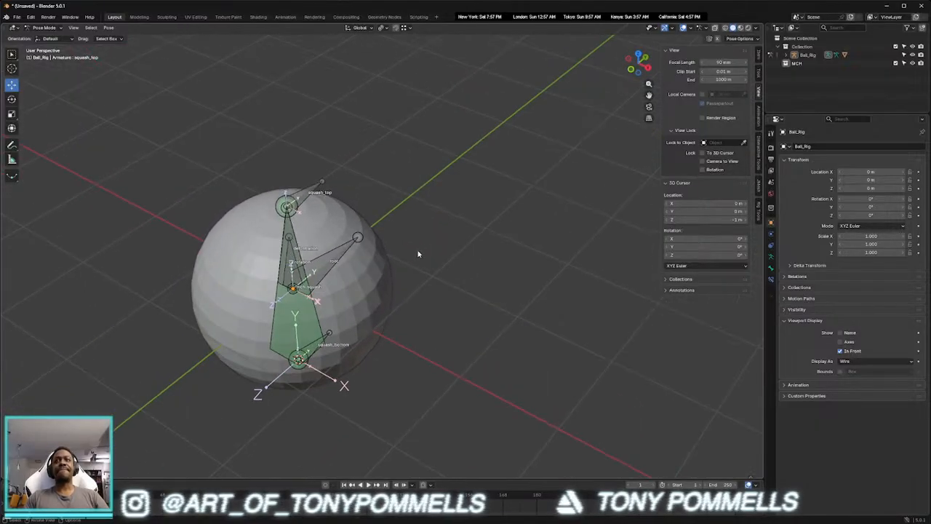
pyautogui.scroll(-3, 353, 297)
pyautogui.keyDown('shift'); pyautogui.moveTo(263, 253); pyautogui.dragTo(289, 255, button='middle'); pyautogui.keyUp('shift')
pyautogui.press('Tab')
pyautogui.moveTo(324, 302); pyautogui.dragTo(393, 281, button='middle')
pyautogui.click(338, 261)
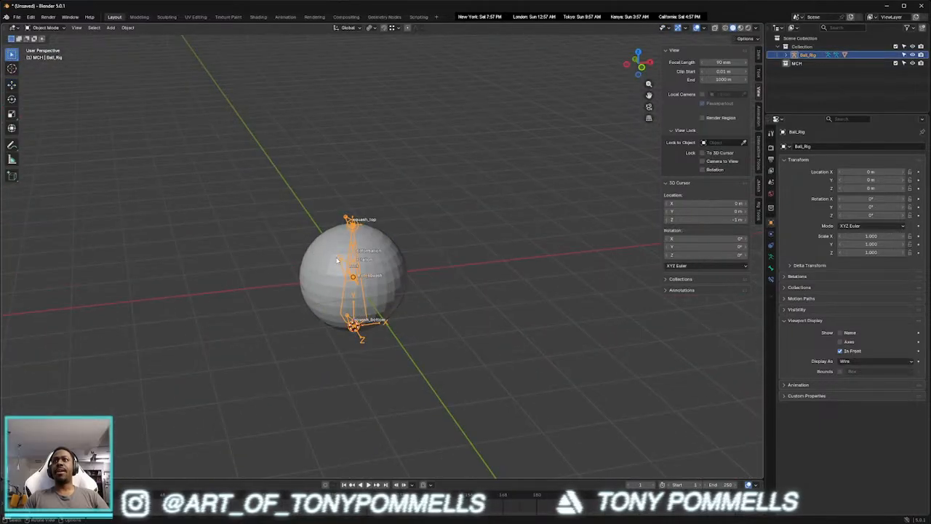
pyautogui.click(302, 248)
pyautogui.moveTo(306, 251); pyautogui.dragTo(268, 259, button='middle')
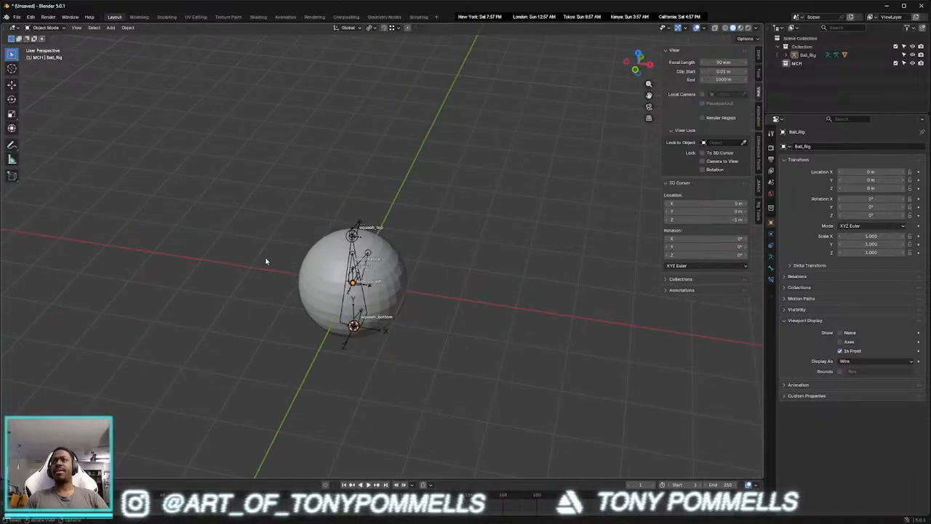
# Add a mesh circle at the 3D cursor, inside the MCH collection
pyautogui.hotkey('ctrl', 'Tab')
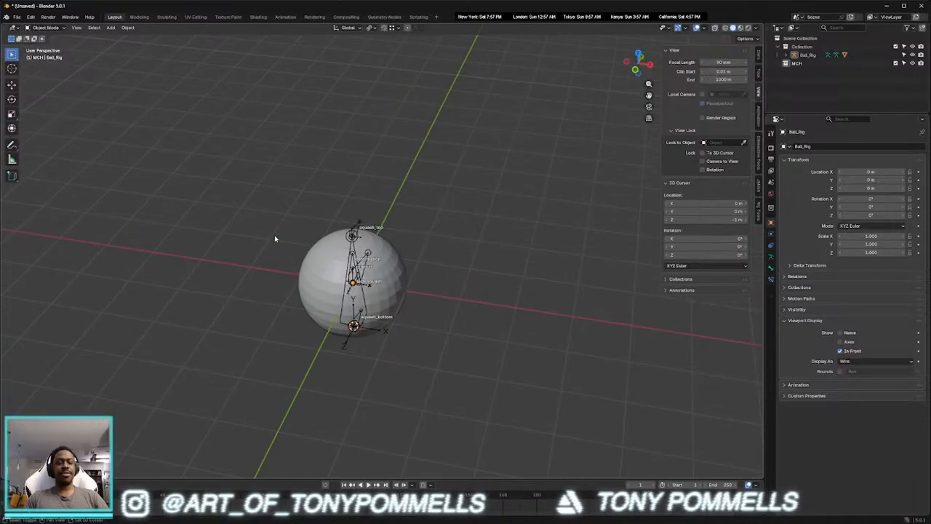
pyautogui.hotkey('shift', 'a')
pyautogui.moveTo(260, 169)
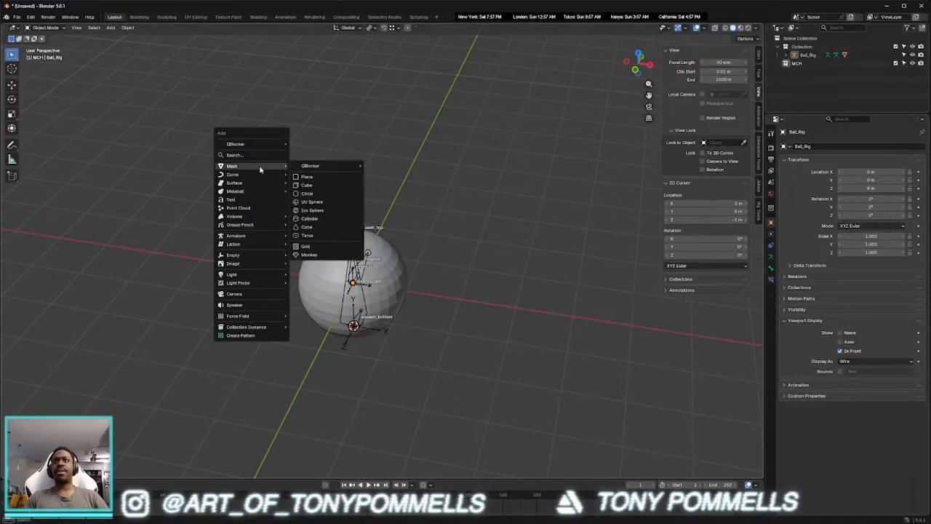
pyautogui.click(307, 193)
pyautogui.moveTo(407, 291); pyautogui.dragTo(427, 272, button='middle')
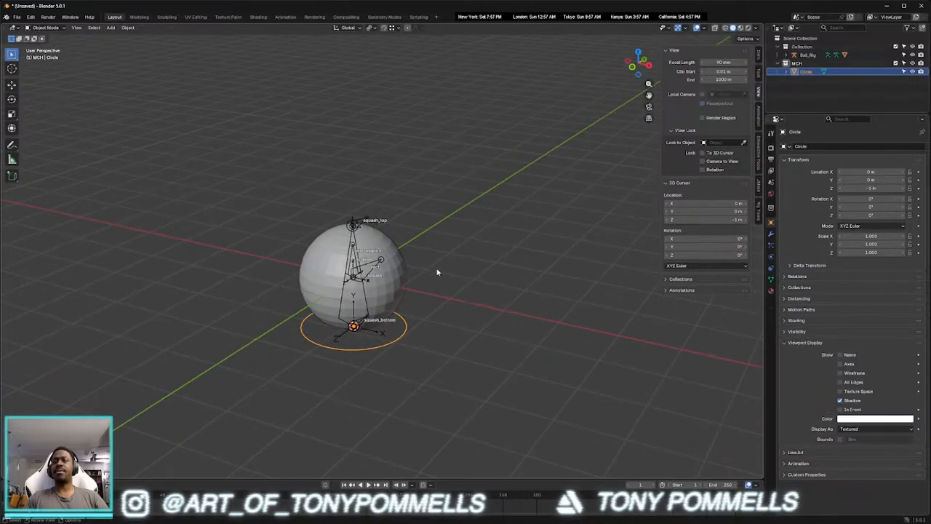
# Reset the 3D cursor to the world origin and snap the circle to it
pyautogui.hotkey('shift', 's')
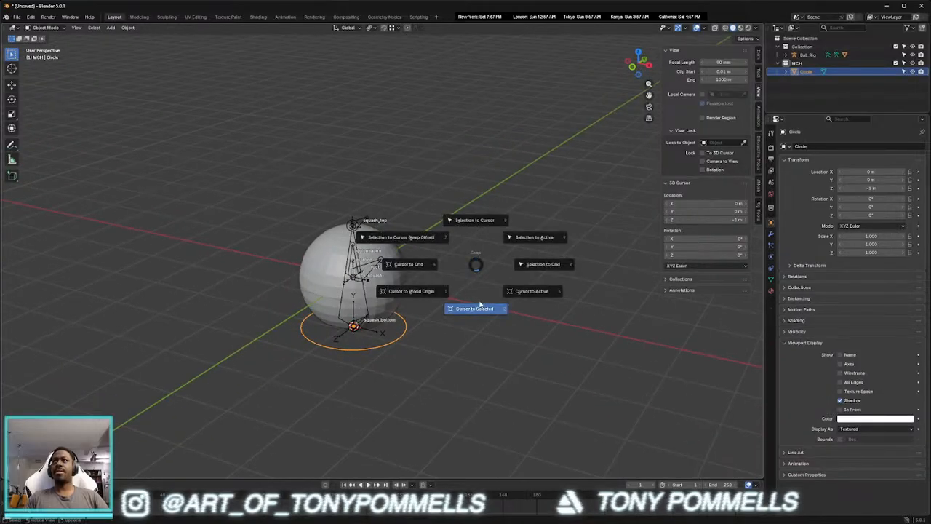
pyautogui.click(479, 304)
pyautogui.hotkey('shift', 's')
pyautogui.click(481, 237)
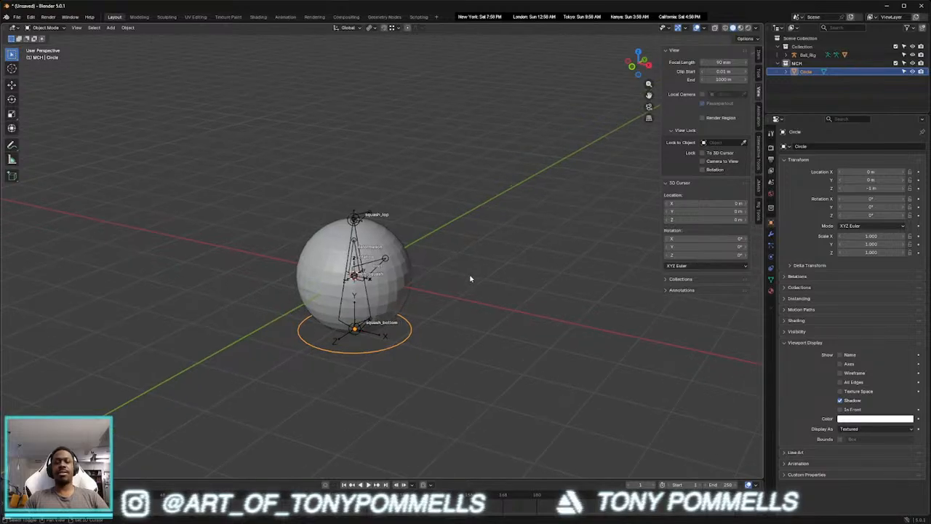
pyautogui.hotkey('shift', 'c')
pyautogui.hotkey('shift', 's')
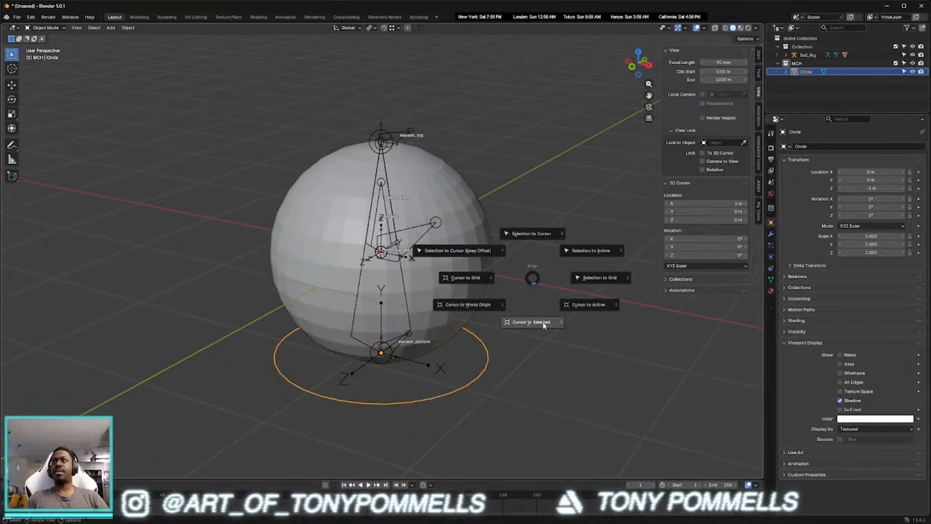
pyautogui.click(535, 248)
pyautogui.moveTo(540, 241); pyautogui.dragTo(528, 217, button='middle')
# Change the transform pivot point and scale the circle up to about 1.95 so it surrounds the ball
pyautogui.click(370, 30)
pyautogui.click(380, 47)
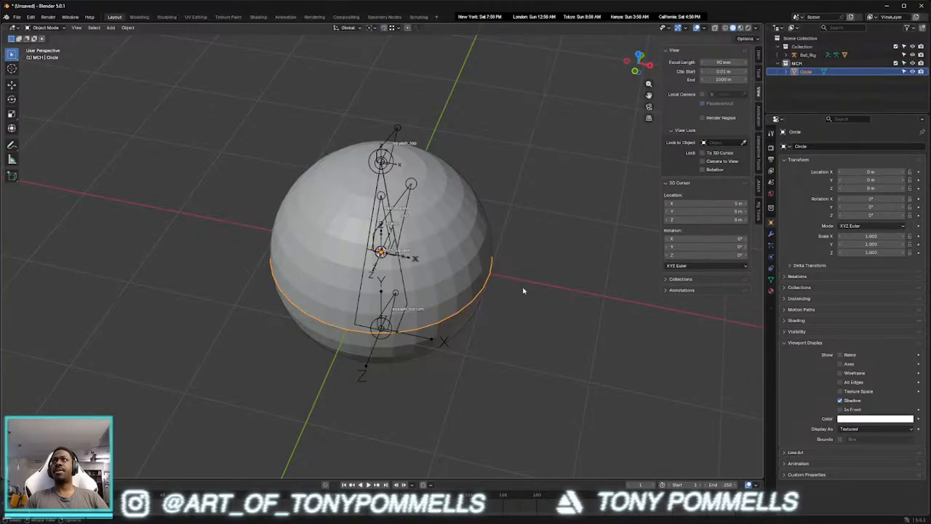
pyautogui.press('s')
pyautogui.click(643, 366)
pyautogui.moveTo(643, 366); pyautogui.dragTo(516, 306, button='middle')
# Duplicate the circle twice in place, keeping both copies at the origin
pyautogui.hotkey('shift', 'd')
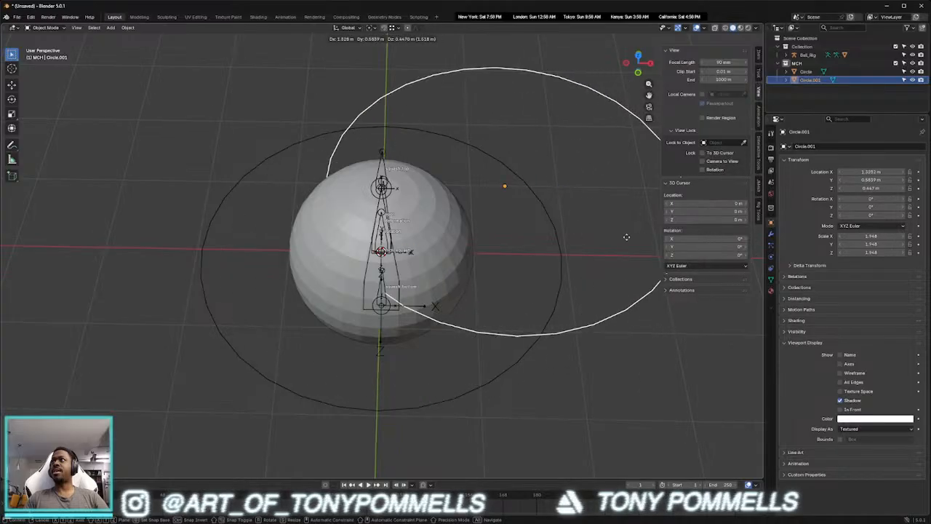
pyautogui.rightClick(530, 285)
pyautogui.hotkey('shift', 'd')
pyautogui.rightClick(524, 288)
pyautogui.moveTo(523, 289); pyautogui.dragTo(484, 327, button='middle')
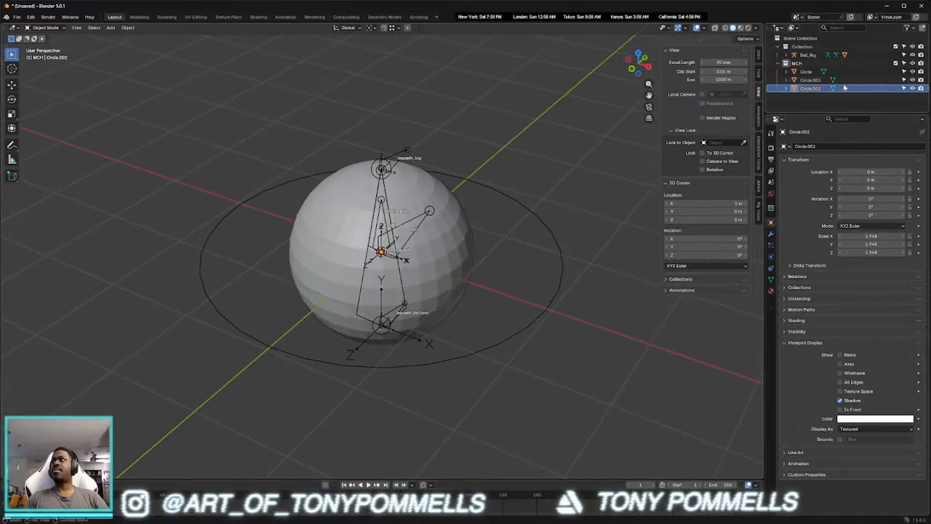
# Select the original Circle, hide all other objects and enter edit mode
pyautogui.click(806, 71)
pyautogui.moveTo(509, 240); pyautogui.dragTo(544, 253, button='middle')
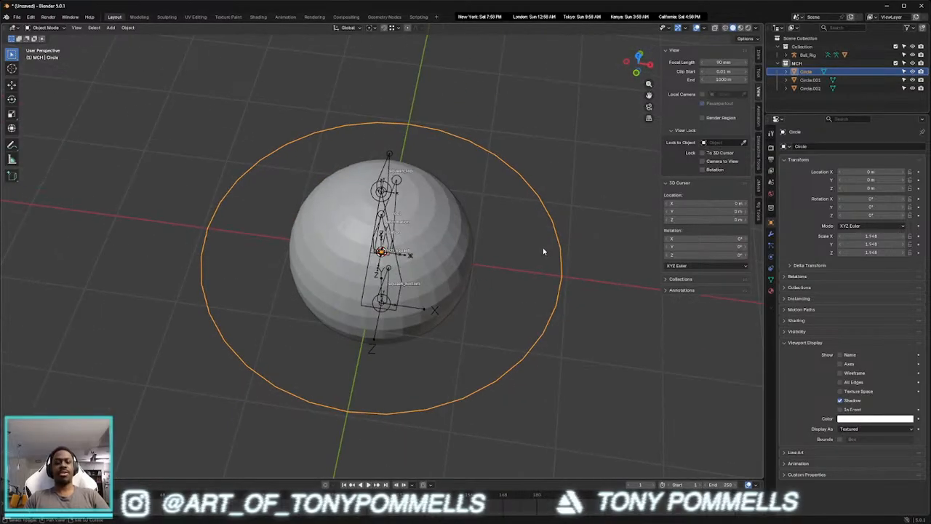
pyautogui.hotkey('shift', 'h')
pyautogui.moveTo(543, 250); pyautogui.dragTo(422, 253, button='middle')
pyautogui.hotkey('ctrl', 'Tab')
pyautogui.click(534, 250)
# Select the circle's four vertices on the X and Y axes and scale them outward into points
pyautogui.moveTo(225, 258); pyautogui.dragTo(178, 288)
pyautogui.keyDown('shift'); pyautogui.click(559, 233); pyautogui.keyUp('shift')
pyautogui.keyDown('shift'); pyautogui.click(362, 85); pyautogui.keyUp('shift')
pyautogui.keyDown('shift'); pyautogui.click(403, 433); pyautogui.keyUp('shift')
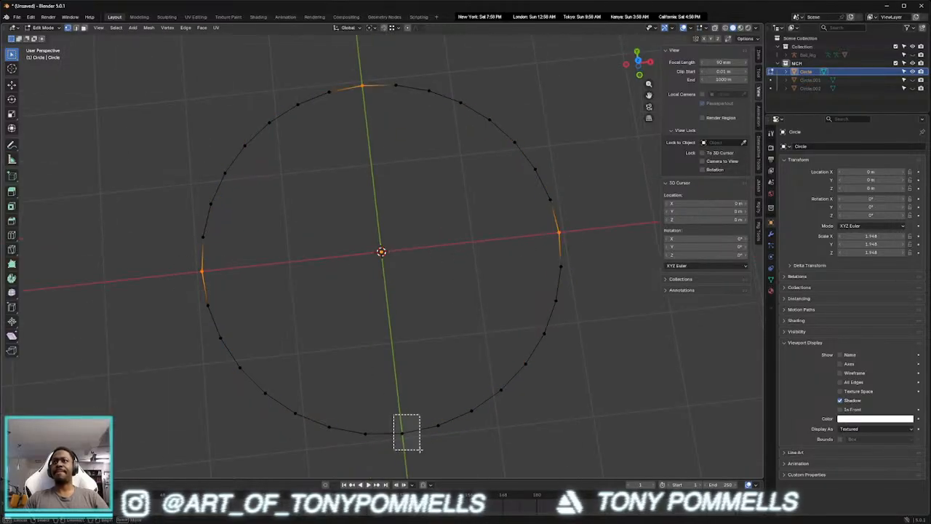
pyautogui.press('s')
pyautogui.click(446, 278)
# Select the circle's four diagonal vertices, scale them inward into notches, and clear the selection
pyautogui.moveTo(259, 161); pyautogui.dragTo(239, 145)
pyautogui.keyDown('shift'); pyautogui.click(489, 119); pyautogui.keyUp('shift')
pyautogui.keyDown('shift'); pyautogui.moveTo(505, 354); pyautogui.dragTo(540, 371); pyautogui.keyUp('shift')
pyautogui.keyDown('shift'); pyautogui.moveTo(285, 375); pyautogui.dragTo(255, 409); pyautogui.keyUp('shift')
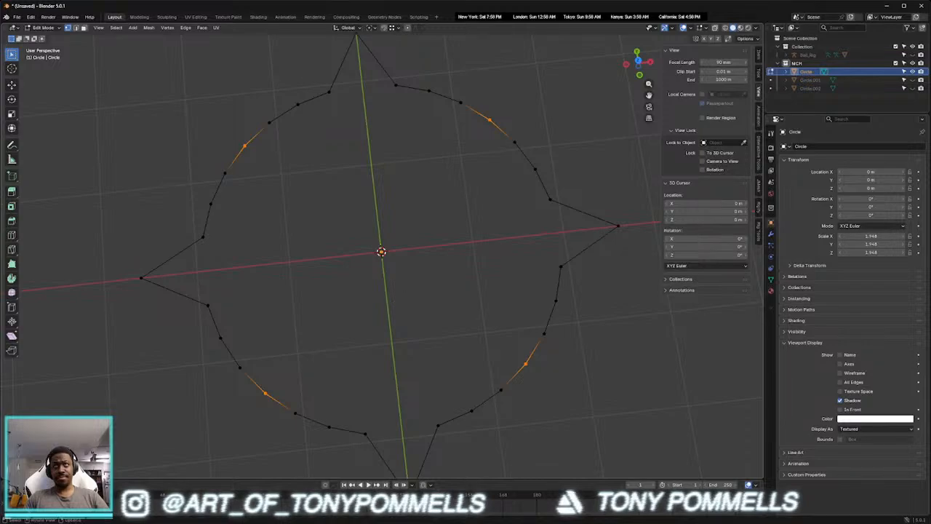
pyautogui.press('s')
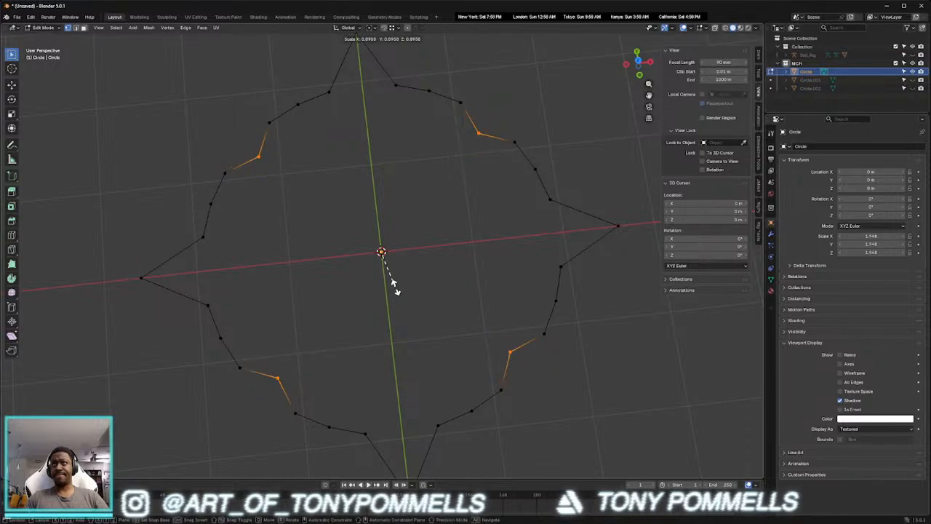
pyautogui.click(390, 282)
pyautogui.moveTo(403, 323); pyautogui.dragTo(401, 296, button='middle')
pyautogui.hotkey('alt', 'a')
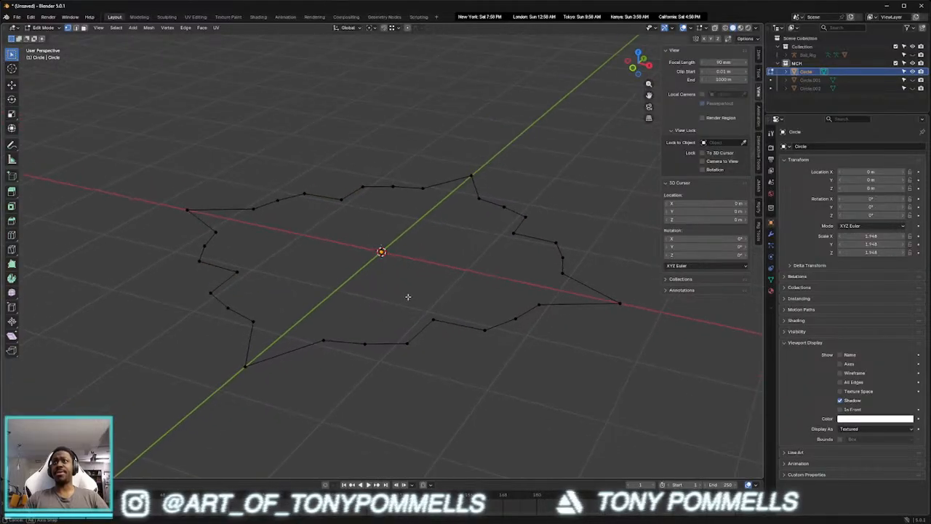
# Return the reshaped circle to object mode
pyautogui.hotkey('ctrl', 'Tab')
pyautogui.click(374, 304)
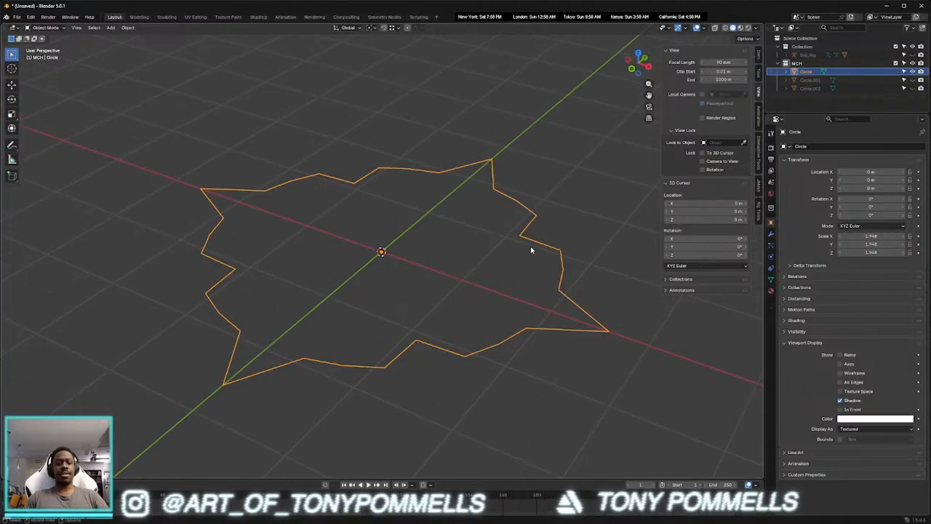
pyautogui.press('Tab')
pyautogui.moveTo(497, 246)
pyautogui.mouseDown(button='middle')
pyautogui.moveTo(485, 250)
pyautogui.moveTo(512, 245)
pyautogui.mouseUp(button='middle')
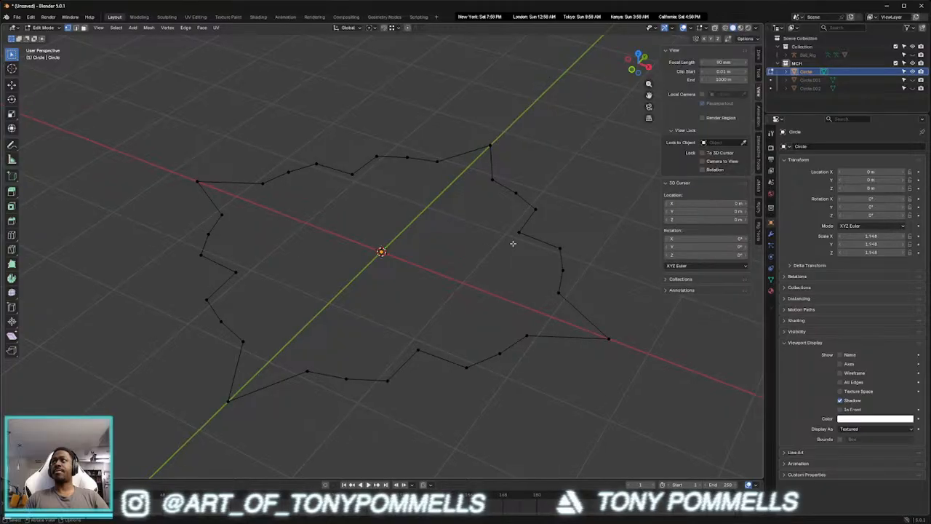
pyautogui.press('Tab')
# Open the reshaped circle's object name for editing, enter the prefix MCH_ and erase it
pyautogui.press('F2')
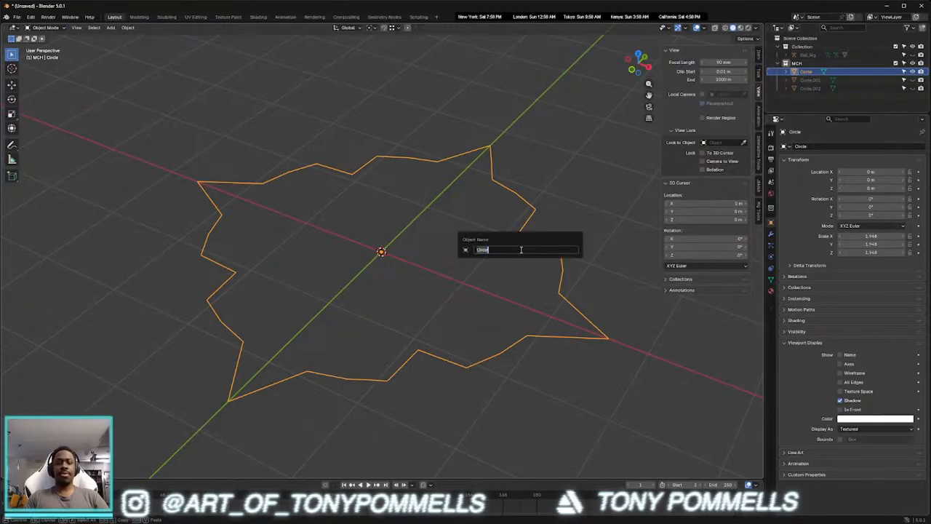
pyautogui.write('MCH_')
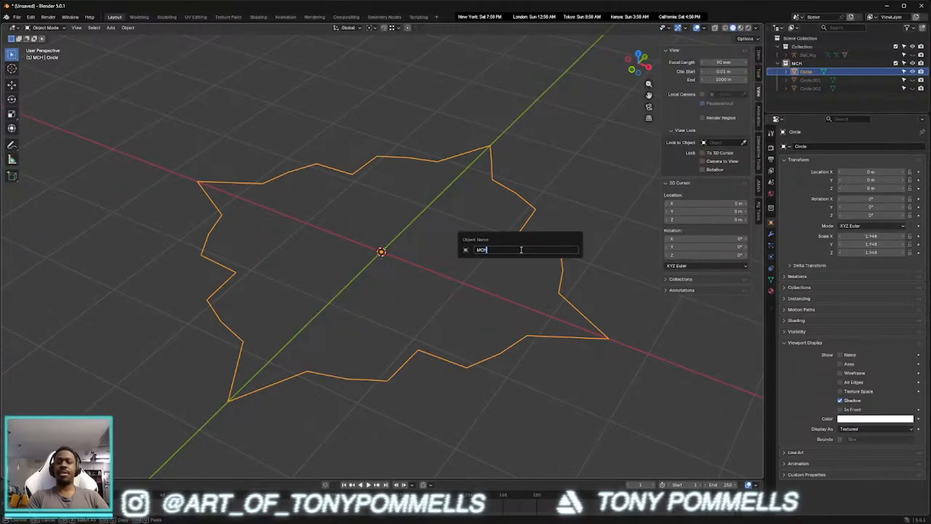
pyautogui.press('BackSpace')
pyautogui.press('BackSpace')
pyautogui.press('BackSpace')
pyautogui.press('BackSpace')
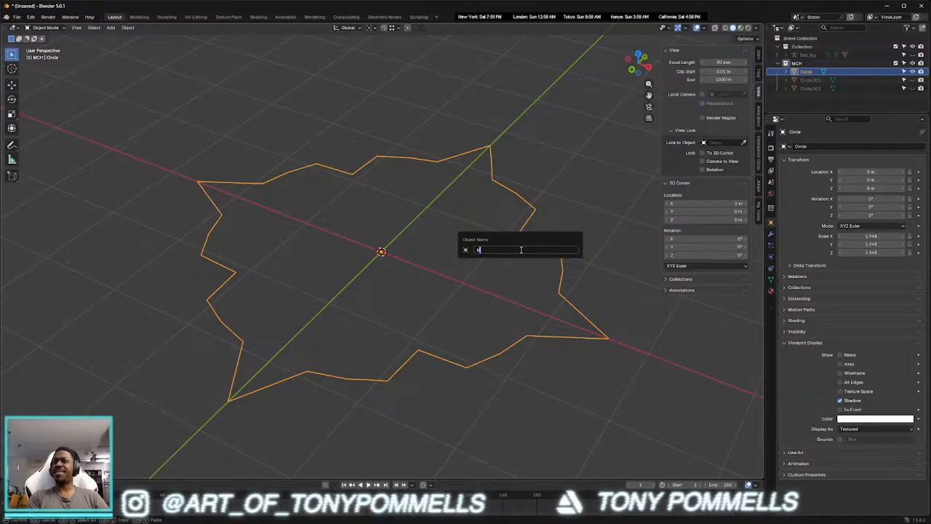
# Rename the spiked circle object as TGT_Root
pyautogui.write('MCH')
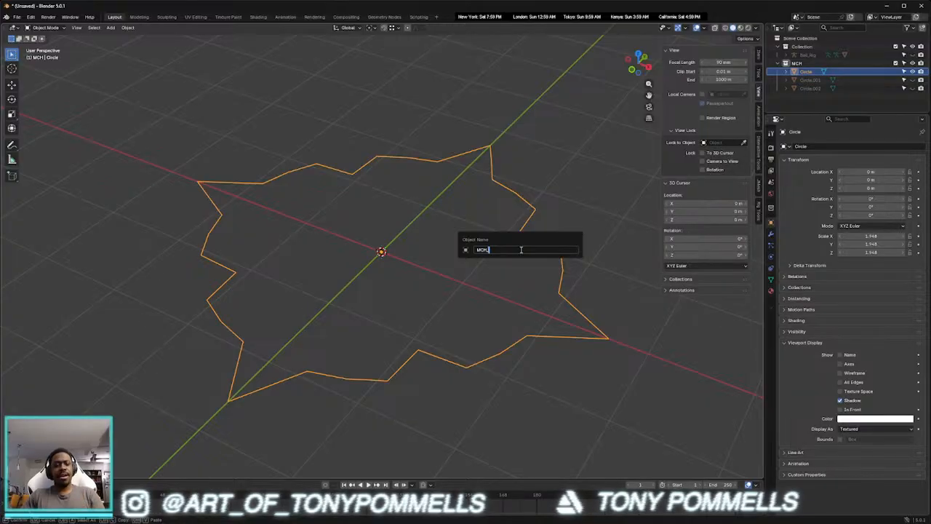
pyautogui.press('BackSpace')
pyautogui.press('BackSpace')
pyautogui.press('BackSpace')
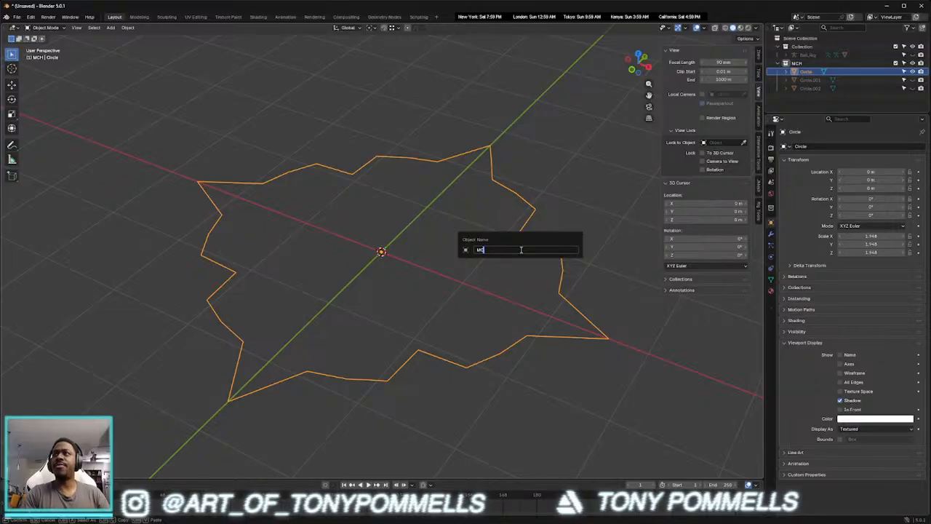
pyautogui.write('TGT_Ro')
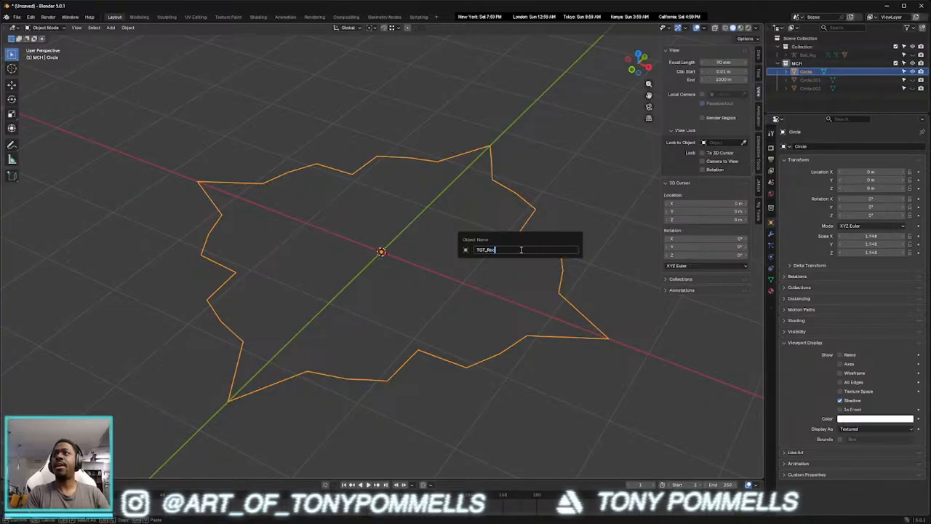
pyautogui.write('ot')
pyautogui.press('Return')
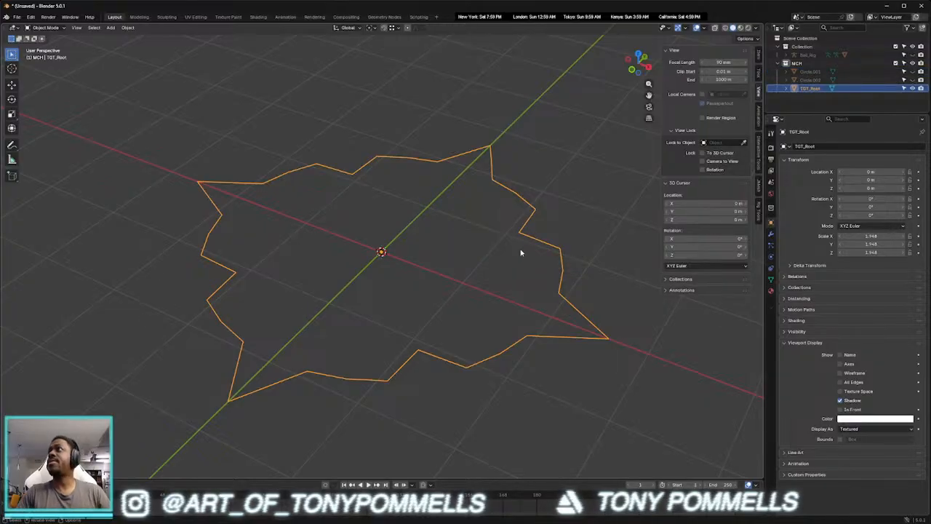
# Reveal all hidden objects and isolate the plain circle Circle.002 in the viewport
pyautogui.click(810, 80)
pyautogui.hotkey('shift', 'h')
pyautogui.hotkey('alt', 'h')
pyautogui.hotkey('shift', 'h')
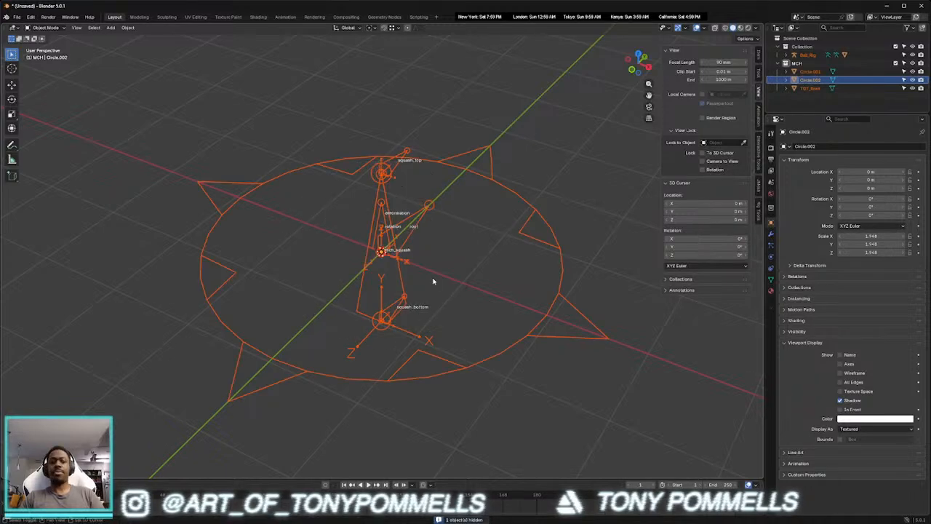
pyautogui.hotkey('alt', 'h')
pyautogui.hotkey('alt', 'a')
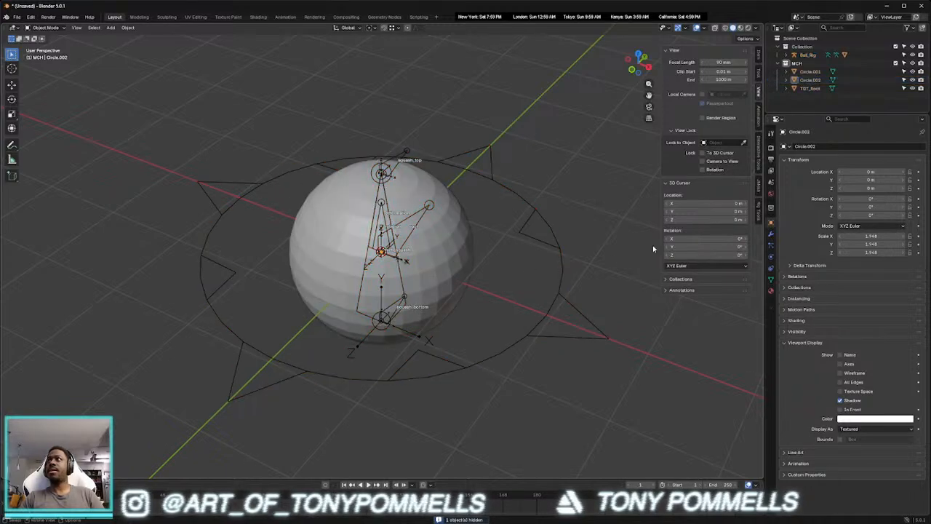
pyautogui.click(530, 208)
pyautogui.hotkey('shift', 'h')
pyautogui.moveTo(419, 298); pyautogui.dragTo(412, 308, button='middle')
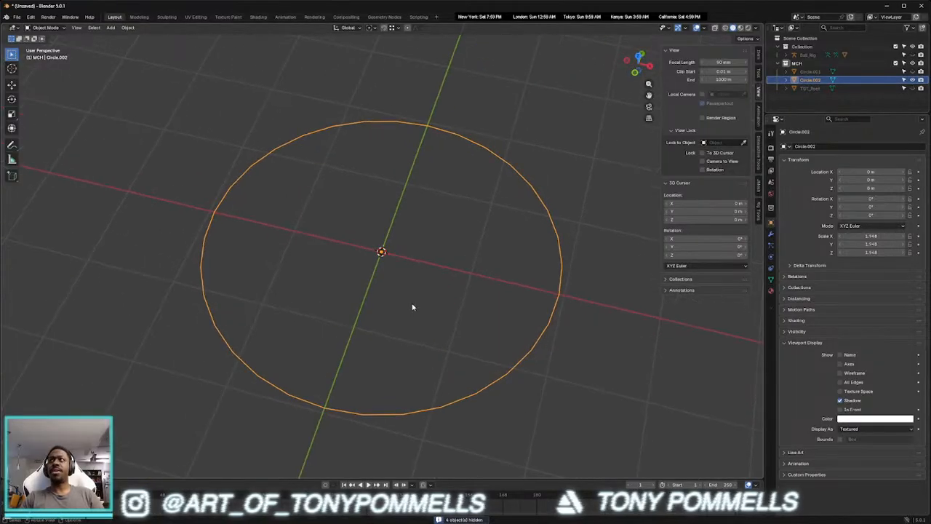
# Rename the isolated circle object as TGT_Squash
pyautogui.press('F2')
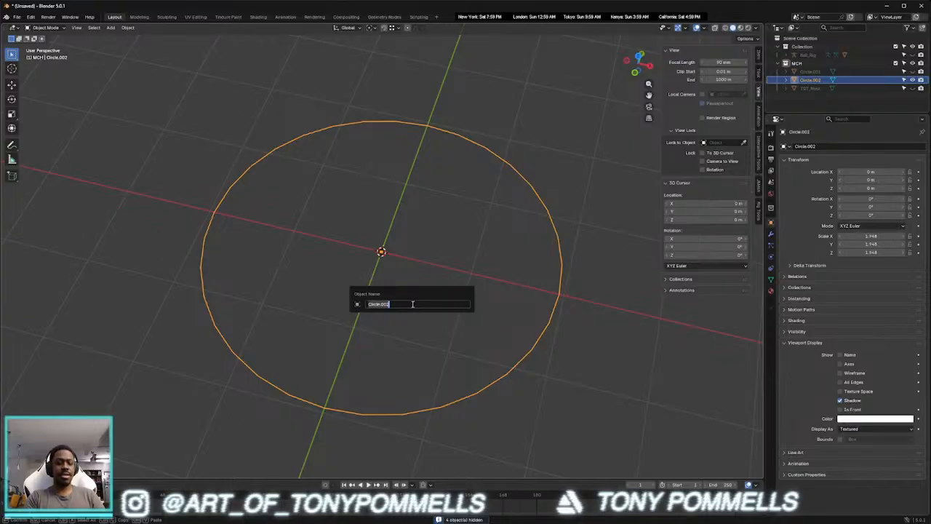
pyautogui.write('TGT_Squash')
pyautogui.press('Return')
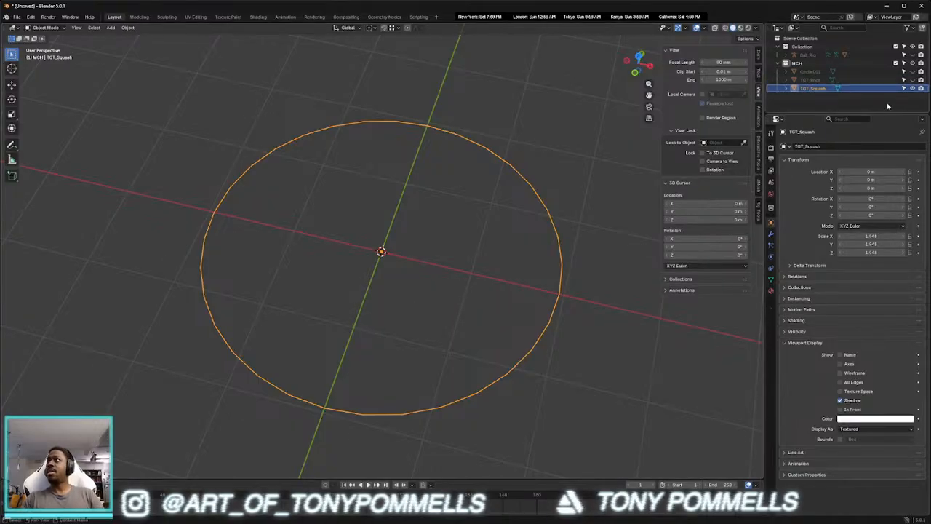
# Reveal the hidden objects and isolate Circle.001 in the viewport
pyautogui.click(817, 73)
pyautogui.hotkey('alt', 'h')
pyautogui.click(598, 195)
pyautogui.click(812, 72)
pyautogui.hotkey('shift', 'h')
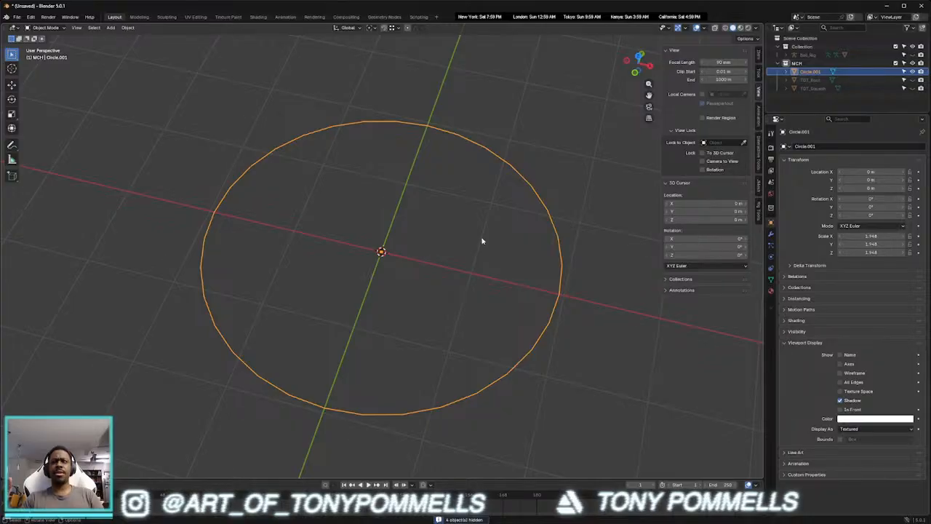
pyautogui.moveTo(485, 233); pyautogui.dragTo(426, 239, button='middle')
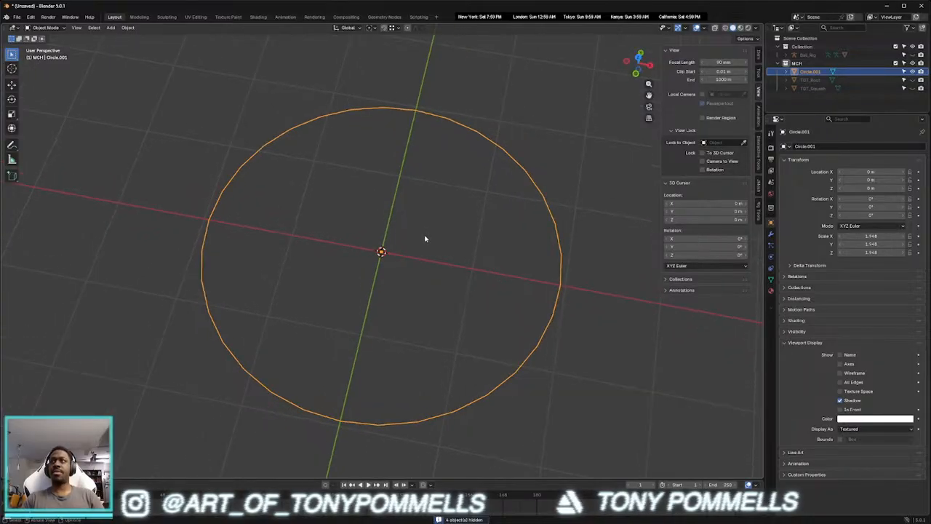
# Dissolve the vertices on the negative X half and the lower positive X quarter of the circle, keeping one quarter arc
pyautogui.press('Tab')
pyautogui.moveTo(322, 227); pyautogui.dragTo(335, 239, button='middle')
pyautogui.scroll(-2, 288, 225)
pyautogui.moveTo(235, 96); pyautogui.dragTo(368, 423)
pyautogui.press('x')
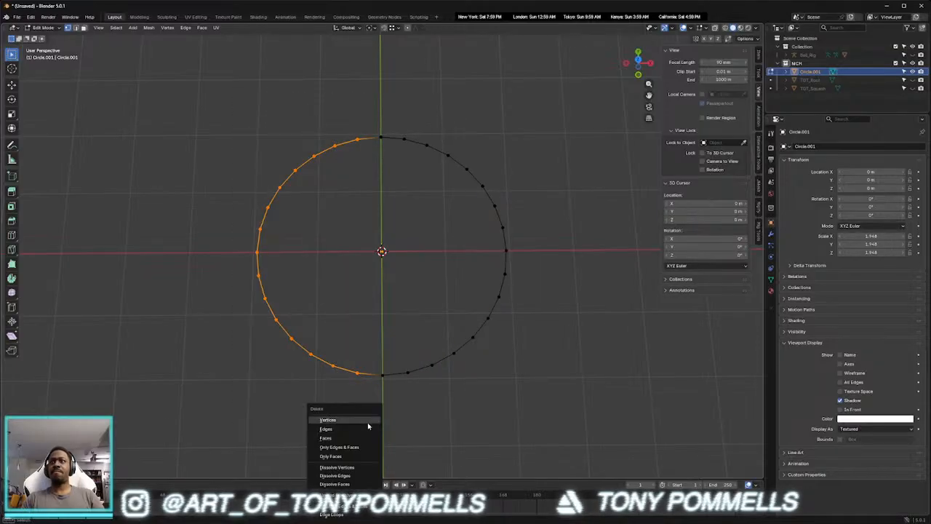
pyautogui.click(364, 468)
pyautogui.moveTo(591, 435); pyautogui.dragTo(329, 271)
pyautogui.press('x')
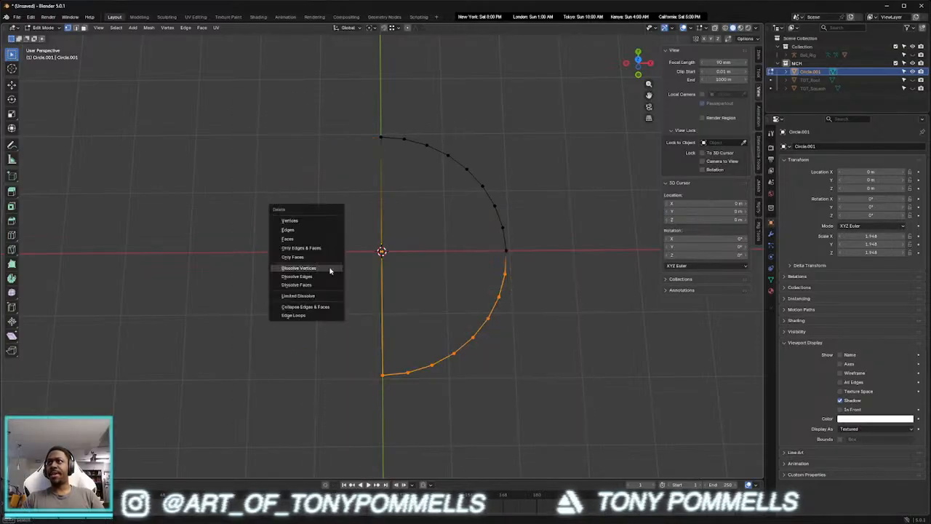
pyautogui.click(330, 271)
# Delete the straight edge closing the quarter arc and return to Object Mode
pyautogui.press('2')
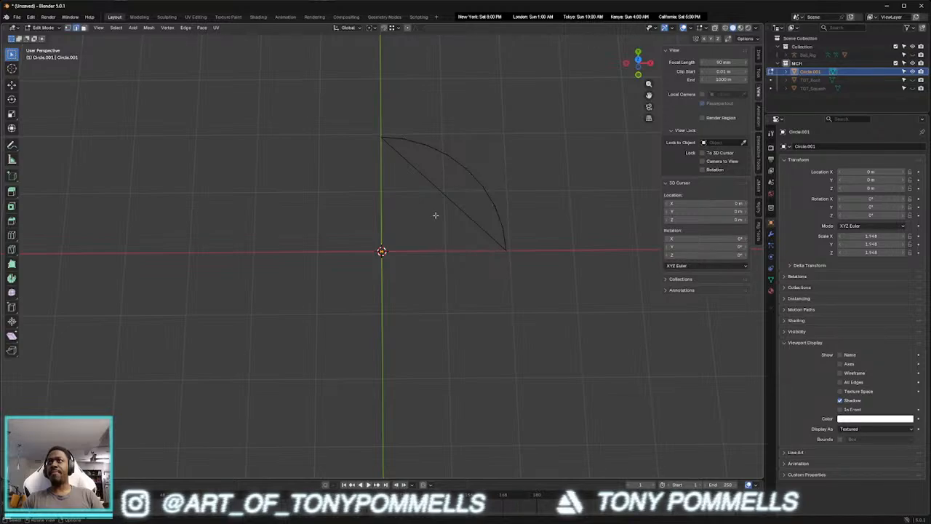
pyautogui.click(440, 195)
pyautogui.press('x')
pyautogui.click(428, 162)
pyautogui.keyDown('shift'); pyautogui.moveTo(451, 214); pyautogui.dragTo(434, 209, button='middle'); pyautogui.keyUp('shift')
pyautogui.hotkey('ctrl', 'Tab')
pyautogui.click(424, 210)
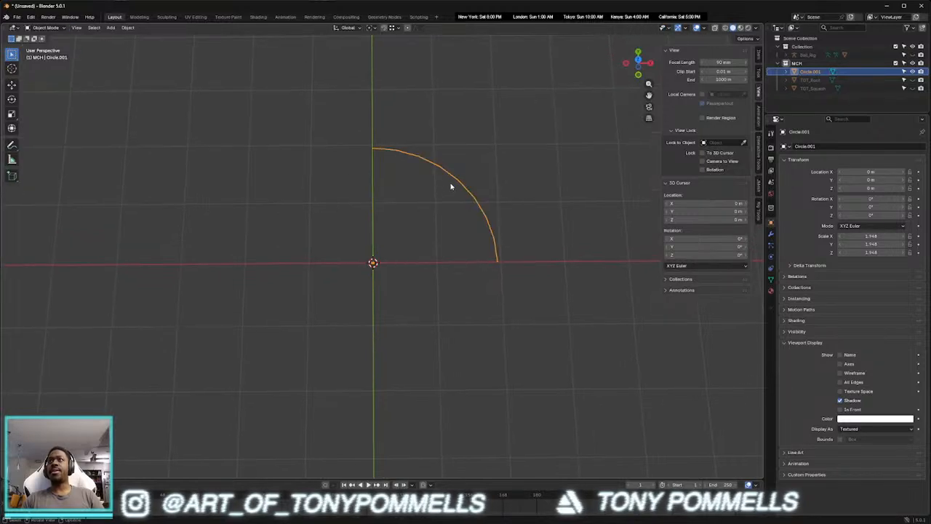
# Duplicate the quarter arc and scale the copy inward to about 0.87
pyautogui.hotkey('shift', 'd')
pyautogui.press('s')
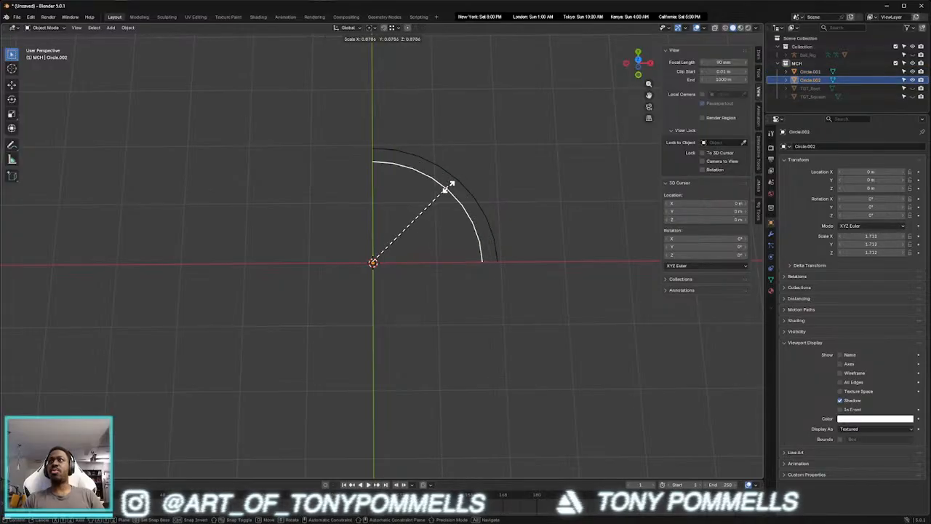
pyautogui.click(449, 186)
# Join the outer and inner quarter arcs into a single object
pyautogui.press('a')
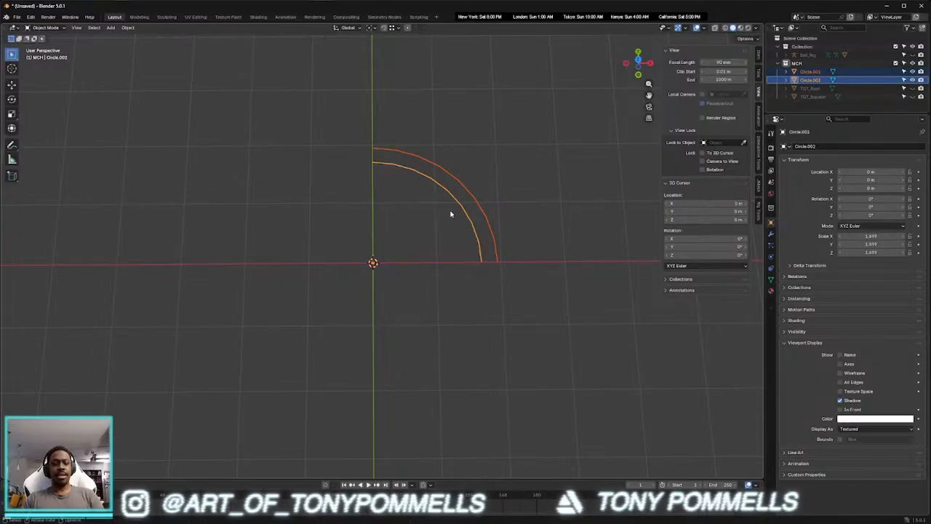
pyautogui.hotkey('ctrl', 'j')
pyautogui.click(514, 222)
pyautogui.keyDown('shift'); pyautogui.moveTo(486, 221); pyautogui.dragTo(424, 225, button='middle'); pyautogui.keyUp('shift')
pyautogui.click(434, 236)
# Extrude the inner arc's end vertex on the X axis inward along X by about 0.17 m
pyautogui.press('Tab')
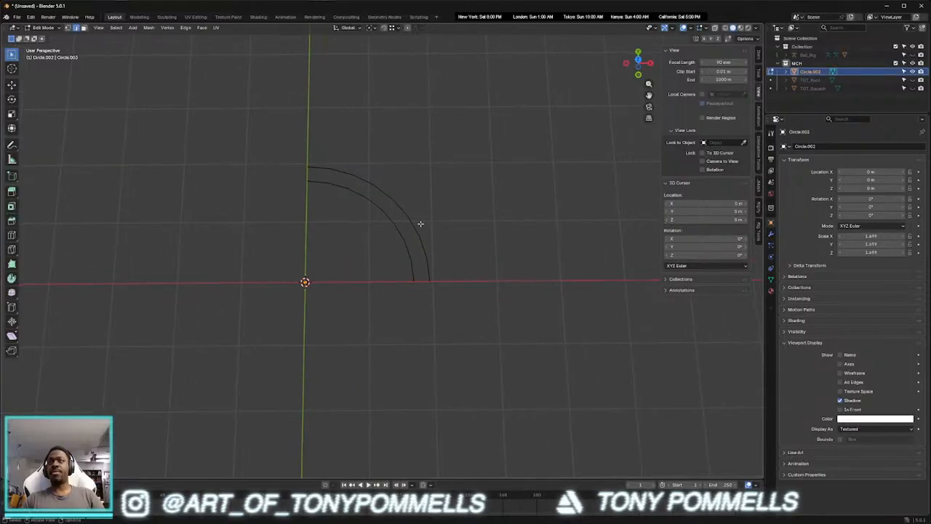
pyautogui.press('1')
pyautogui.click(415, 283)
pyautogui.scroll(1, 420, 298)
pyautogui.keyDown('shift'); pyautogui.moveTo(419, 300); pyautogui.dragTo(403, 297, button='middle'); pyautogui.keyUp('shift')
pyautogui.press('g')
pyautogui.press('x')
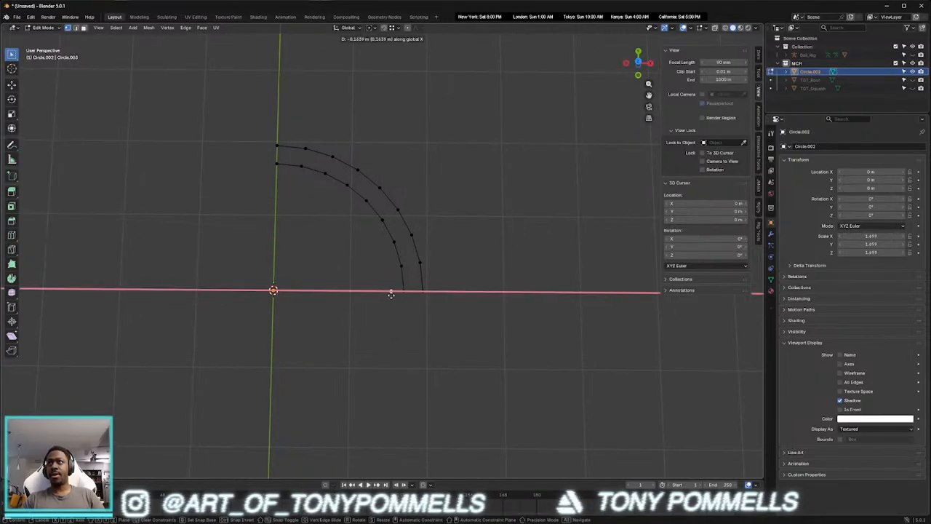
pyautogui.click(391, 293)
# Extrude two slanted edges from the new vertex to form the arrowhead's tip and its outer corner
pyautogui.keyDown('shift'); pyautogui.moveTo(392, 293); pyautogui.dragTo(348, 287, button='middle'); pyautogui.keyUp('shift')
pyautogui.press('e')
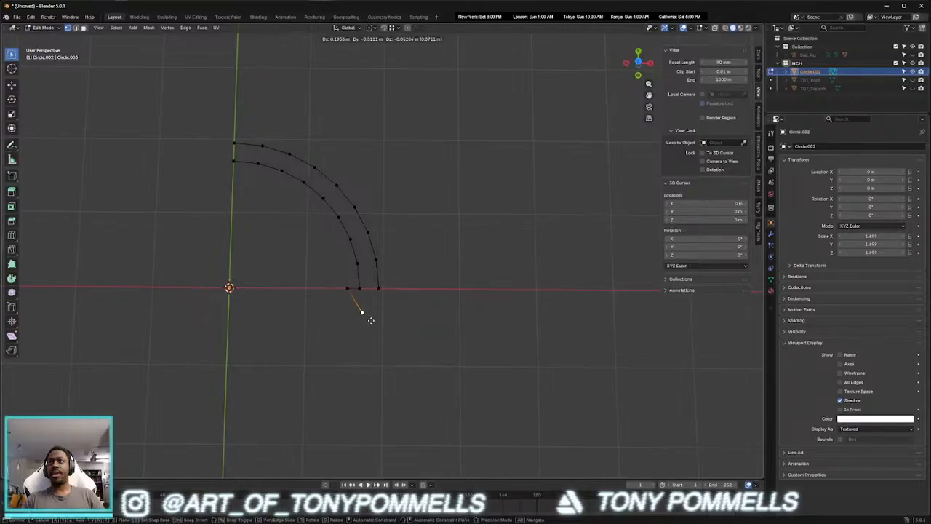
pyautogui.click(382, 326)
pyautogui.press('e')
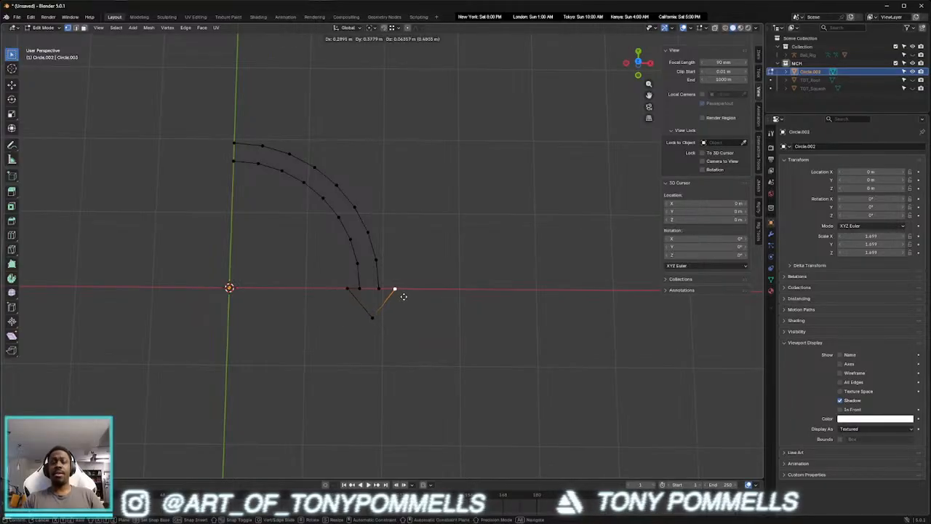
pyautogui.click(402, 296)
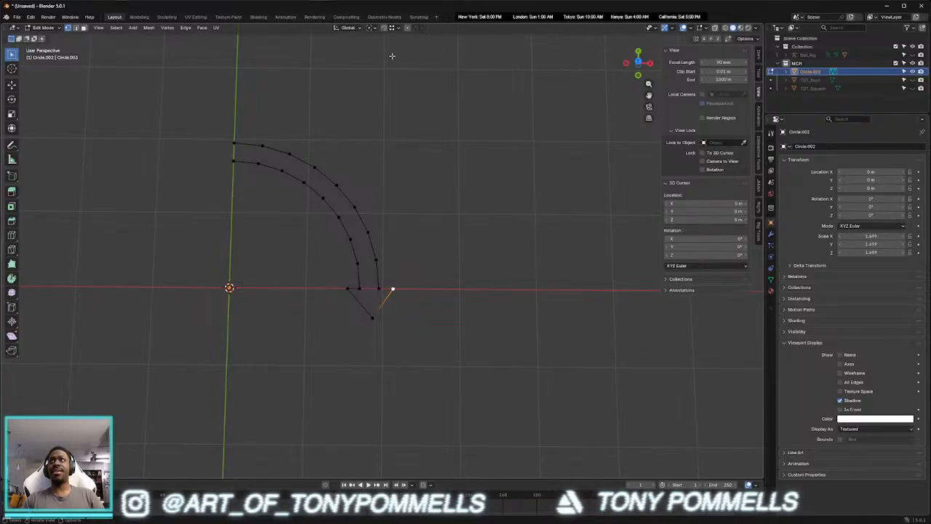
# Turn on snapping, extrude the arrowhead's outer corner onto the outer arc's end vertex, and return to Object Mode
pyautogui.click(384, 29)
pyautogui.press('e')
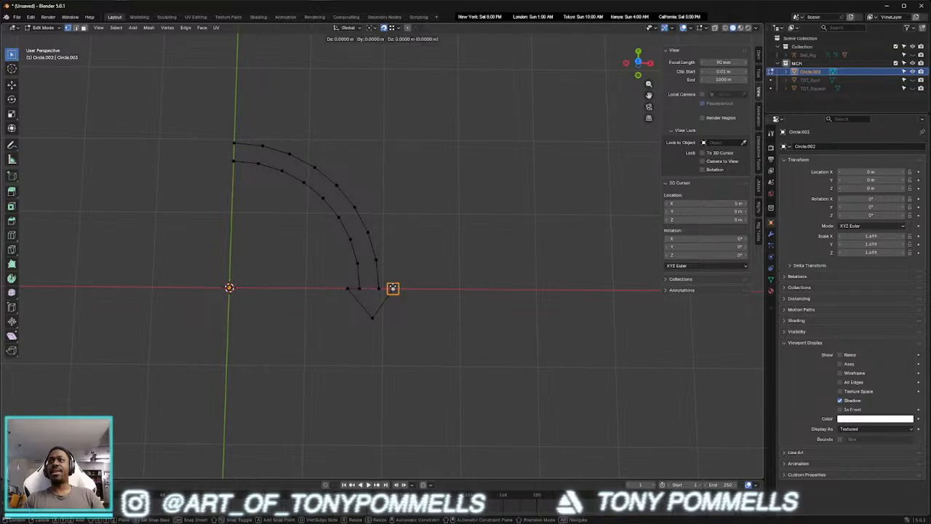
pyautogui.click(380, 291)
pyautogui.rightClick(429, 221)
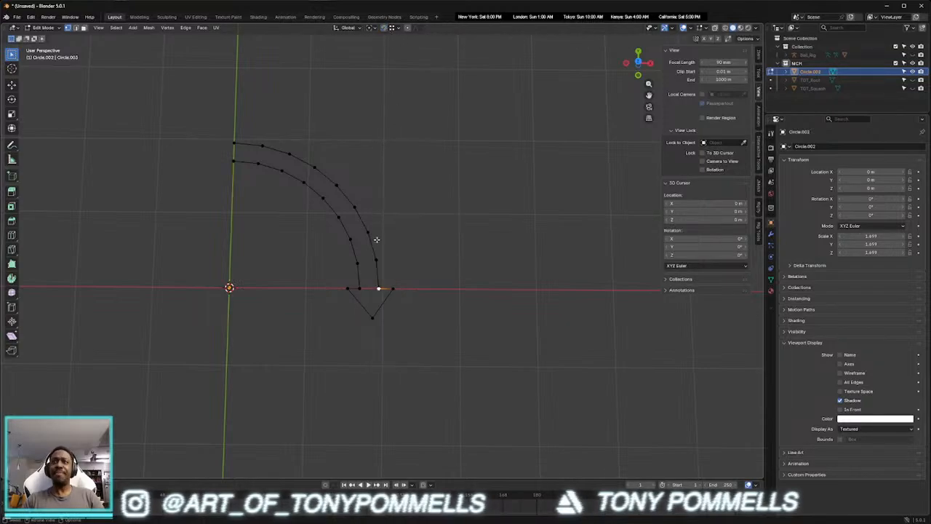
pyautogui.hotkey('ctrl', 'Tab')
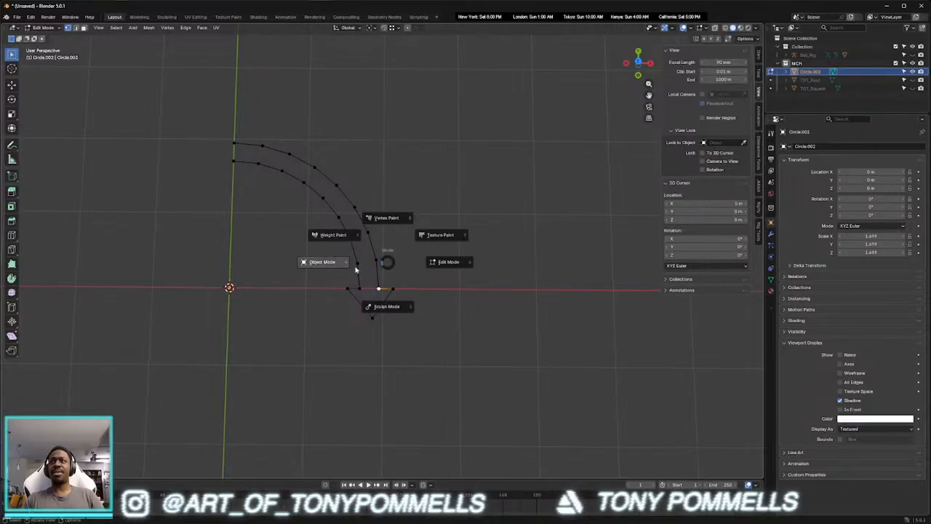
pyautogui.click(356, 269)
pyautogui.moveTo(369, 255); pyautogui.dragTo(393, 281, button='middle')
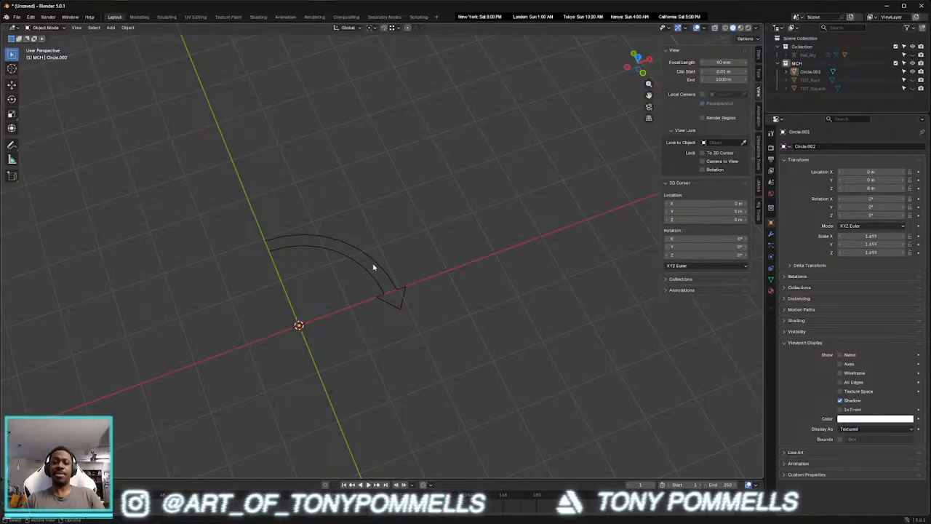
# Duplicate the curved arrow in place at its original size
pyautogui.click(366, 276)
pyautogui.moveTo(377, 218); pyautogui.dragTo(369, 269, button='middle')
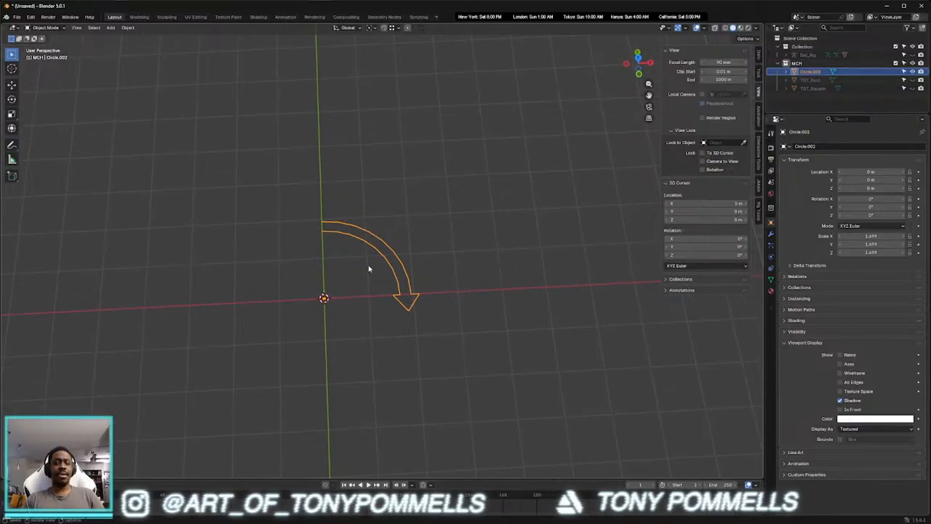
pyautogui.click(360, 272)
pyautogui.scroll(-2, 361, 271)
pyautogui.moveTo(360, 272); pyautogui.dragTo(454, 192)
pyautogui.keyDown('shift'); pyautogui.moveTo(357, 258); pyautogui.dragTo(396, 245, button='middle'); pyautogui.keyUp('shift')
pyautogui.hotkey('shift', 'd')
pyautogui.press('s')
pyautogui.rightClick(418, 263)
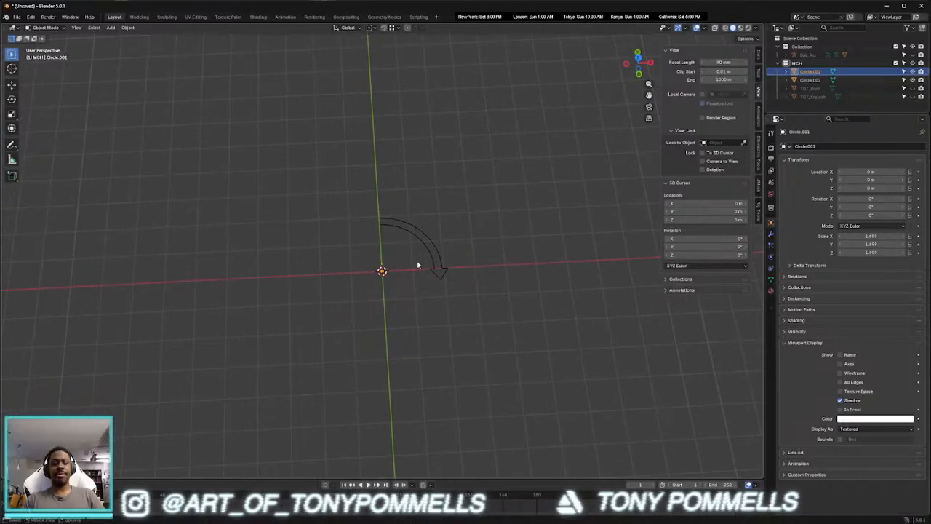
# Rotate the copied arrow about Z to follow the first around the circle, and place a third copy at Z rotation -247.8°
pyautogui.hotkey('shift', 'space')
pyautogui.press('r')
pyautogui.moveTo(407, 290); pyautogui.dragTo(347, 139)
pyautogui.hotkey('shift', 'd')
pyautogui.rightClick(345, 282)
# Join the three curved arrows into one object
pyautogui.moveTo(272, 197); pyautogui.dragTo(447, 299)
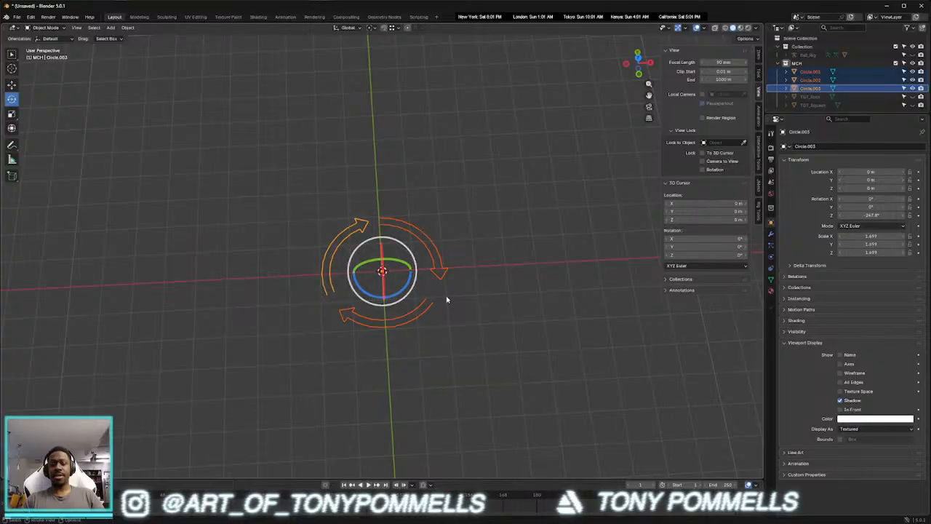
pyautogui.hotkey('ctrl', 'j')
pyautogui.click(438, 297)
pyautogui.moveTo(438, 297); pyautogui.dragTo(369, 255, button='middle')
pyautogui.scroll(5, 368, 255)
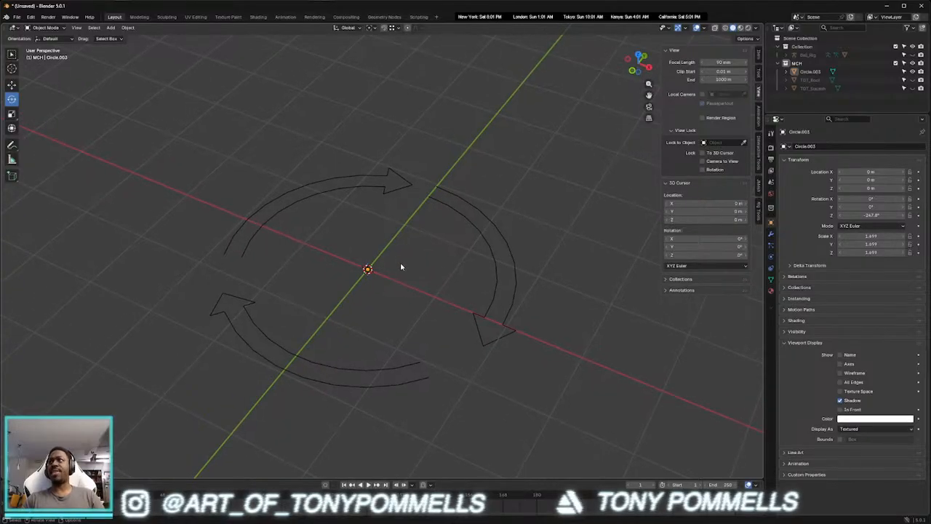
pyautogui.scroll(-3, 426, 276)
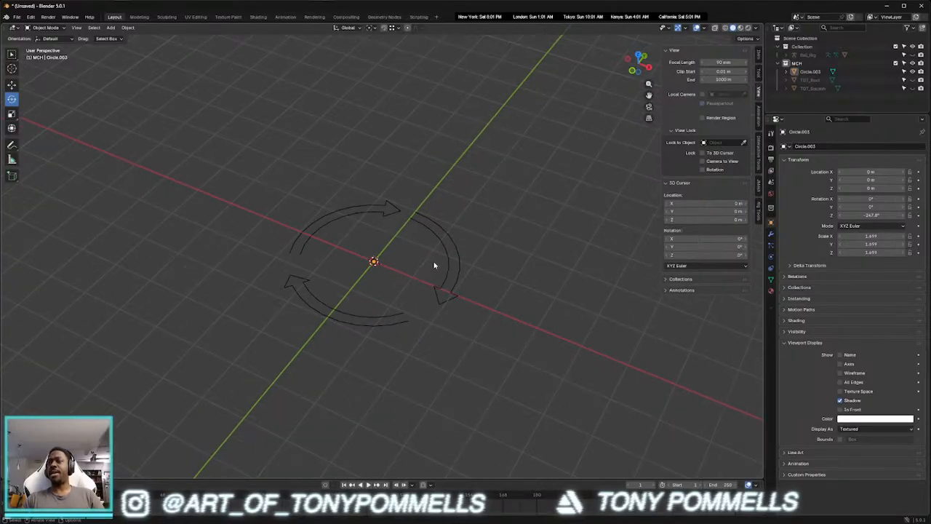
# Rename the joined arrows object as TGT_Rotation
pyautogui.doubleClick(808, 72)
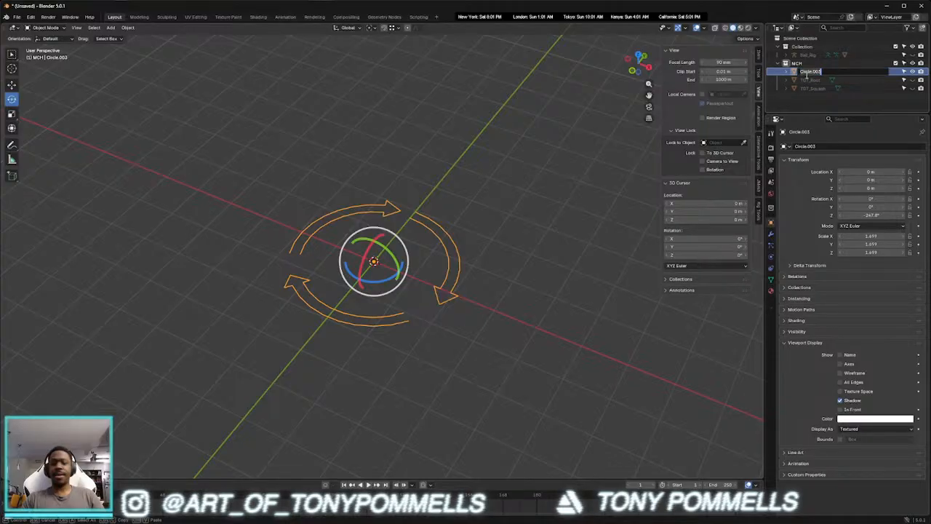
pyautogui.write('TGT_Root')
pyautogui.press('BackSpace')
pyautogui.press('BackSpace')
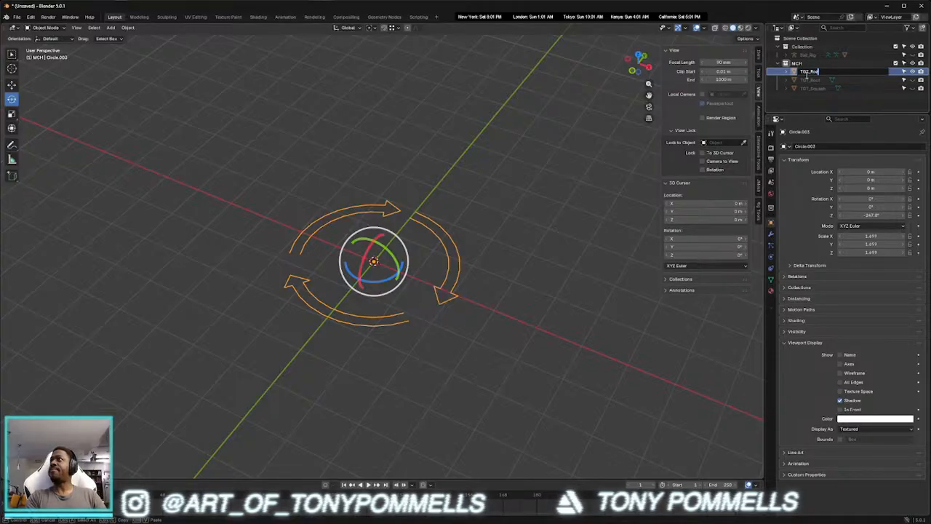
pyautogui.write('tation')
pyautogui.press('Return')
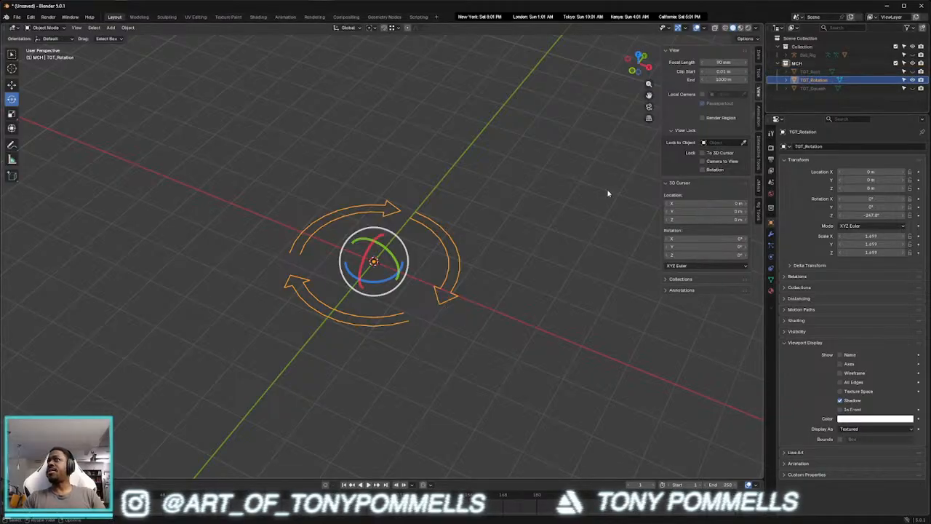
pyautogui.click(534, 250)
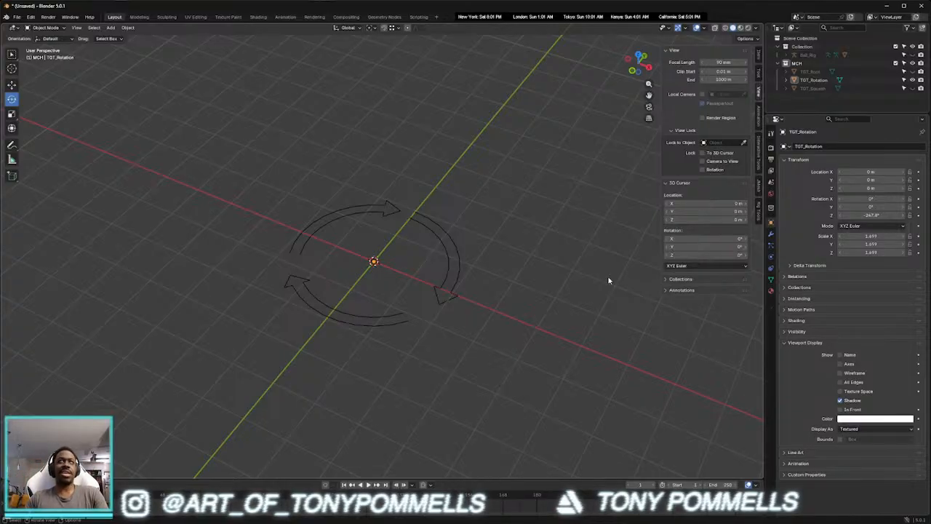
pyautogui.moveTo(489, 265); pyautogui.dragTo(432, 294)
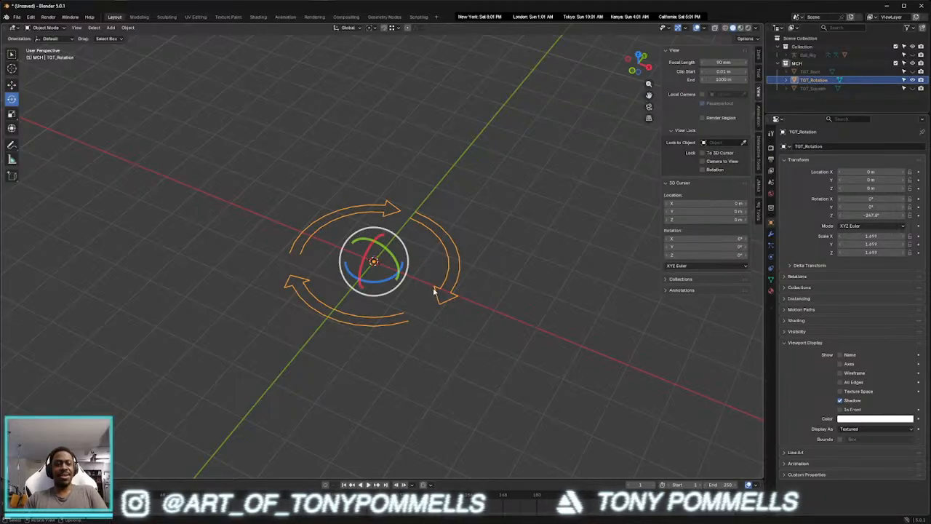
pyautogui.press('w')
pyautogui.click(475, 289)
pyautogui.moveTo(470, 294); pyautogui.dragTo(457, 318, button='middle')
pyautogui.click(442, 287)
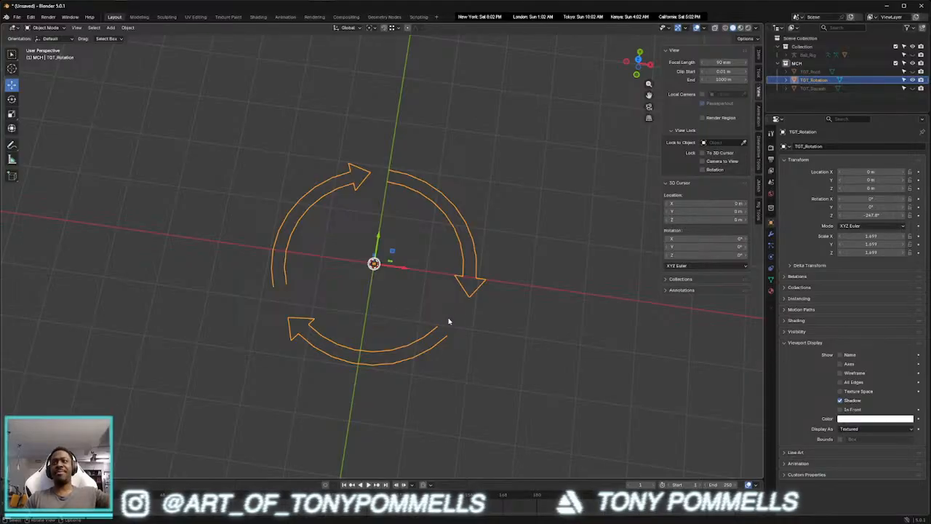
pyautogui.moveTo(427, 316); pyautogui.dragTo(422, 288, button='middle')
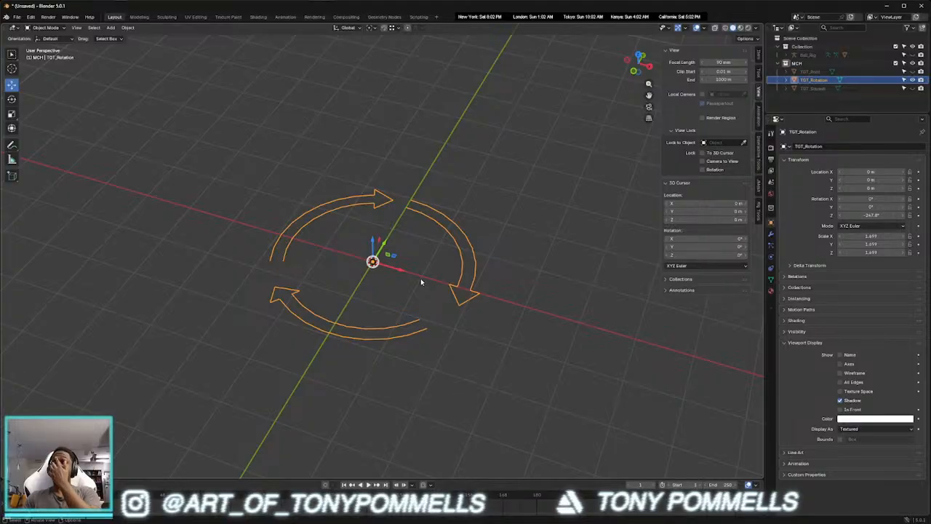
# Collapse and exclude the MCH collection of control shapes, and unhide and select the ball rig armature
pyautogui.click(480, 186)
pyautogui.click(778, 63)
pyautogui.click(896, 64)
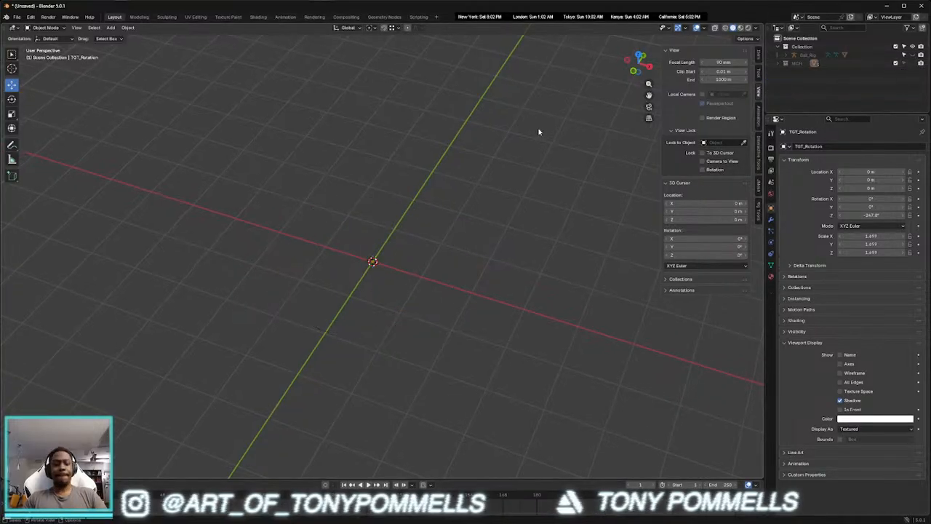
pyautogui.hotkey('alt', 'h')
pyautogui.click(484, 214)
pyautogui.moveTo(484, 214); pyautogui.dragTo(445, 201, button='middle')
pyautogui.click(389, 224)
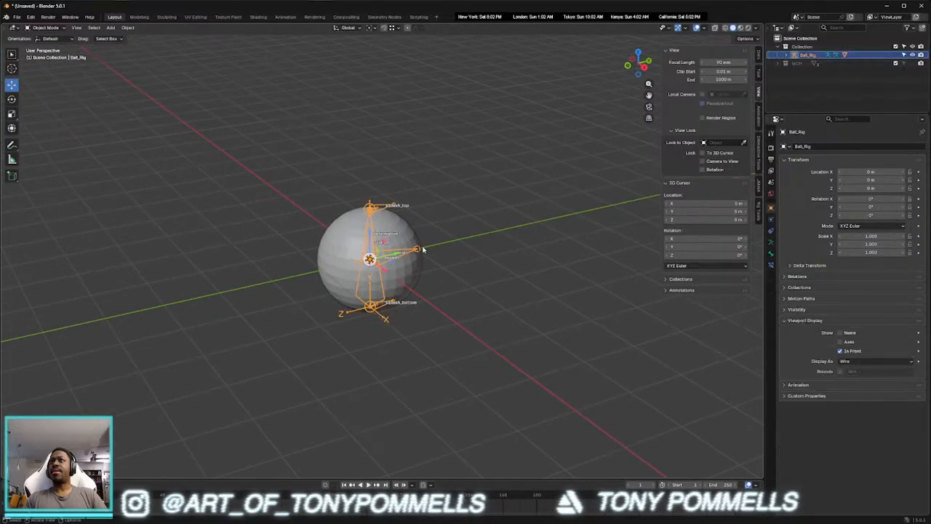
# In Edit Mode, move the mch_squash bone into a new bone collection named MCH
pyautogui.moveTo(390, 224); pyautogui.dragTo(401, 245, button='middle')
pyautogui.hotkey('ctrl', 'Tab')
pyautogui.click(451, 245)
pyautogui.scroll(4, 415, 248)
pyautogui.moveTo(355, 154); pyautogui.dragTo(388, 166, button='middle')
pyautogui.click(361, 168)
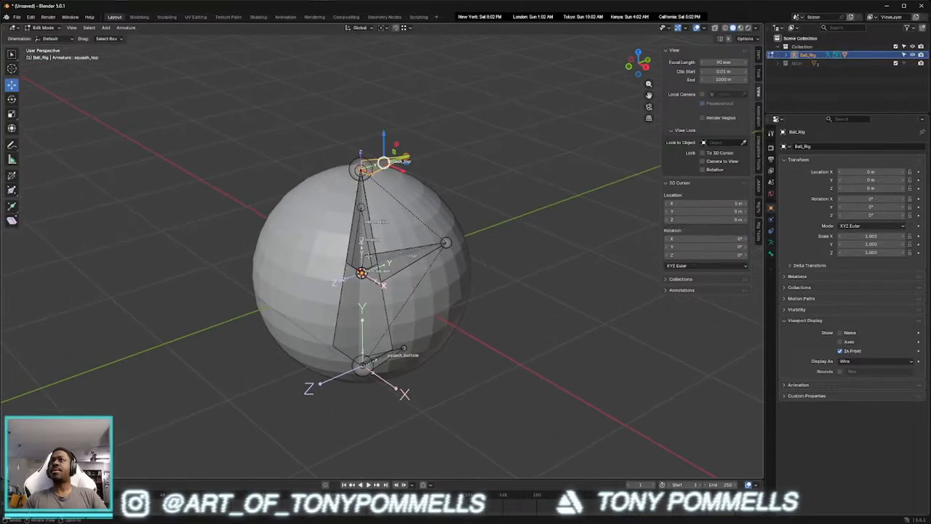
pyautogui.press('m')
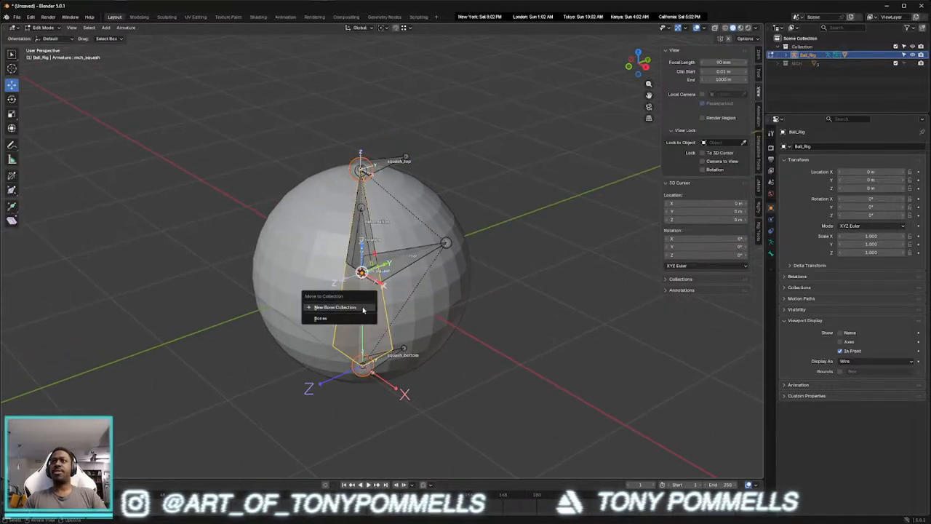
pyautogui.click(342, 315)
pyautogui.write('MCH_')
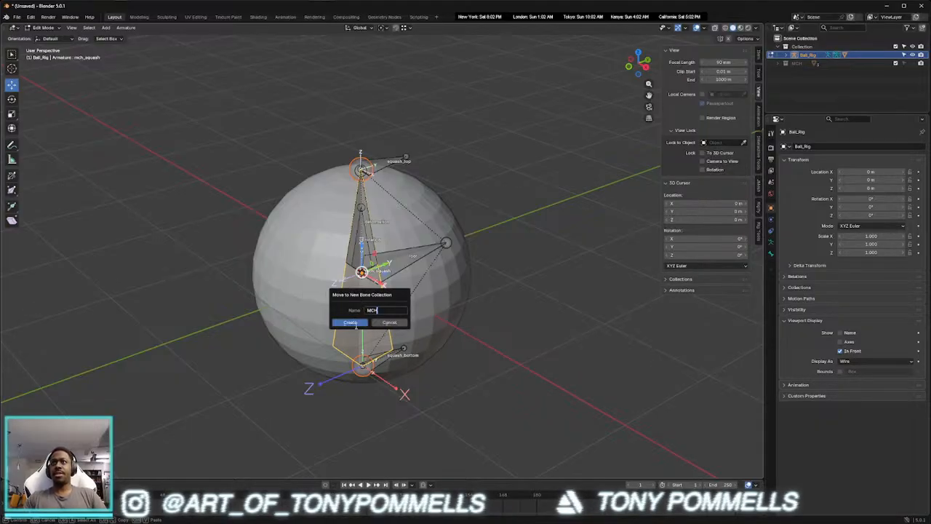
pyautogui.click(356, 325)
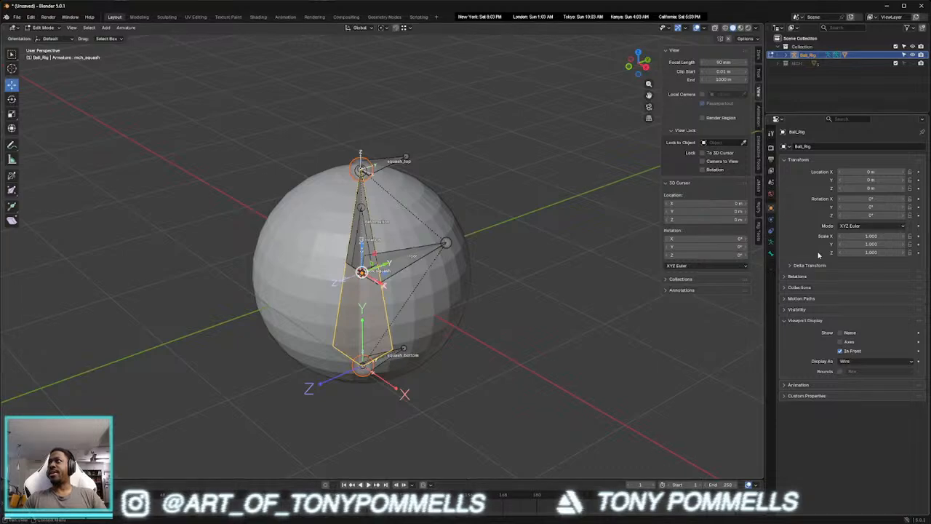
# Switch the armature to Pose Mode and hide its MCH bone collection
pyautogui.click(771, 240)
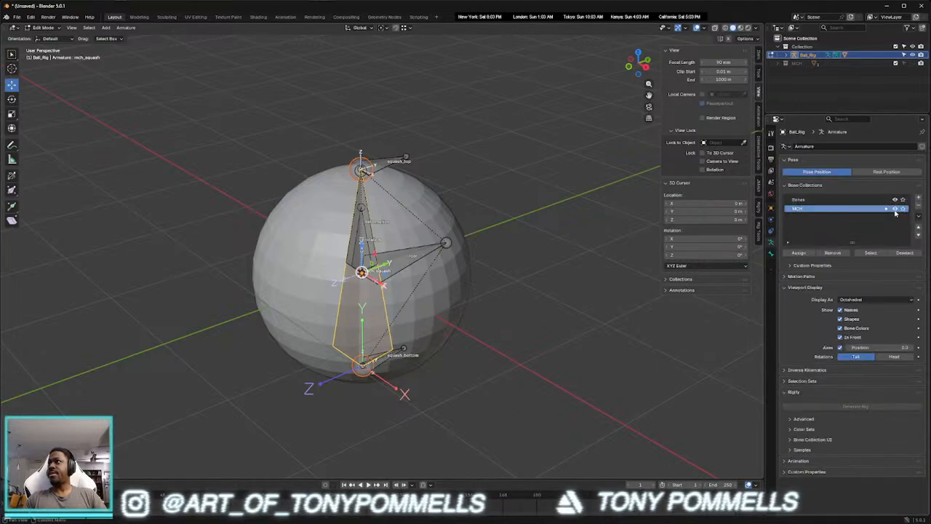
pyautogui.click(759, 57)
pyautogui.hotkey('ctrl', 'Tab')
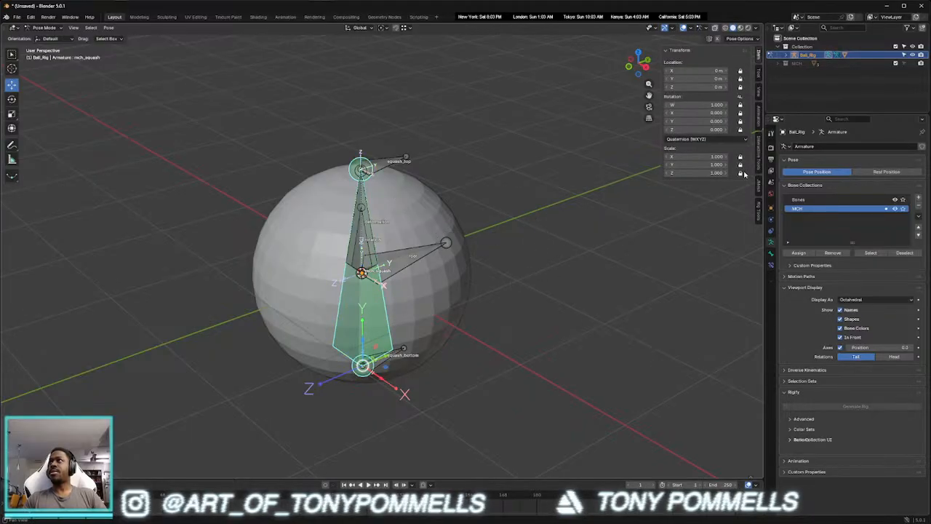
pyautogui.click(895, 210)
# Move the deformation bone into a new bone collection named DEF and hide that collection
pyautogui.click(361, 191)
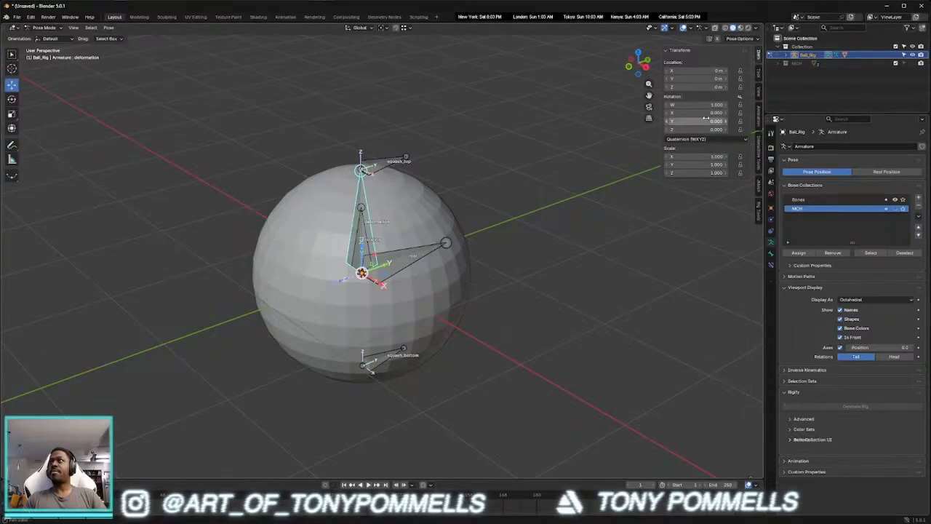
pyautogui.press('m')
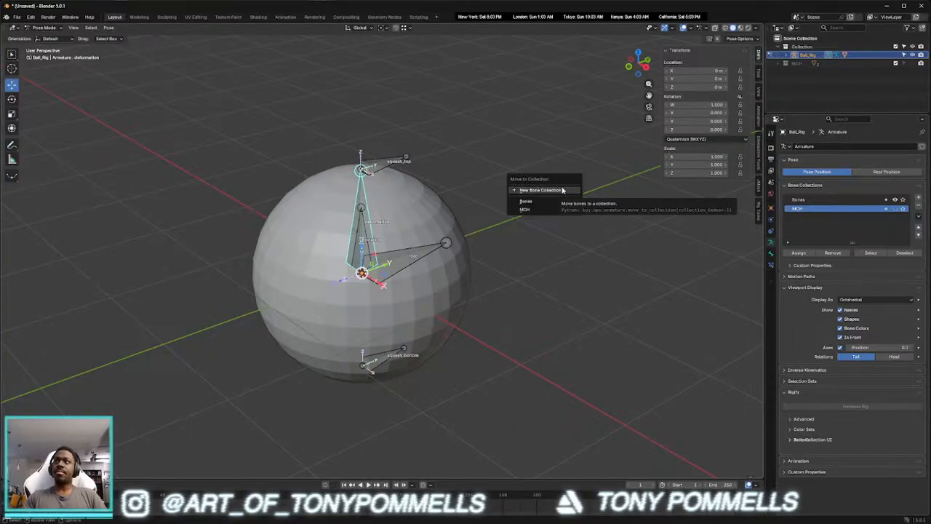
pyautogui.click(568, 191)
pyautogui.write('BEF')
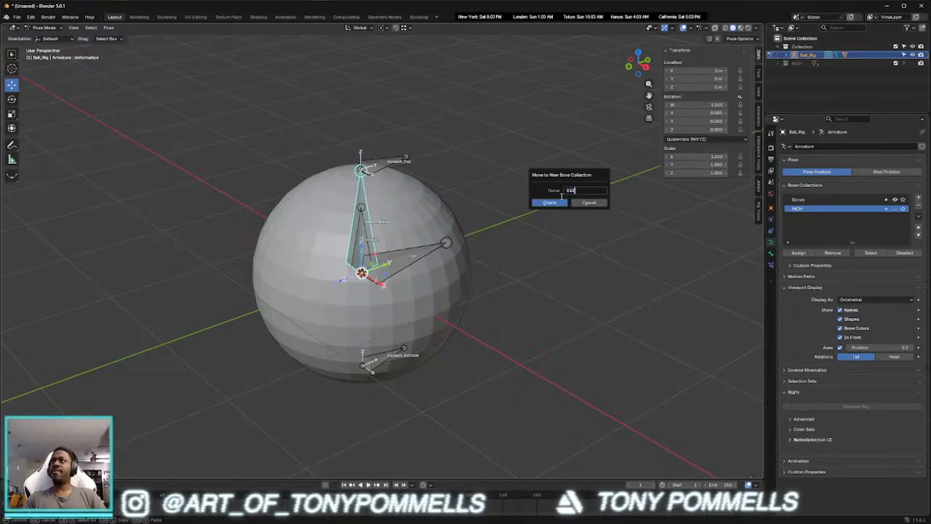
pyautogui.click(561, 203)
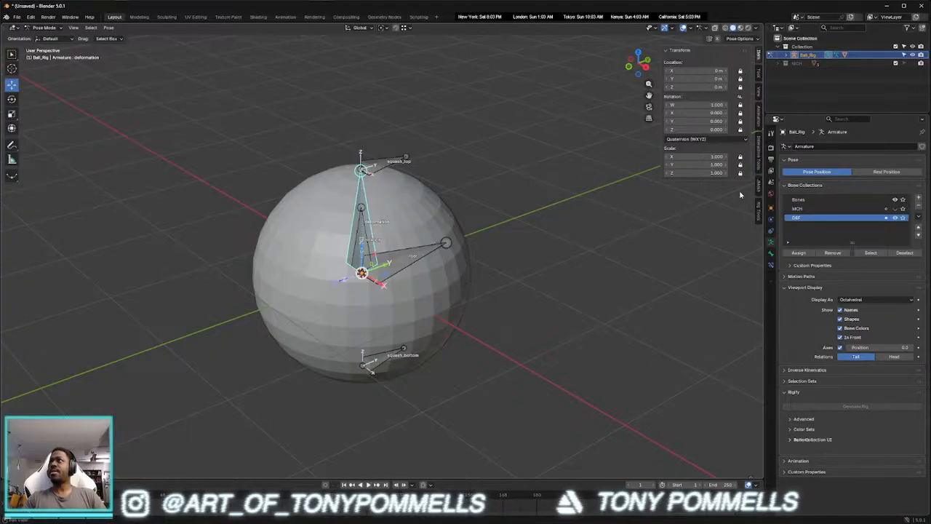
pyautogui.click(896, 218)
pyautogui.moveTo(563, 225); pyautogui.dragTo(549, 221, button='middle')
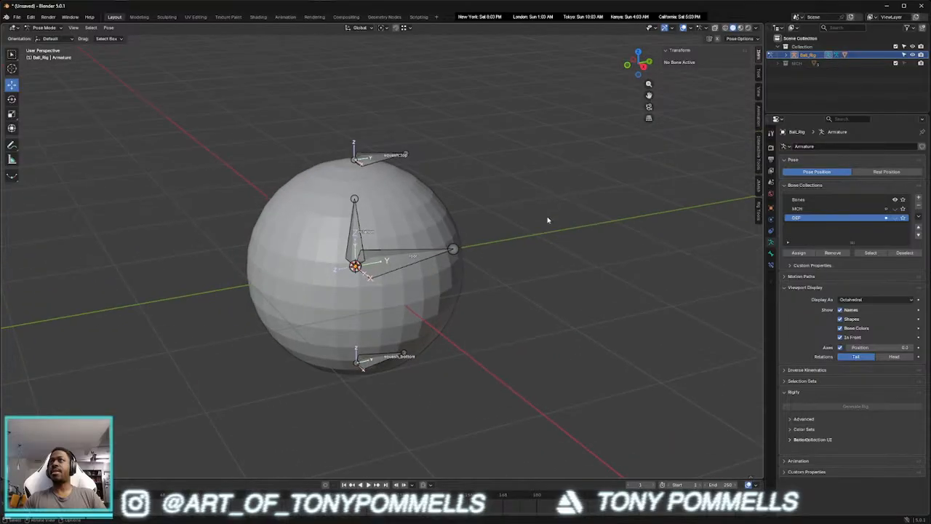
# Set the pose bone colour of squash_top and squash_bottom to 01 - Theme Color Set
pyautogui.click(383, 156)
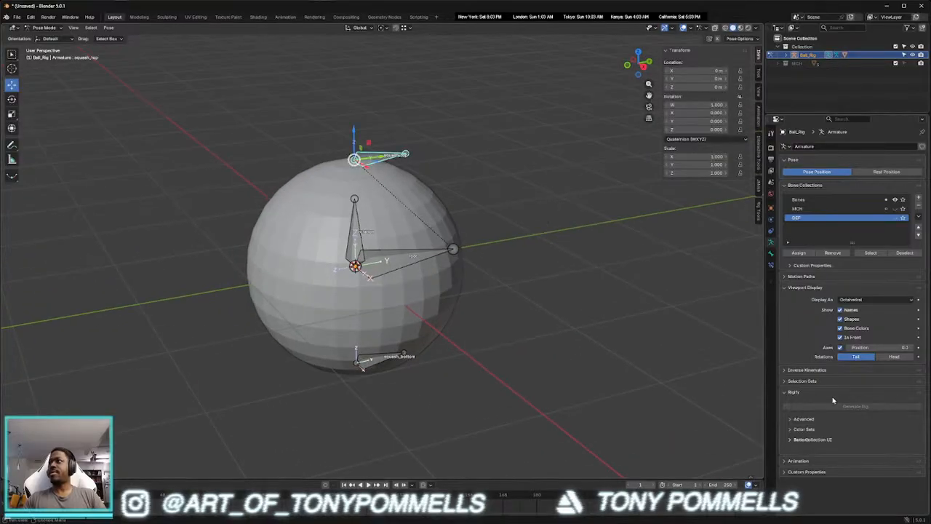
pyautogui.click(771, 255)
pyautogui.click(866, 370)
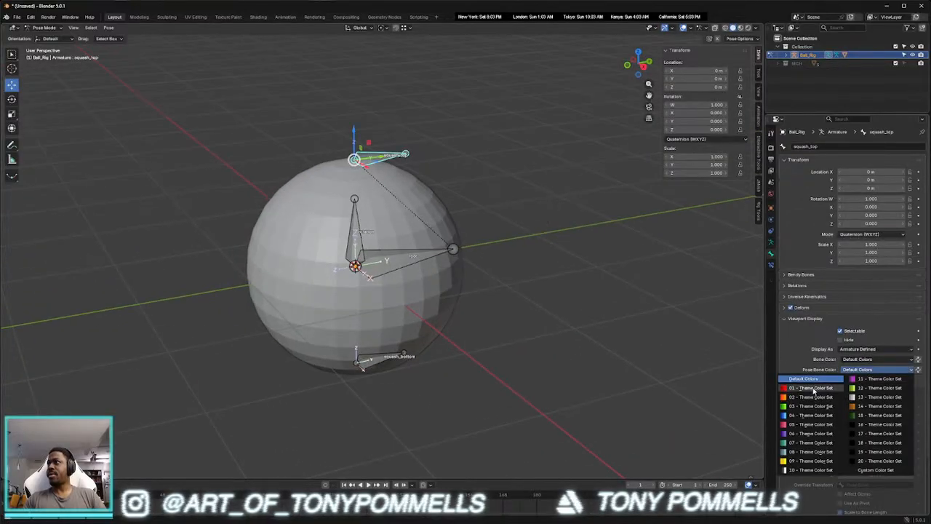
pyautogui.click(812, 387)
pyautogui.click(385, 357)
pyautogui.click(866, 369)
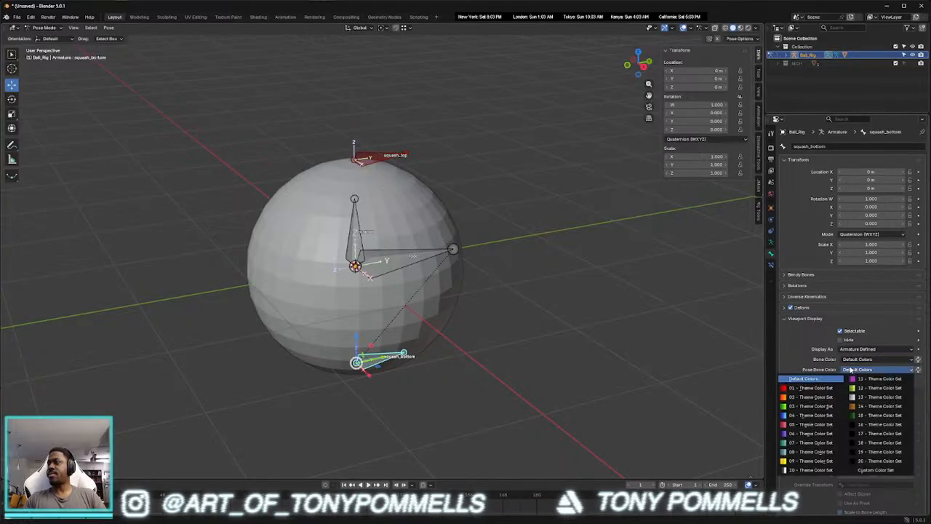
pyautogui.click(830, 388)
# Set the pose bone colour to 12 - Theme Color Set for root and 04 - Theme Color Set for rotation
pyautogui.click(425, 266)
pyautogui.click(866, 369)
pyautogui.click(877, 391)
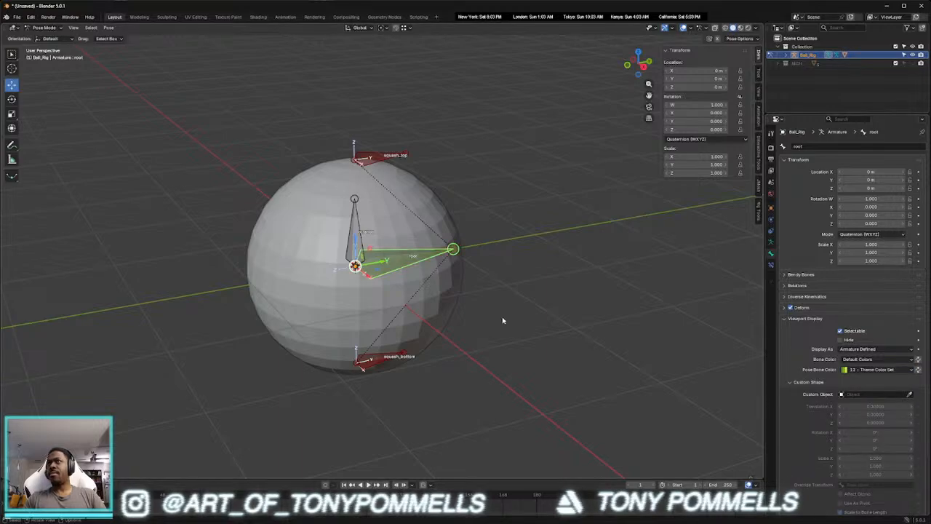
pyautogui.click(356, 229)
pyautogui.click(866, 370)
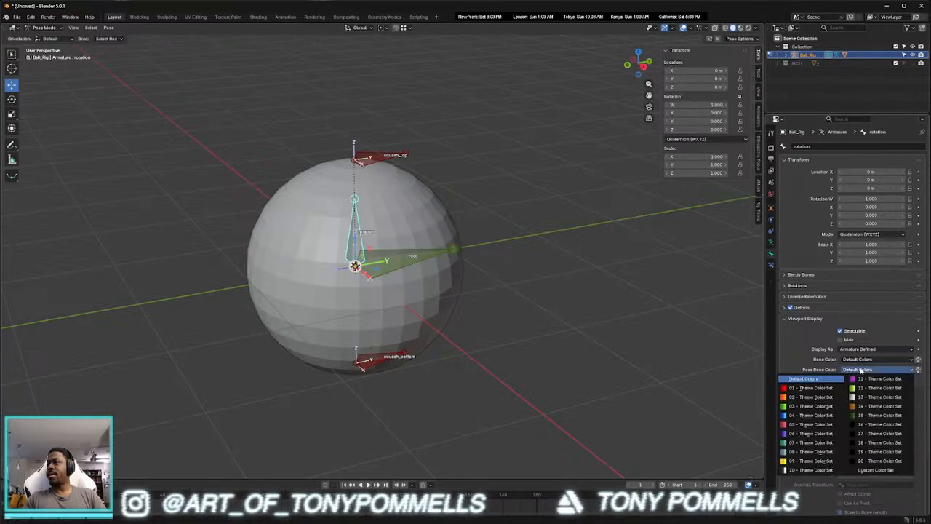
pyautogui.click(821, 417)
pyautogui.moveTo(446, 324); pyautogui.dragTo(427, 314, button='middle')
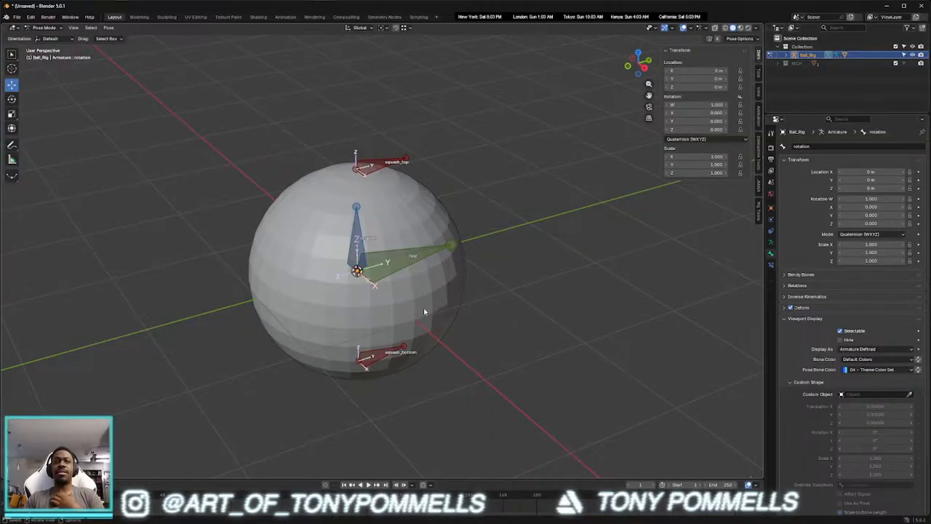
# Assign TGT_Squash as the custom shape of the squash_bottom bone and scale the shape down uniformly
pyautogui.moveTo(423, 310); pyautogui.dragTo(458, 303, button='middle')
pyautogui.click(389, 379)
pyautogui.click(862, 395)
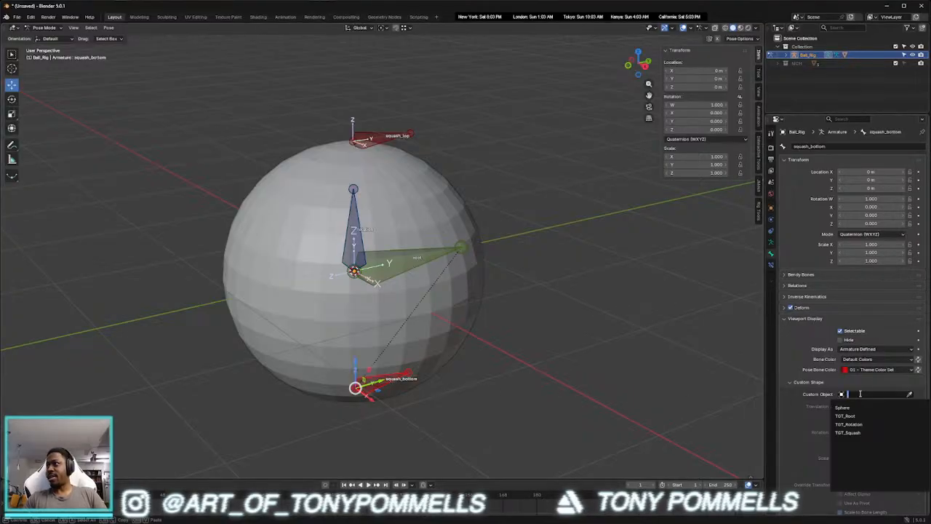
pyautogui.click(848, 432)
pyautogui.moveTo(622, 374); pyautogui.dragTo(626, 393, button='middle')
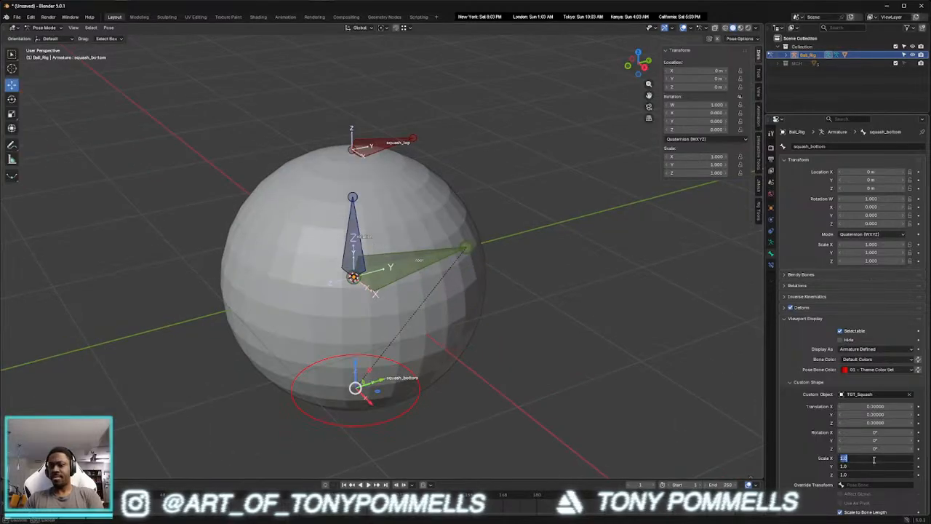
# Assign TGT_Squash as the custom shape of the squash_top bone with a scale of 0.5 on all axes
pyautogui.click(396, 143)
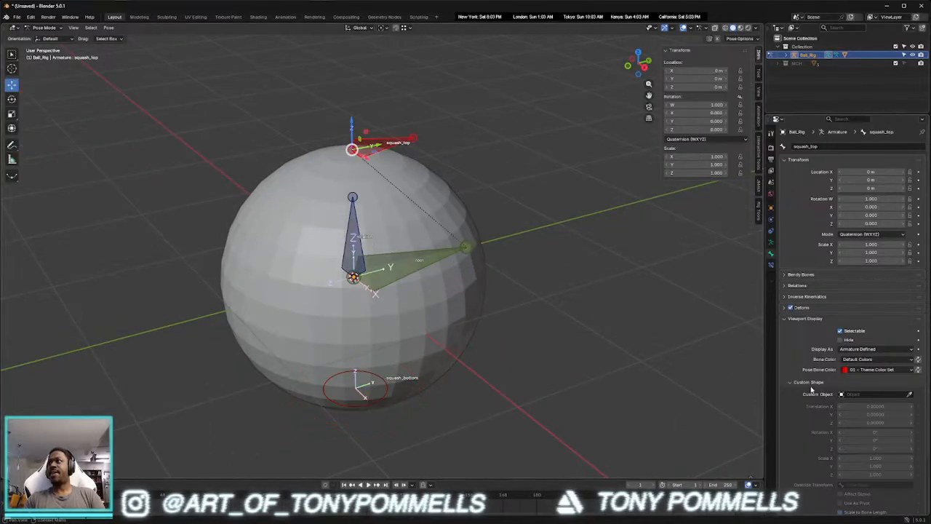
pyautogui.click(870, 394)
pyautogui.click(847, 432)
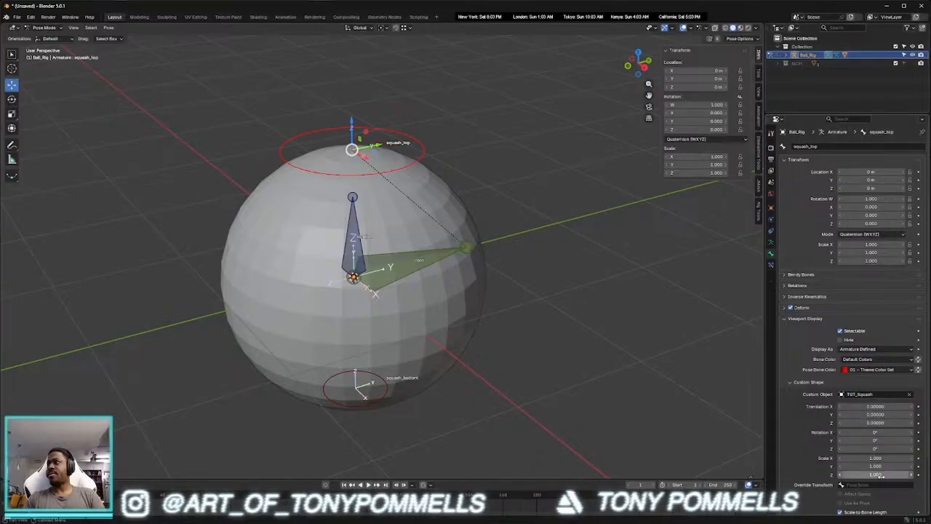
pyautogui.click(869, 458)
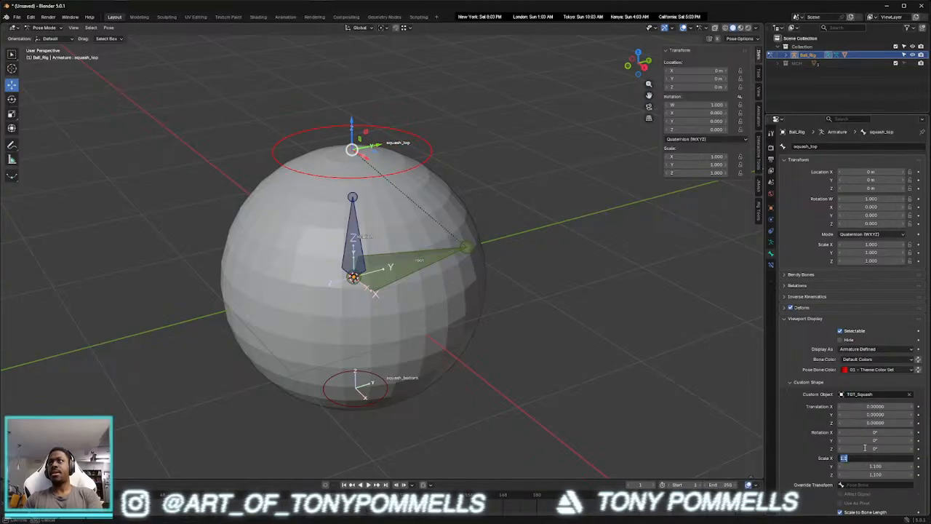
pyautogui.press('Escape')
pyautogui.moveTo(871, 458); pyautogui.dragTo(871, 475)
pyautogui.write('.5')
pyautogui.press('Return')
# Assign TGT_Root as the custom shape of the root bone
pyautogui.click(426, 259)
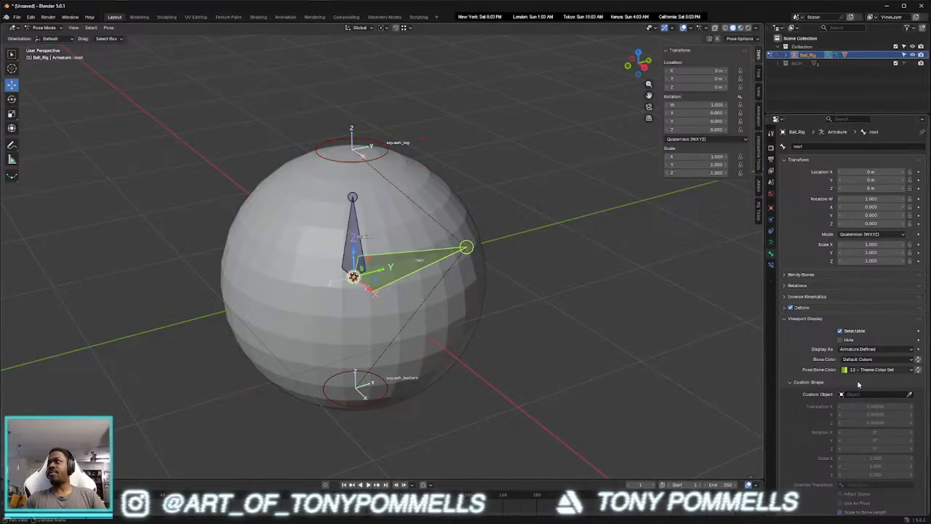
pyautogui.click(870, 393)
pyautogui.click(868, 416)
pyautogui.click(602, 337)
pyautogui.moveTo(498, 277); pyautogui.dragTo(496, 289, button='middle')
# Give the rotation bone the custom shape TGT_Rotation, with the shape's Y rotation at 90° and its scale at 1.5 on all axes
pyautogui.click(356, 241)
pyautogui.click(870, 393)
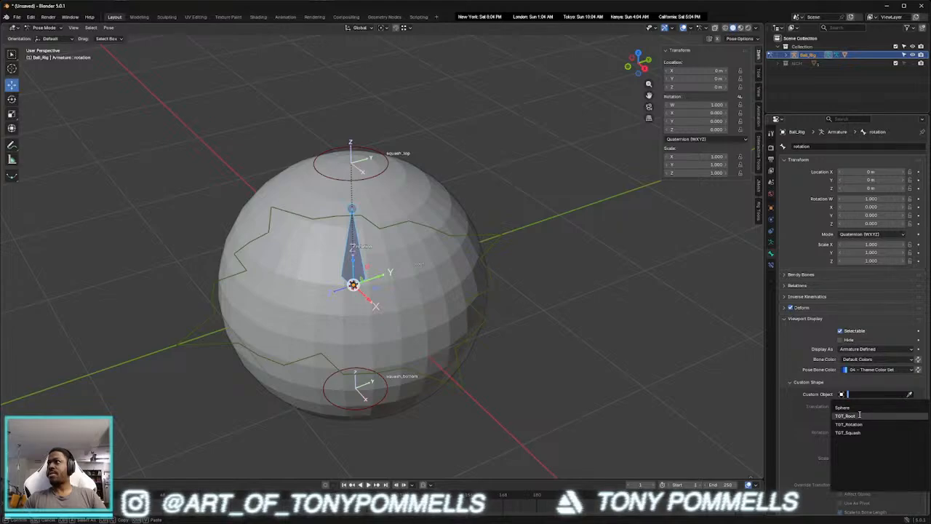
pyautogui.click(860, 423)
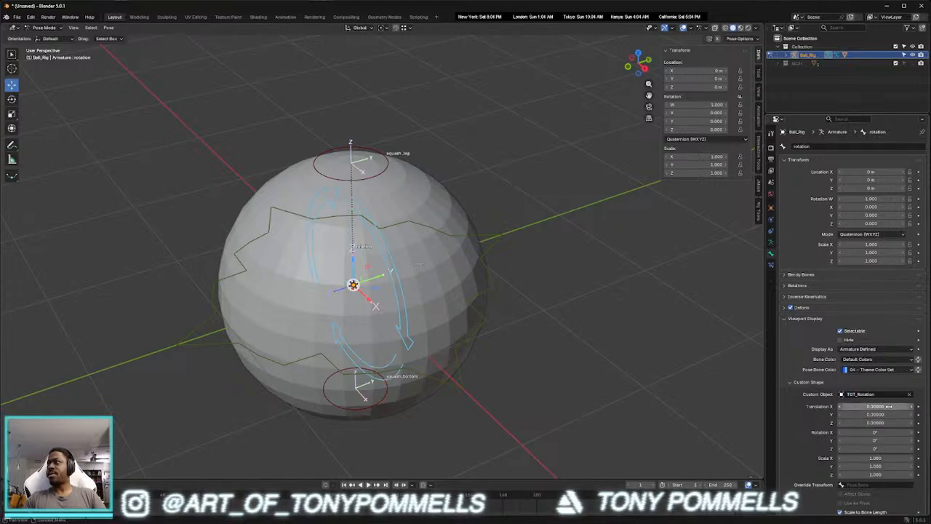
pyautogui.click(878, 441)
pyautogui.write('90')
pyautogui.press('Return')
pyautogui.moveTo(879, 458); pyautogui.dragTo(879, 475)
pyautogui.write('1.5')
pyautogui.press('Return')
# Put the armature in Edit Mode and unhide the DEF and MCH bone collections
pyautogui.moveTo(529, 295); pyautogui.dragTo(514, 278, button='middle')
pyautogui.moveTo(455, 327); pyautogui.dragTo(478, 245, button='middle')
pyautogui.scroll(-4, 476, 307)
pyautogui.press('Tab')
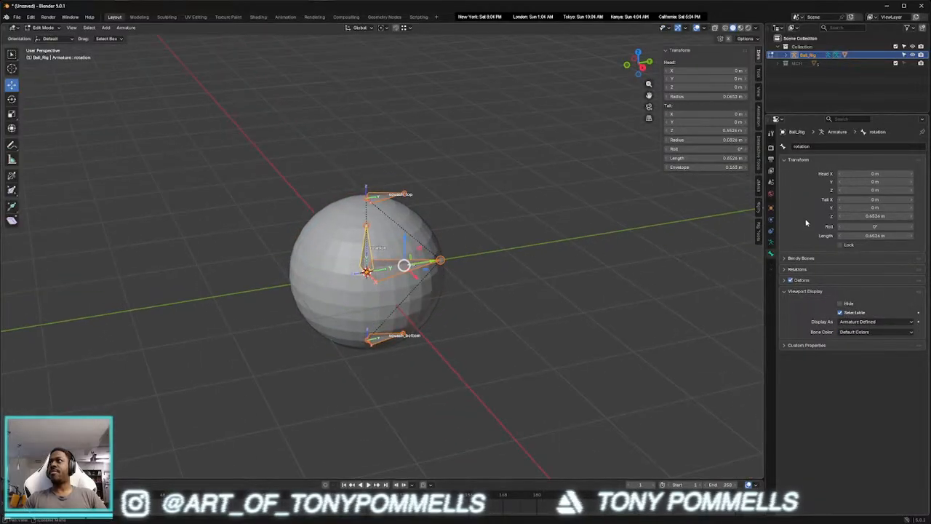
pyautogui.click(771, 244)
pyautogui.click(896, 218)
pyautogui.click(896, 210)
pyautogui.click(516, 260)
# Select all bones and batch rename the selected bones by changing their case to Upper Case
pyautogui.press('a')
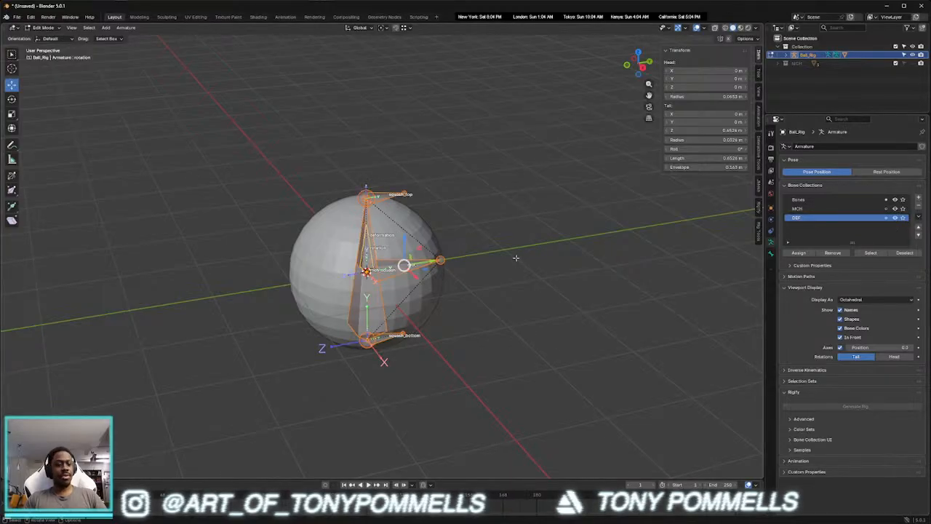
pyautogui.hotkey('ctrl', 'F2')
pyautogui.click(553, 260)
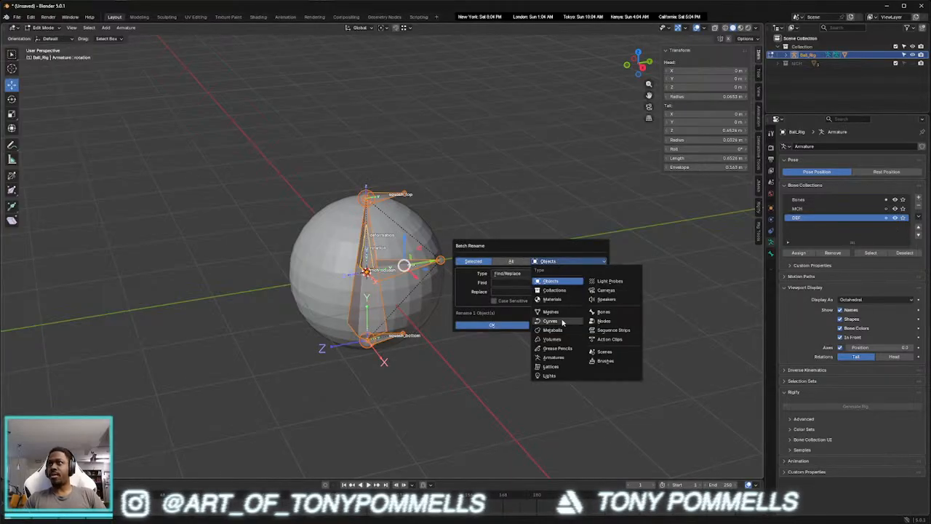
pyautogui.click(604, 312)
pyautogui.click(509, 274)
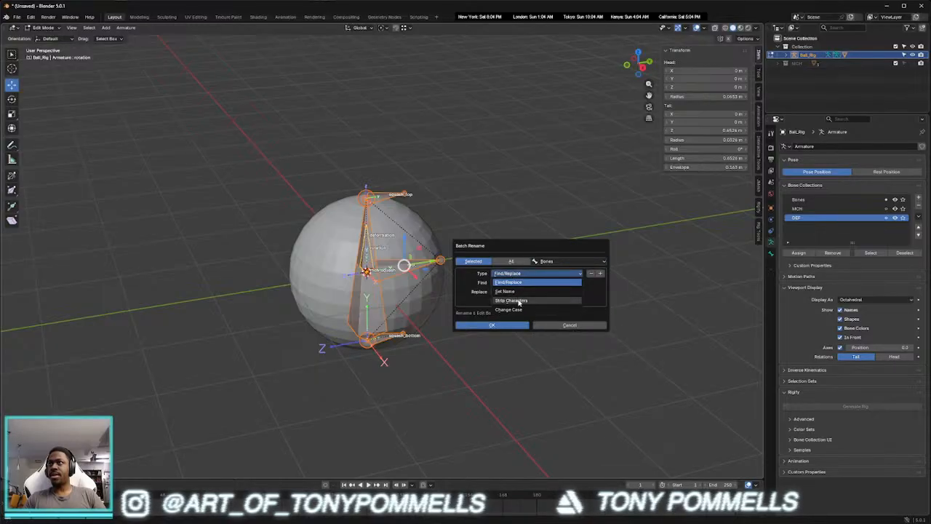
pyautogui.click(514, 309)
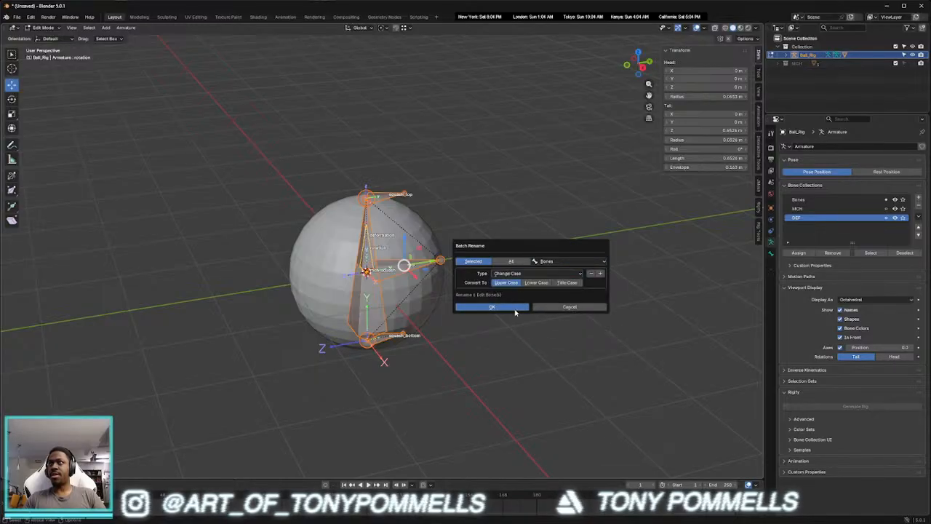
pyautogui.click(515, 311)
pyautogui.moveTo(480, 299); pyautogui.dragTo(582, 285, button='middle')
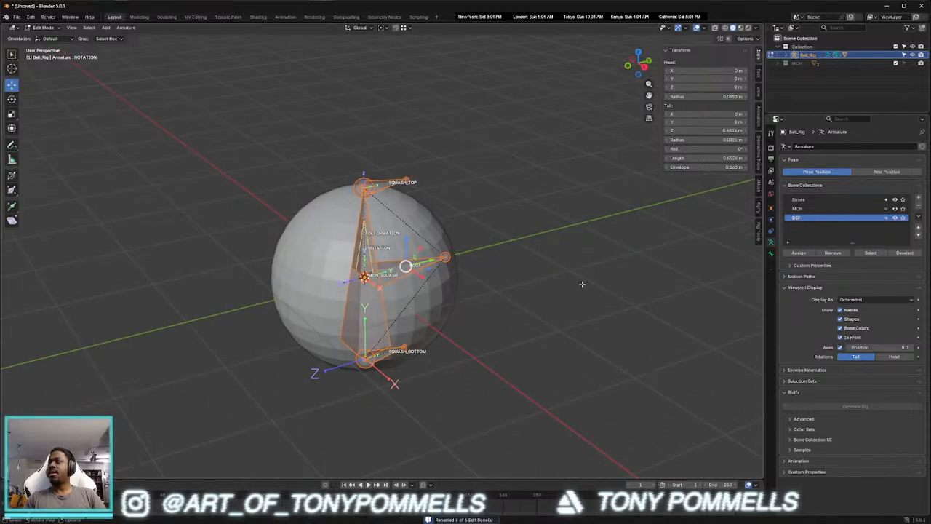
# Hide the MCH and DEF bone collections and put the armature in Pose Mode
pyautogui.click(895, 209)
pyautogui.click(895, 217)
pyautogui.click(568, 251)
pyautogui.hotkey('ctrl', 'Tab')
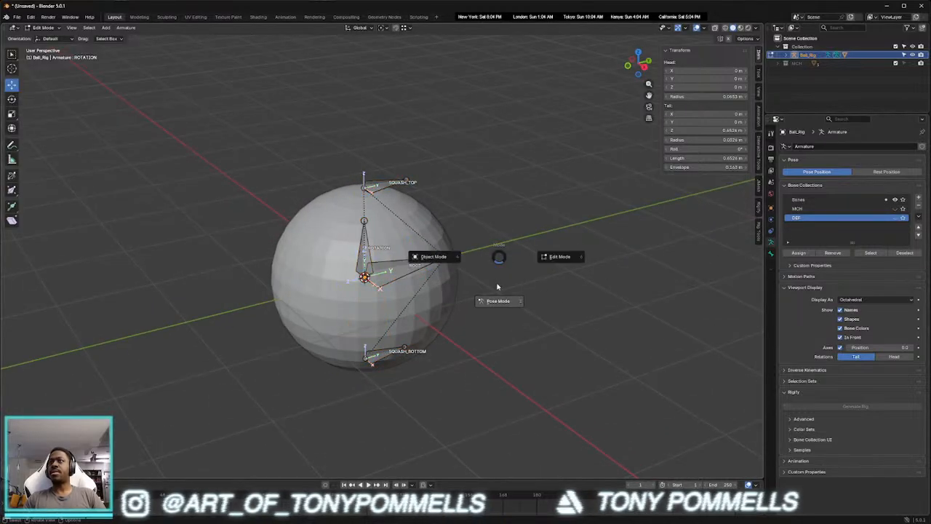
pyautogui.click(499, 287)
pyautogui.moveTo(499, 287); pyautogui.dragTo(474, 266, button='middle')
# Try moving the SQUASH_TOP control to test the squash, then undo the move
pyautogui.click(389, 187)
pyautogui.moveTo(377, 167); pyautogui.dragTo(359, 144)
pyautogui.hotkey('ctrl', 'z')
pyautogui.moveTo(451, 237); pyautogui.dragTo(425, 222, button='middle')
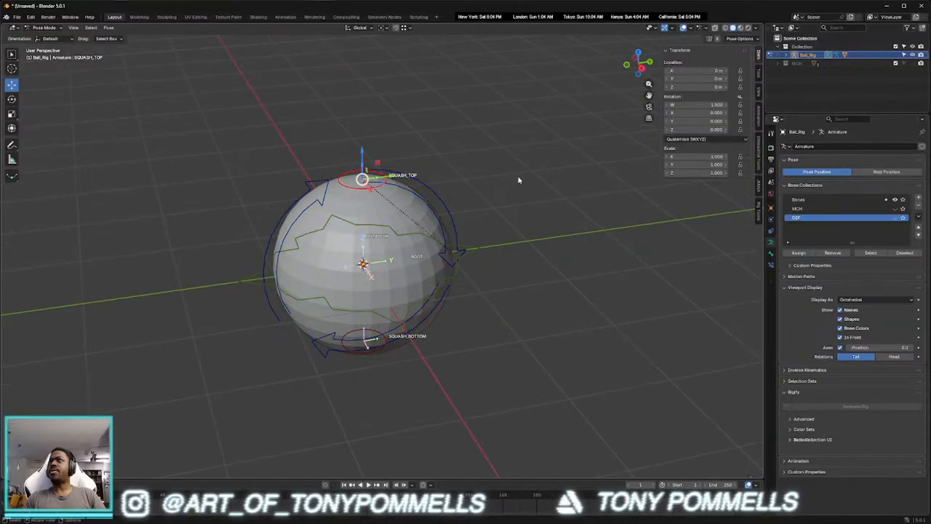
# Try XYZ Euler as the rotation mode of the active SQUASH_TOP bone, then restore Quaternion (WXYZ)
pyautogui.click(432, 195)
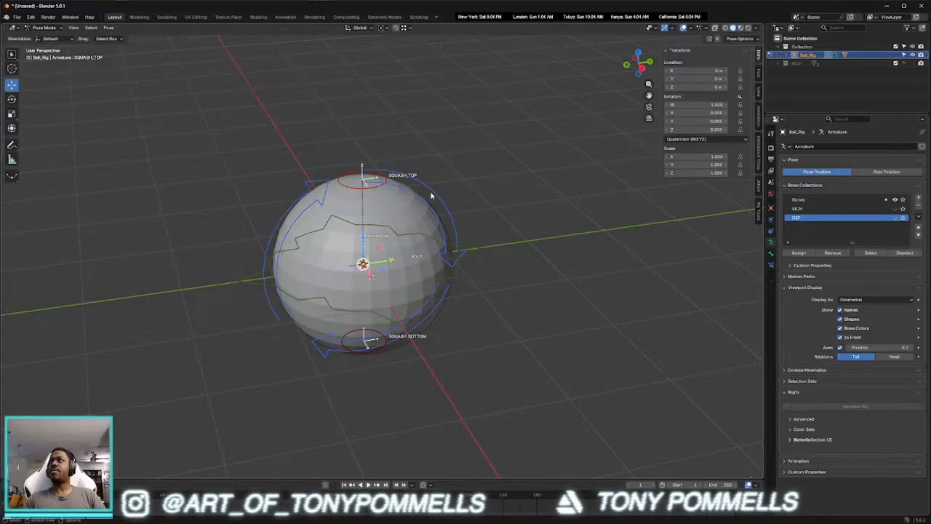
pyautogui.click(696, 139)
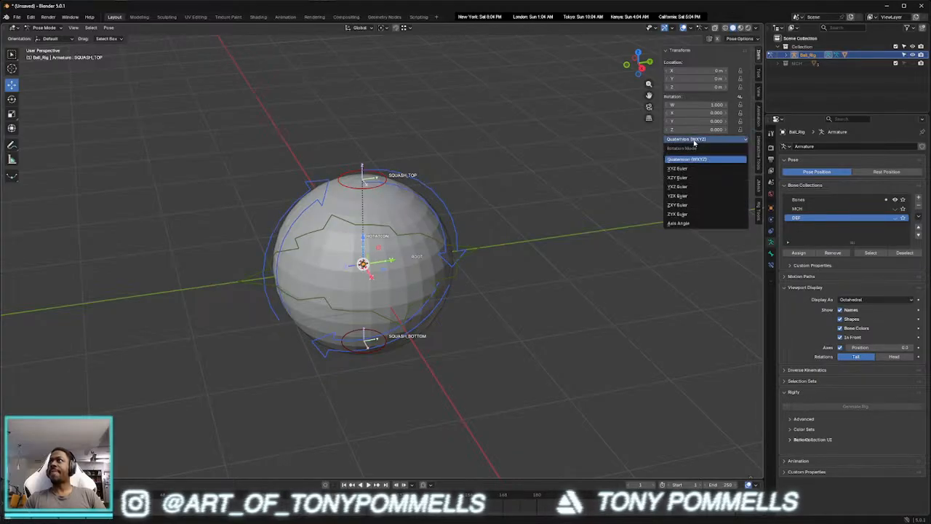
pyautogui.click(695, 169)
pyautogui.moveTo(698, 105); pyautogui.dragTo(709, 104)
pyautogui.hotkey('ctrl', 'z')
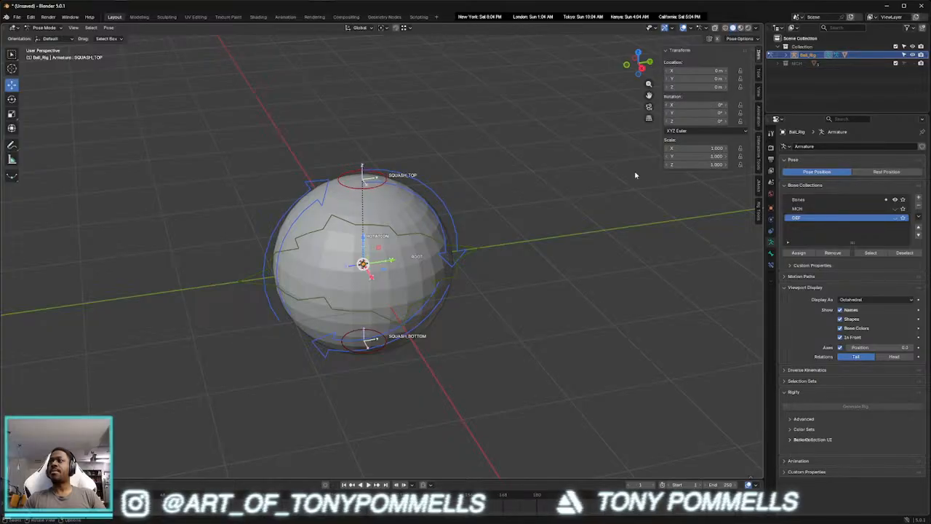
pyautogui.click(696, 130)
pyautogui.click(691, 152)
# Set the ROTATION bone's rotation mode to XYZ Euler, test its X rotation and undo the test rotation
pyautogui.click(435, 191)
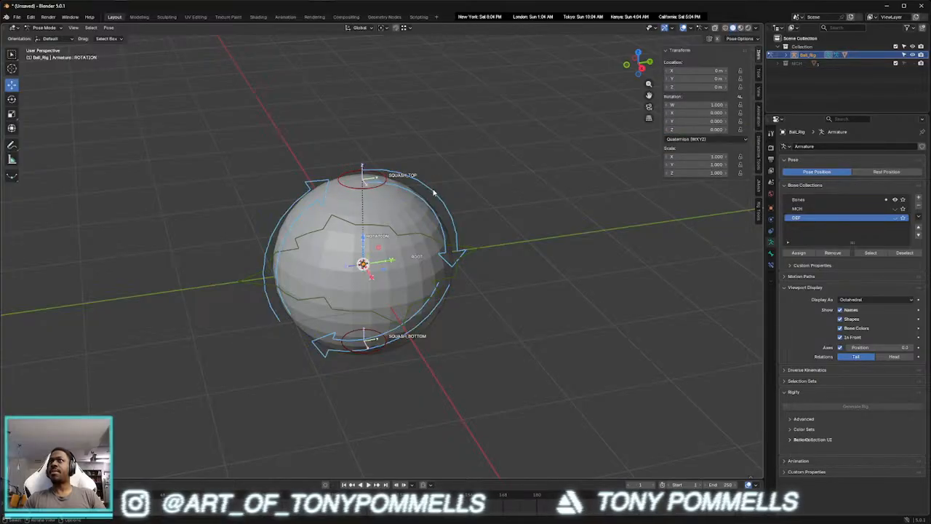
pyautogui.click(695, 138)
pyautogui.click(706, 149)
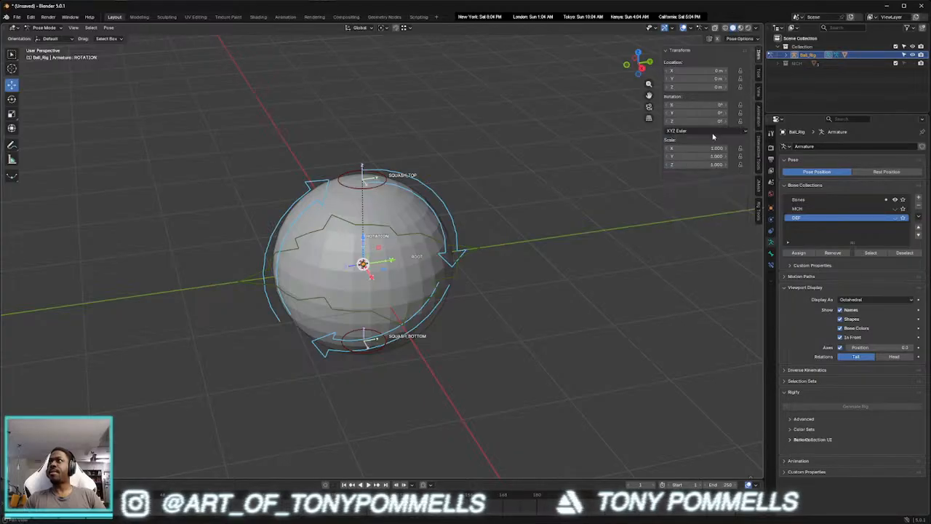
pyautogui.moveTo(708, 105)
pyautogui.mouseDown()
pyautogui.moveTo(676, 105)
pyautogui.moveTo(707, 106)
pyautogui.mouseUp()
pyautogui.hotkey('ctrl', 'z')
# Lock the rotation and scale channels of the SQUASH_TOP and SQUASH_BOTTOM bones
pyautogui.click(375, 208)
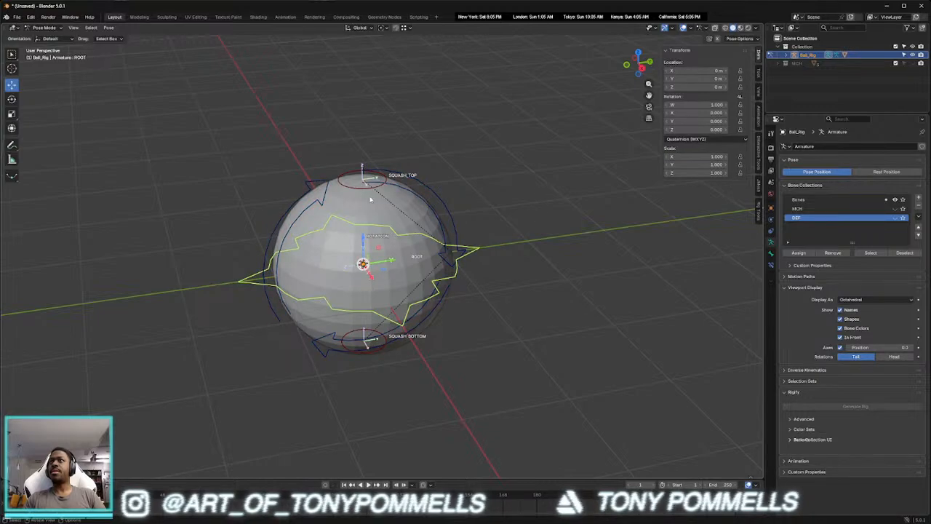
pyautogui.click(355, 185)
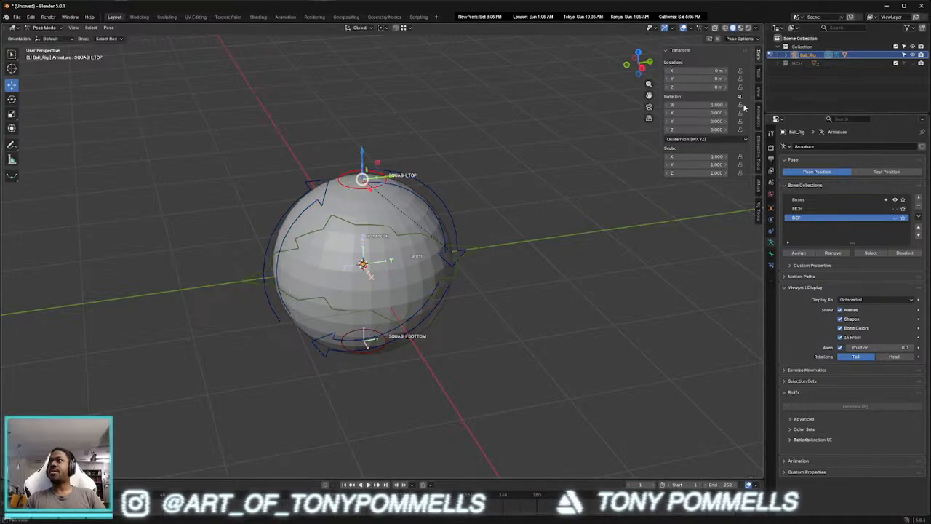
pyautogui.click(380, 348)
pyautogui.click(389, 253)
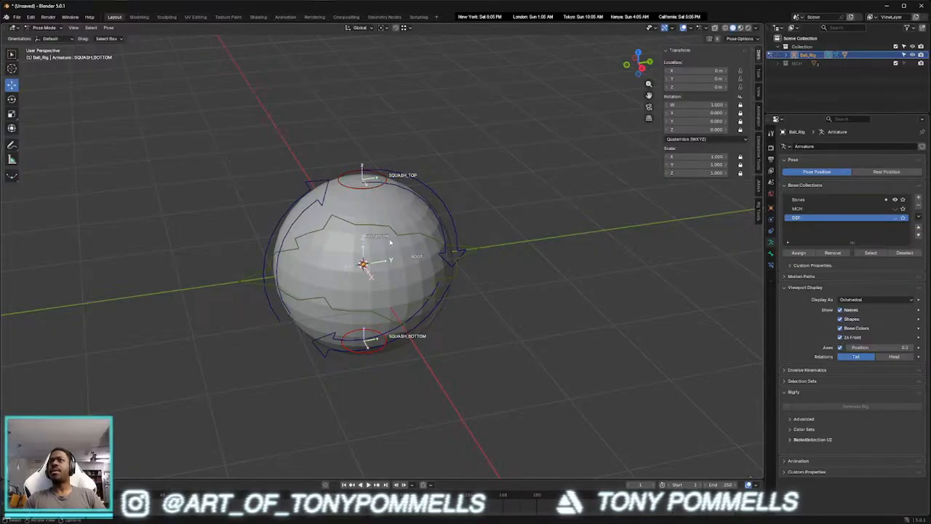
# Try squashing the ball by lowering the SQUASH_TOP control, undo it and clear the selection
pyautogui.click(342, 184)
pyautogui.moveTo(385, 186); pyautogui.dragTo(379, 171, button='middle')
pyautogui.moveTo(379, 164); pyautogui.dragTo(385, 246)
pyautogui.hotkey('ctrl', 'z')
pyautogui.click(513, 160)
# Enlarge the timeline area below the viewport and change it to a Graph Editor
pyautogui.moveTo(514, 158); pyautogui.dragTo(543, 190, button='middle')
pyautogui.moveTo(364, 280); pyautogui.dragTo(422, 281, button='middle')
pyautogui.moveTo(307, 481); pyautogui.dragTo(181, 351)
pyautogui.click(13, 355)
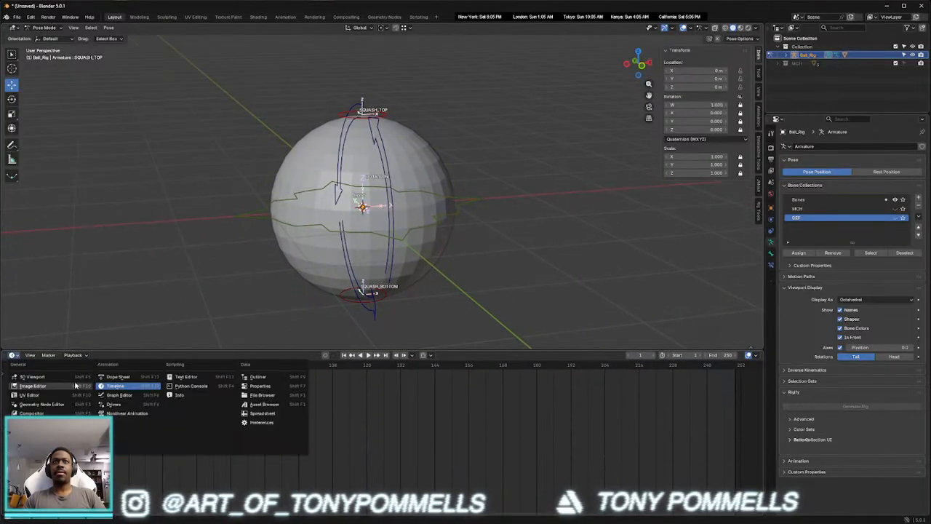
pyautogui.click(117, 398)
pyautogui.moveTo(189, 306); pyautogui.dragTo(324, 203, button='middle')
# In Object Mode and right orthographic view, raise the Ball_Rig armature about 1.006 m along Z so the ball rests on the ground line
pyautogui.click(338, 225)
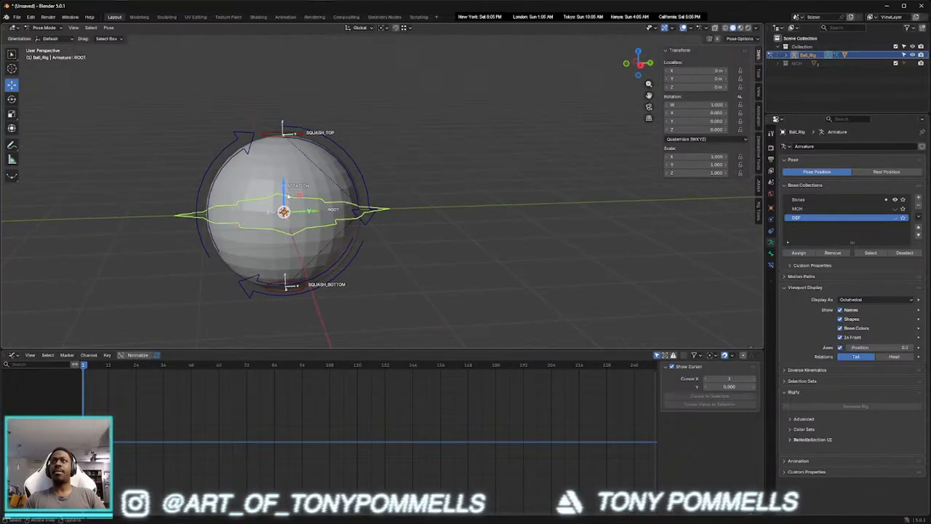
pyautogui.press('Tab')
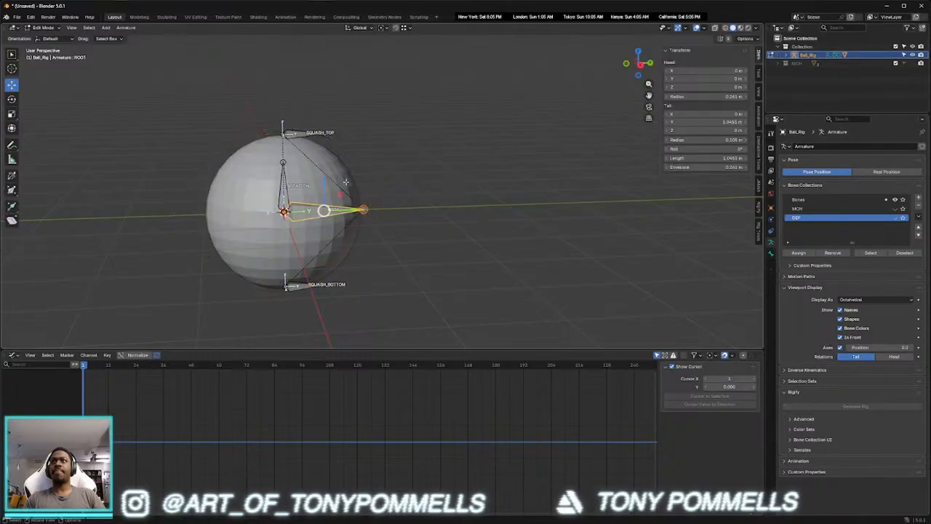
pyautogui.press('Tab')
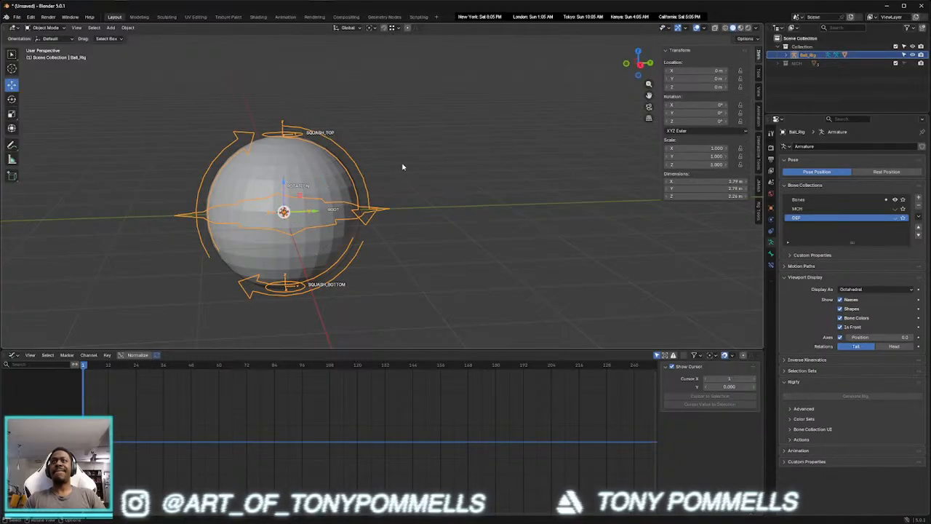
pyautogui.press('KP_3')
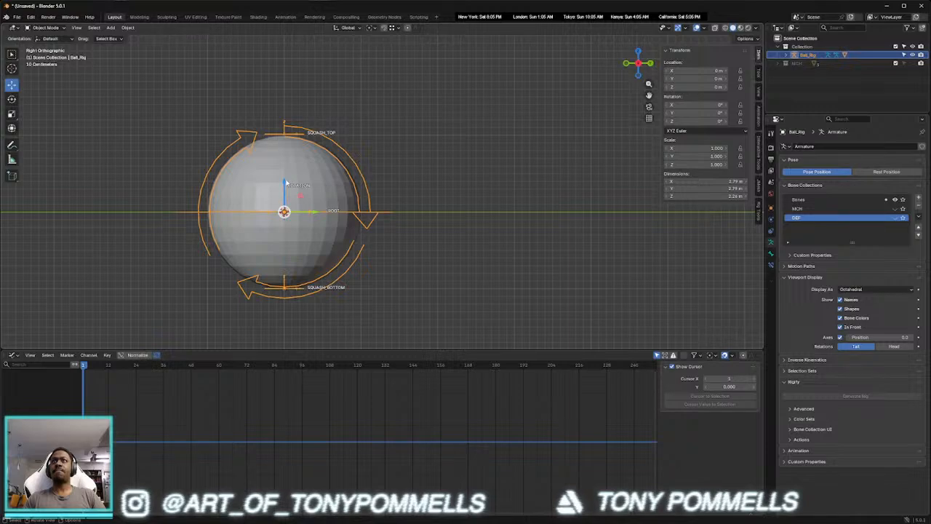
pyautogui.click(390, 207)
pyautogui.click(347, 214)
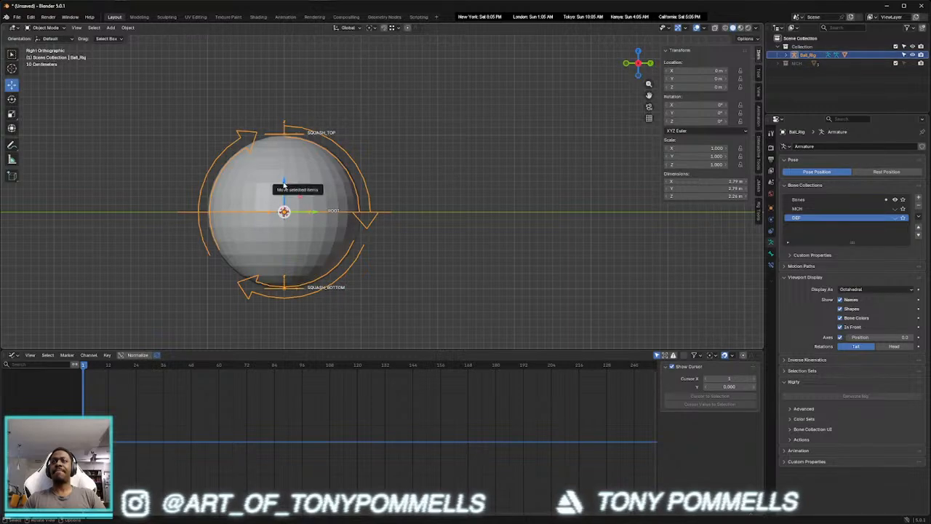
pyautogui.moveTo(285, 185); pyautogui.dragTo(294, 104)
pyautogui.scroll(7, 285, 188)
pyautogui.keyDown('shift'); pyautogui.moveTo(160, 258); pyautogui.dragTo(389, 218, button='middle'); pyautogui.keyUp('shift')
pyautogui.scroll(3, 392, 219)
pyautogui.click(420, 231)
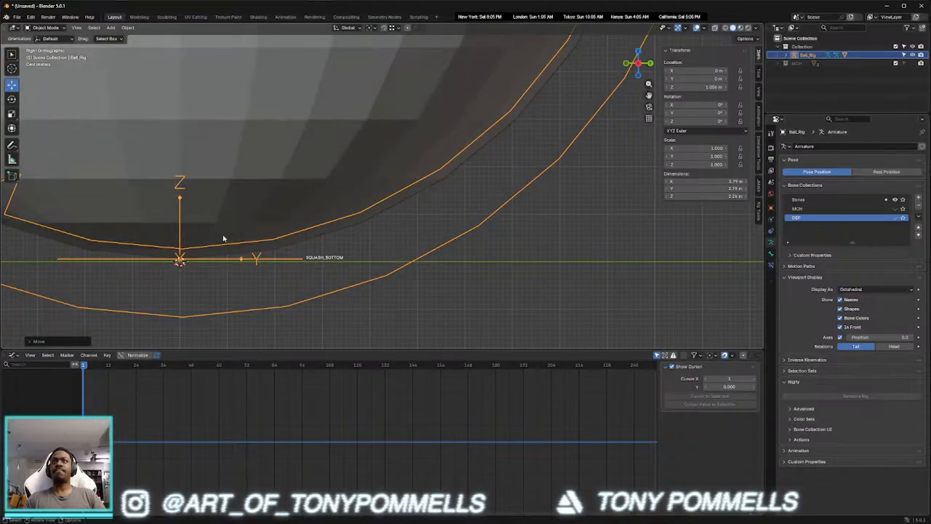
pyautogui.scroll(-6, 396, 188)
pyautogui.keyDown('shift'); pyautogui.moveTo(459, 143); pyautogui.dragTo(426, 173, button='middle'); pyautogui.keyUp('shift')
pyautogui.click(424, 176)
pyautogui.keyDown('shift'); pyautogui.moveTo(333, 242); pyautogui.dragTo(306, 248, button='middle'); pyautogui.keyUp('shift')
pyautogui.moveTo(365, 219); pyautogui.dragTo(320, 241, button='middle')
pyautogui.click(360, 194)
pyautogui.hotkey('ctrl', 'Tab')
pyautogui.click(322, 252)
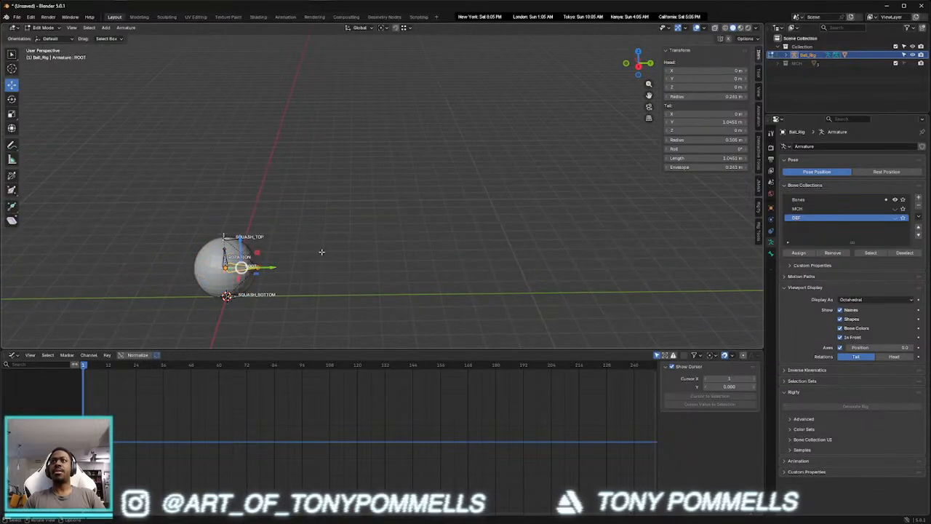
pyautogui.scroll(2, 313, 251)
pyautogui.hotkey('ctrl', 'Tab')
pyautogui.click(270, 249)
pyautogui.click(270, 249)
pyautogui.keyDown('shift'); pyautogui.moveTo(270, 248); pyautogui.dragTo(344, 185, button='middle'); pyautogui.keyUp('shift')
pyautogui.press('KP_3')
pyautogui.scroll(1, 355, 242)
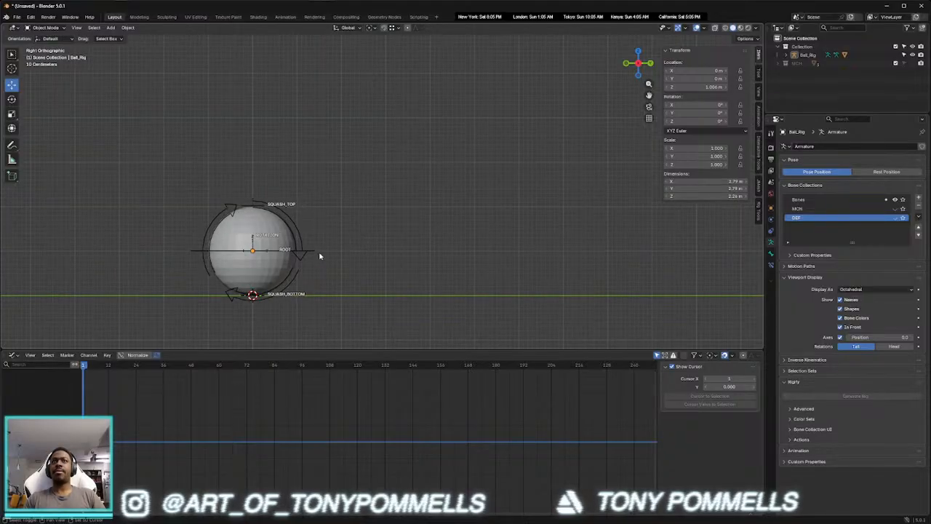
pyautogui.keyDown('shift'); pyautogui.moveTo(280, 259); pyautogui.dragTo(334, 228, button='middle'); pyautogui.keyUp('shift')
pyautogui.click(334, 222)
pyautogui.moveTo(426, 204)
pyautogui.keyDown('shift'); pyautogui.mouseDown(button='middle')
pyautogui.moveTo(390, 218)
pyautogui.moveTo(417, 212)
pyautogui.mouseUp(button='middle'); pyautogui.keyUp('shift')
pyautogui.scroll(1, 382, 217)
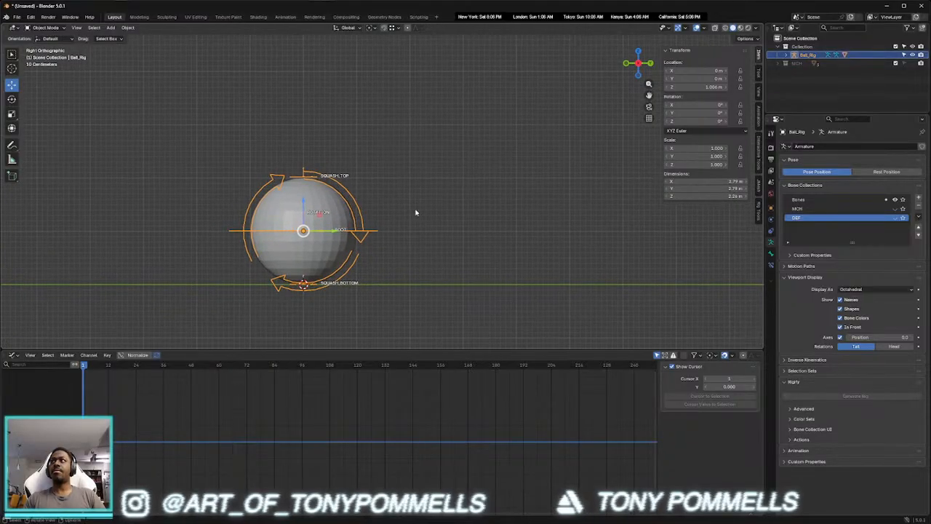
pyautogui.rightClick(325, 210)
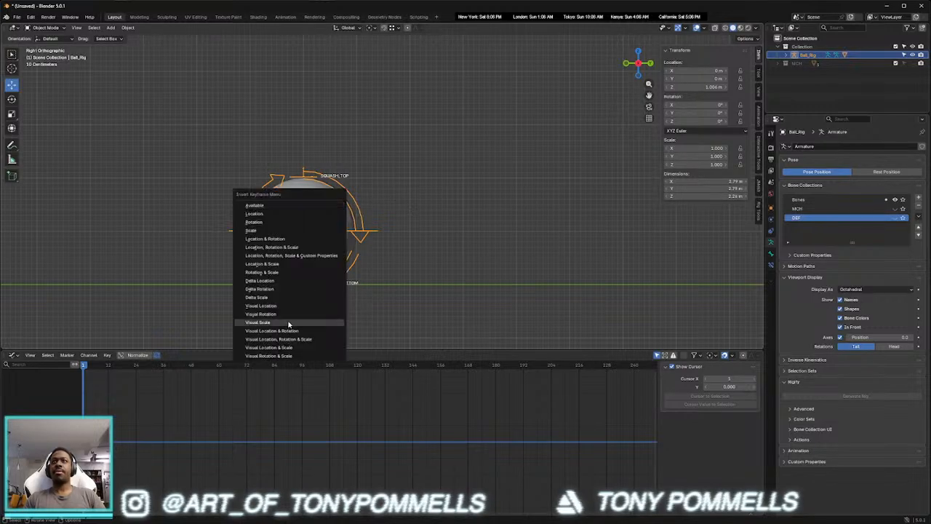
pyautogui.scroll(-2, 371, 183)
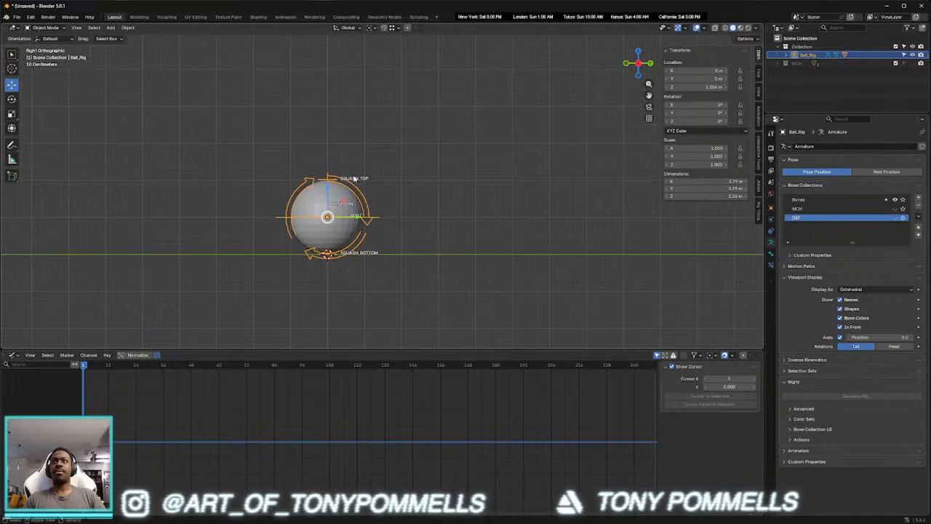
pyautogui.keyDown('shift'); pyautogui.moveTo(324, 165); pyautogui.dragTo(291, 133, button='middle'); pyautogui.keyUp('shift')
pyautogui.press('k')
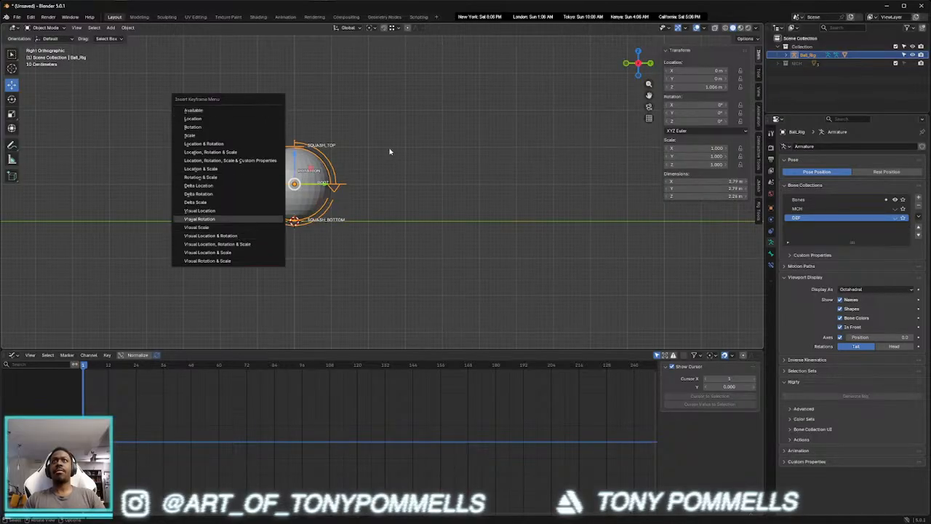
pyautogui.moveTo(383, 153); pyautogui.dragTo(349, 179, button='middle')
# Put the armature in Pose Mode and insert a Whole Character keyframe at frame 1
pyautogui.press('Tab')
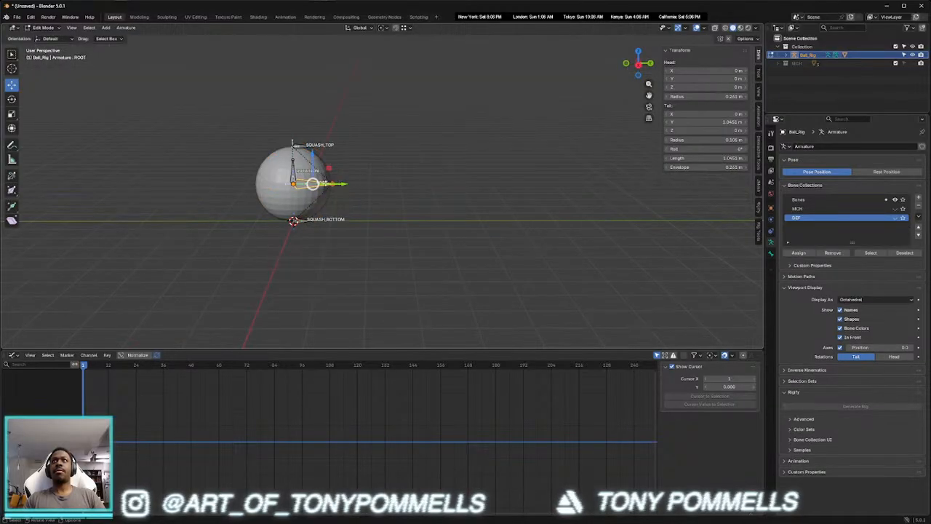
pyautogui.hotkey('ctrl', 'Tab')
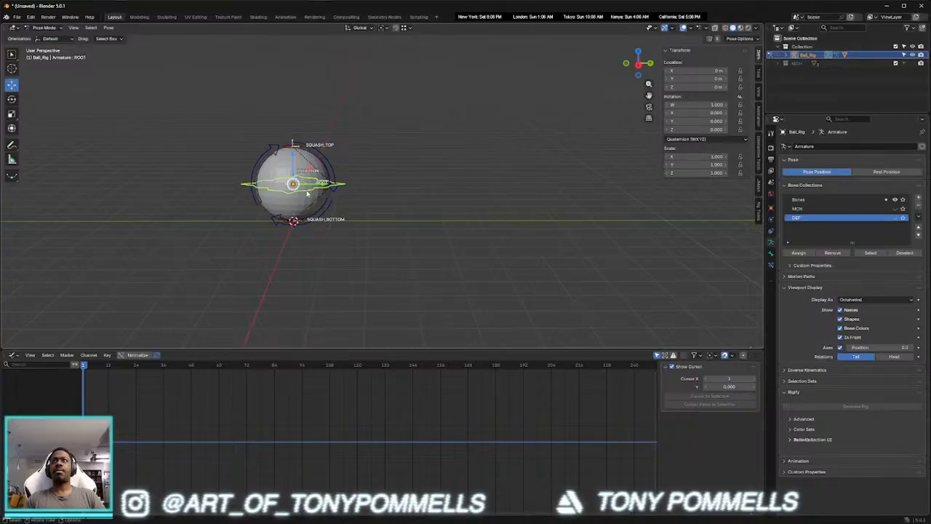
pyautogui.press('k')
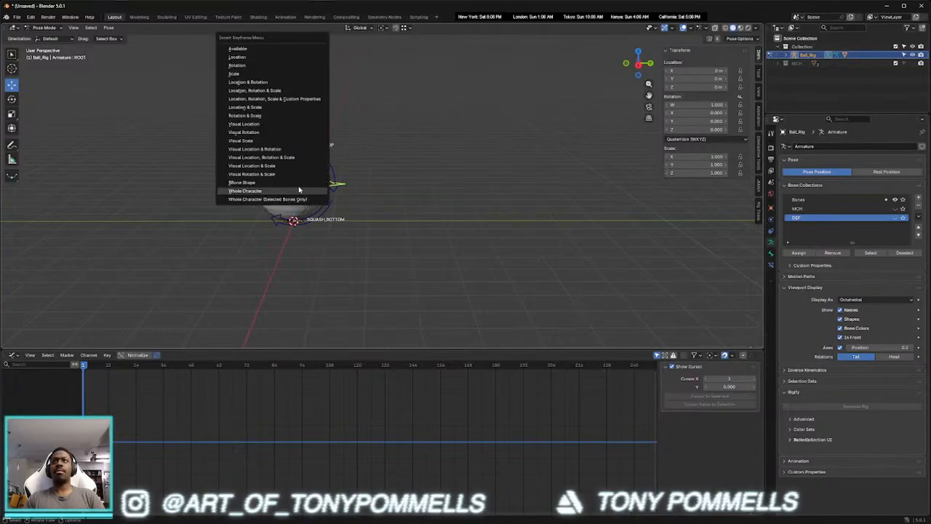
pyautogui.click(299, 190)
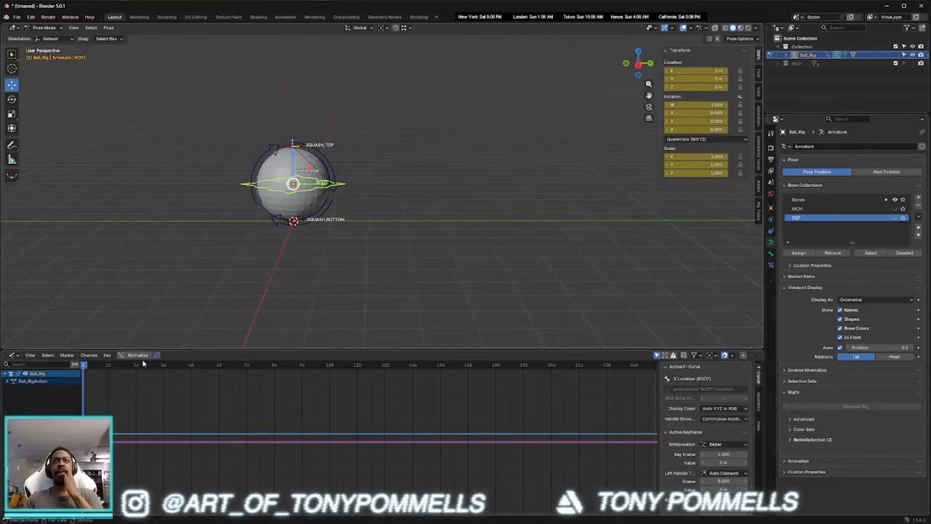
# Try to pose the ROOT control at frame 5, moving it about 2.49 m along Y and 3.56 m along Z in right orthographic view
pyautogui.moveTo(88, 369); pyautogui.dragTo(92, 365)
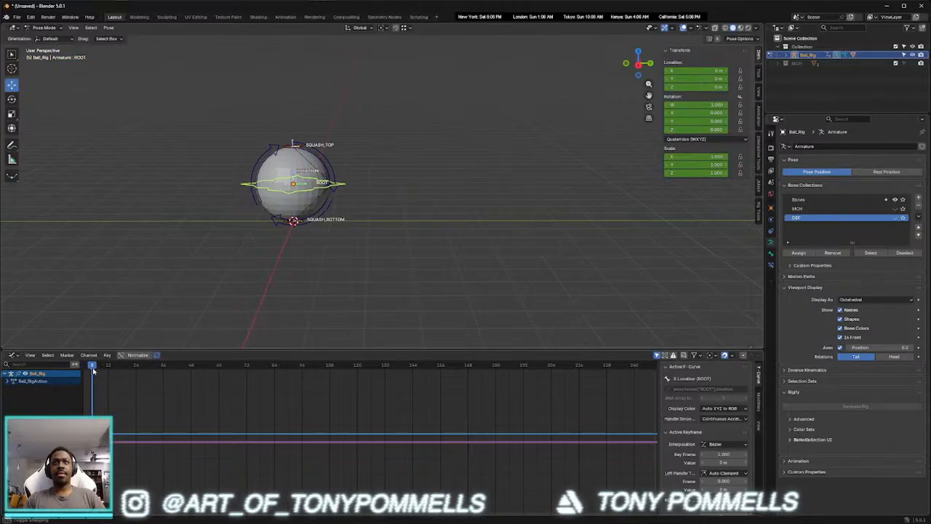
pyautogui.scroll(-5, 348, 220)
pyautogui.keyDown('shift'); pyautogui.moveTo(389, 199); pyautogui.dragTo(343, 241, button='middle'); pyautogui.keyUp('shift')
pyautogui.press('KP_3')
pyautogui.scroll(1, 318, 224)
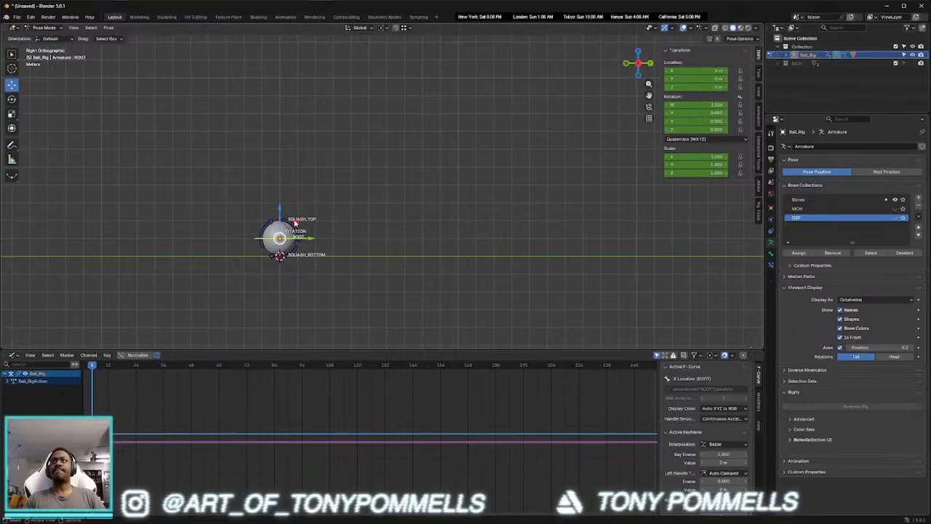
pyautogui.press('g')
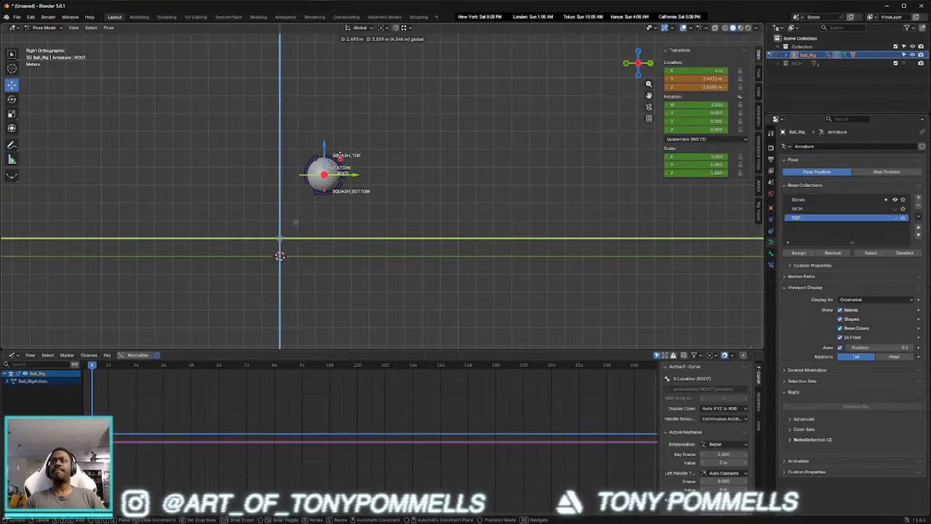
pyautogui.click(296, 222)
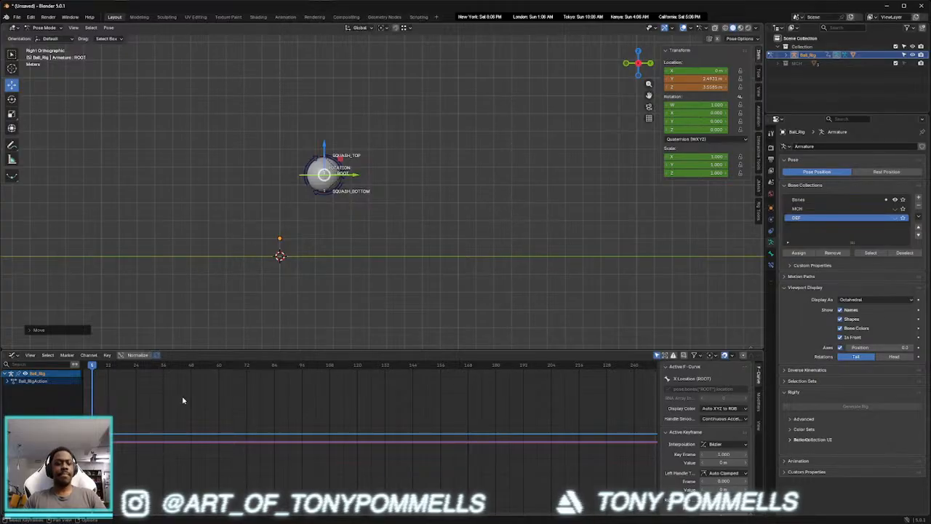
# Change the Graph Editor area to a Timeline and enable Auto Keying
pyautogui.hotkey('ctrl', 'Tab')
pyautogui.click(331, 359)
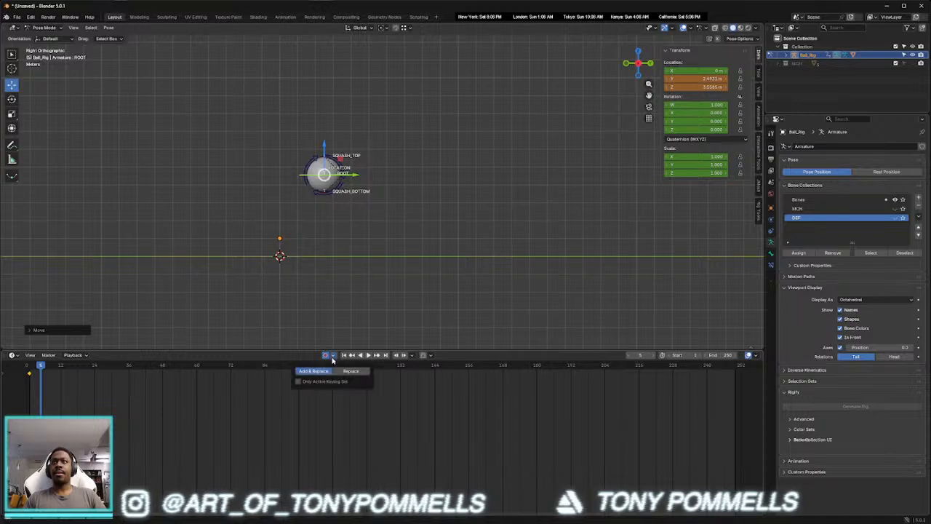
pyautogui.click(328, 357)
# At frame 5, move the ROOT control about 2.51 m along both Y and Z and keyframe it
pyautogui.moveTo(41, 368)
pyautogui.mouseDown()
pyautogui.moveTo(29, 368)
pyautogui.moveTo(42, 368)
pyautogui.mouseUp()
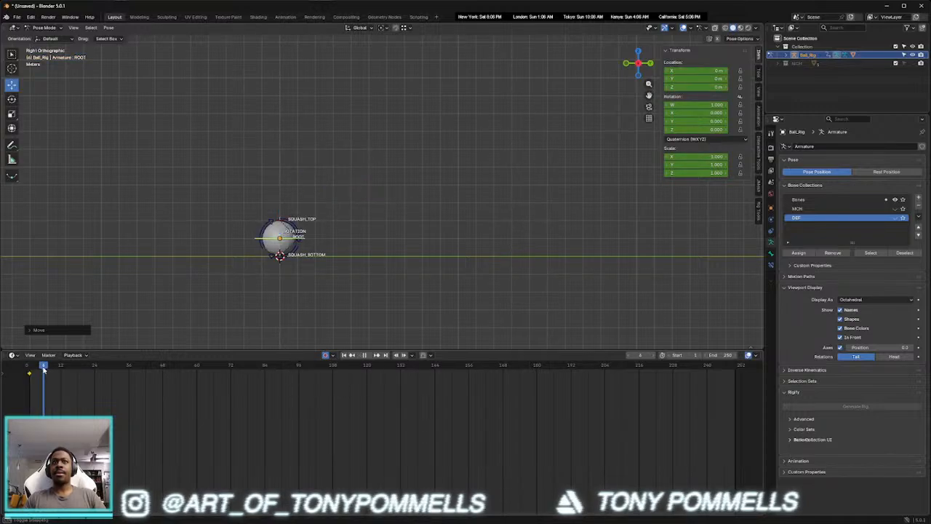
pyautogui.press('g')
pyautogui.hotkey('shift', 'x')
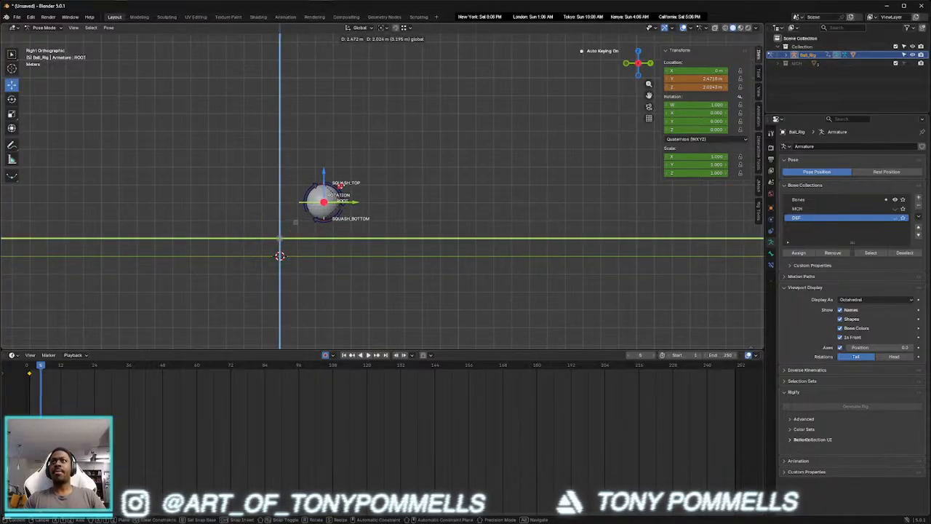
pyautogui.press('Return')
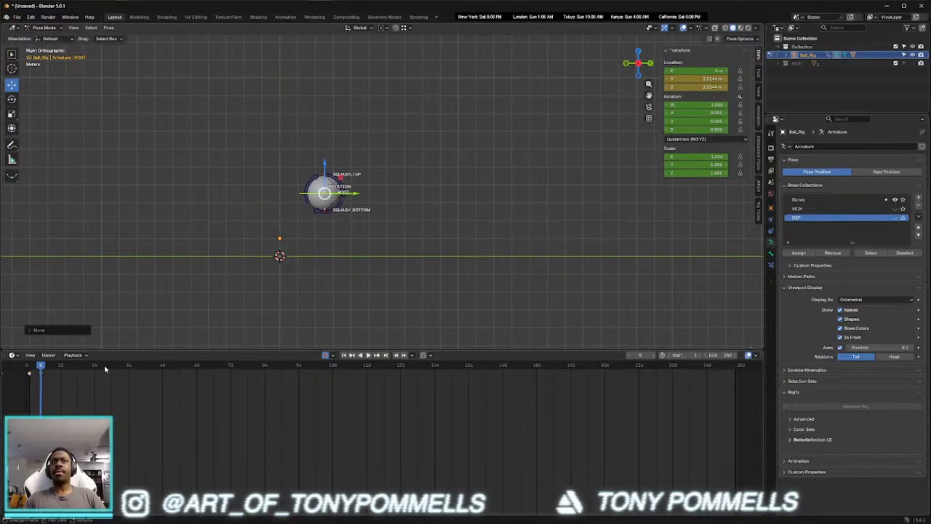
pyautogui.press('i')
# At frame 10, reset the ROOT control's Y and Z location to 0 and move it about 6.28 m along Y
pyautogui.moveTo(46, 368); pyautogui.dragTo(55, 369)
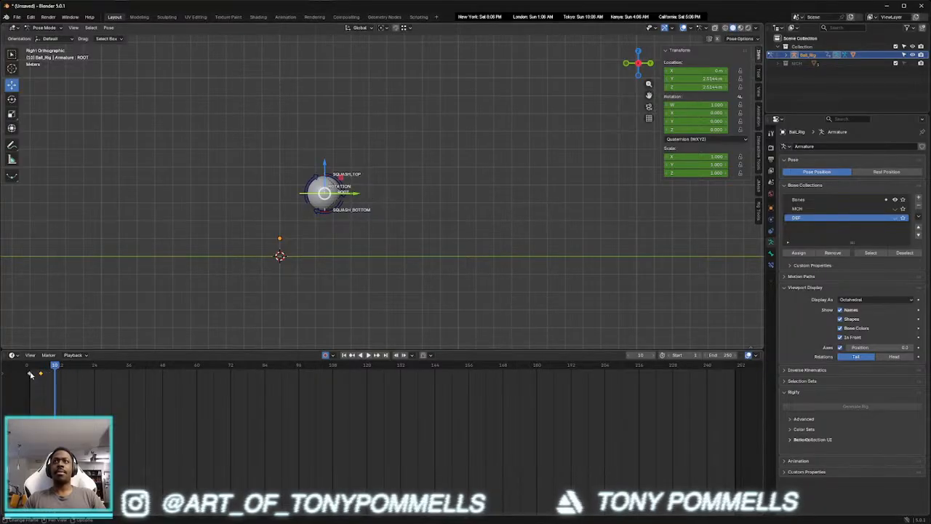
pyautogui.moveTo(714, 78); pyautogui.dragTo(713, 86)
pyautogui.write('0')
pyautogui.press('Return')
pyautogui.moveTo(315, 242); pyautogui.dragTo(427, 243)
# Set the interpolation of the ROOT control's keyframes to Constant
pyautogui.moveTo(53, 368)
pyautogui.mouseDown()
pyautogui.moveTo(29, 371)
pyautogui.moveTo(66, 366)
pyautogui.moveTo(46, 372)
pyautogui.mouseUp()
pyautogui.press('t')
pyautogui.click(57, 404)
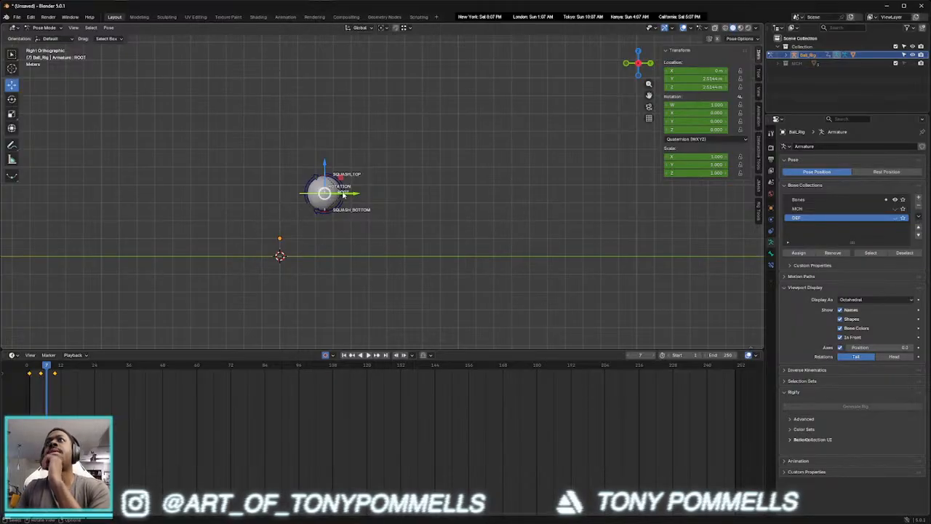
# At frame 10, move the ROOT control back along Y by about 0.8 m
pyautogui.moveTo(55, 366); pyautogui.dragTo(56, 369)
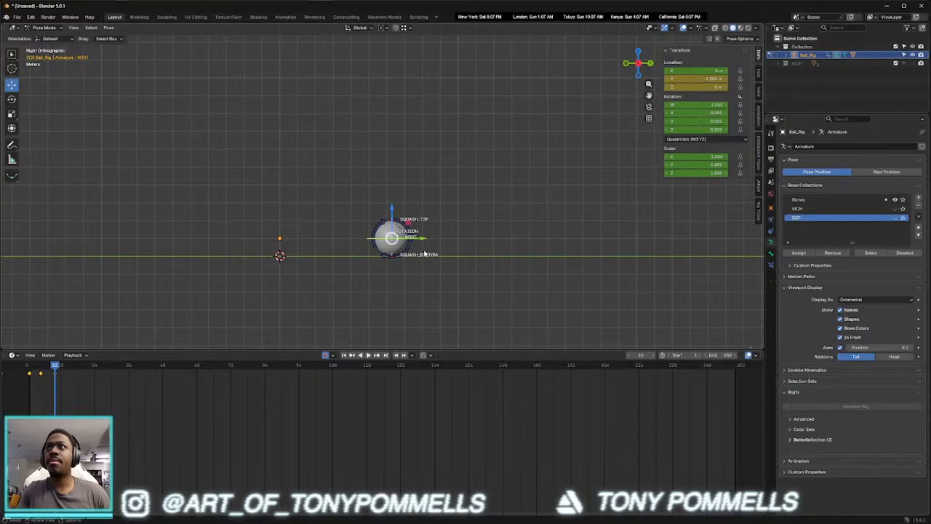
pyautogui.press('g')
pyautogui.press('y')
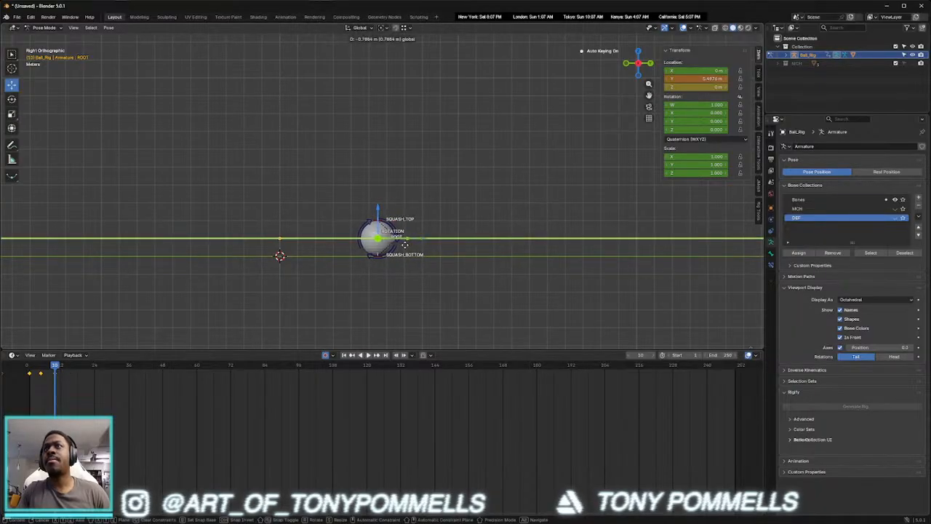
pyautogui.click(404, 246)
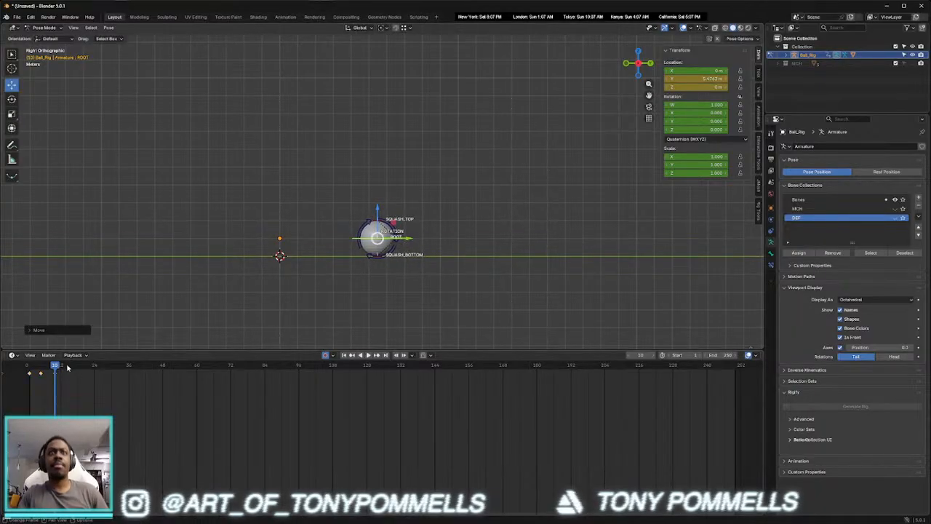
# At frame 5, raise the ROOT control to about 3.3 m on Z for a higher jump
pyautogui.click(26, 368)
pyautogui.moveTo(27, 369)
pyautogui.mouseDown()
pyautogui.moveTo(54, 368)
pyautogui.moveTo(27, 368)
pyautogui.moveTo(53, 368)
pyautogui.moveTo(41, 367)
pyautogui.mouseUp()
pyautogui.click(326, 190)
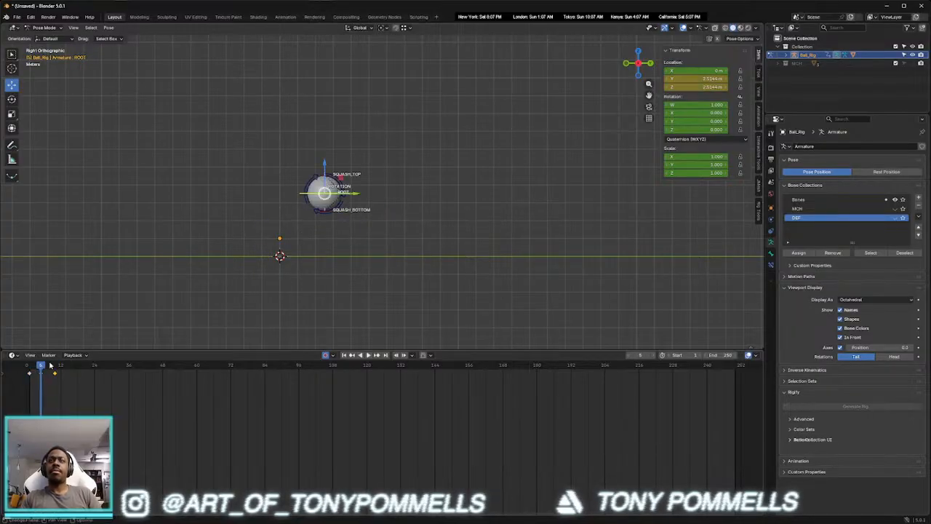
pyautogui.moveTo(326, 165); pyautogui.dragTo(325, 150)
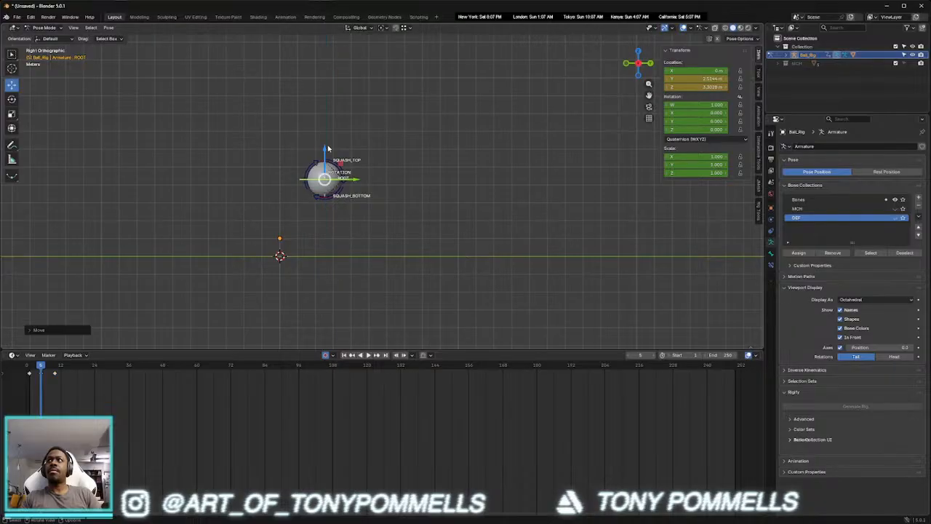
# Set the animation's end frame to 12 and play back the ball's jump
pyautogui.press('space')
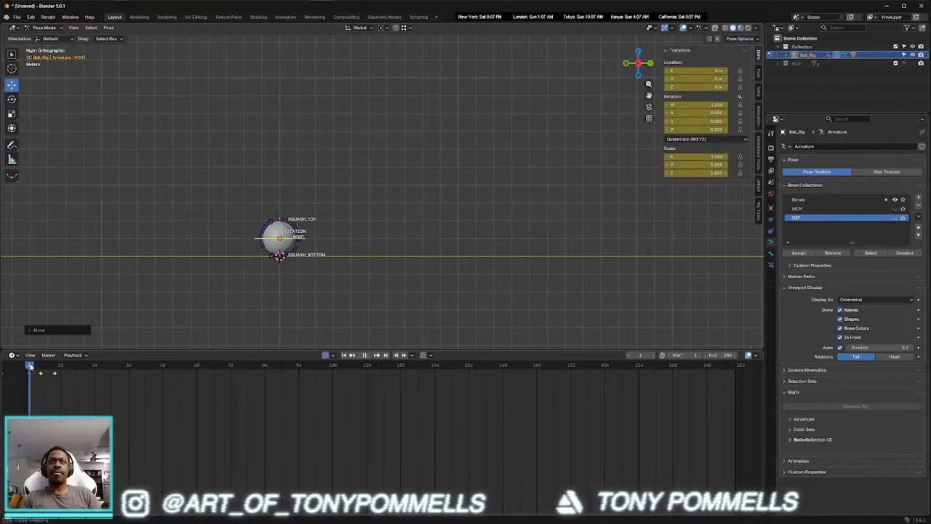
pyautogui.moveTo(30, 366); pyautogui.dragTo(31, 368)
pyautogui.scroll(2, 44, 384)
pyautogui.moveTo(20, 400); pyautogui.dragTo(255, 386, button='middle')
pyautogui.scroll(3, 195, 398)
pyautogui.scroll(1, 194, 398)
pyautogui.moveTo(98, 367); pyautogui.dragTo(160, 366)
pyautogui.hotkey('ctrl', 'End')
pyautogui.press('space')
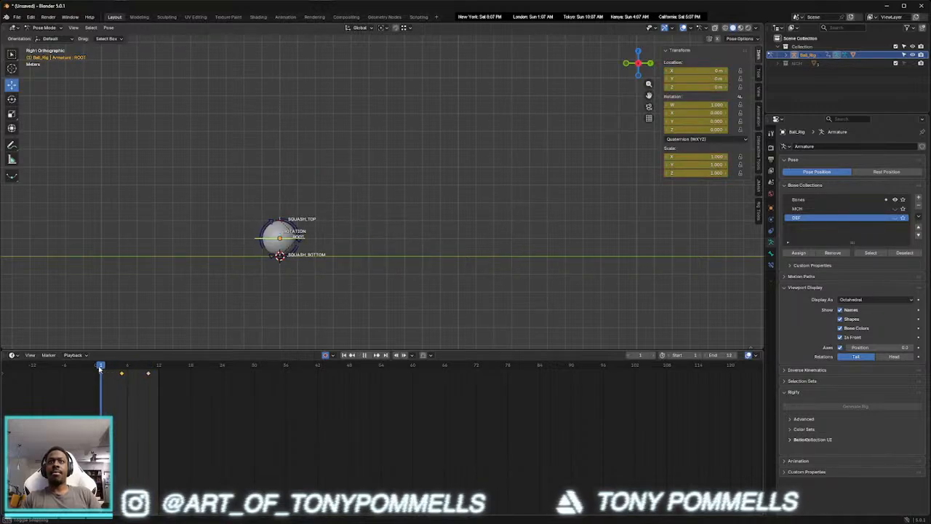
pyautogui.scroll(2, 235, 266)
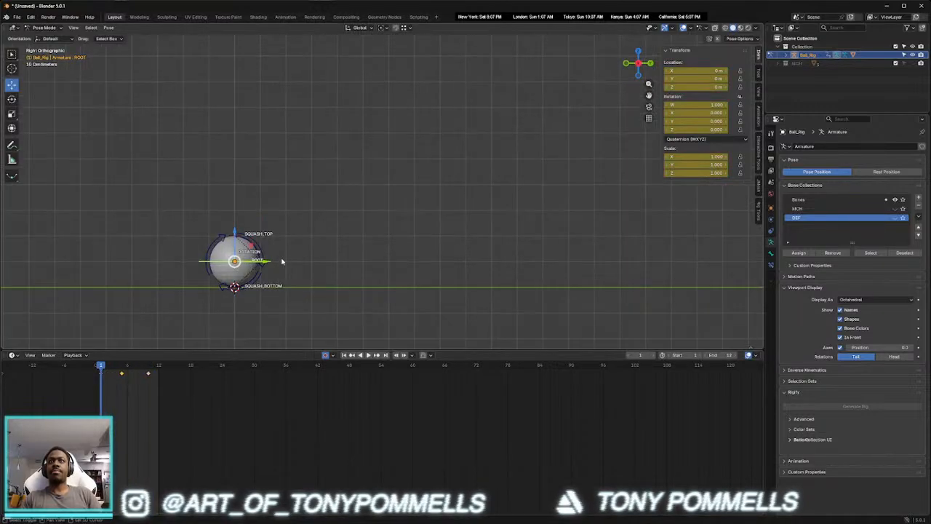
pyautogui.press('space')
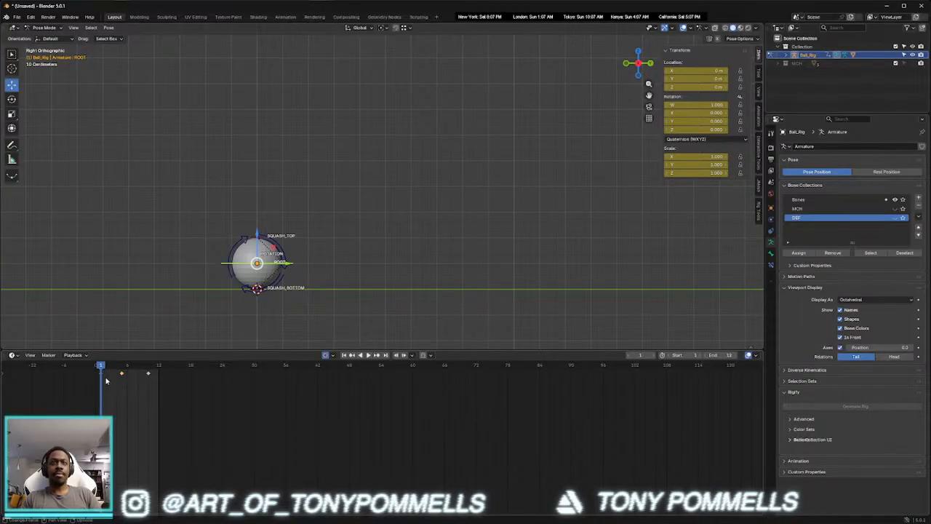
# Copy the frame 1 keyframe to frame 2 and stretch SQUASH_TOP there about 0.87 m along Y and 0.28 m along Z
pyautogui.press('g')
pyautogui.click(109, 374)
pyautogui.click(103, 366)
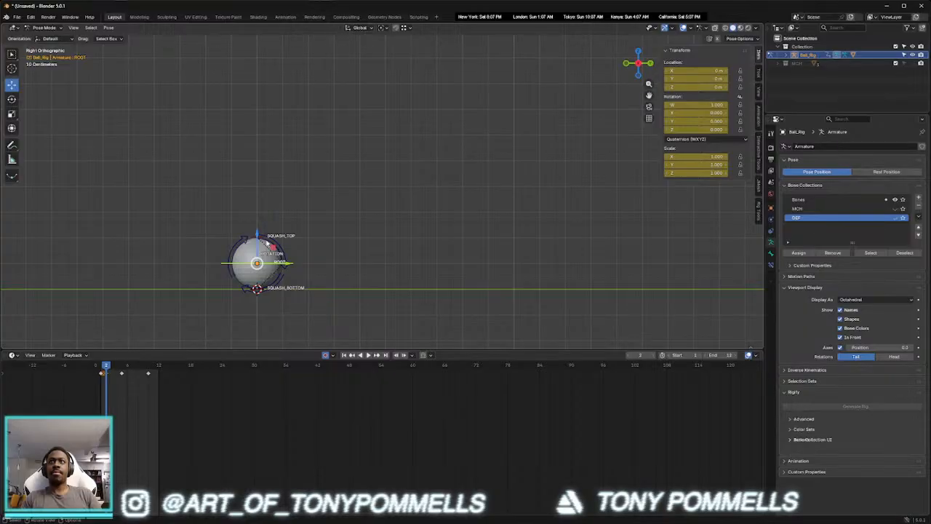
pyautogui.click(266, 240)
pyautogui.moveTo(273, 225); pyautogui.dragTo(297, 214)
# At frame 6, clear the SQUASH_TOP control's location and raise SQUASH_BOTTOM about 0.43 m along Z
pyautogui.moveTo(109, 366); pyautogui.dragTo(129, 366)
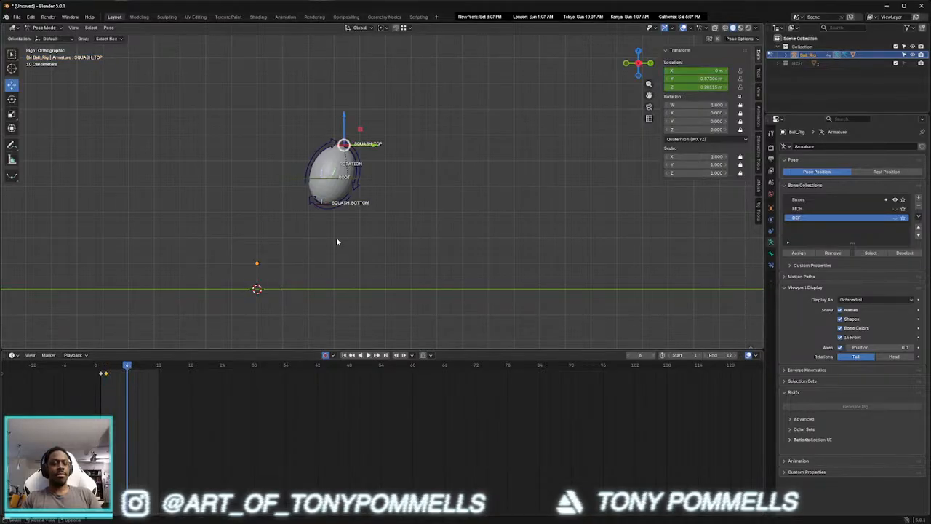
pyautogui.hotkey('alt', 'g')
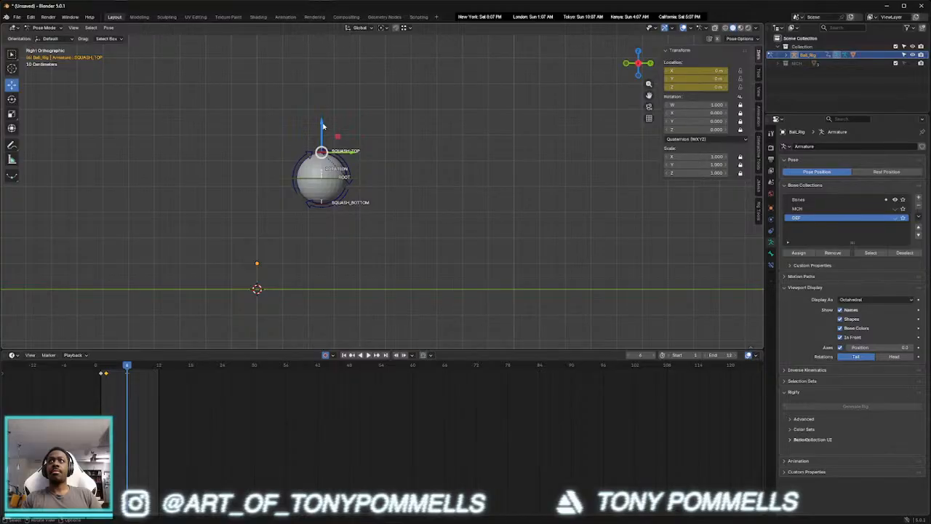
pyautogui.click(322, 204)
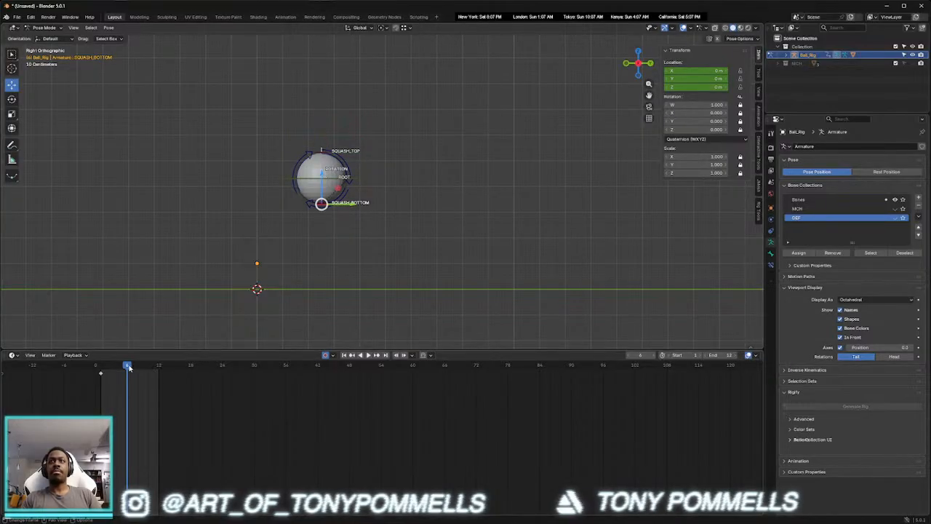
pyautogui.press('g')
pyautogui.press('z')
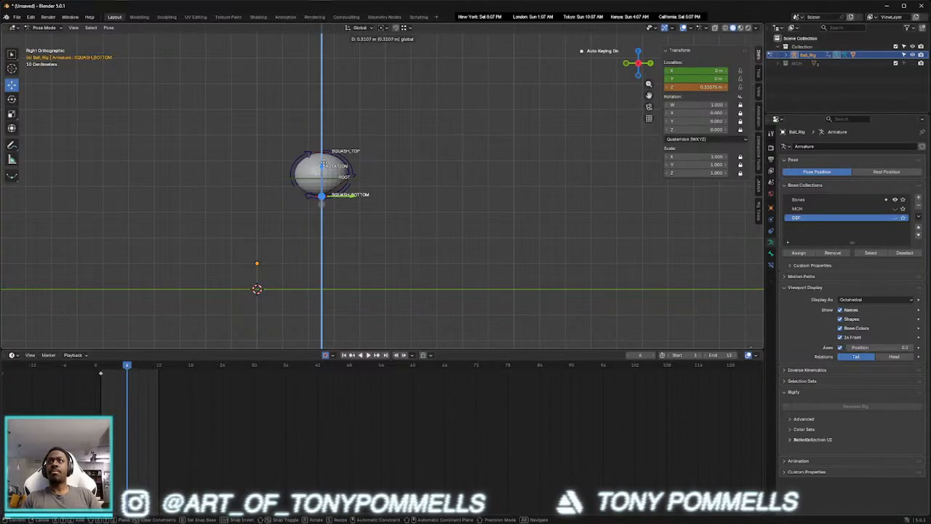
pyautogui.click(324, 159)
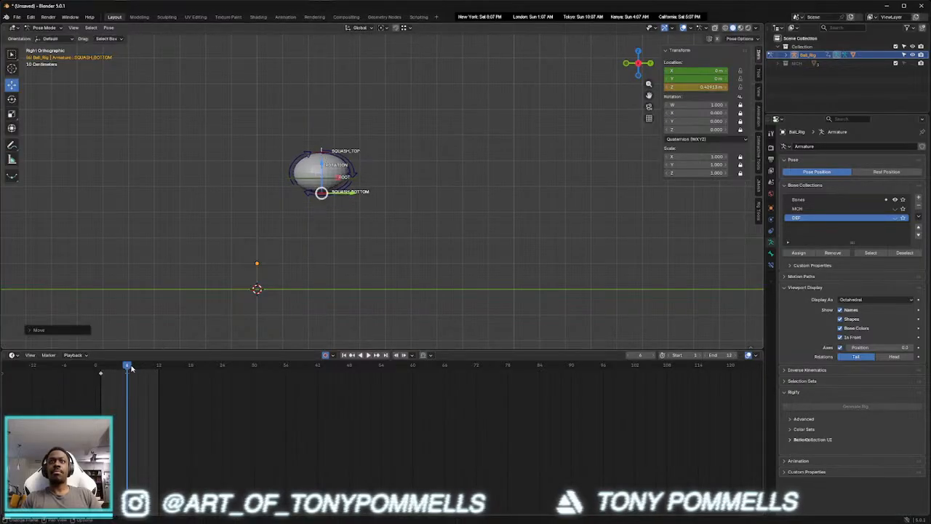
# At frame 10, clear the SQUASH_BOTTOM control's location, keyframe it and play back the animation
pyautogui.moveTo(127, 366); pyautogui.dragTo(149, 370)
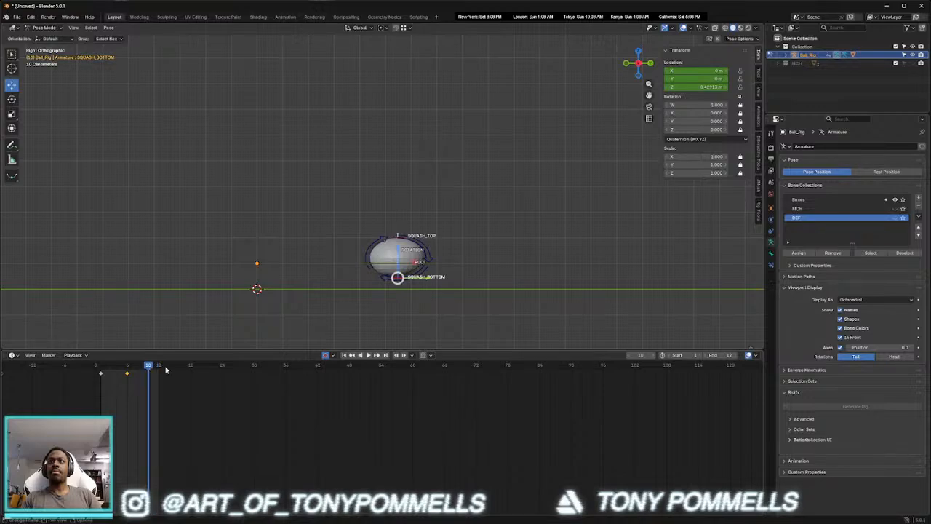
pyautogui.hotkey('alt', 'g')
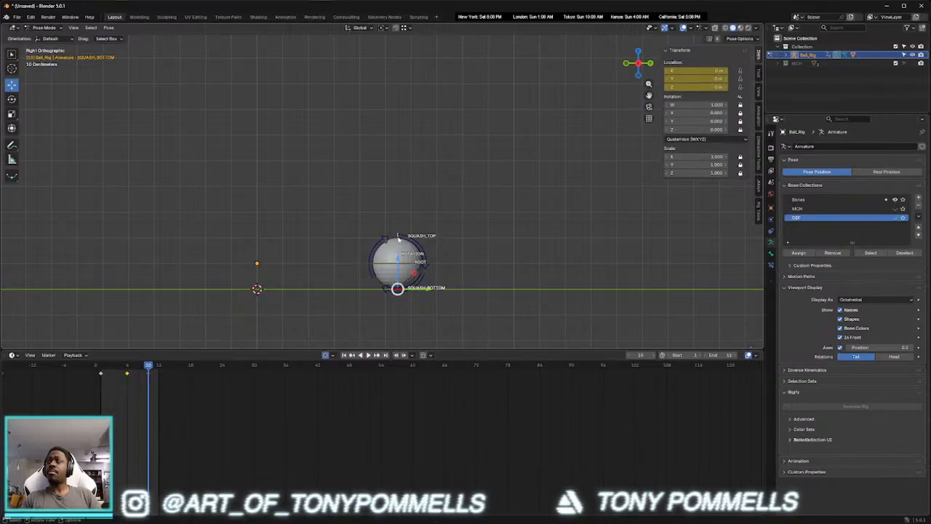
pyautogui.press('i')
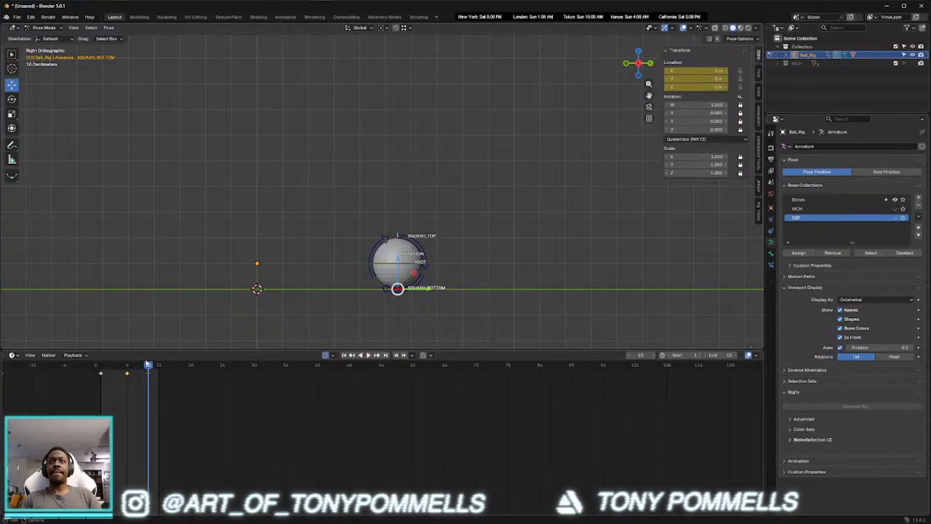
pyautogui.press('space')
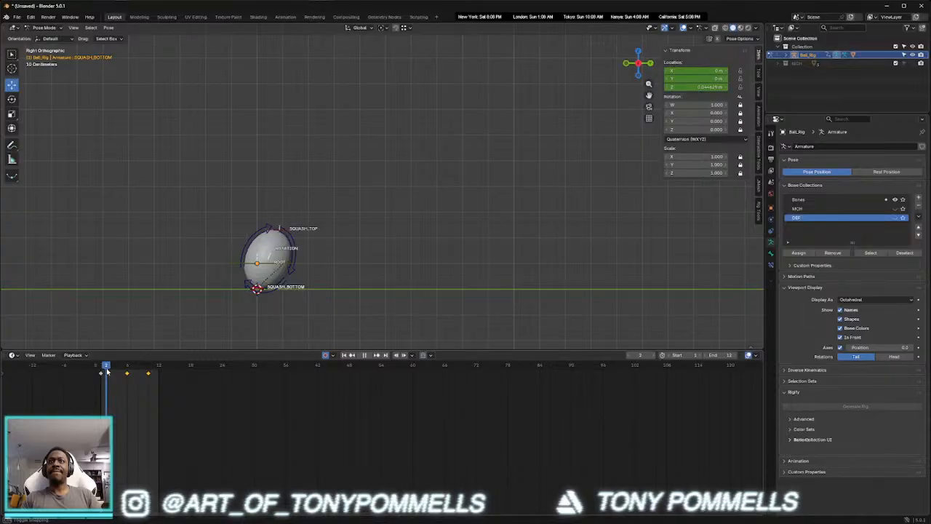
pyautogui.press('space')
# Insert a keyframe on the ROOT control at frame 2 and set the interpolation of the selected keyframes
pyautogui.click(268, 263)
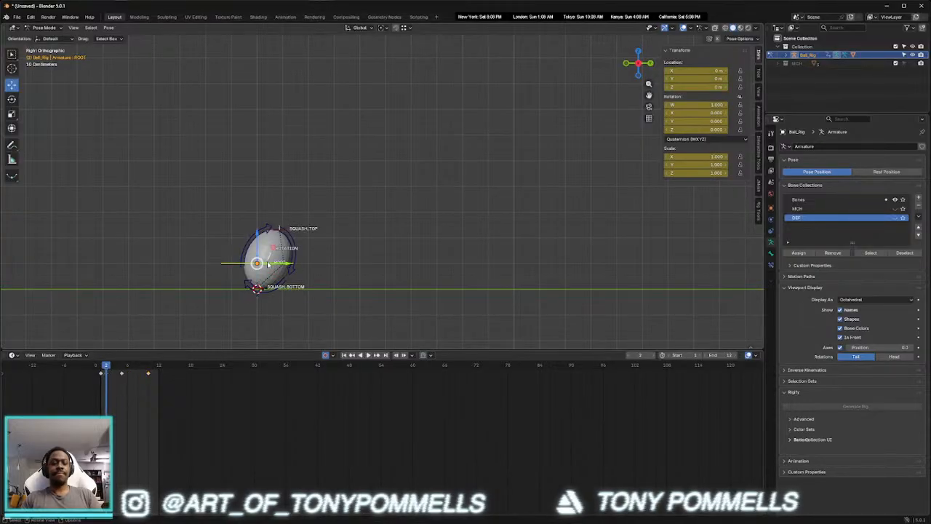
pyautogui.press('k')
pyautogui.click(267, 261)
pyautogui.press('space')
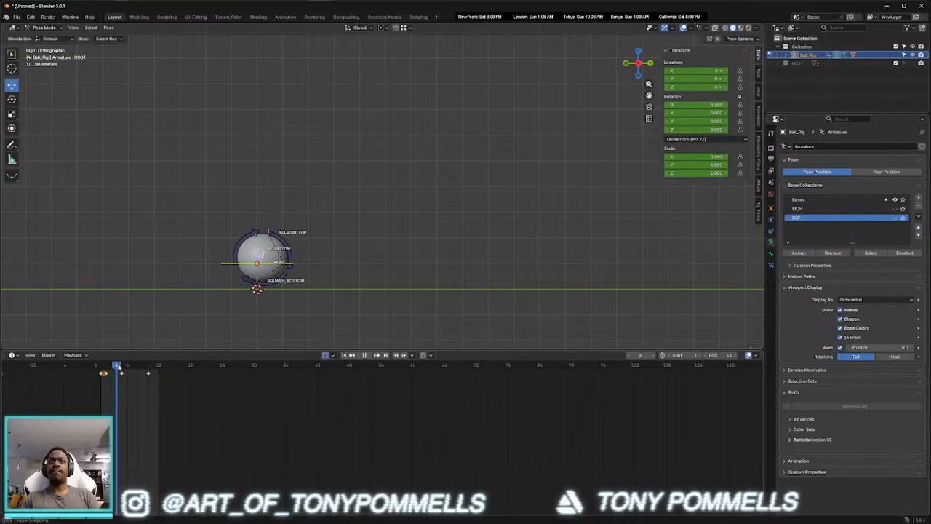
pyautogui.press('space')
pyautogui.press('t')
pyautogui.click(126, 384)
# At frame 1, lower the SQUASH_TOP control about 0.27 m along Z, keyframe it and play back the animation
pyautogui.moveTo(122, 367); pyautogui.dragTo(100, 366)
pyautogui.click(256, 238)
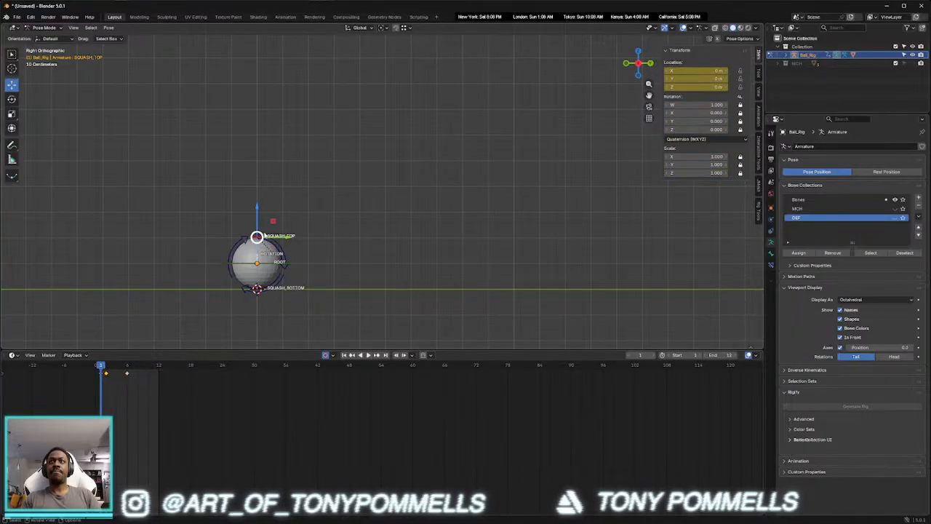
pyautogui.moveTo(258, 210); pyautogui.dragTo(258, 217)
pyautogui.press('k')
pyautogui.click(259, 217)
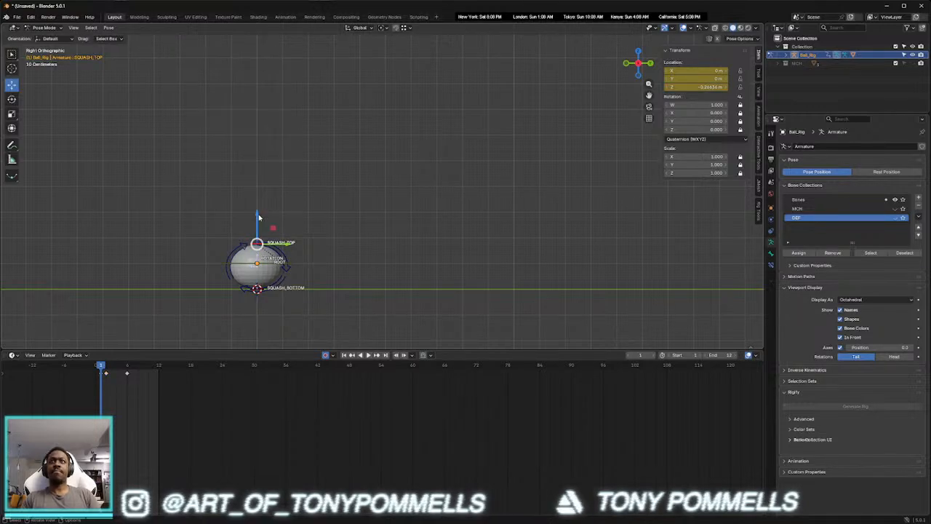
pyautogui.moveTo(102, 366); pyautogui.dragTo(148, 365)
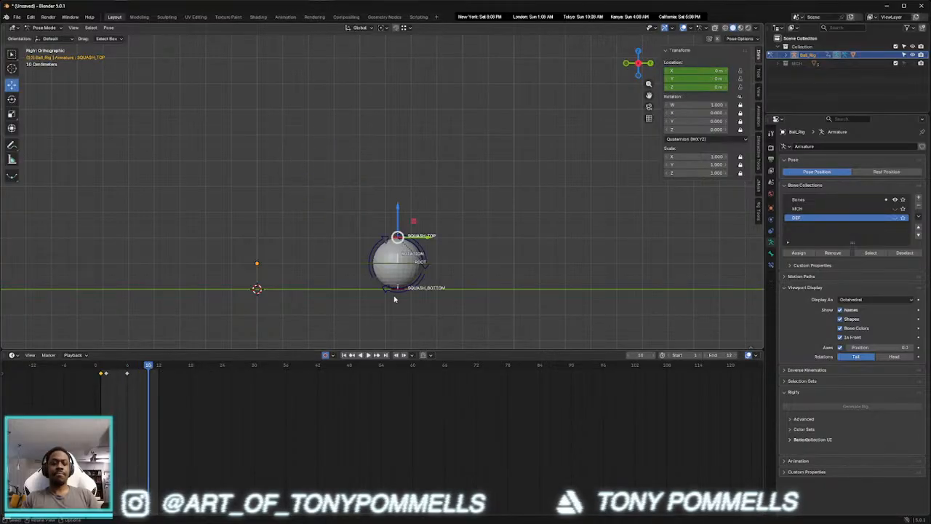
pyautogui.press('space')
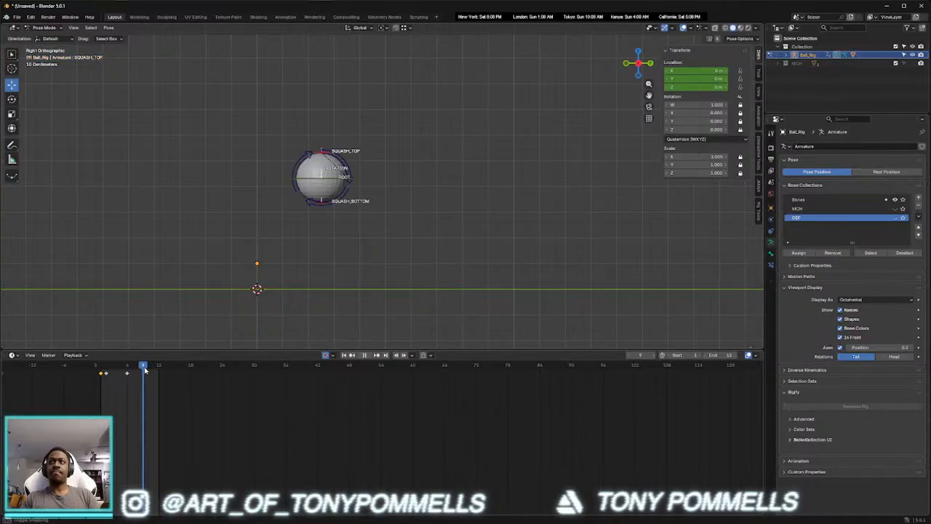
# Place a copy of the SQUASH_TOP control's frame 10 keyframe at frame 9 and compare the two frames
pyautogui.press('Escape')
pyautogui.press('k')
pyautogui.click(421, 266)
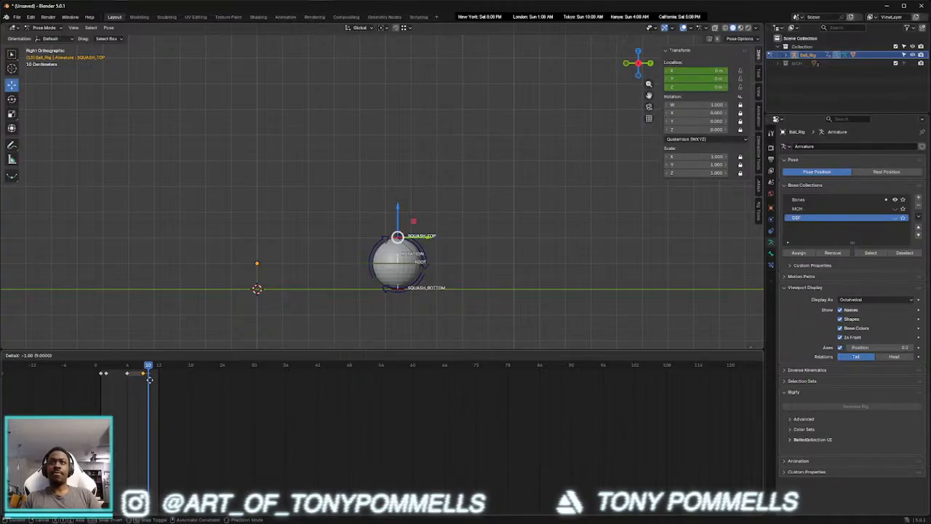
pyautogui.press('Left')
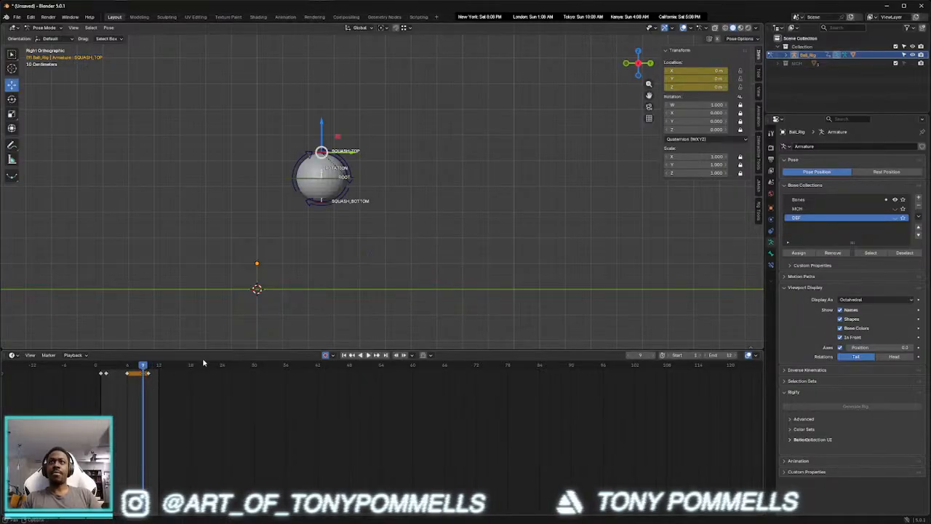
pyautogui.press('Right')
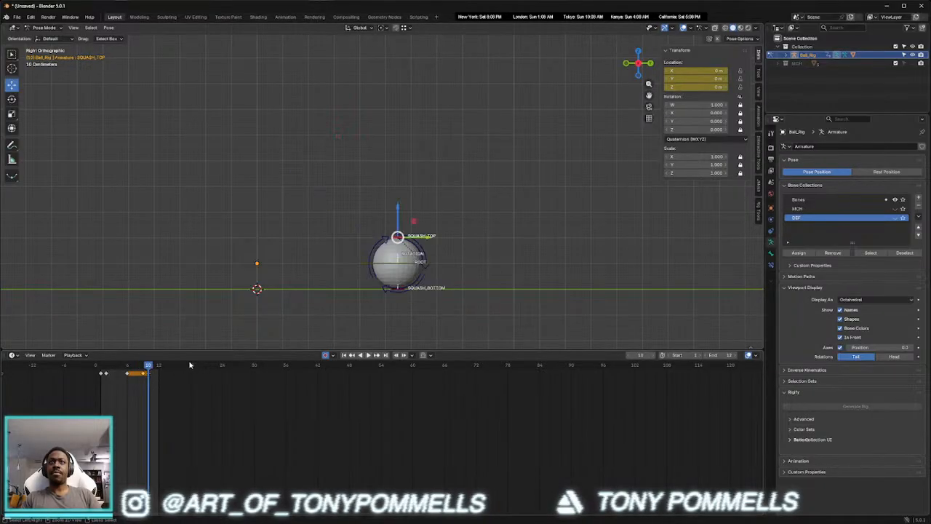
pyautogui.press('g')
pyautogui.click(146, 375)
pyautogui.press('Left')
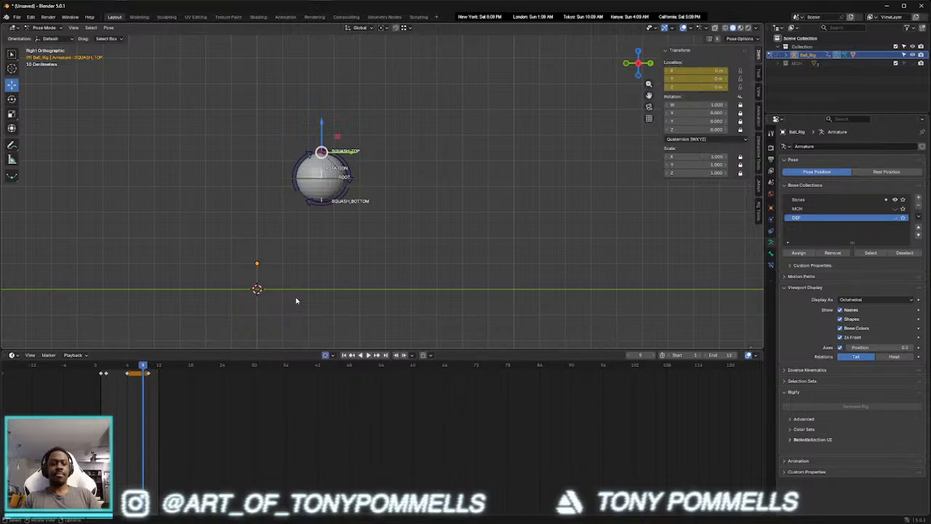
pyautogui.moveTo(267, 127); pyautogui.dragTo(372, 233)
pyautogui.hotkey('alt', 'g')
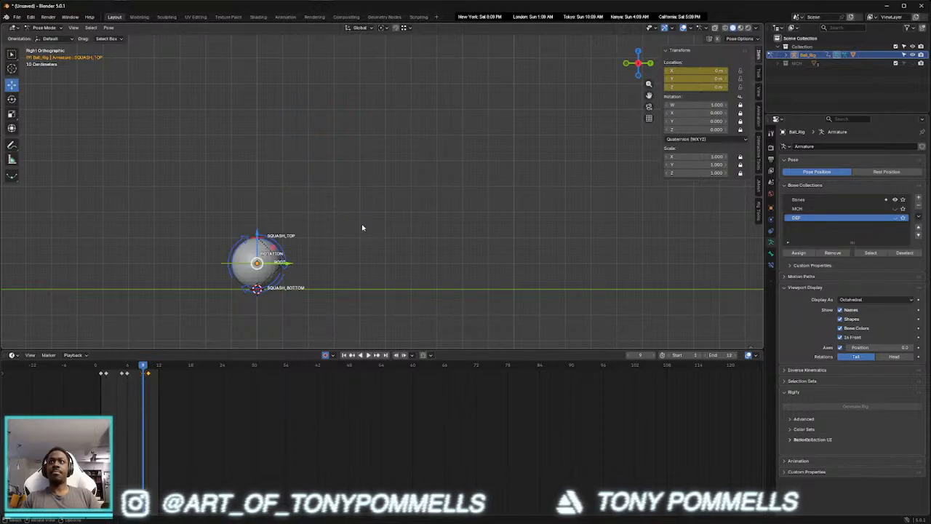
pyautogui.hotkey('ctrl', 'z')
pyautogui.hotkey('ctrl', 'z')
# Place the ROOT control's frame 10 landing keyframe at frame 9 too and play back to that frame
pyautogui.press('Right')
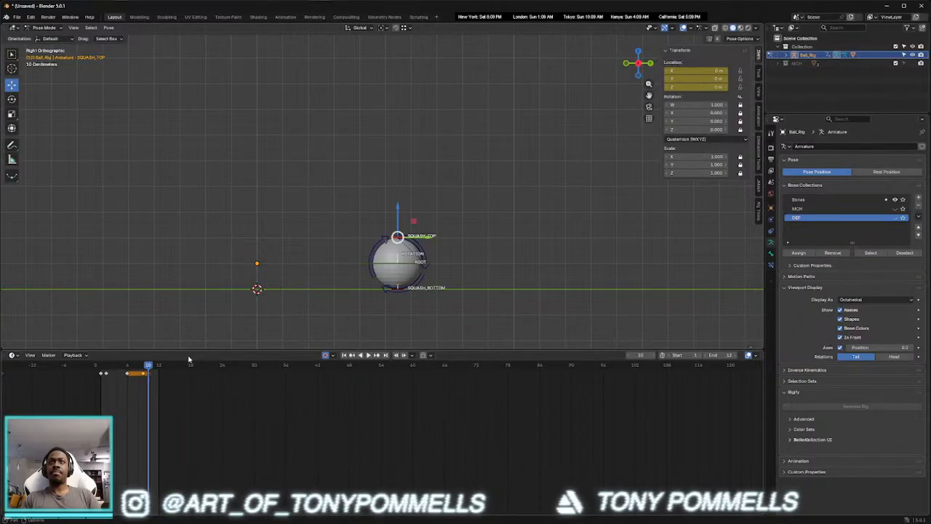
pyautogui.click(387, 266)
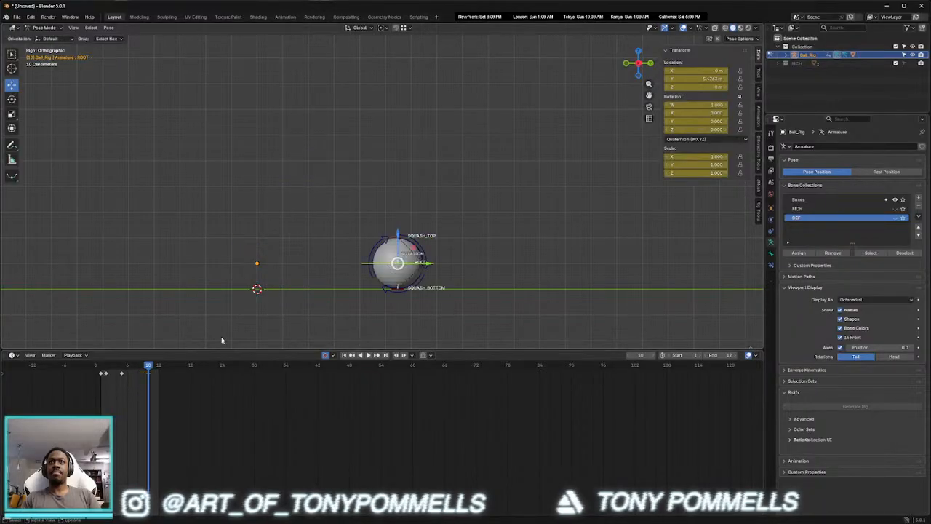
pyautogui.press('g')
pyautogui.click(139, 375)
pyautogui.click(144, 366)
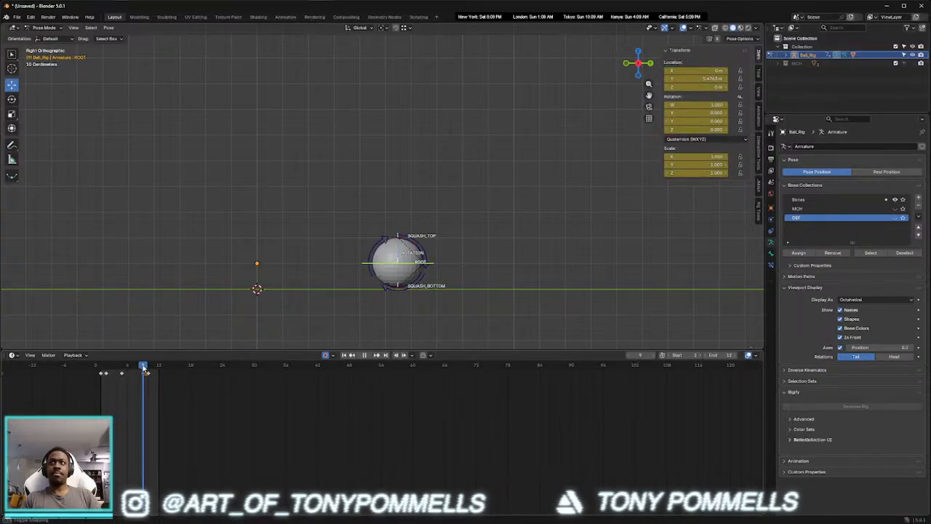
pyautogui.press('space')
# Insert a Whole Character keyframe at frame 9 with the SQUASH_BOTTOM control selected
pyautogui.click(398, 288)
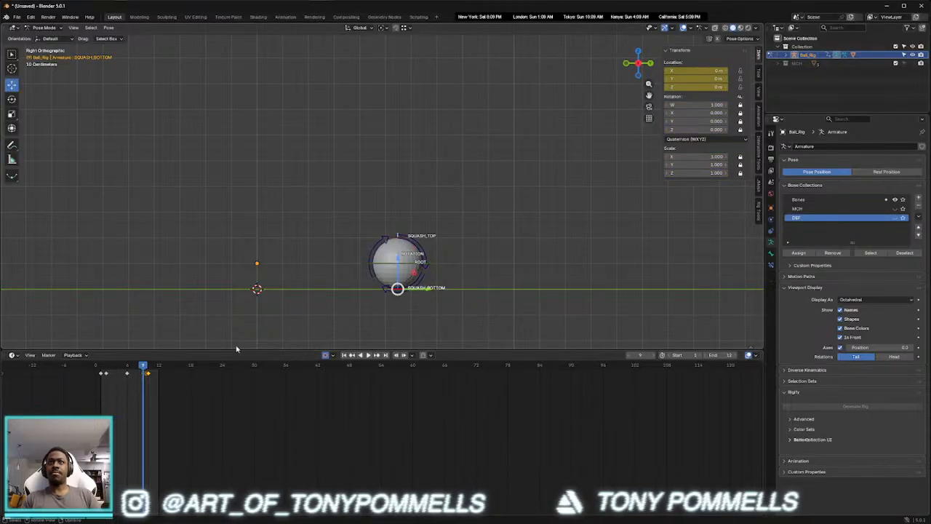
pyautogui.press('k')
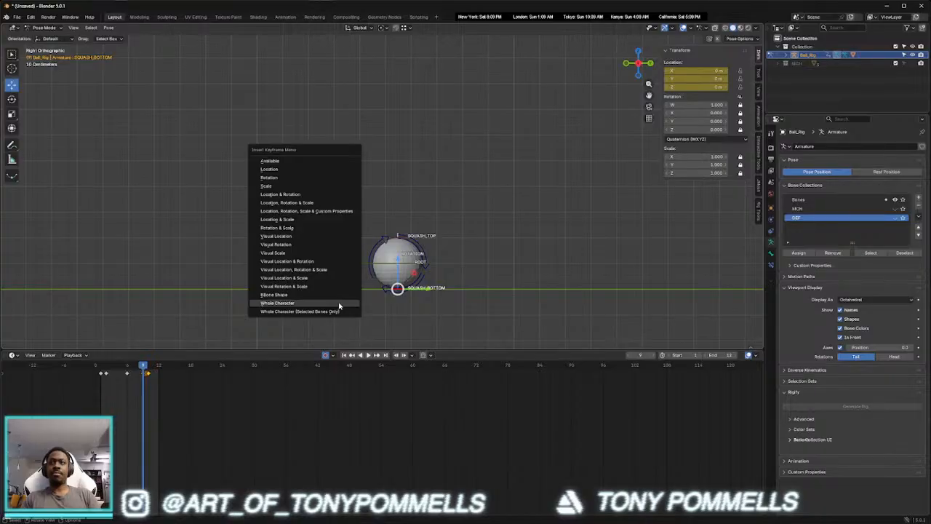
pyautogui.click(322, 301)
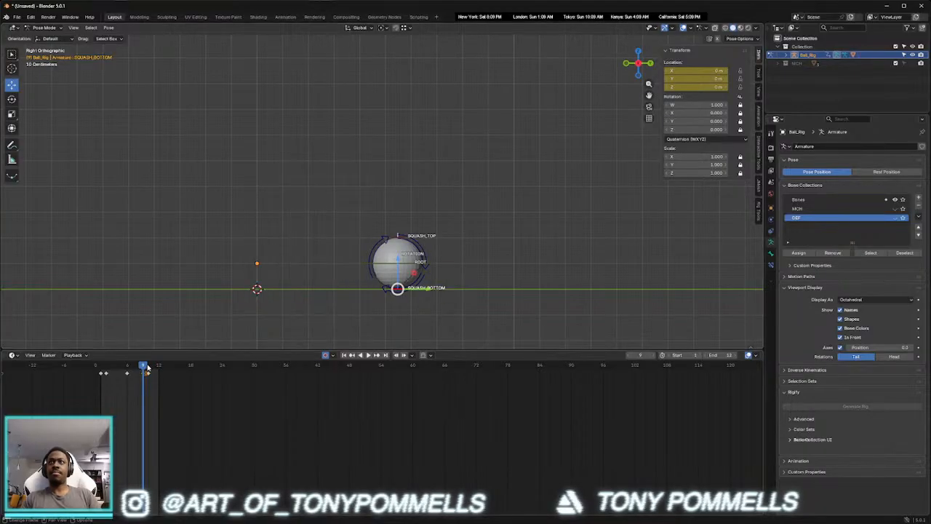
# At frame 9, move the SQUASH_TOP control about -0.65 m along Y and 0.31 m along Z, and insert a Whole Character keyframe
pyautogui.click(393, 240)
pyautogui.press('g')
pyautogui.press('z')
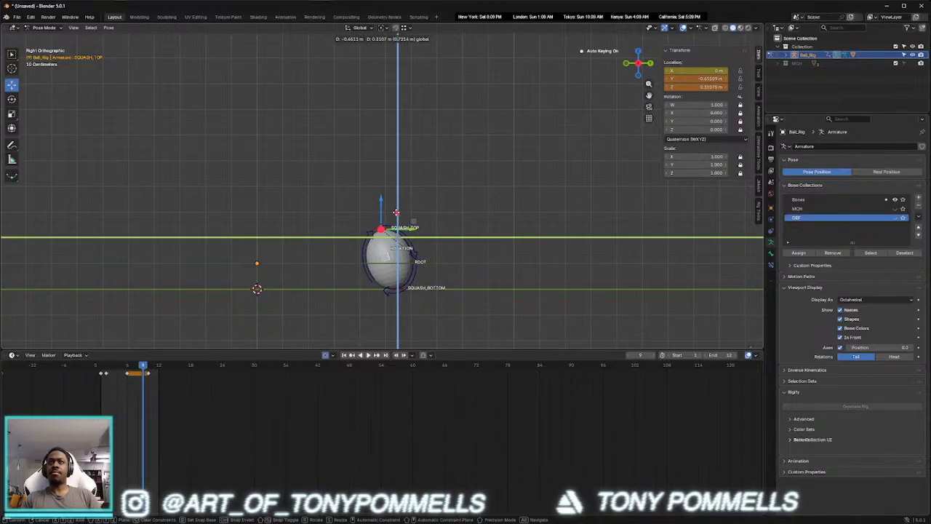
pyautogui.click(397, 213)
pyautogui.press('k')
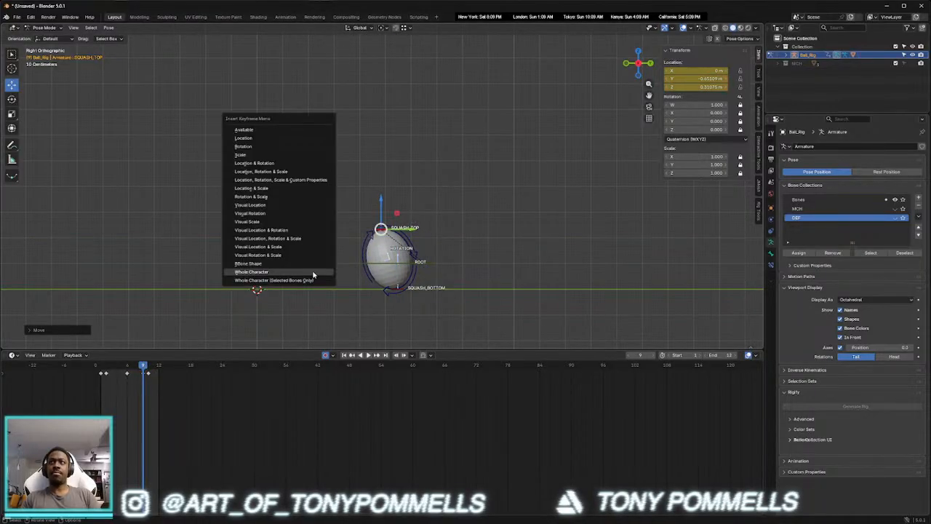
pyautogui.click(313, 270)
# At frame 10, lower the SQUASH_TOP control about 0.28 m along Z, insert a Whole Character keyframe and play back the animation
pyautogui.press('space')
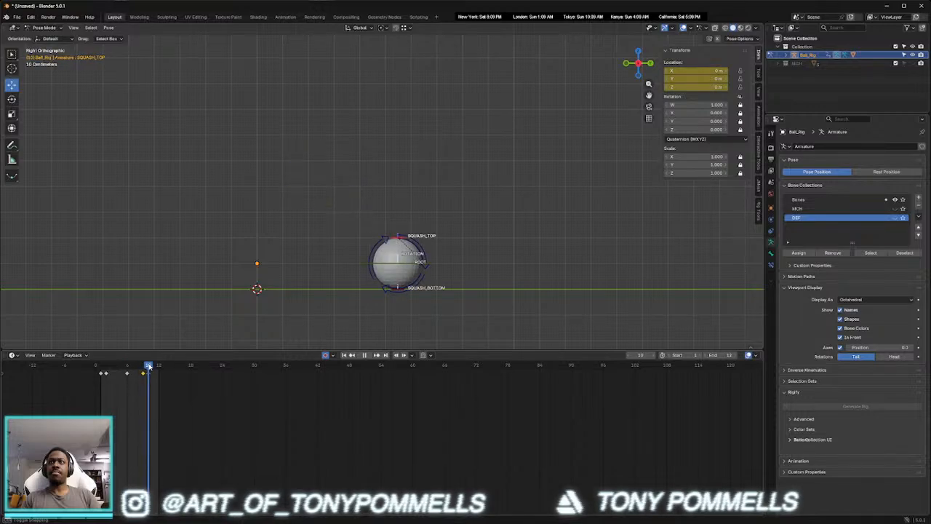
pyautogui.press('space')
pyautogui.moveTo(399, 215); pyautogui.dragTo(398, 222)
pyautogui.press('k')
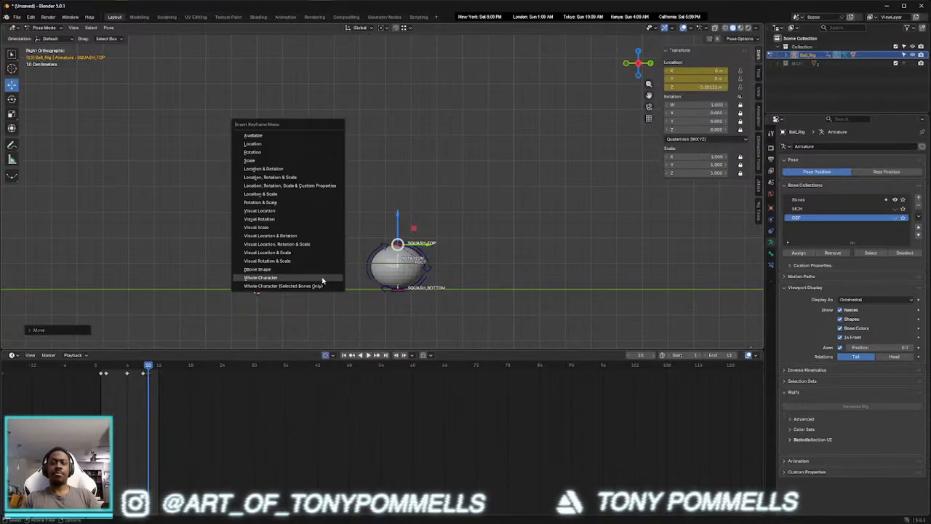
pyautogui.click(322, 281)
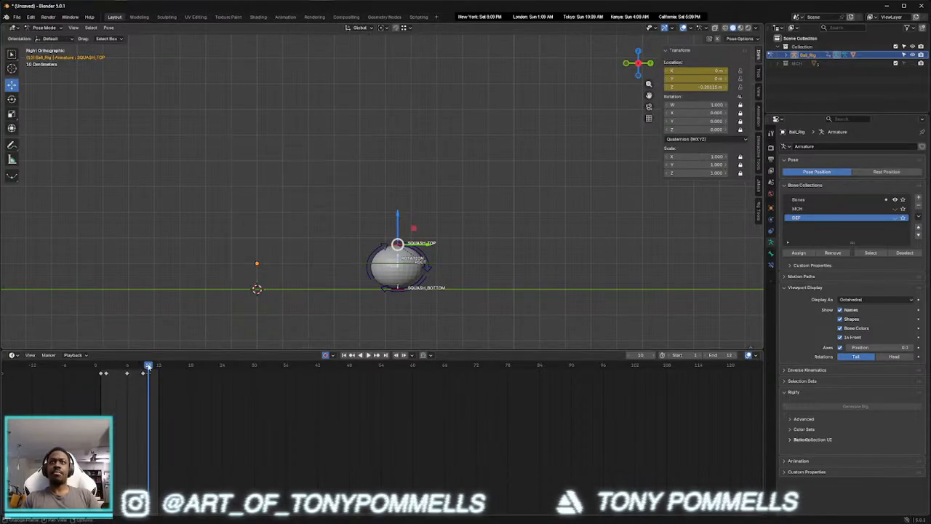
pyautogui.press('space')
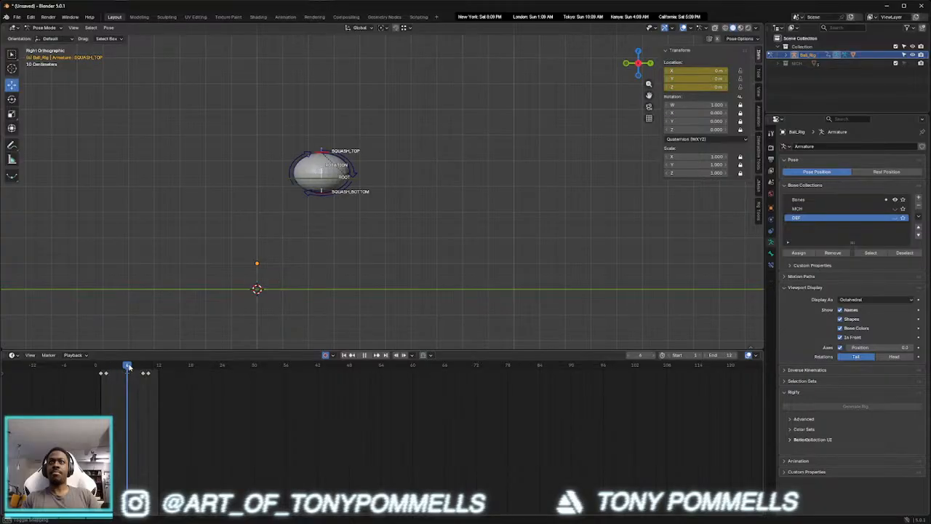
pyautogui.press('space')
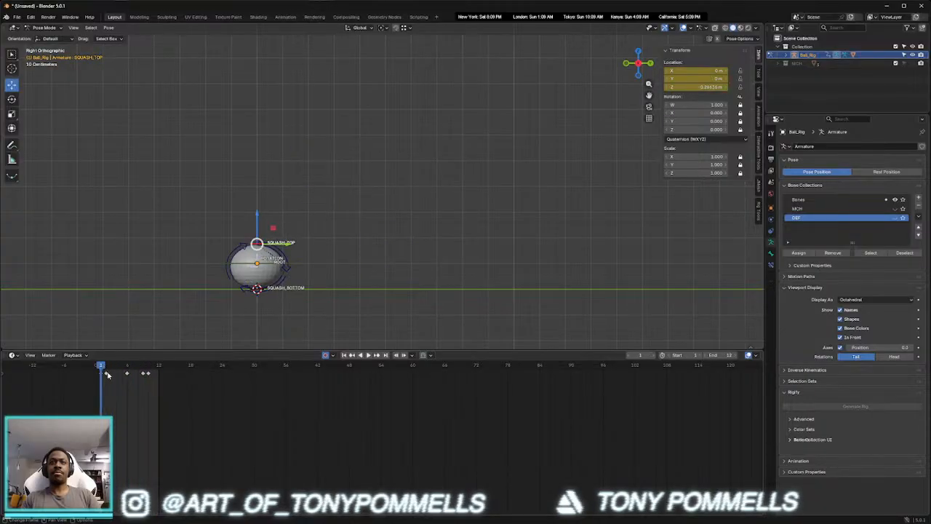
# Set the interpolation of all the SQUASH_TOP control's keyframes and play back the animation
pyautogui.press('t')
pyautogui.click(109, 391)
pyautogui.press('space')
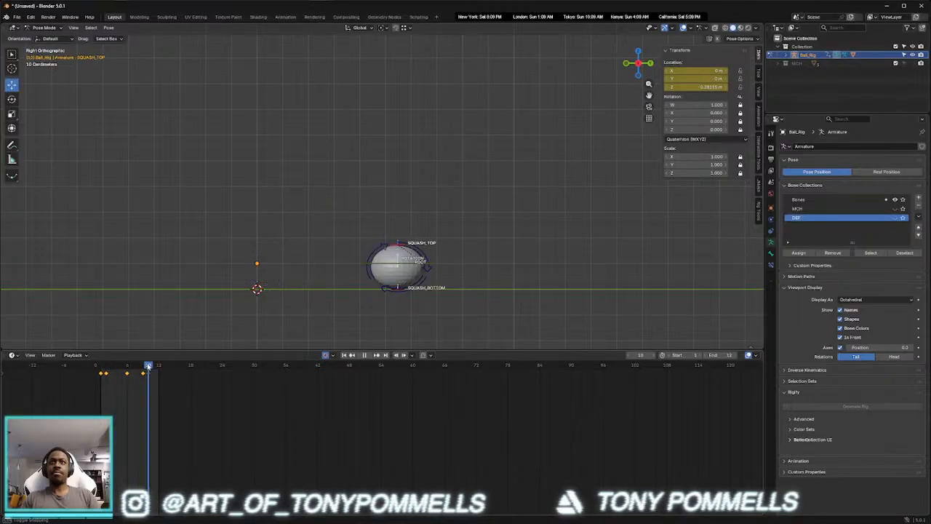
pyautogui.press('space')
# Open the rig's curves in the Graph Editor, select all the controls and isolate the ROOT control's curves
pyautogui.hotkey('ctrl', 'Tab')
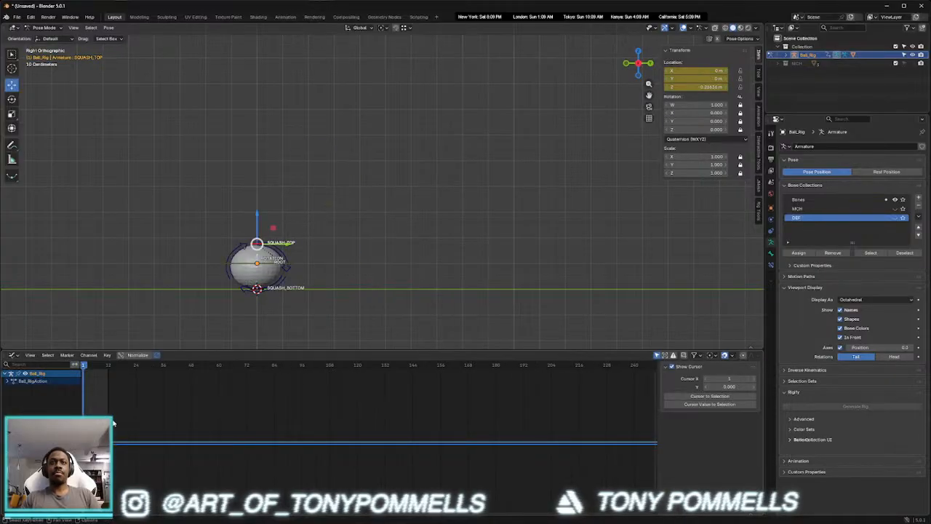
pyautogui.click(7, 382)
pyautogui.click(184, 296)
pyautogui.moveTo(195, 234); pyautogui.dragTo(317, 301)
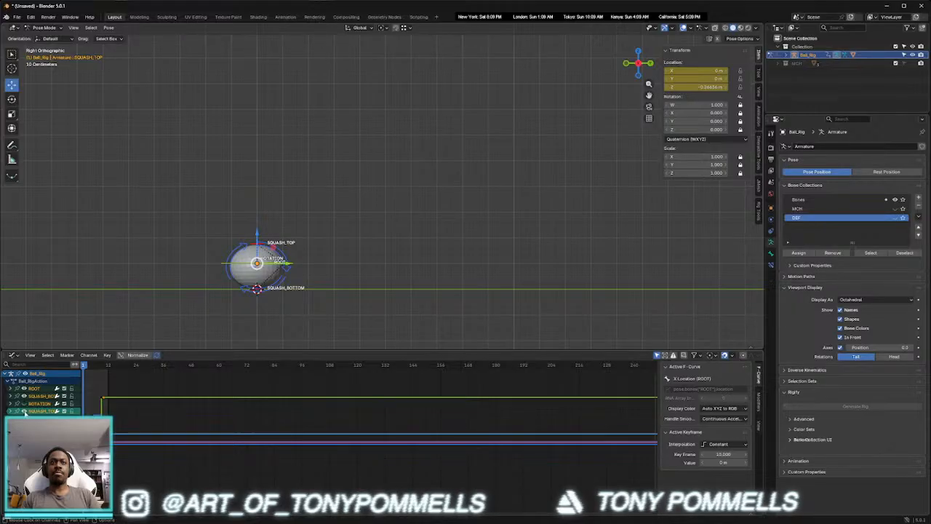
pyautogui.click(34, 389)
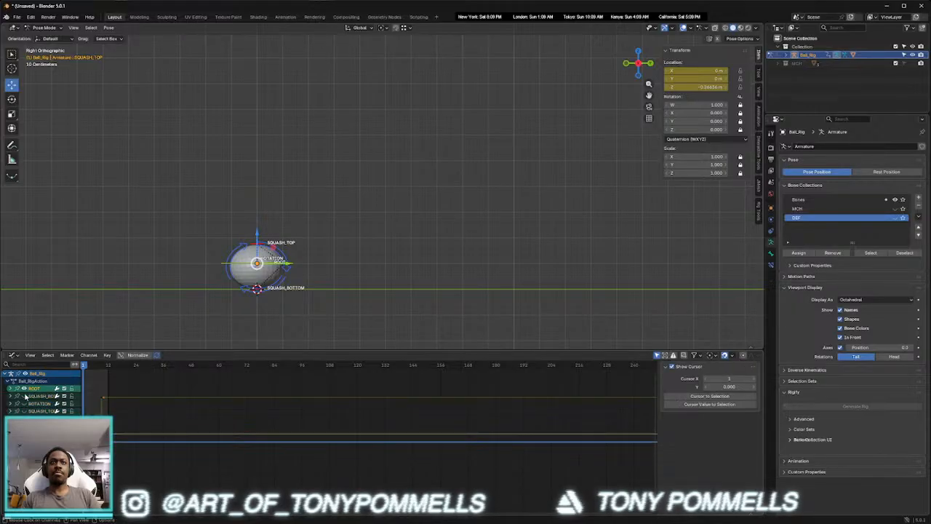
pyautogui.click(10, 390)
pyautogui.press('Home')
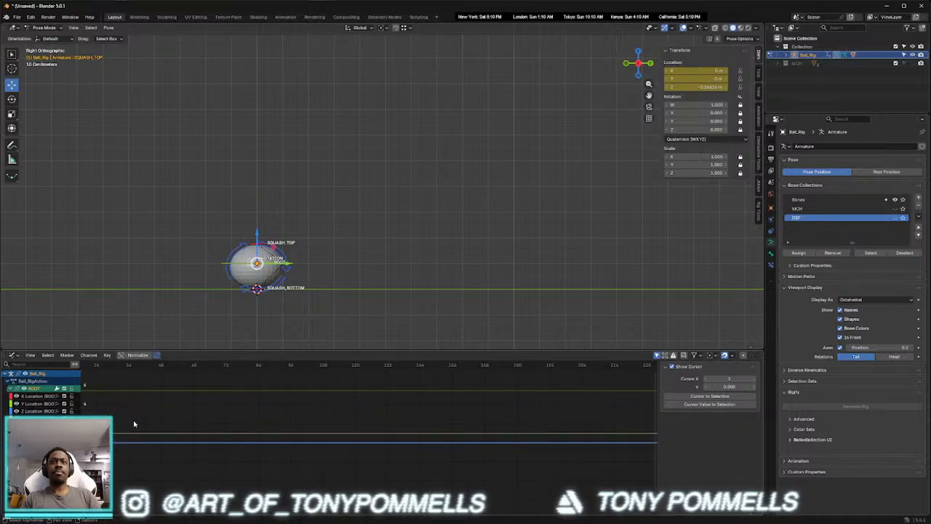
# Set the interpolation of the ROOT control's keyframes to Bezier
pyautogui.press('t')
pyautogui.click(282, 417)
pyautogui.scroll(3, 214, 417)
pyautogui.moveTo(213, 417); pyautogui.dragTo(279, 425, button='middle')
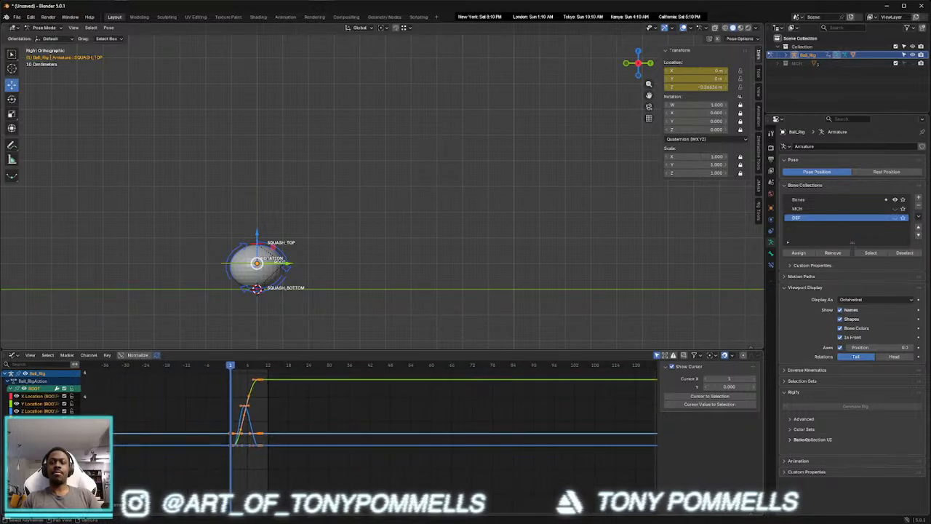
# Hide the ROOT control's other curves, keeping only Y Location and Z Location visible and selected
pyautogui.moveTo(16, 464); pyautogui.dragTo(16, 449)
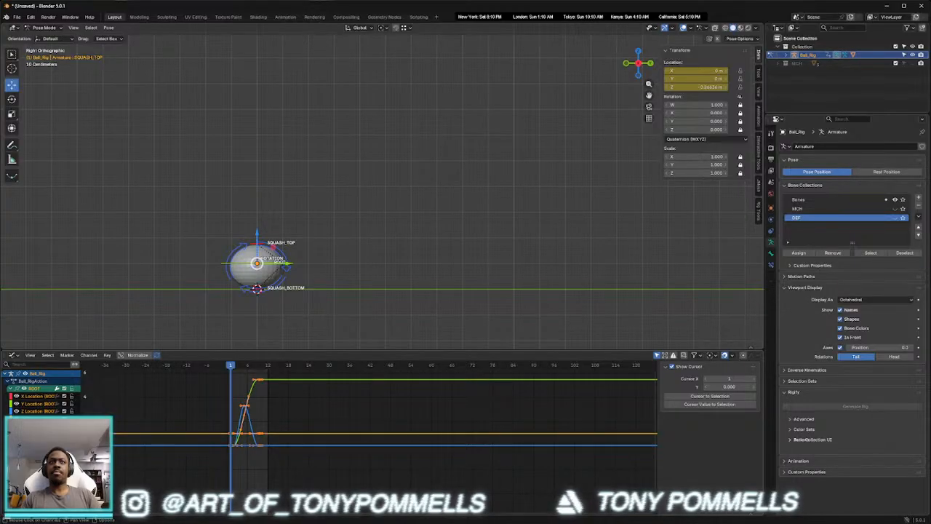
pyautogui.click(16, 419)
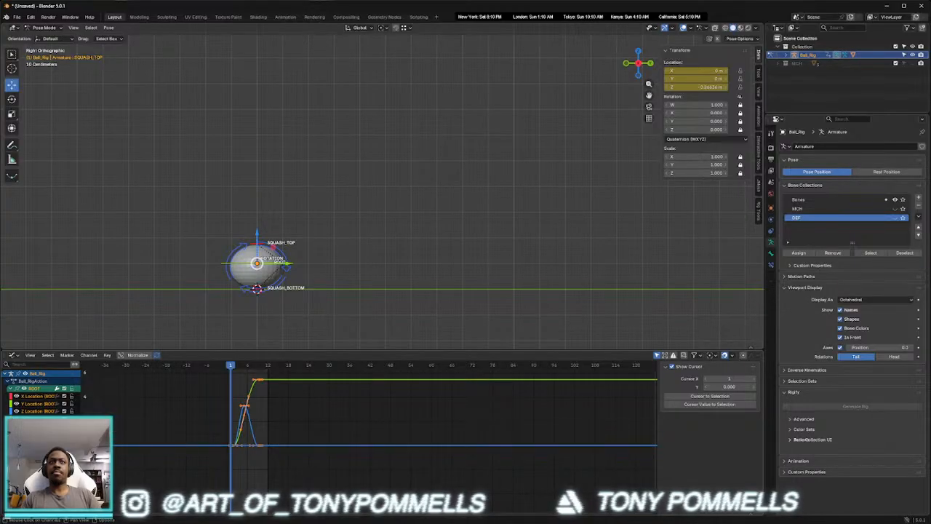
pyautogui.click(33, 411)
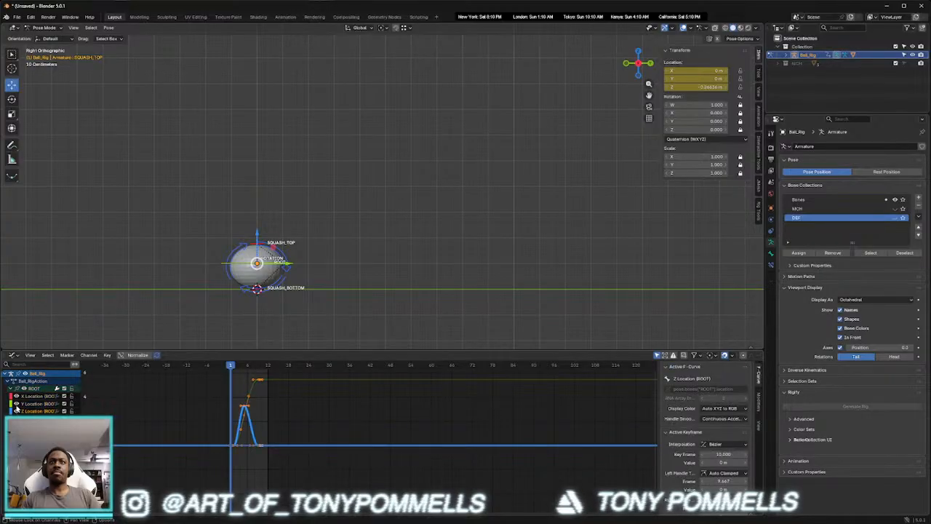
pyautogui.click(17, 406)
pyautogui.click(17, 405)
pyautogui.click(35, 403)
pyautogui.click(37, 412)
# Try to give Vector handles to the ROOT control's Y and Z Location keyframes at the start of the jump
pyautogui.scroll(9, 209, 433)
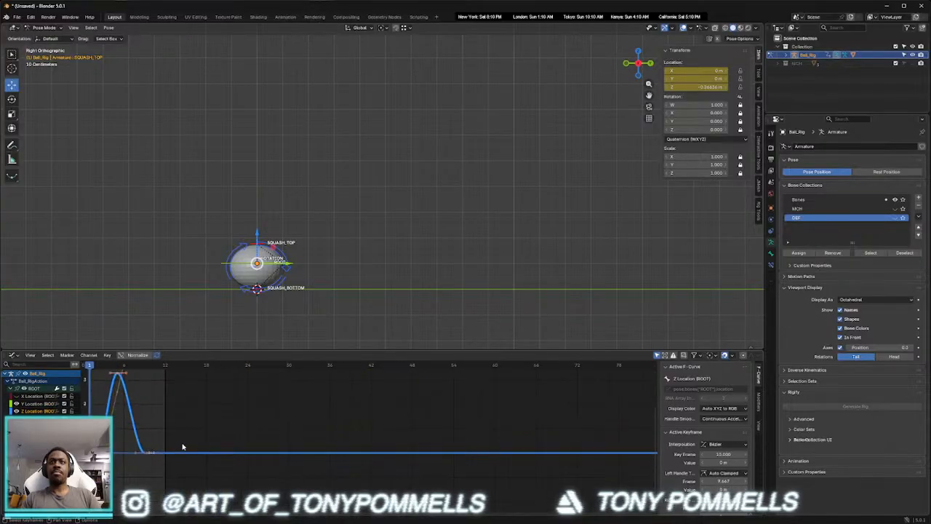
pyautogui.moveTo(137, 446); pyautogui.dragTo(354, 433, button='middle')
pyautogui.scroll(20, 270, 443)
pyautogui.moveTo(120, 434); pyautogui.dragTo(329, 438, button='middle')
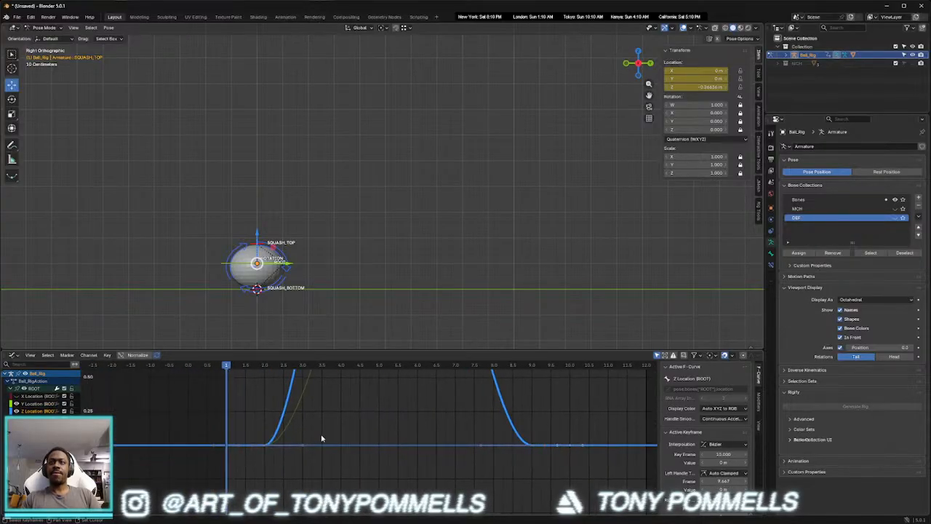
pyautogui.scroll(2, 328, 438)
pyautogui.moveTo(238, 454); pyautogui.dragTo(228, 431)
pyautogui.press('v')
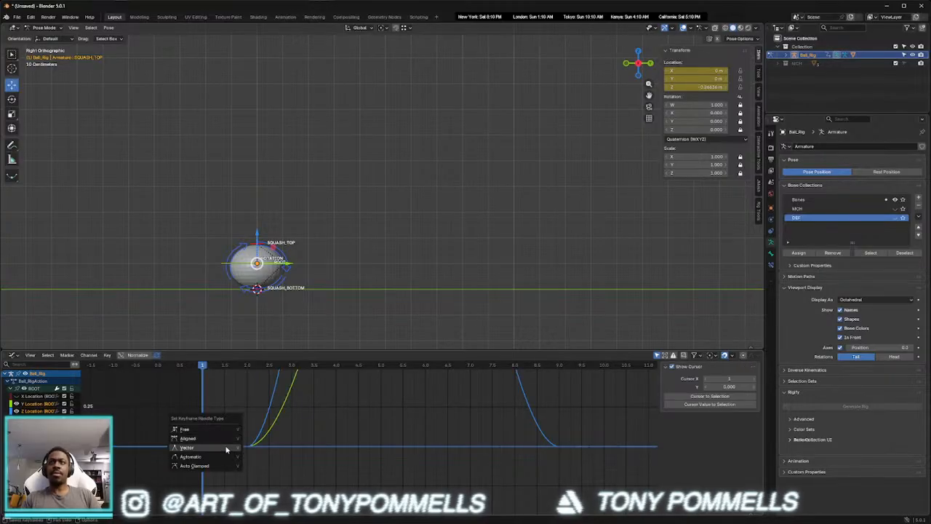
pyautogui.click(227, 447)
pyautogui.scroll(-1, 336, 435)
pyautogui.scroll(1, 255, 452)
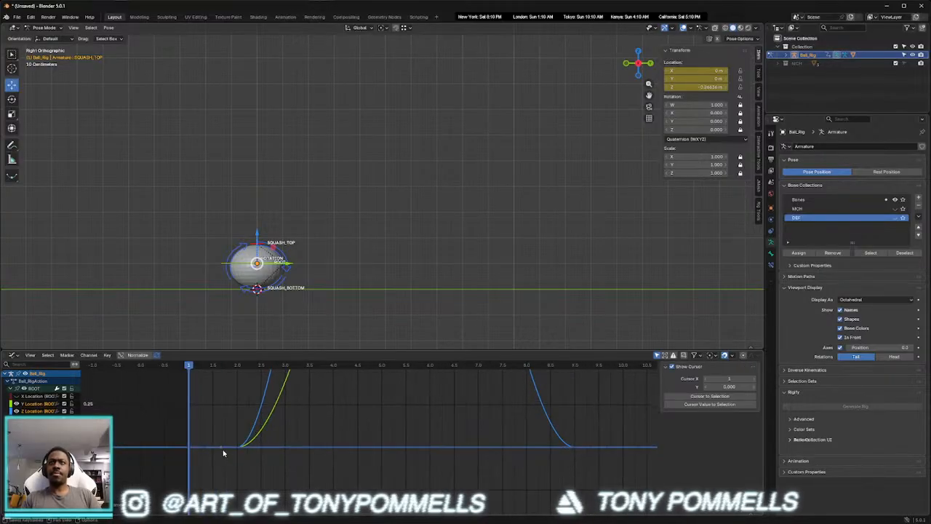
# Hide the Y Location curve and give the ROOT control's Z Location keyframes at frames 2 and 9 Vector handles
pyautogui.moveTo(206, 369); pyautogui.dragTo(225, 371)
pyautogui.moveTo(229, 431)
pyautogui.mouseDown()
pyautogui.moveTo(249, 470)
pyautogui.moveTo(231, 429)
pyautogui.mouseUp()
pyautogui.click(17, 405)
pyautogui.press('v')
pyautogui.click(231, 428)
pyautogui.moveTo(589, 429); pyautogui.dragTo(574, 473)
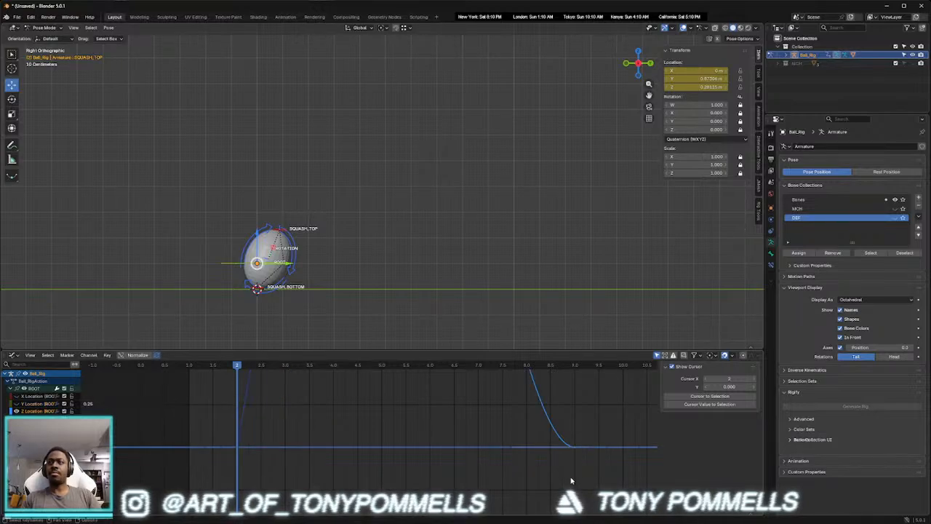
pyautogui.press('v')
pyautogui.click(535, 461)
# Scale the handles of the ROOT control's Z Location keyframe at frame 5 by about 2 to widen the arc's peak
pyautogui.scroll(-10, 486, 448)
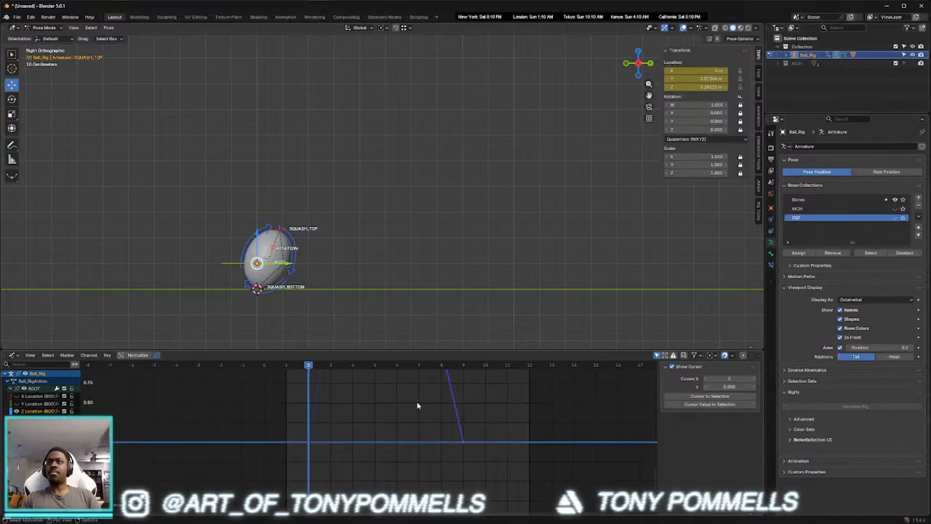
pyautogui.moveTo(417, 405); pyautogui.dragTo(393, 473, button='middle')
pyautogui.moveTo(345, 378); pyautogui.dragTo(310, 463, button='middle')
pyautogui.click(318, 388)
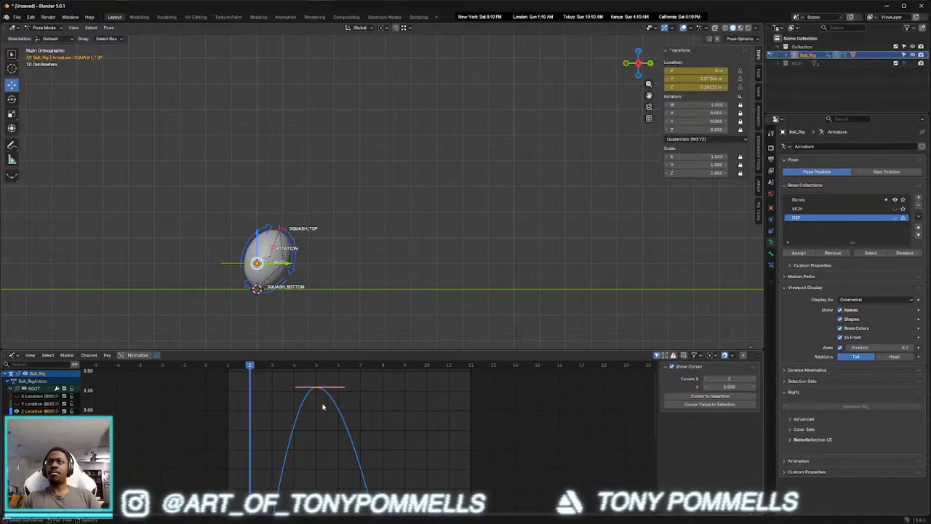
pyautogui.press('s')
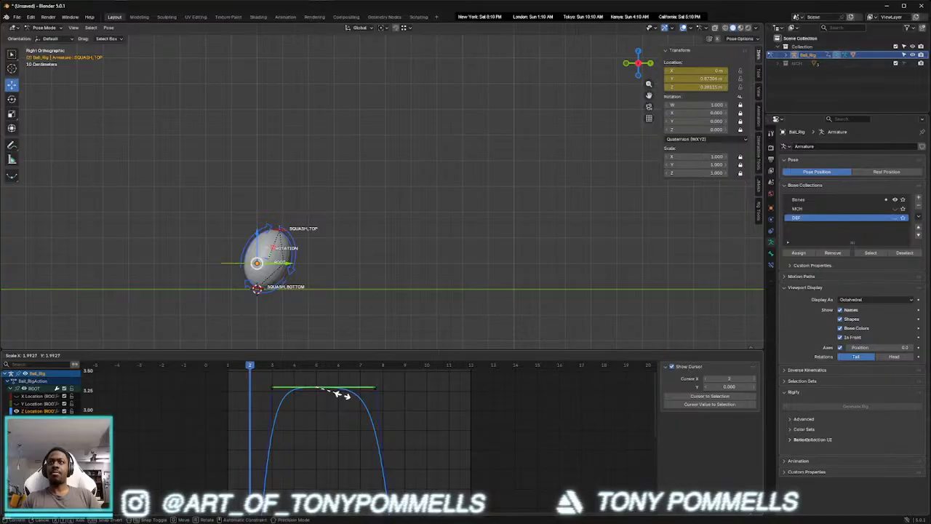
pyautogui.click(343, 397)
# At frame 5, return the SQUASH_BOTTOM and SQUASH_TOP controls to a round ball pose and keyframe it
pyautogui.scroll(-6, 338, 466)
pyautogui.moveTo(342, 508); pyautogui.dragTo(326, 419, button='middle')
pyautogui.scroll(-3, 326, 421)
pyautogui.moveTo(286, 381); pyautogui.dragTo(316, 402)
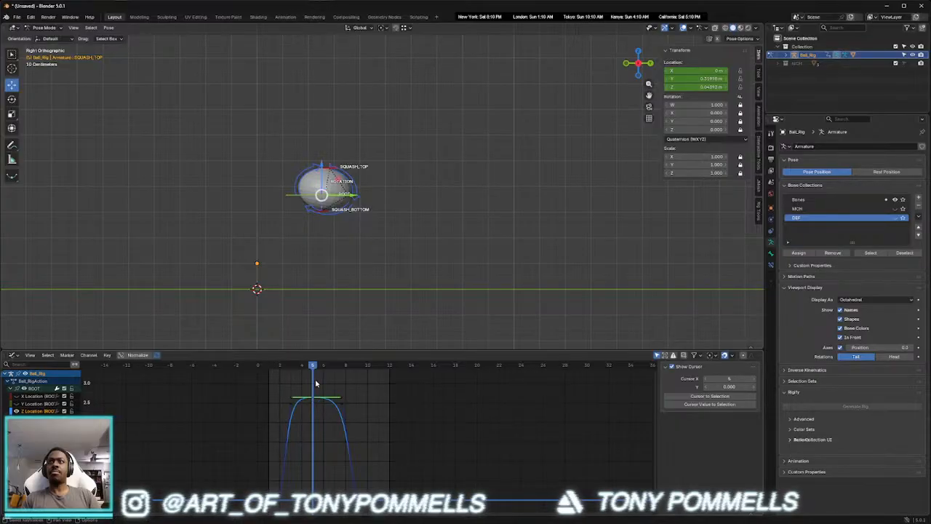
pyautogui.click(321, 213)
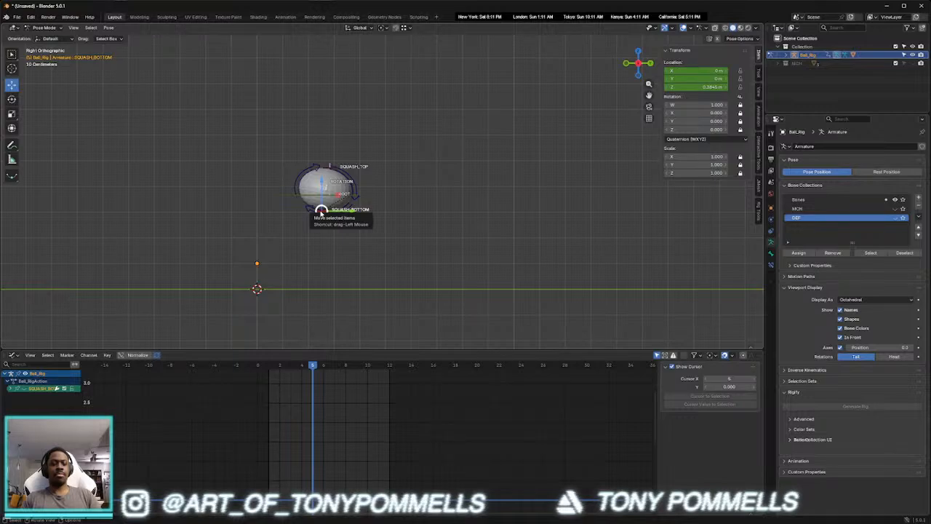
pyautogui.moveTo(321, 212); pyautogui.dragTo(321, 219)
pyautogui.click(329, 169)
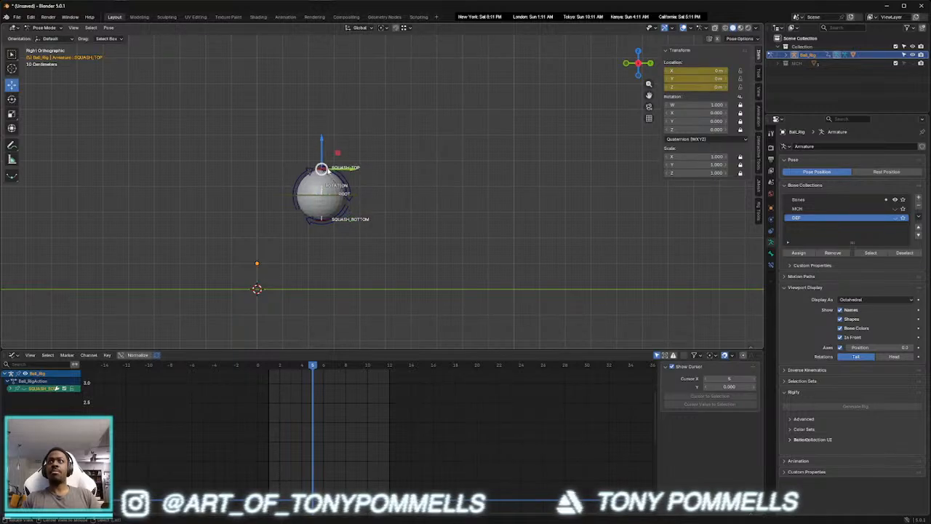
pyautogui.press('k')
pyautogui.click(313, 208)
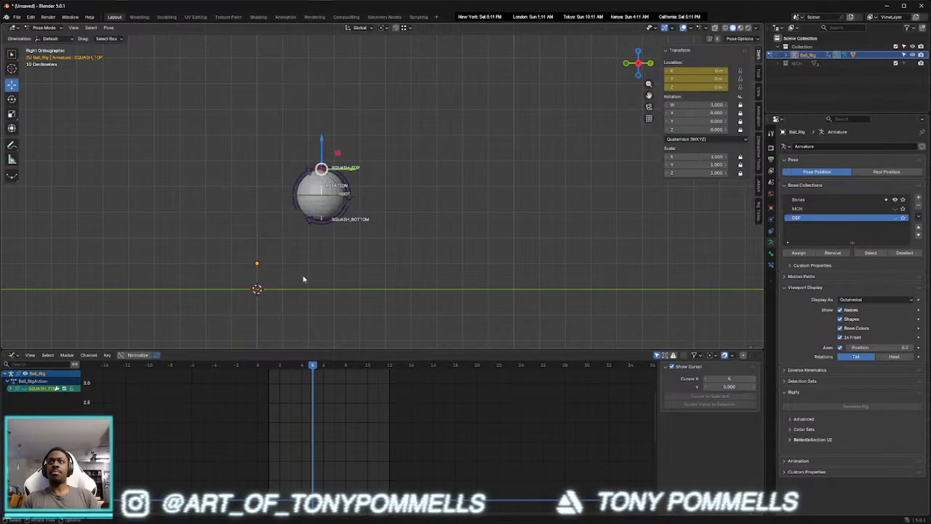
# Delete the rig's squash keyframes at frame 6 in the Timeline and return to frame 5
pyautogui.click(310, 196)
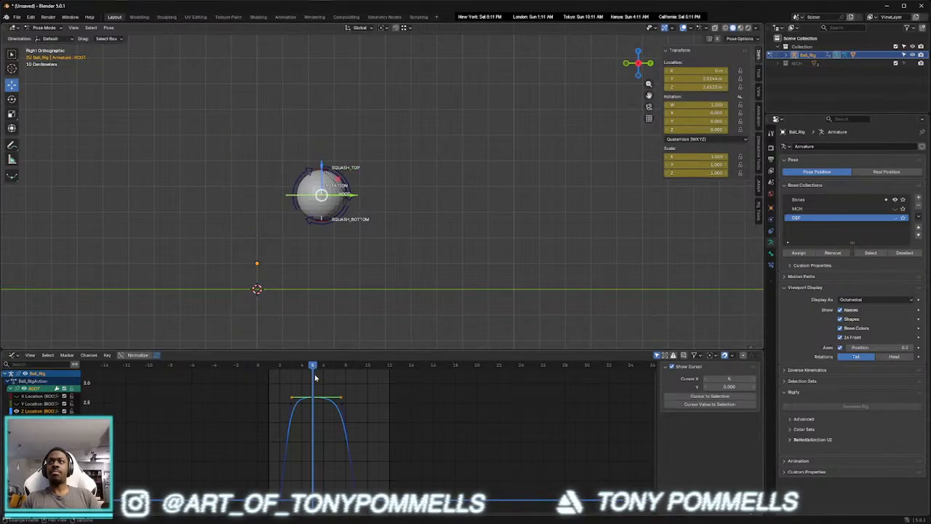
pyautogui.moveTo(318, 369)
pyautogui.mouseDown()
pyautogui.moveTo(368, 371)
pyautogui.moveTo(268, 380)
pyautogui.moveTo(319, 384)
pyautogui.mouseUp()
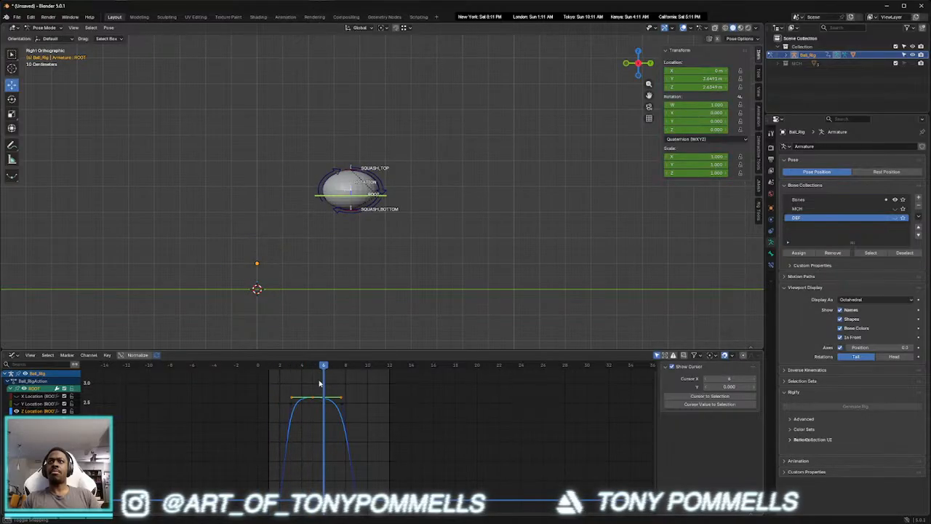
pyautogui.hotkey('ctrl', 'Tab')
pyautogui.scroll(2, 104, 388)
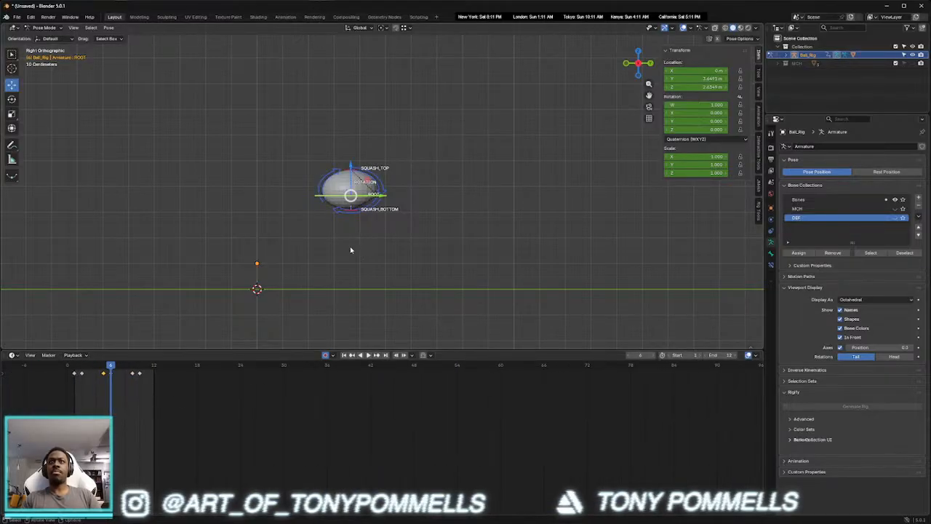
pyautogui.press('x')
pyautogui.click(111, 375)
pyautogui.moveTo(109, 366)
pyautogui.mouseDown()
pyautogui.moveTo(68, 369)
pyautogui.moveTo(103, 371)
pyautogui.mouseUp()
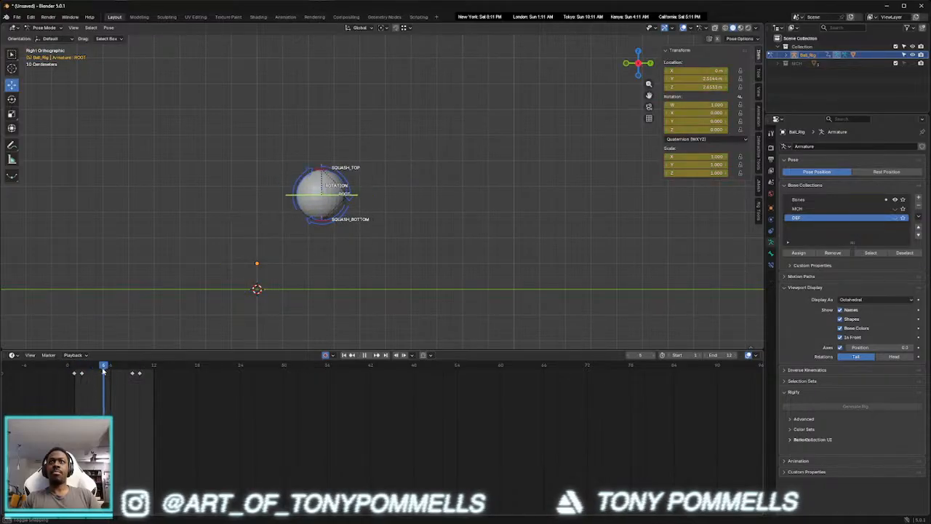
# At frame 5, raise SQUASH_BOTTOM to about 0.192 m and ROOT to about 2.77 m in Z, keyframe the pose, and check frame 6
pyautogui.click(323, 224)
pyautogui.moveTo(321, 192); pyautogui.dragTo(321, 187)
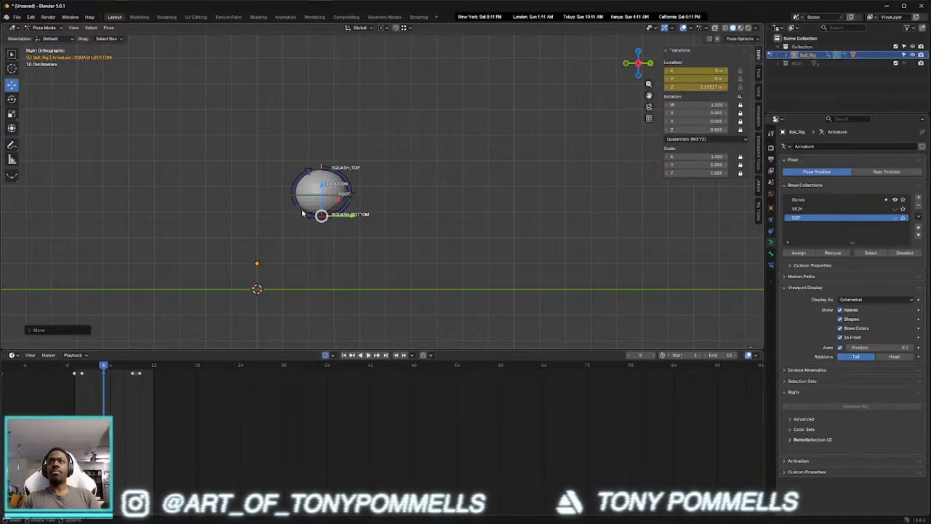
pyautogui.click(329, 184)
pyautogui.moveTo(323, 169); pyautogui.dragTo(323, 161)
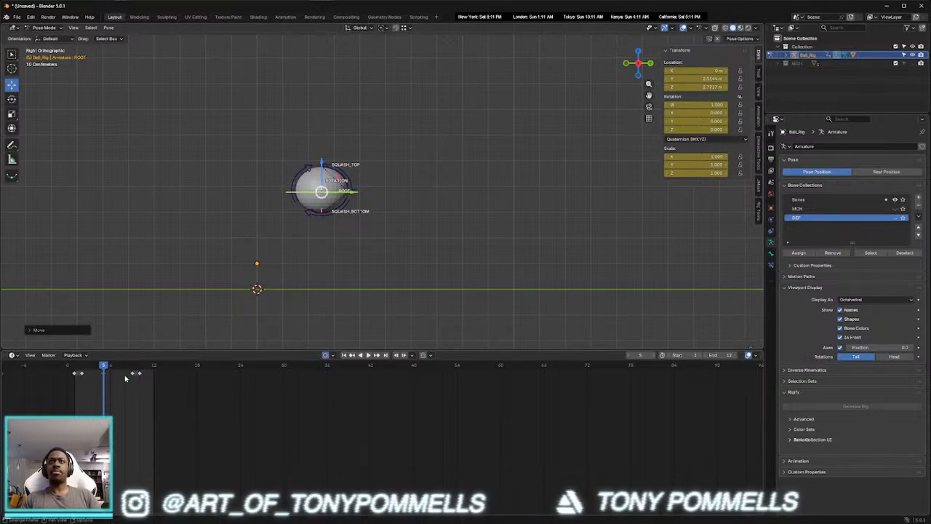
pyautogui.press('k')
pyautogui.click(305, 232)
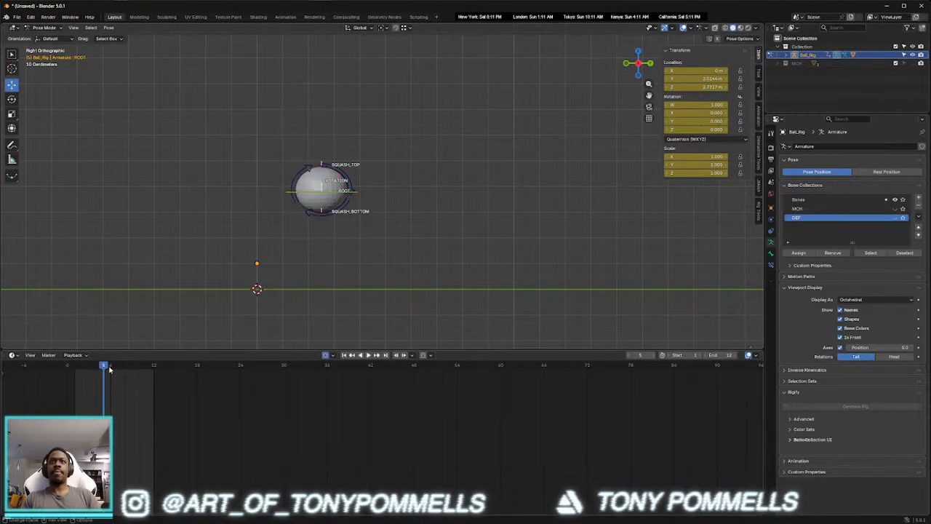
pyautogui.click(287, 193)
pyautogui.moveTo(104, 368)
pyautogui.mouseDown()
pyautogui.moveTo(74, 371)
pyautogui.moveTo(137, 370)
pyautogui.moveTo(110, 371)
pyautogui.mouseUp()
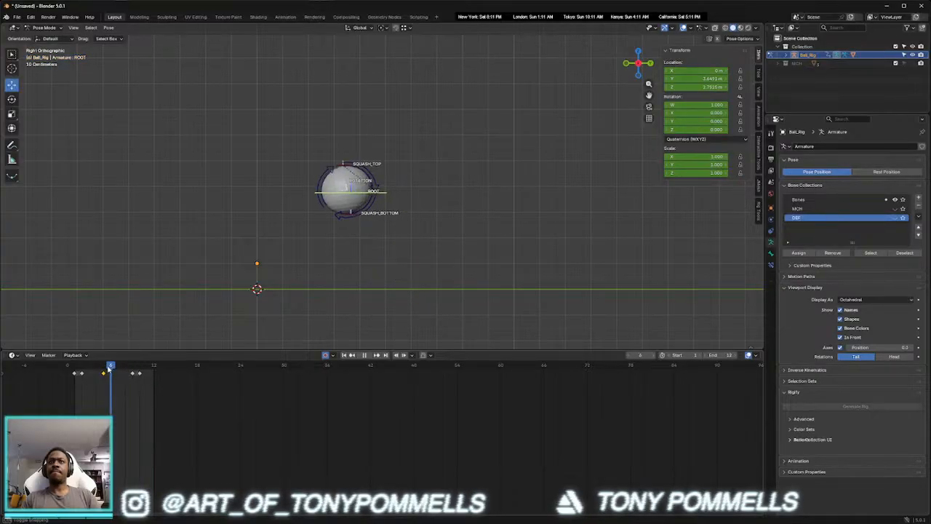
# Return to the Graph Editor and show only the ROOT control's Y Location curve
pyautogui.hotkey('ctrl', 'Tab')
pyautogui.scroll(-2, 320, 441)
pyautogui.moveTo(309, 443); pyautogui.dragTo(313, 437, button='middle')
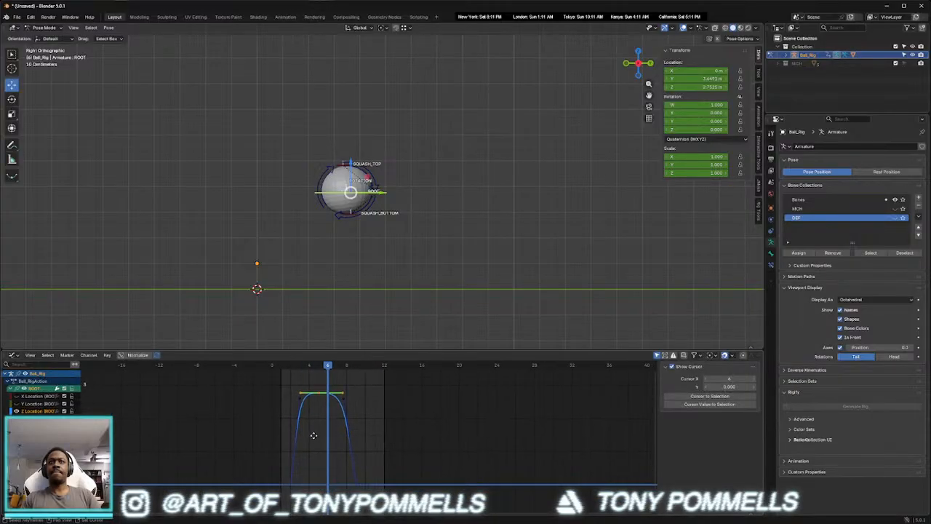
pyautogui.click(29, 403)
# Give the ROOT control's Y Location keyframe at frame 9 Vector handles
pyautogui.scroll(-2, 295, 457)
pyautogui.scroll(8, 297, 465)
pyautogui.moveTo(330, 429); pyautogui.dragTo(324, 505, button='middle')
pyautogui.scroll(-6, 355, 335)
pyautogui.scroll(-6, 339, 408)
pyautogui.scroll(-2, 338, 411)
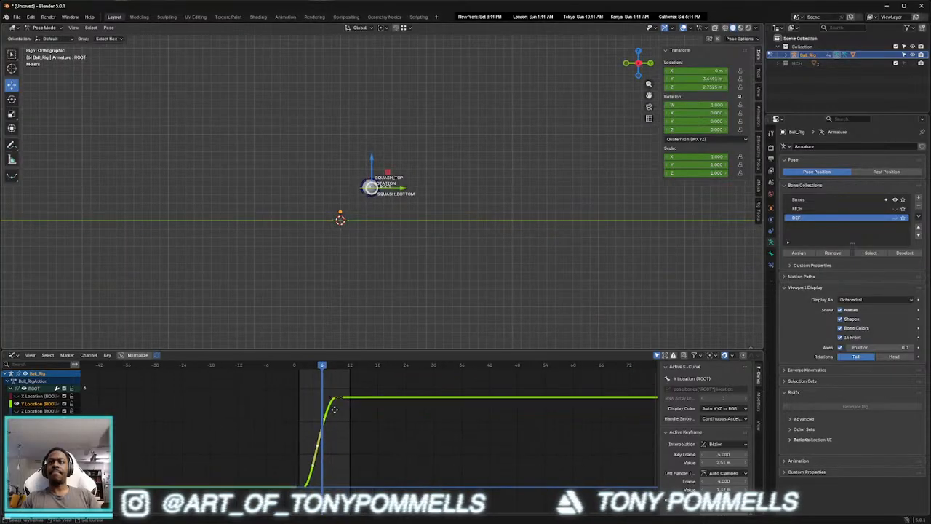
pyautogui.moveTo(344, 443); pyautogui.dragTo(321, 434, button='middle')
pyautogui.scroll(1, 320, 435)
pyautogui.moveTo(323, 400); pyautogui.dragTo(270, 427, button='middle')
pyautogui.scroll(2, 322, 430)
pyautogui.scroll(5, 304, 432)
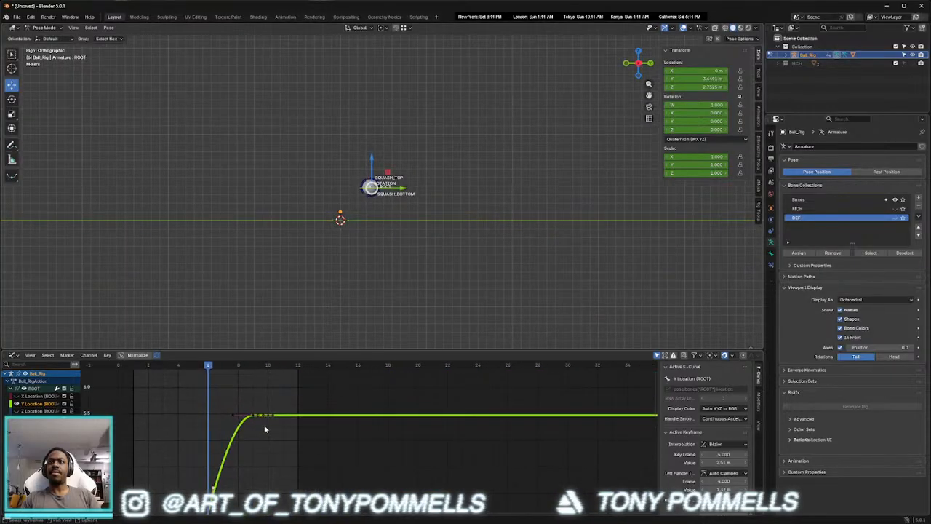
pyautogui.click(267, 426)
pyautogui.moveTo(251, 405); pyautogui.dragTo(260, 433)
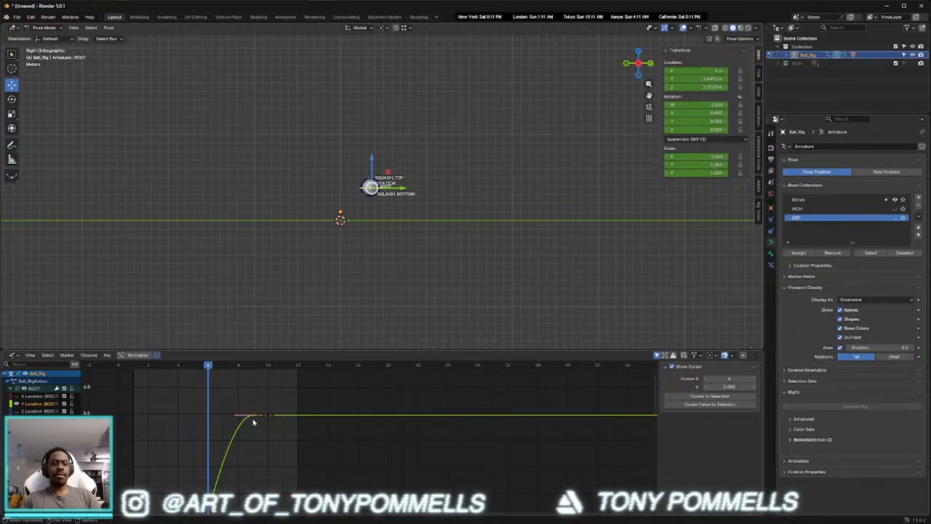
pyautogui.press('x')
pyautogui.press('v')
pyautogui.click(251, 399)
# Delete the ROOT control's Y Location keyframe at frame 5
pyautogui.scroll(4, 263, 421)
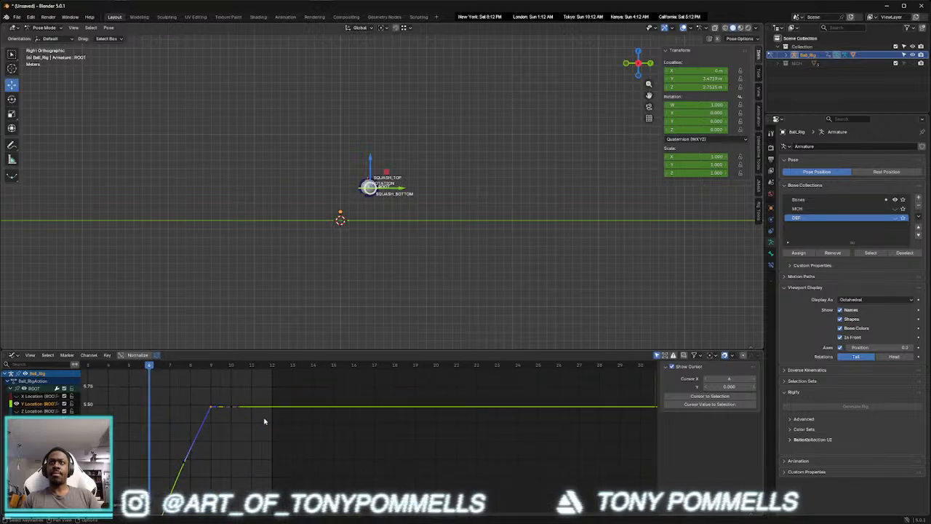
pyautogui.moveTo(230, 429); pyautogui.dragTo(363, 340, button='middle')
pyautogui.scroll(-2, 307, 481)
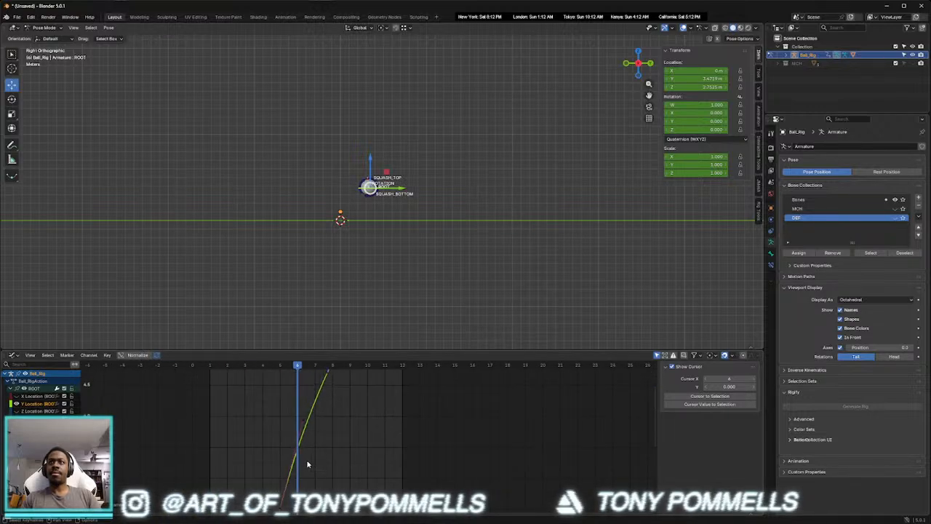
pyautogui.scroll(-1, 310, 464)
pyautogui.moveTo(310, 463); pyautogui.dragTo(397, 378, button='middle')
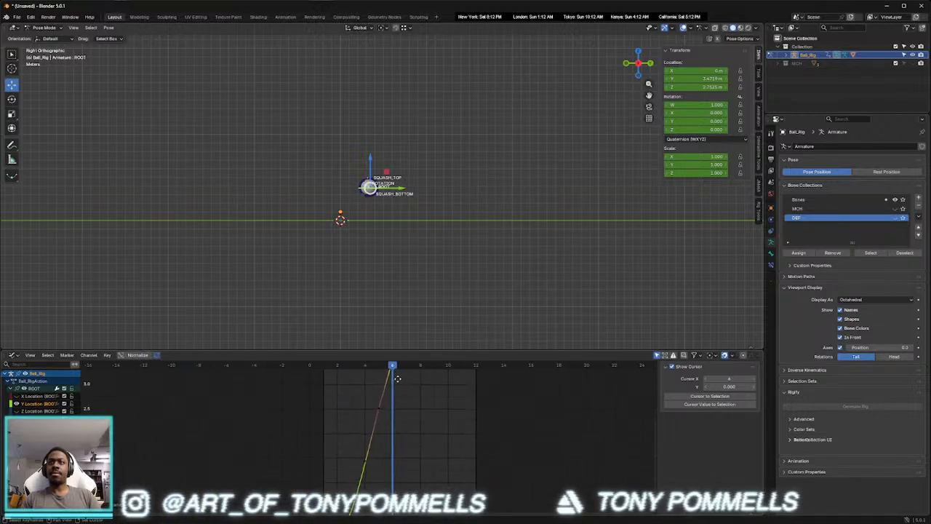
pyautogui.press('x')
pyautogui.click(381, 419)
# Give the ROOT control's Y Location keyframe at frame 2 Vector handles so the forward travel is straight
pyautogui.moveTo(415, 456); pyautogui.dragTo(447, 382, button='middle')
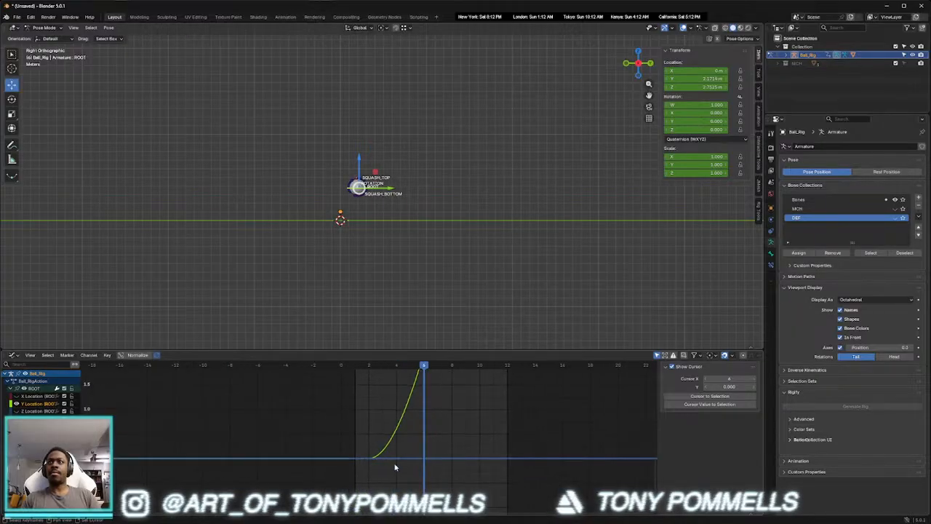
pyautogui.scroll(3, 366, 459)
pyautogui.moveTo(370, 436); pyautogui.dragTo(365, 467)
pyautogui.press('v')
pyautogui.click(366, 467)
pyautogui.scroll(-3, 370, 451)
pyautogui.moveTo(386, 457); pyautogui.dragTo(372, 441)
pyautogui.press('v')
pyautogui.click(377, 454)
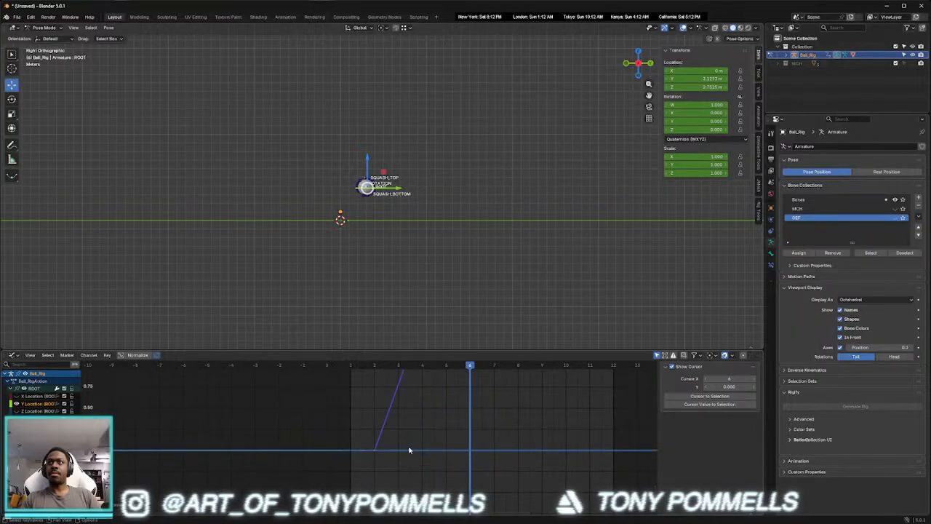
pyautogui.scroll(-2, 411, 446)
pyautogui.moveTo(417, 435); pyautogui.dragTo(354, 472, button='middle')
pyautogui.scroll(-7, 360, 446)
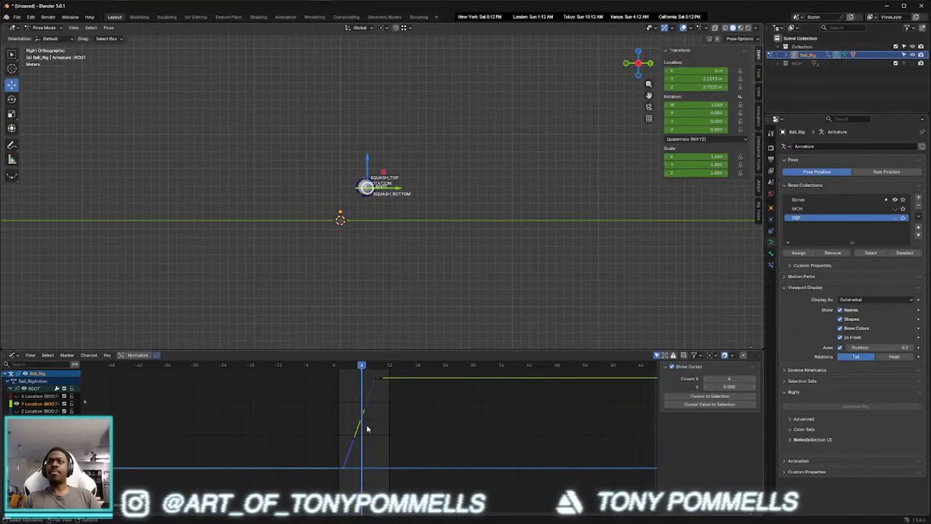
# Go to frame 10, show the ROOT control's Z Location curve again, and collapse its channels
pyautogui.moveTo(362, 371)
pyautogui.mouseDown()
pyautogui.moveTo(342, 371)
pyautogui.moveTo(380, 371)
pyautogui.mouseUp()
pyautogui.click(18, 411)
pyautogui.click(29, 398)
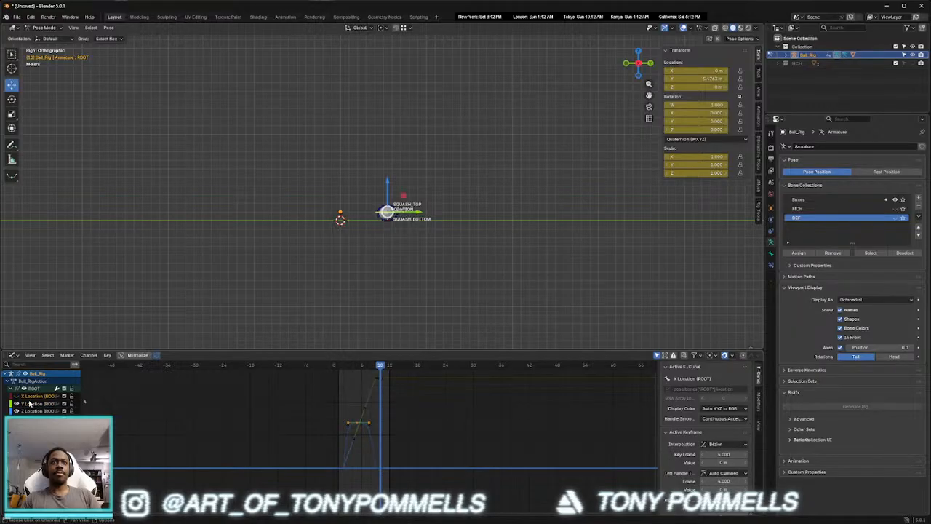
pyautogui.click(11, 389)
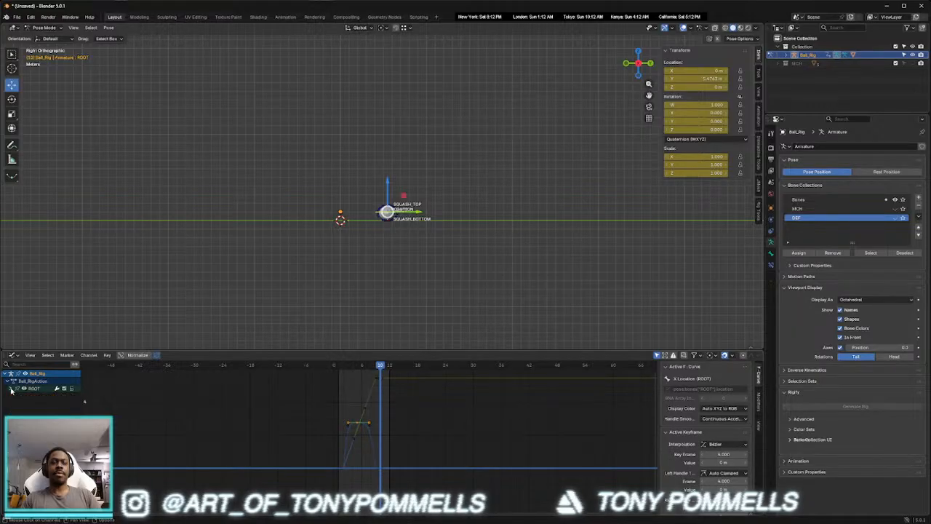
# Select the SQUASH_TOP control, expand its channels, and show its location curves in the Graph Editor
pyautogui.click(315, 287)
pyautogui.scroll(9, 357, 255)
pyautogui.scroll(-4, 362, 284)
pyautogui.scroll(2, 364, 293)
pyautogui.keyDown('shift'); pyautogui.moveTo(371, 295); pyautogui.dragTo(404, 249, button='middle'); pyautogui.keyUp('shift')
pyautogui.scroll(2, 403, 249)
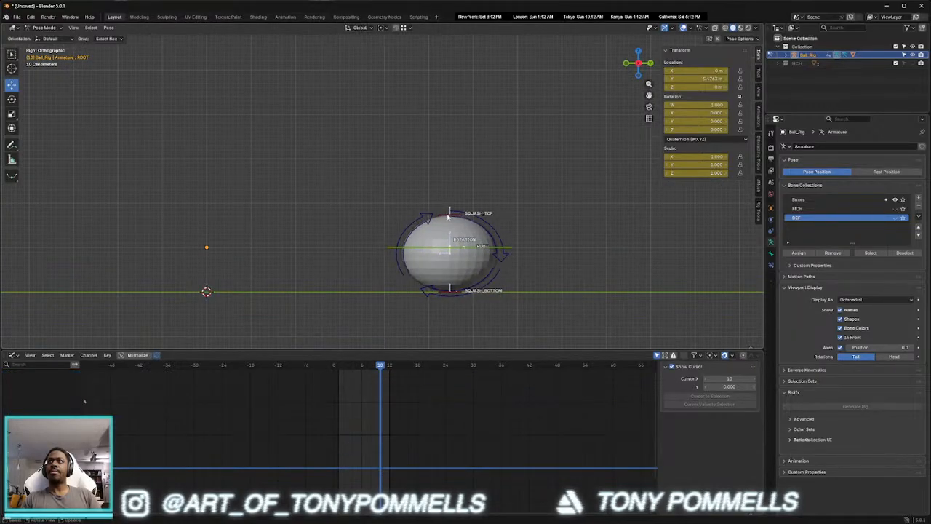
pyautogui.click(449, 214)
pyautogui.click(11, 390)
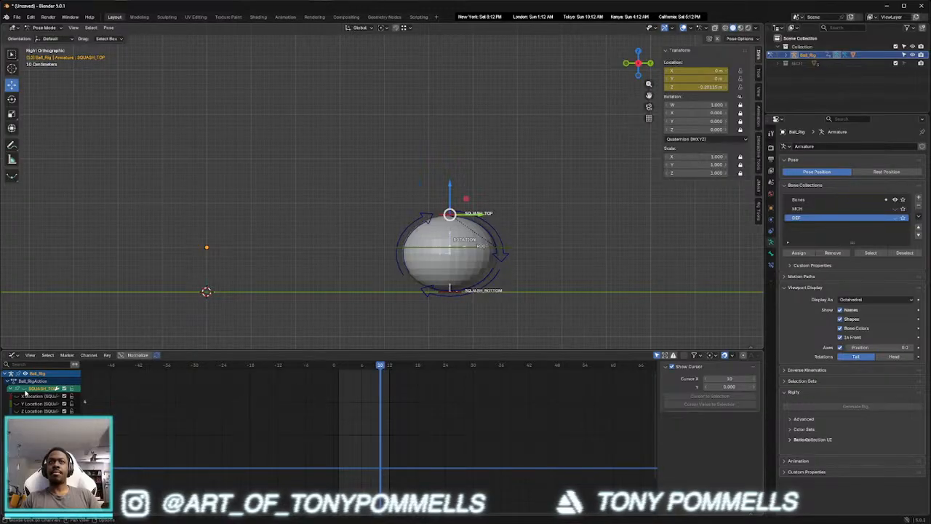
pyautogui.press('Home')
pyautogui.scroll(6, 320, 443)
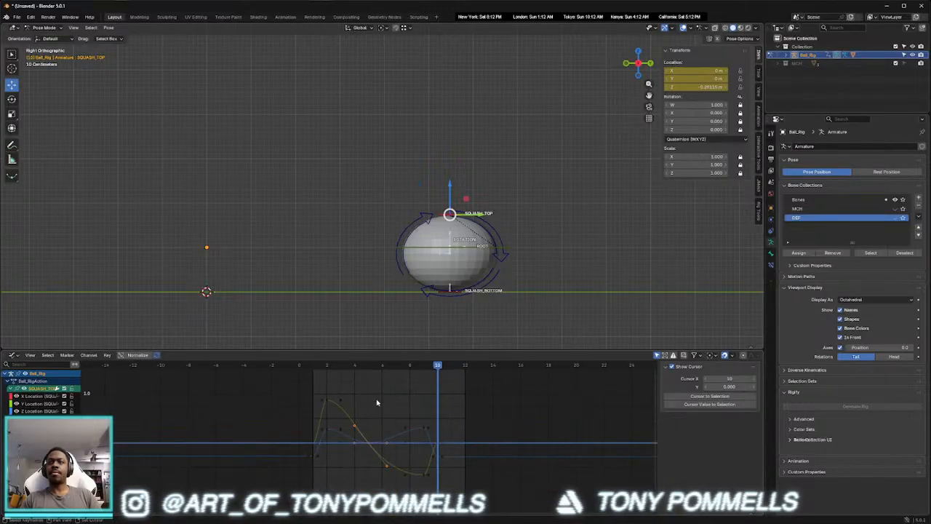
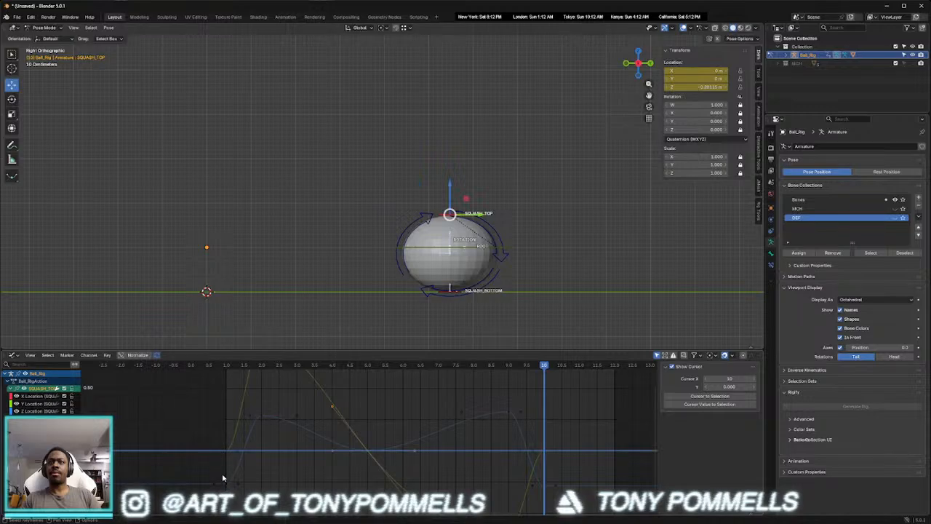
pyautogui.click(223, 478)
pyautogui.click(338, 365)
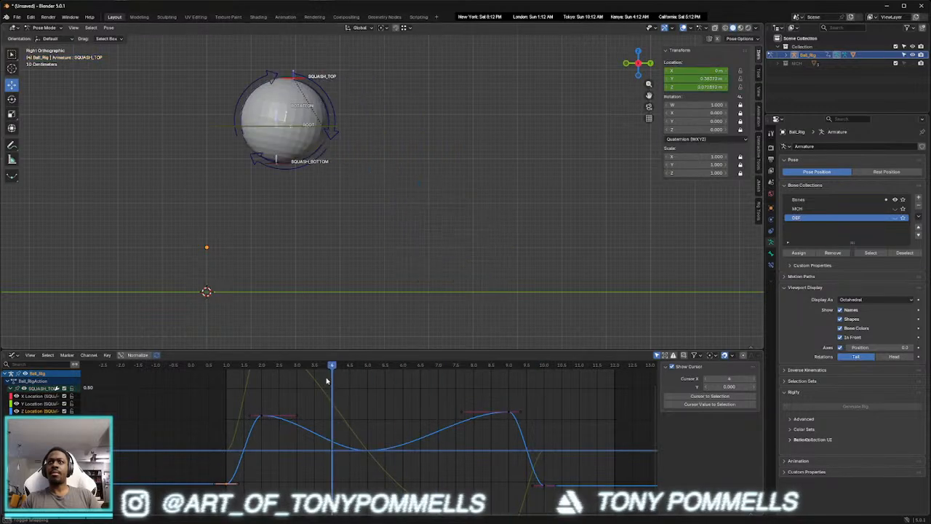
pyautogui.click(229, 365)
pyautogui.moveTo(218, 432); pyautogui.dragTo(233, 500)
pyautogui.click(261, 488)
pyautogui.click(224, 480)
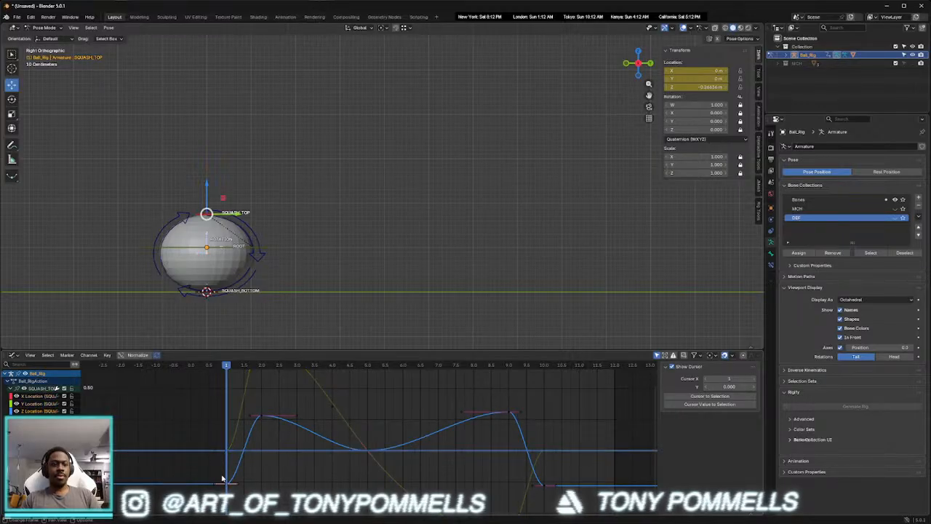
pyautogui.moveTo(228, 451); pyautogui.dragTo(228, 434)
pyautogui.hotkey('ctrl', 'z')
pyautogui.hotkey('ctrl', 'z')
pyautogui.hotkey('ctrl', 'z')
# Hide the SQUASH_TOP control's X Location curve and select its Z Location curve
pyautogui.click(17, 396)
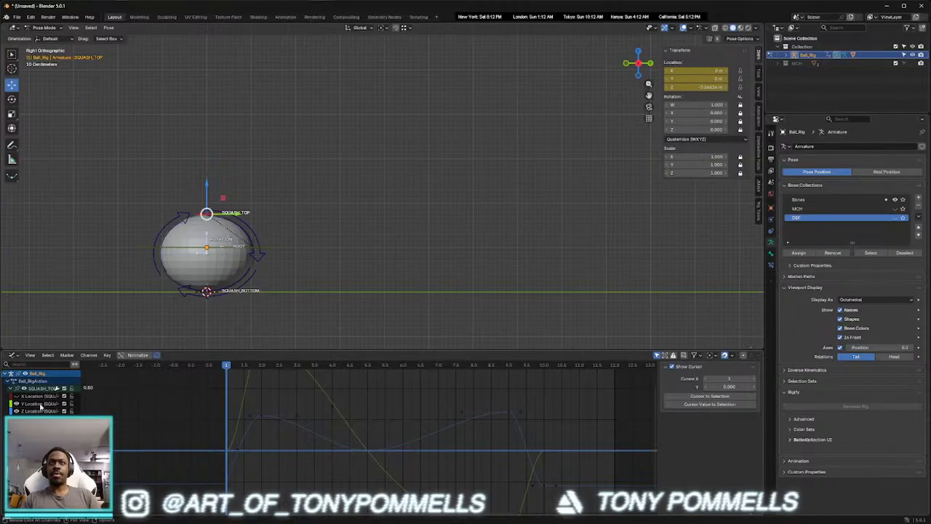
pyautogui.click(41, 405)
pyautogui.click(42, 411)
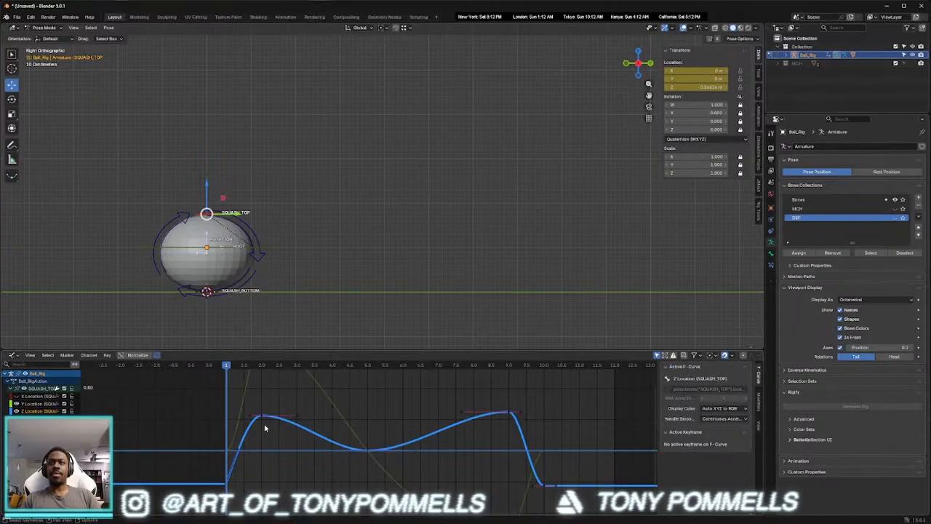
# Scrub the SQUASH_TOP control's Z Location curve to frame 10 and change the handle type of its keyframe there
pyautogui.moveTo(372, 442); pyautogui.dragTo(325, 432, button='middle')
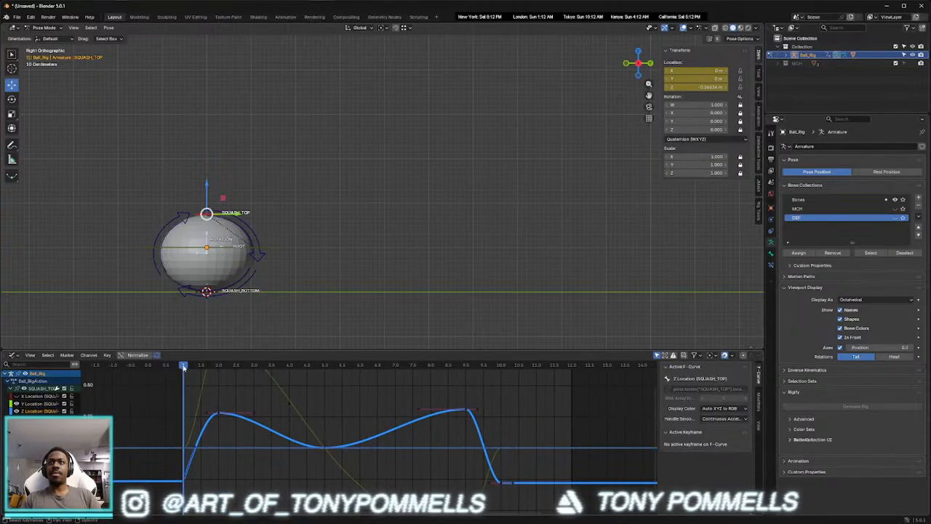
pyautogui.click(289, 364)
pyautogui.moveTo(298, 377); pyautogui.dragTo(324, 374)
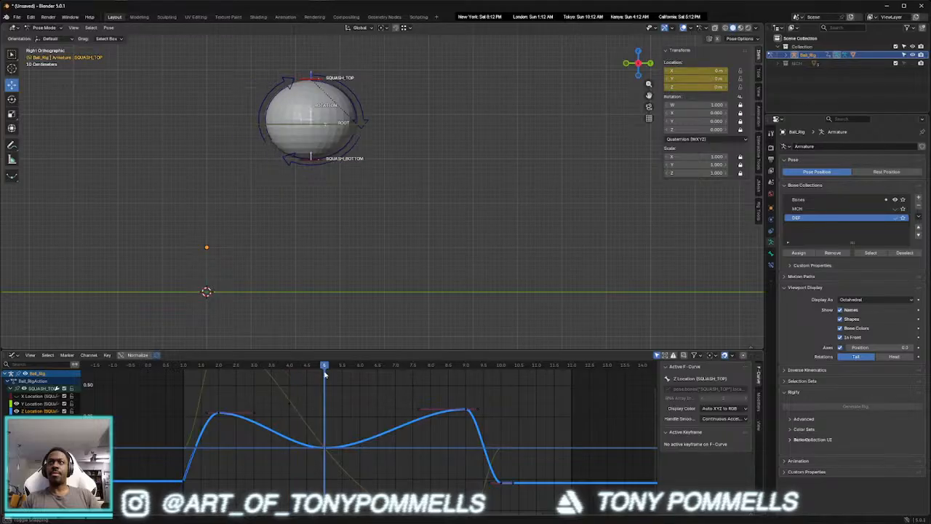
pyautogui.click(332, 435)
pyautogui.click(372, 430)
pyautogui.moveTo(509, 447); pyautogui.dragTo(435, 451, button='middle')
pyautogui.moveTo(252, 368); pyautogui.dragTo(426, 367)
pyautogui.press('a')
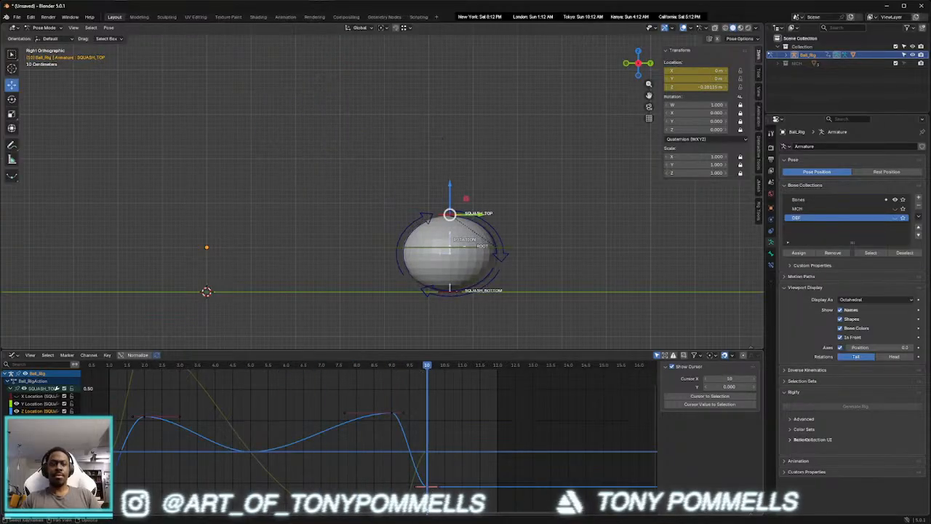
pyautogui.press('v')
pyautogui.click(386, 496)
# Return to frame 1 and change the handle type of the SQUASH_TOP control's Z Location keyframe there
pyautogui.moveTo(377, 451); pyautogui.dragTo(439, 442, button='middle')
pyautogui.moveTo(491, 368); pyautogui.dragTo(176, 452)
pyautogui.click(164, 427)
pyautogui.press('v')
pyautogui.click(175, 451)
pyautogui.click(277, 471)
pyautogui.scroll(-3, 354, 463)
# Go to frame 9 on the SQUASH_TOP control's Y Location curve and set its keyframe handles to Auto Clamped
pyautogui.moveTo(354, 462); pyautogui.dragTo(291, 454, button='middle')
pyautogui.click(379, 455)
pyautogui.click(372, 366)
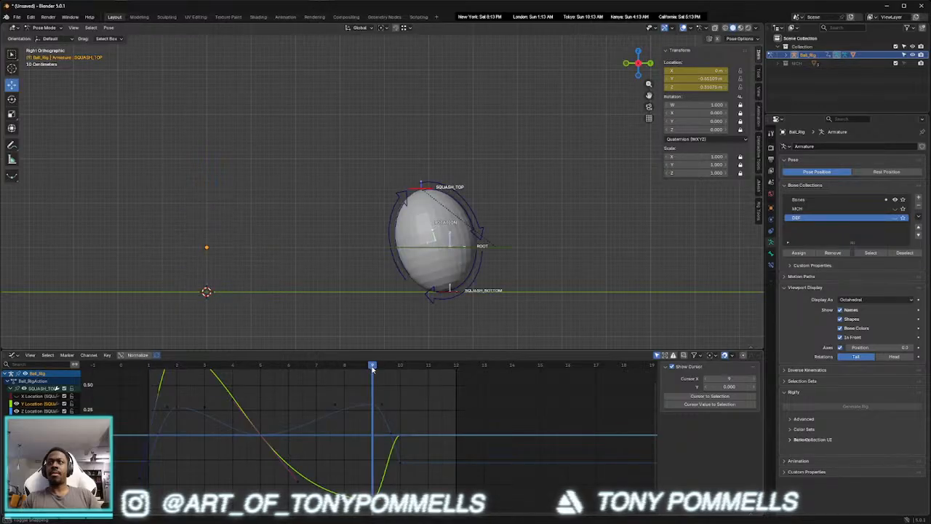
pyautogui.press('a')
pyautogui.press('v')
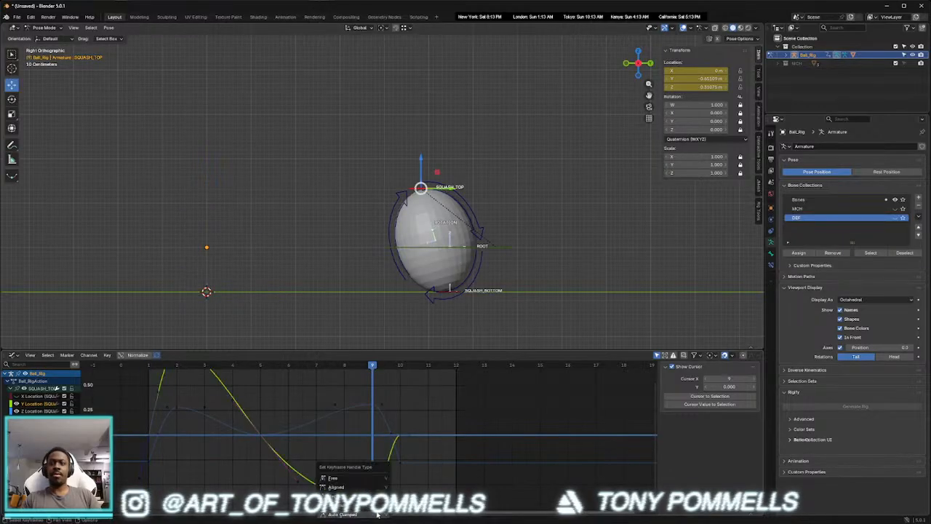
pyautogui.click(328, 514)
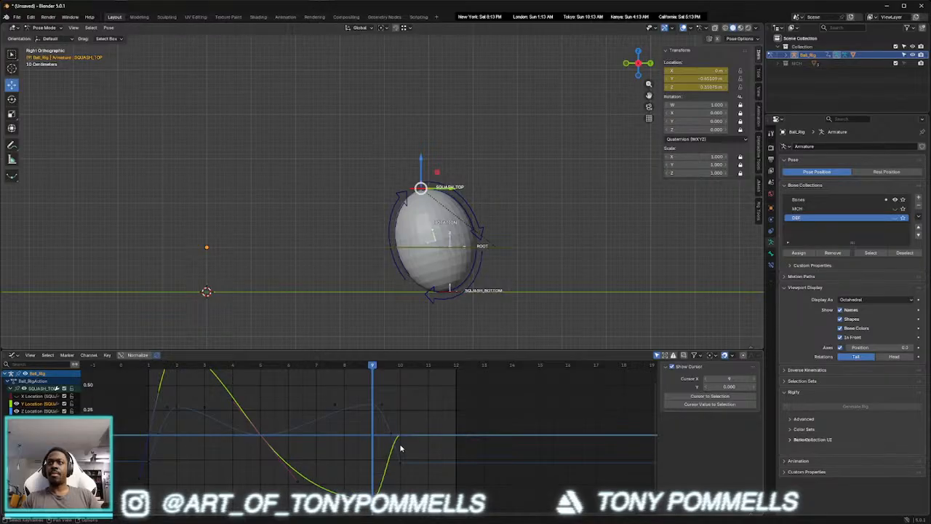
# Return to frame 1, collapse the SQUASH_TOP channels, select the SQUASH_BOTTOM control, and show only its Z Location curve
pyautogui.moveTo(374, 369); pyautogui.dragTo(153, 441)
pyautogui.scroll(-2, 182, 454)
pyautogui.moveTo(182, 455); pyautogui.dragTo(245, 463, button='middle')
pyautogui.click(10, 388)
pyautogui.click(207, 291)
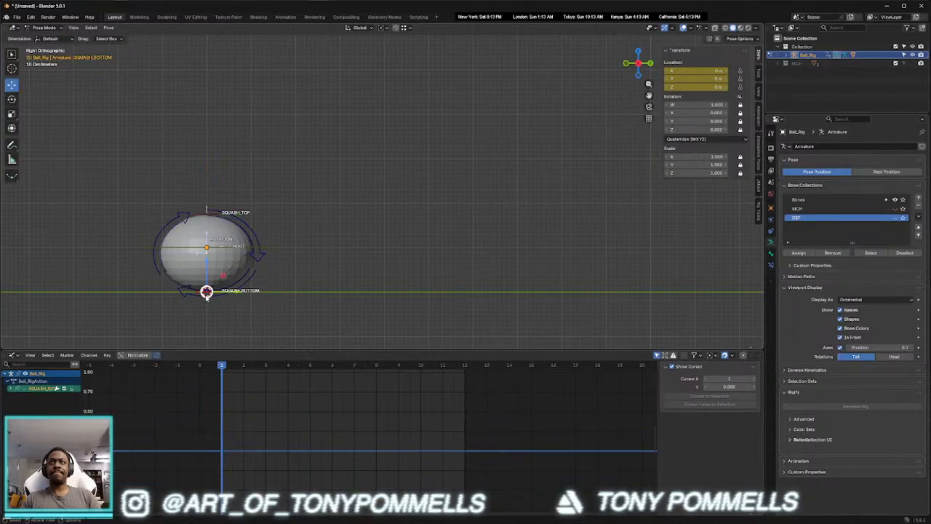
pyautogui.click(24, 389)
pyautogui.click(11, 388)
pyautogui.click(29, 403)
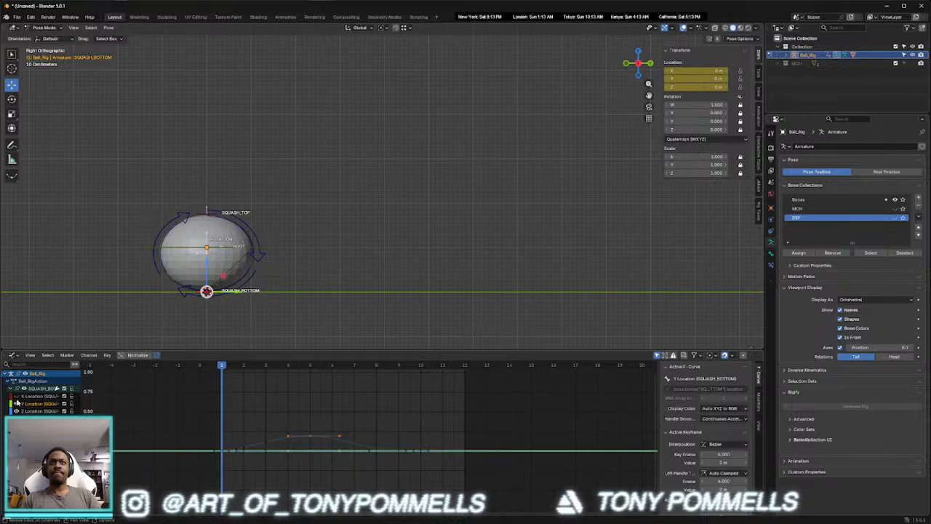
pyautogui.click(32, 411)
pyautogui.scroll(4, 237, 467)
pyautogui.click(207, 480)
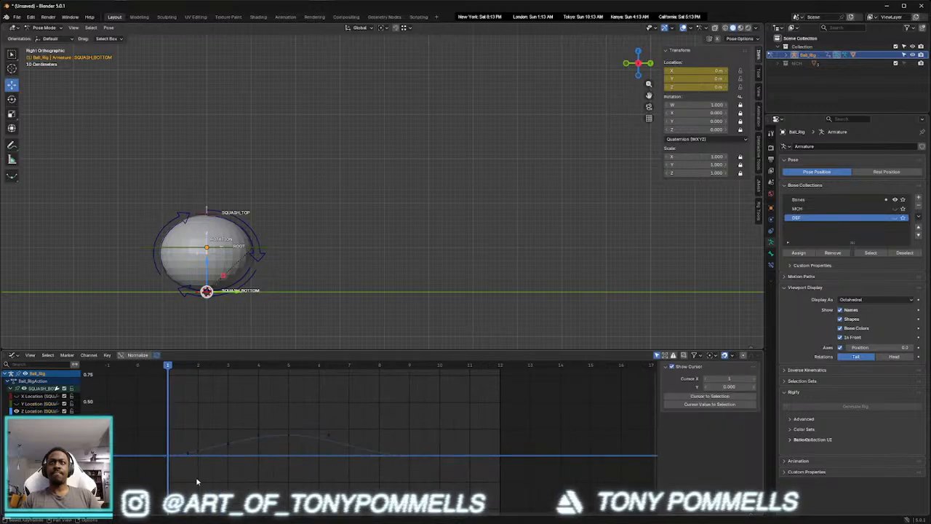
# Change the handle type of the first and last keyframes on the SQUASH_BOTTOM control's Z Location curve
pyautogui.moveTo(178, 456); pyautogui.dragTo(173, 444)
pyautogui.click(183, 470)
pyautogui.press('v')
pyautogui.click(397, 476)
pyautogui.press('a')
pyautogui.click(417, 469)
pyautogui.moveTo(418, 468); pyautogui.dragTo(406, 449)
pyautogui.press('v')
pyautogui.click(410, 478)
pyautogui.click(354, 480)
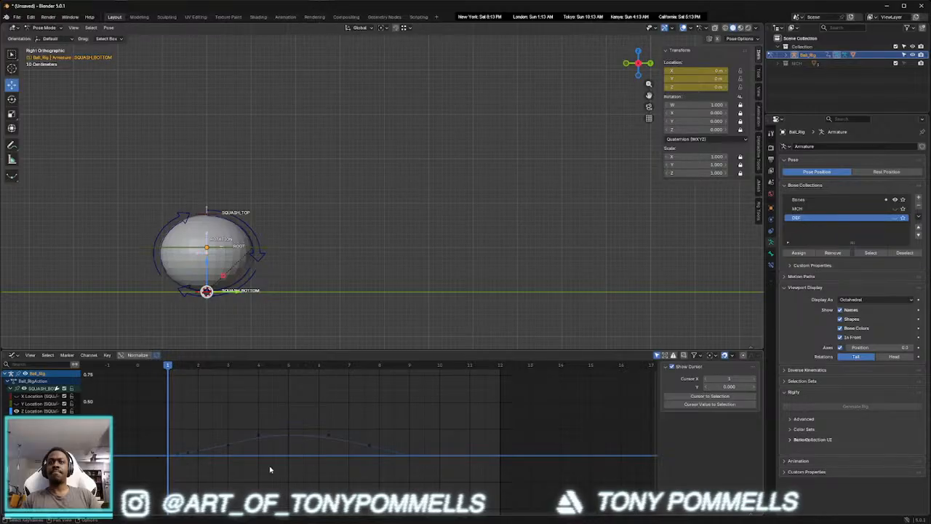
# Collapse the SQUASH_BOTTOM channels, show the curves of all rig controls together, and select the ROTATION control
pyautogui.click(11, 390)
pyautogui.moveTo(85, 181); pyautogui.dragTo(251, 308)
pyautogui.click(191, 318)
pyautogui.press('a')
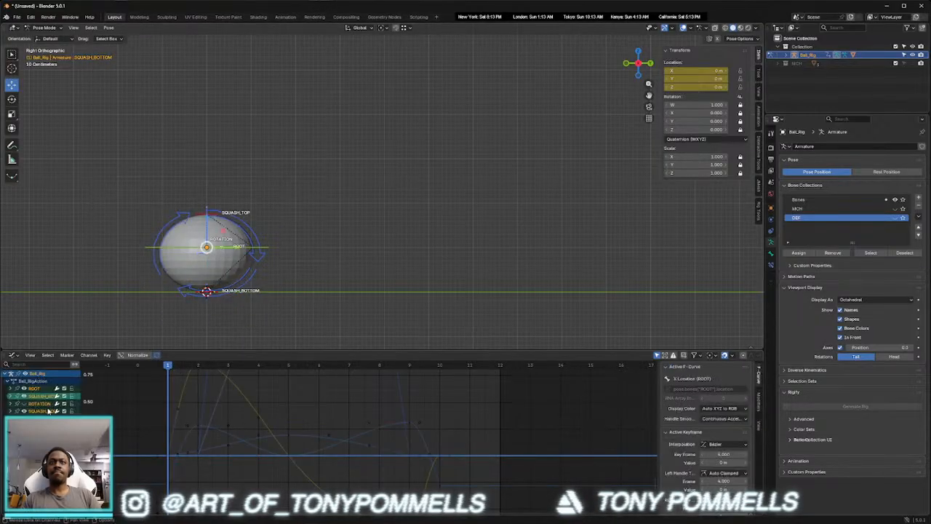
pyautogui.click(204, 387)
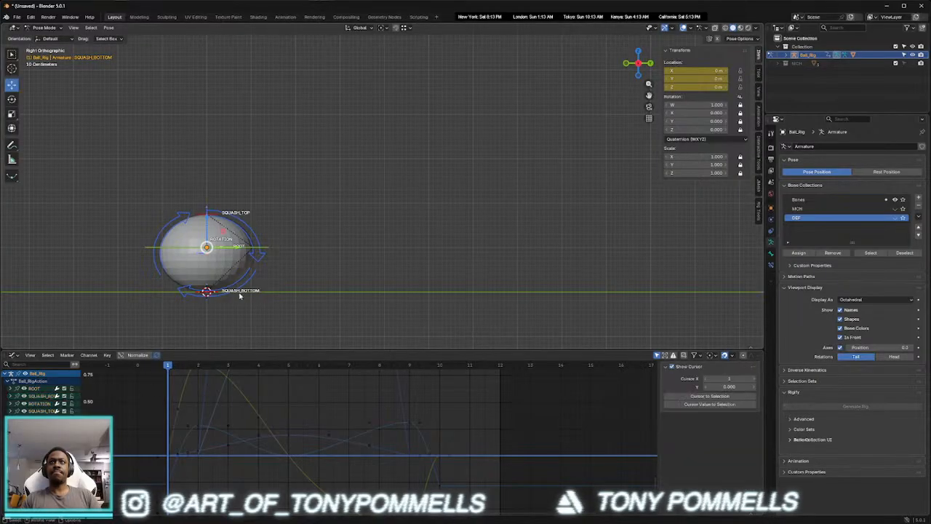
pyautogui.click(243, 286)
pyautogui.click(139, 242)
pyautogui.scroll(-1, 206, 235)
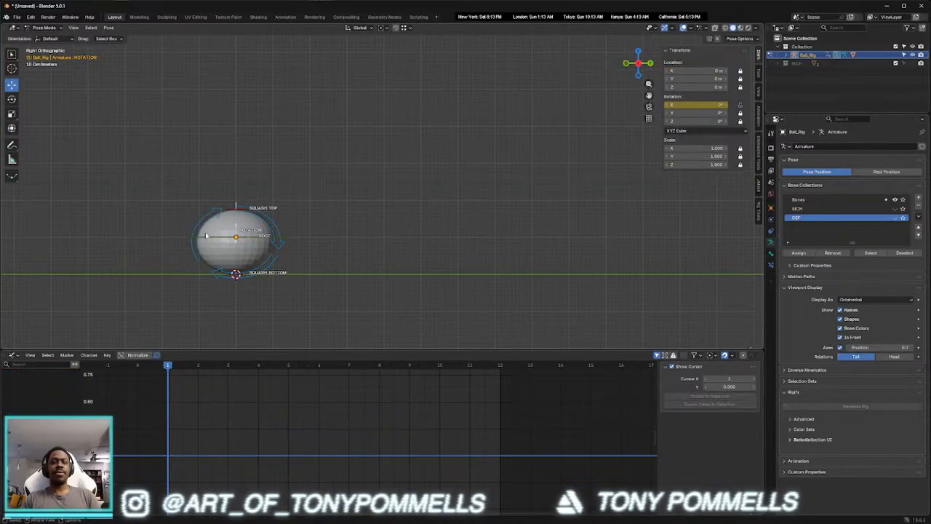
# Play back the jump in a perspective view and extend the animation's end frame to 15
pyautogui.moveTo(166, 367); pyautogui.dragTo(175, 388)
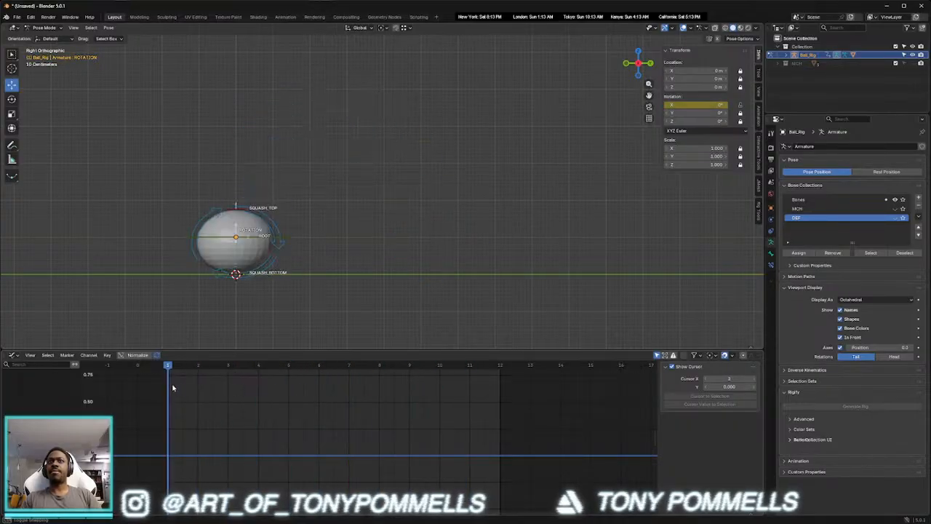
pyautogui.moveTo(313, 306); pyautogui.dragTo(342, 246, button='middle')
pyautogui.press('space')
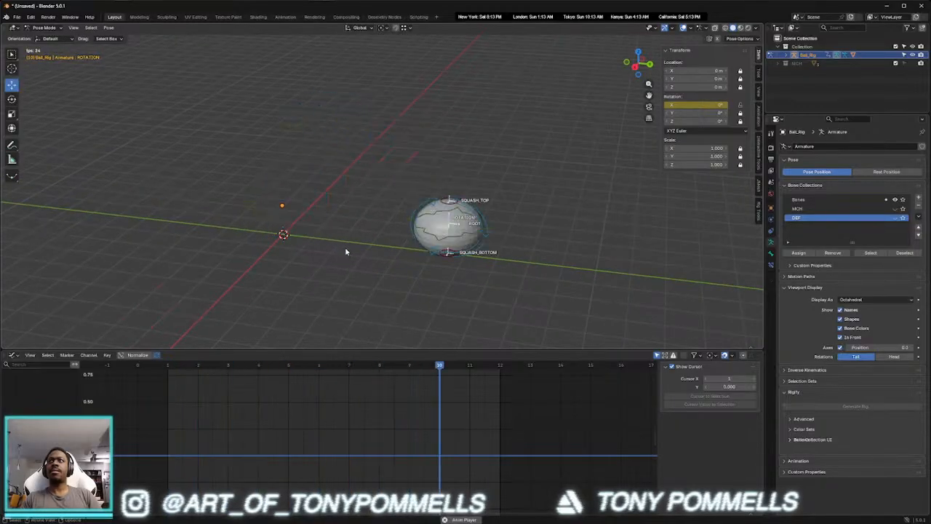
pyautogui.press('space')
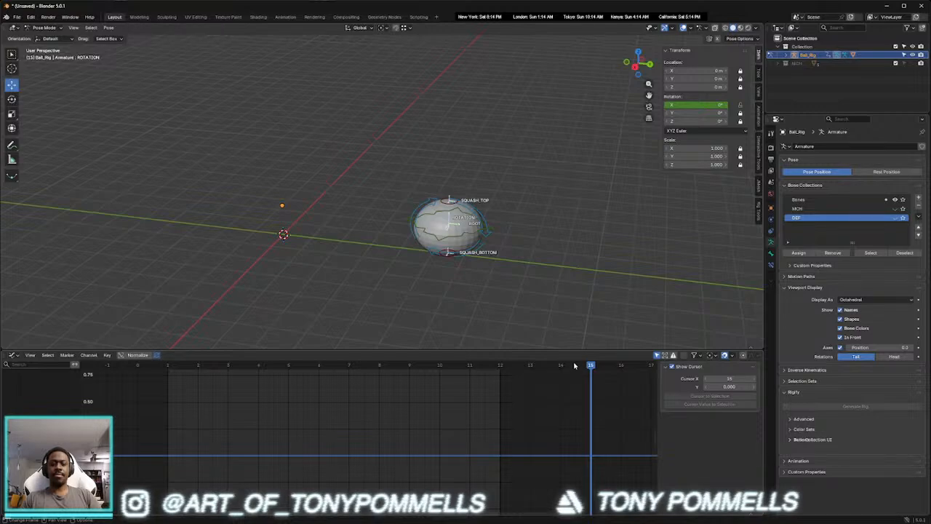
pyautogui.press('space')
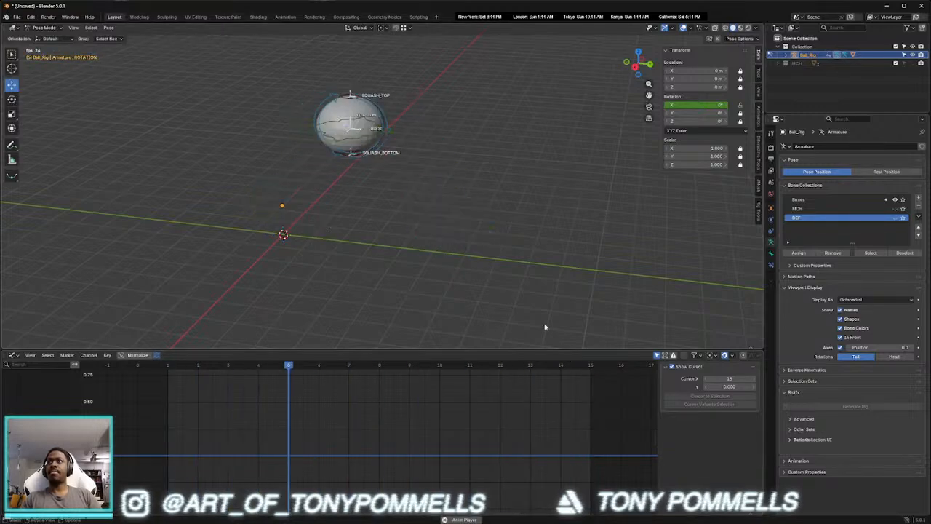
pyautogui.moveTo(479, 294); pyautogui.dragTo(454, 275, button='middle')
pyautogui.press('space')
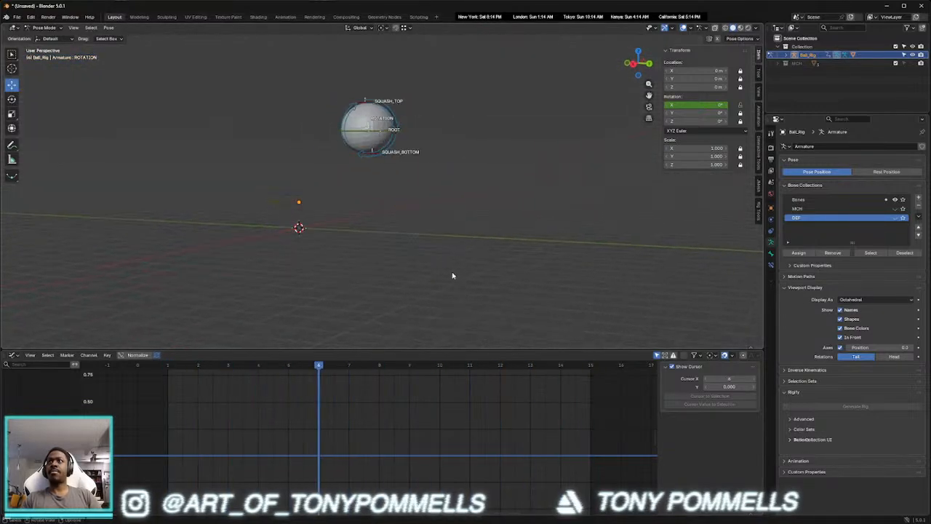
pyautogui.scroll(-1, 346, 267)
pyautogui.moveTo(346, 267); pyautogui.dragTo(344, 350, button='middle')
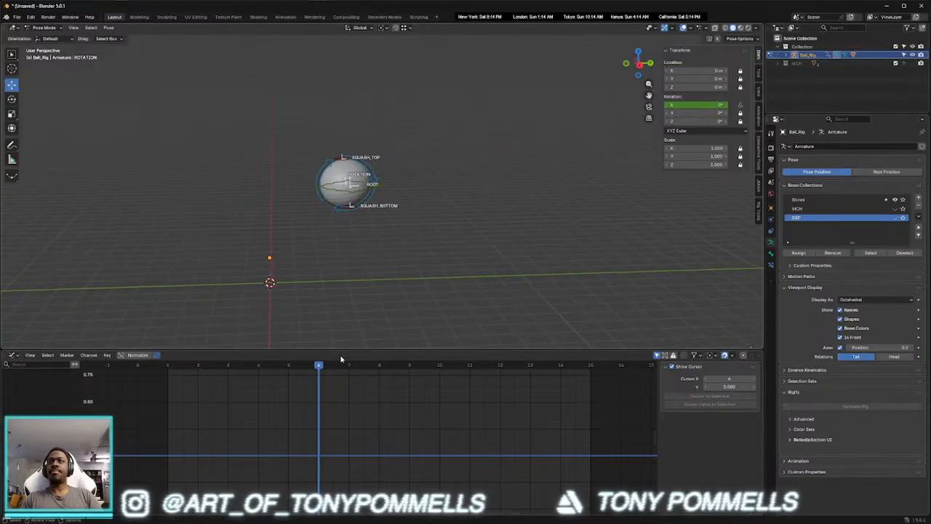
# Select the ROOT control, switch the Graph Editor to the Timeline, and shift all keyframes one frame later
pyautogui.click(329, 192)
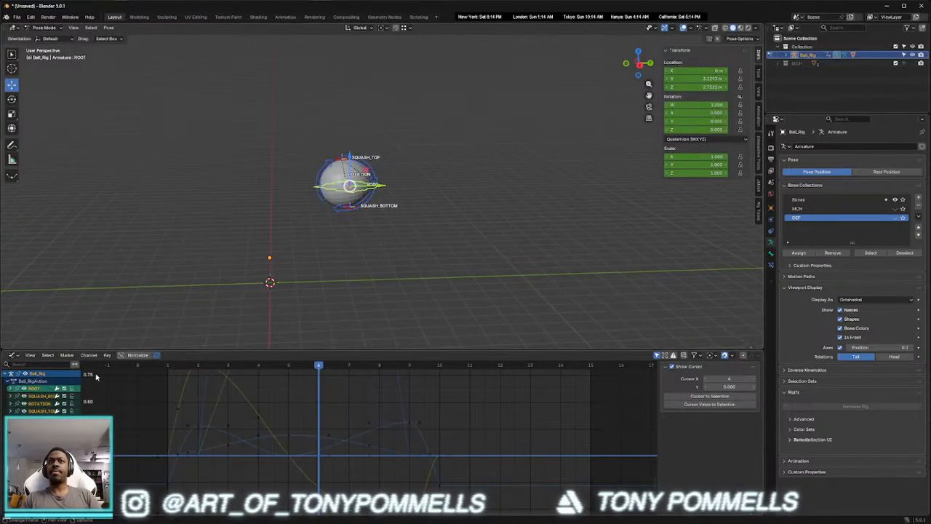
pyautogui.hotkey('ctrl', 'Tab')
pyautogui.scroll(-2, 108, 396)
pyautogui.moveTo(110, 393); pyautogui.dragTo(162, 403, button='middle')
pyautogui.scroll(7, 163, 403)
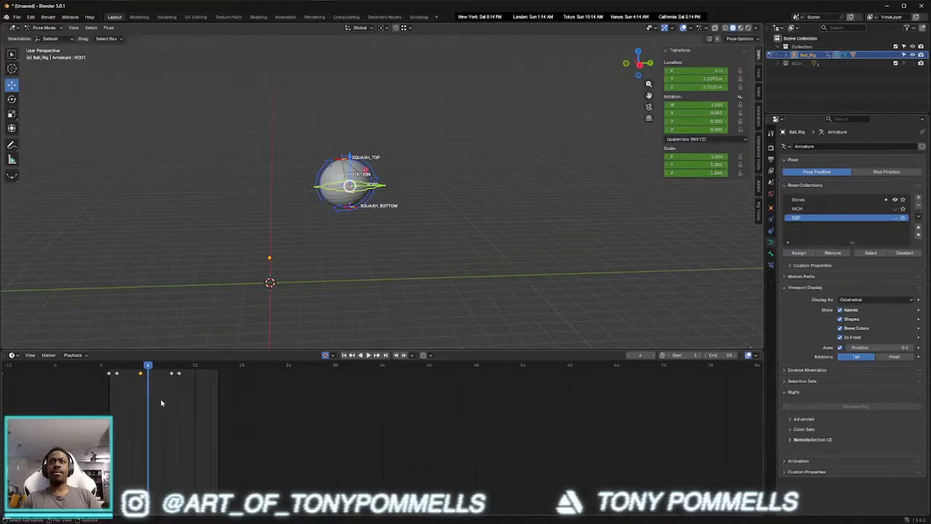
pyautogui.moveTo(108, 410); pyautogui.dragTo(279, 443, button='middle')
pyautogui.scroll(2, 255, 428)
pyautogui.moveTo(198, 401); pyautogui.dragTo(220, 402, button='middle')
pyautogui.moveTo(313, 410); pyautogui.dragTo(196, 413)
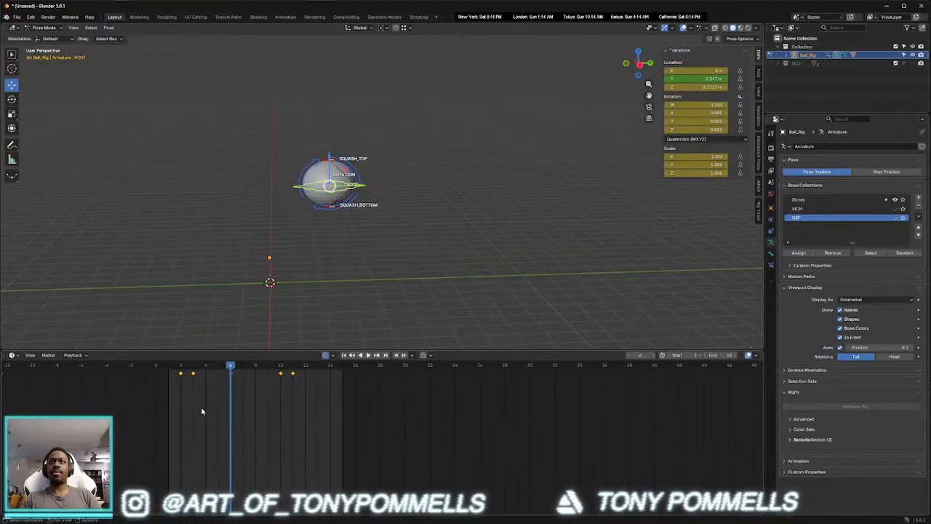
pyautogui.moveTo(231, 366)
pyautogui.mouseDown()
pyautogui.moveTo(258, 367)
pyautogui.moveTo(243, 368)
pyautogui.moveTo(240, 379)
pyautogui.mouseUp()
pyautogui.press('g')
pyautogui.press('Escape')
pyautogui.click(232, 375)
pyautogui.press('Left')
pyautogui.press('Left')
pyautogui.press('Right')
pyautogui.press('Right')
pyautogui.hotkey('ctrl', 'z')
# Duplicate the frame 2 keyframes to frame 1 in the Timeline
pyautogui.press('space')
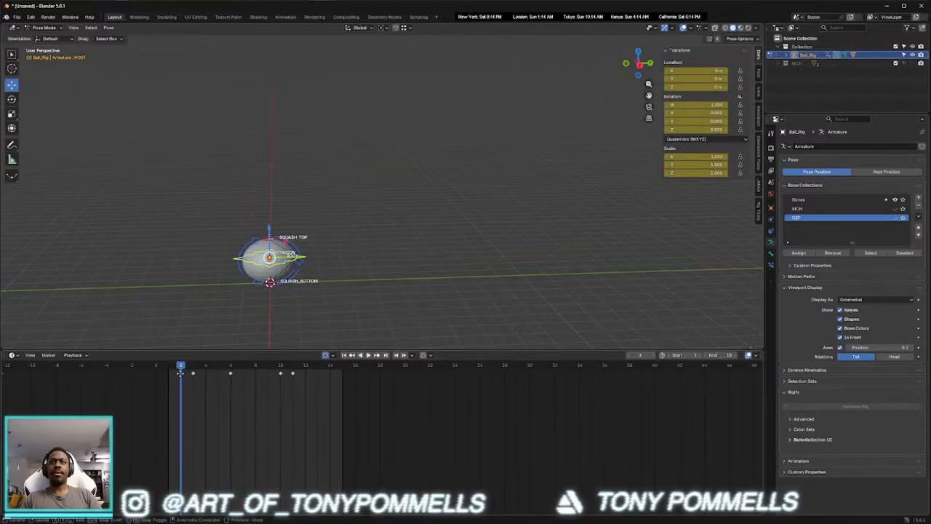
pyautogui.press('g')
pyautogui.click(170, 378)
pyautogui.press('Escape')
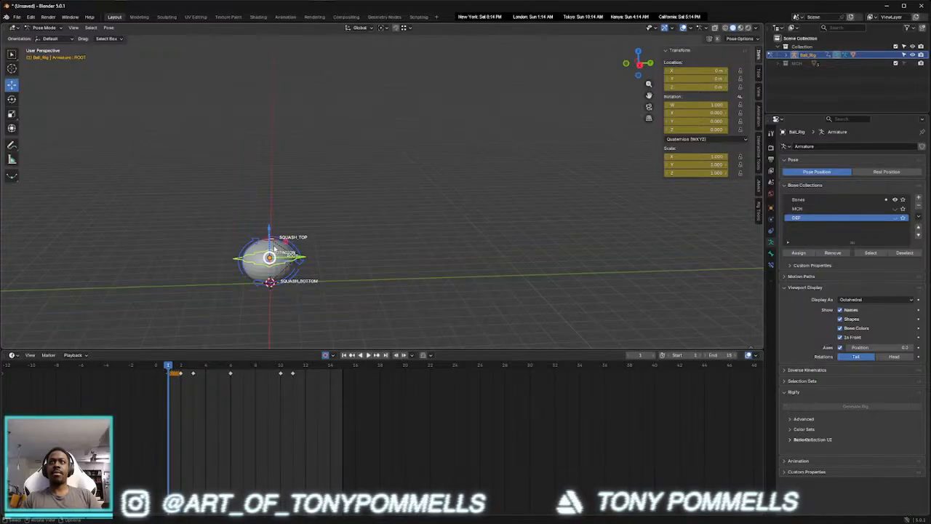
# At frame 1, clear the SQUASH_TOP control's location and key the unsquashed ball shape
pyautogui.click(267, 241)
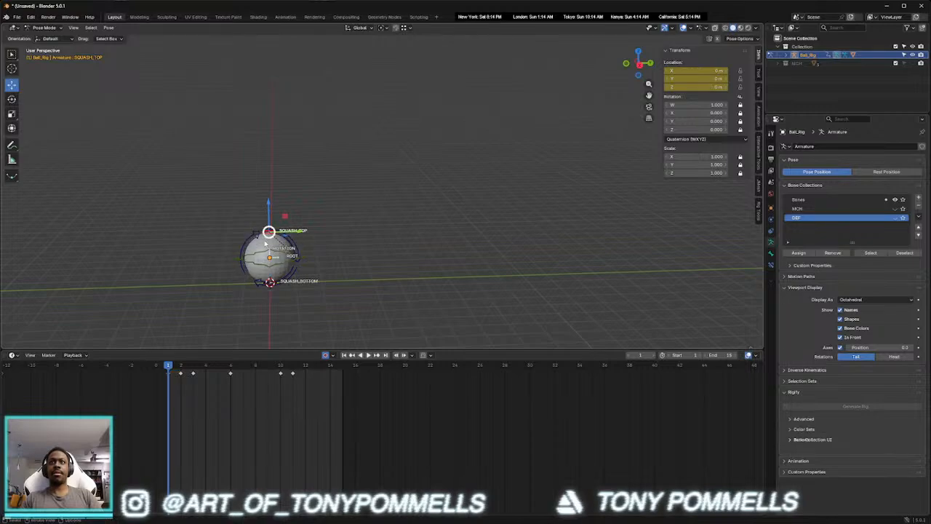
pyautogui.press('k')
pyautogui.click(246, 240)
# Play the start of the jump, go to frame 11, and duplicate its keyframes to frame 12
pyautogui.press('space')
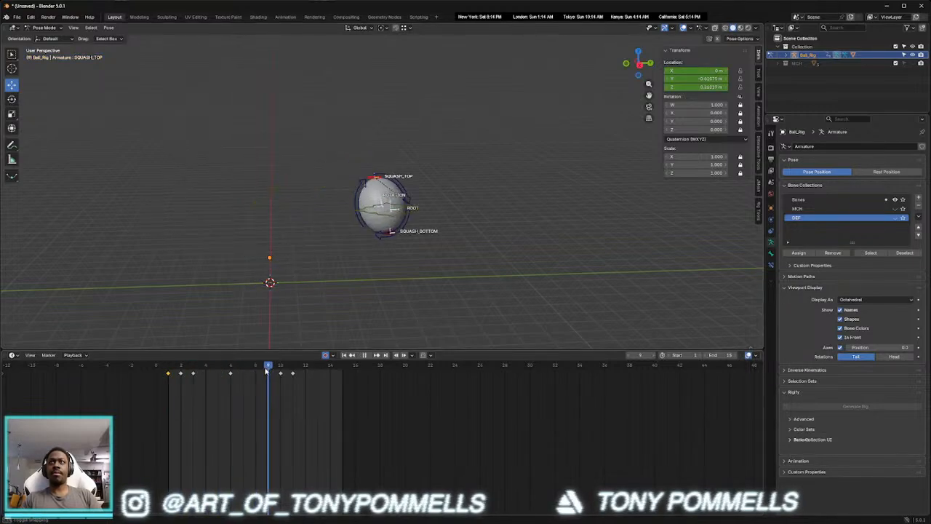
pyautogui.press('space')
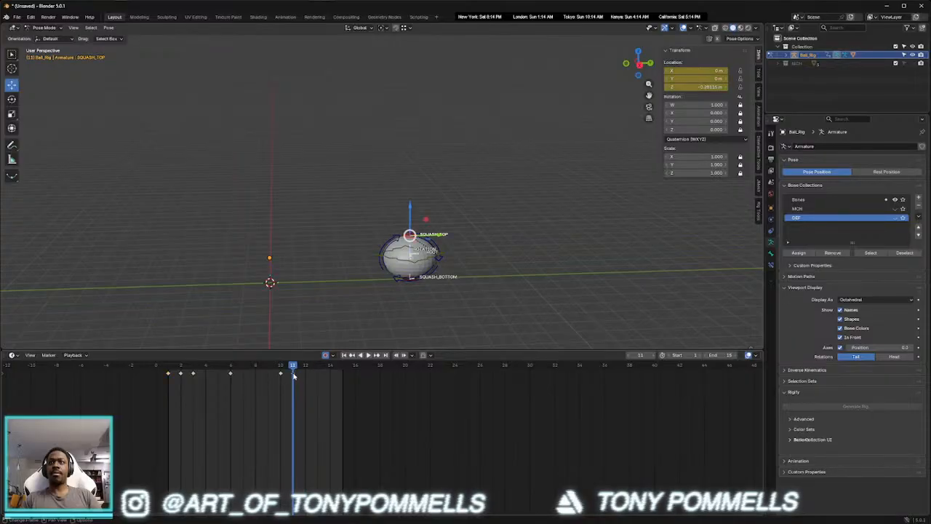
pyautogui.press('g')
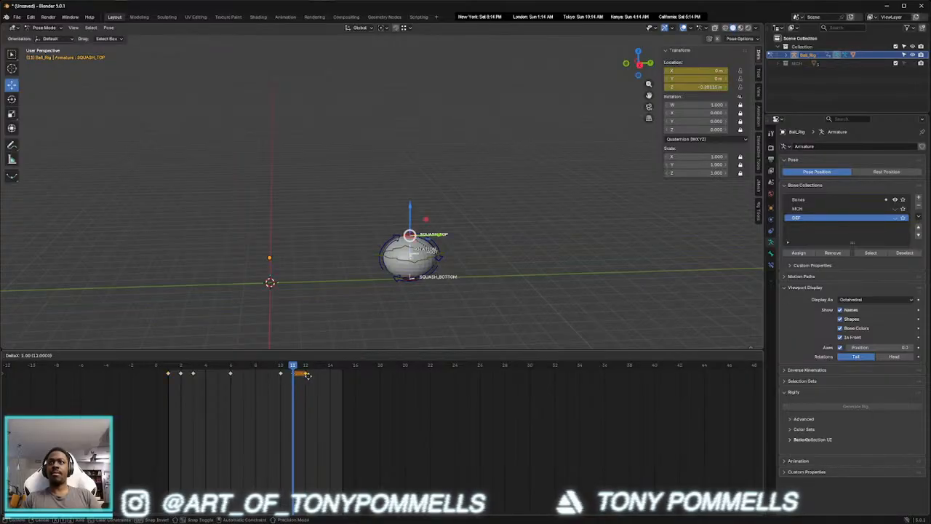
pyautogui.click(307, 374)
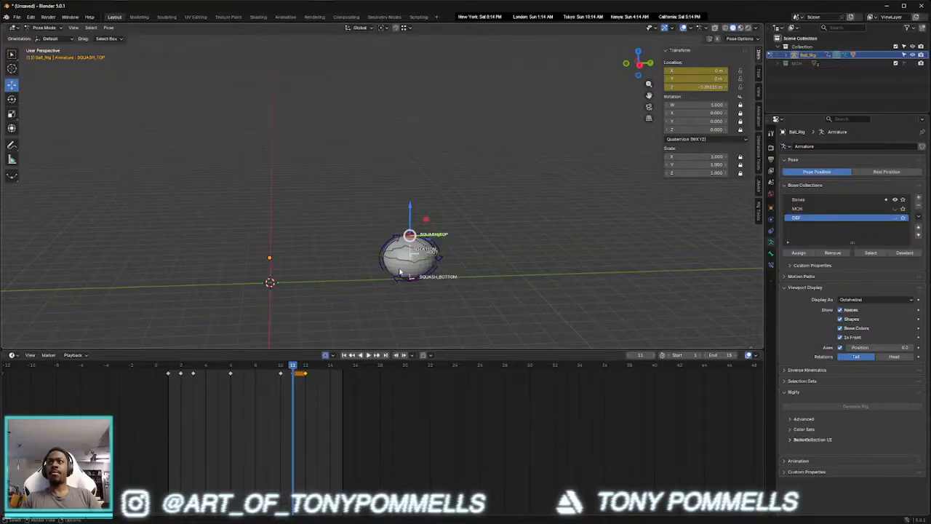
# Go to frame 12, clear the SQUASH_TOP control's location, and key the restored round shape
pyautogui.moveTo(297, 369); pyautogui.dragTo(305, 366)
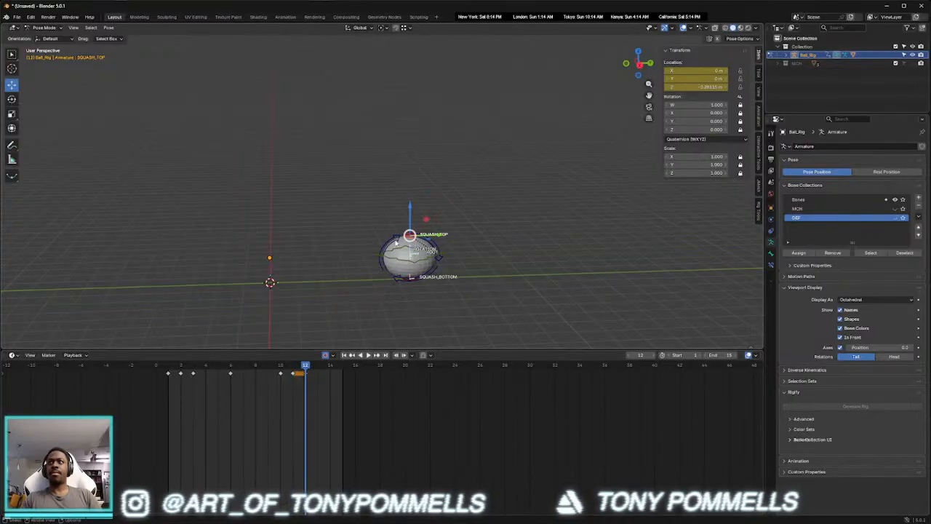
pyautogui.hotkey('alt', 'g')
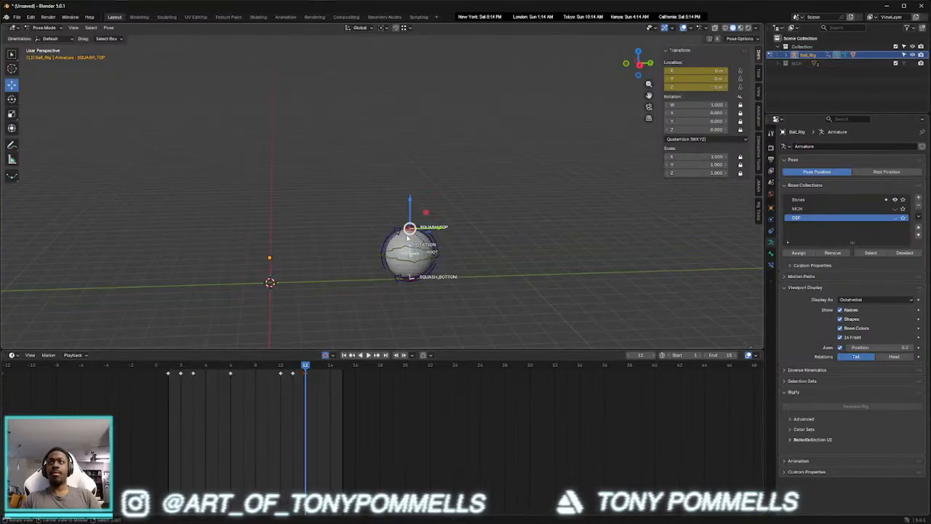
pyautogui.press('k')
pyautogui.click(459, 251)
# Review the full jump with all controls selected, return to frame 1, and select the ROTATION control
pyautogui.click(409, 322)
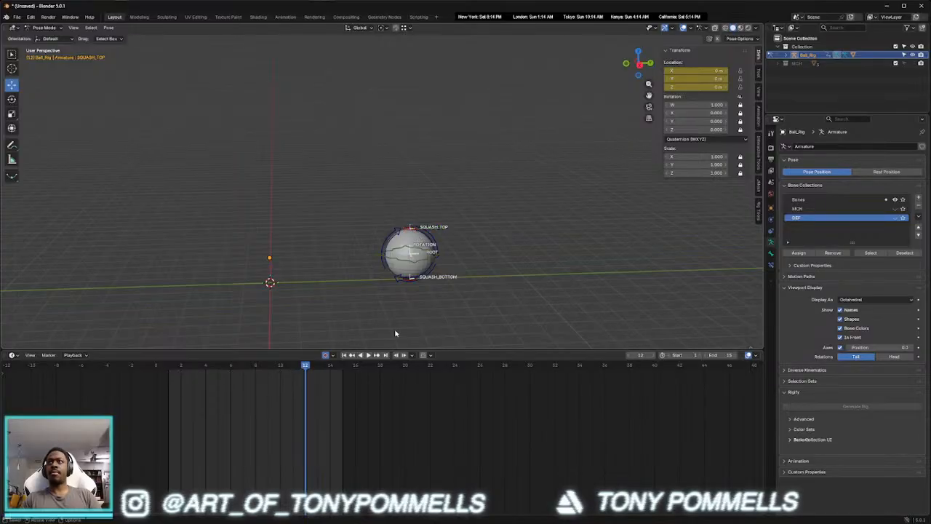
pyautogui.press('a')
pyautogui.moveTo(308, 372); pyautogui.dragTo(151, 386)
pyautogui.press('space')
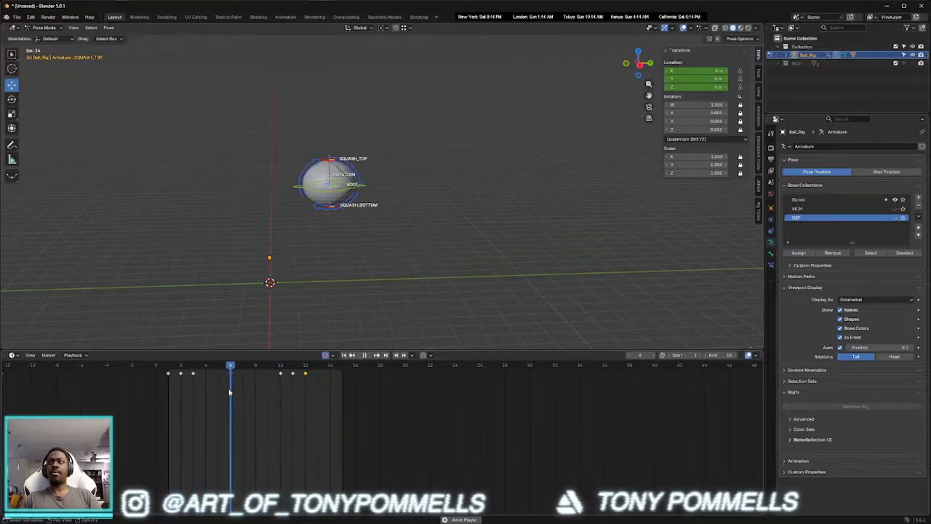
pyautogui.press('space')
pyautogui.moveTo(230, 368); pyautogui.dragTo(168, 368)
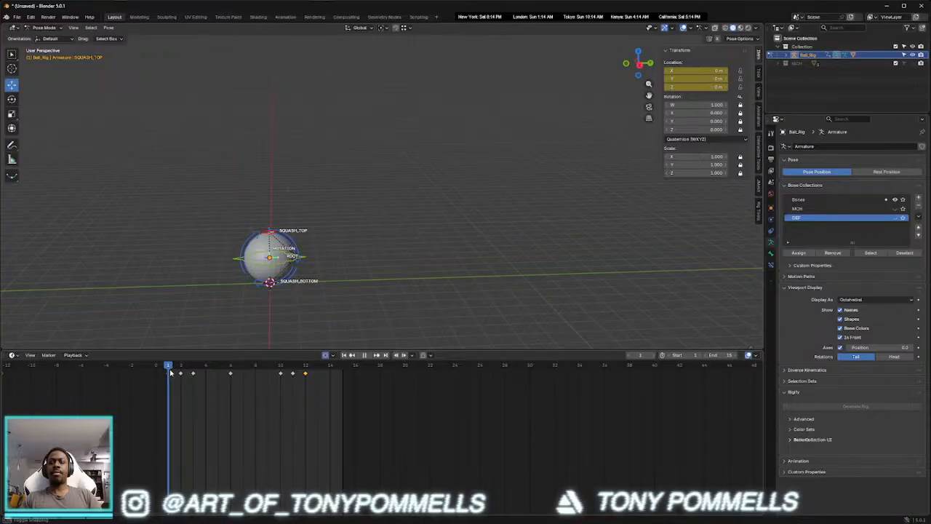
pyautogui.click(240, 261)
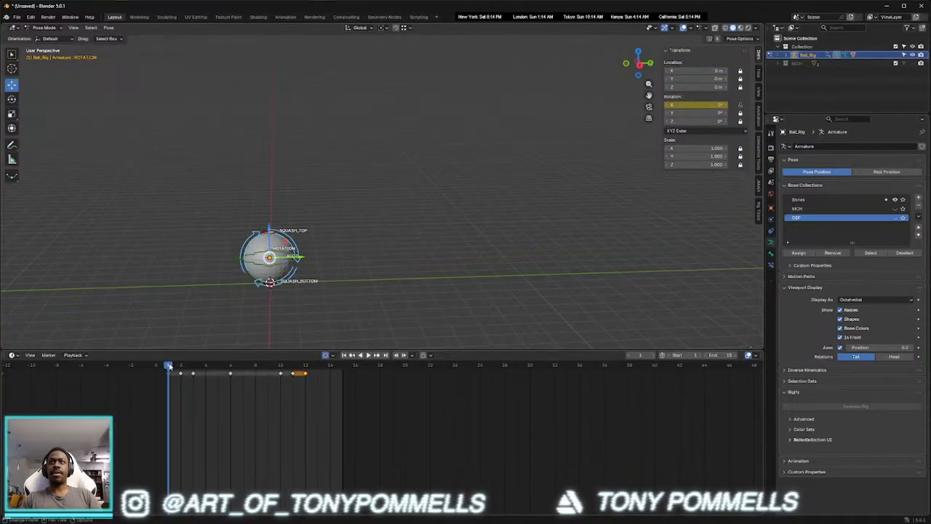
# At frame 2, rotate the ROTATION control to about -18° on X and key the pose
pyautogui.moveTo(170, 367); pyautogui.dragTo(180, 366)
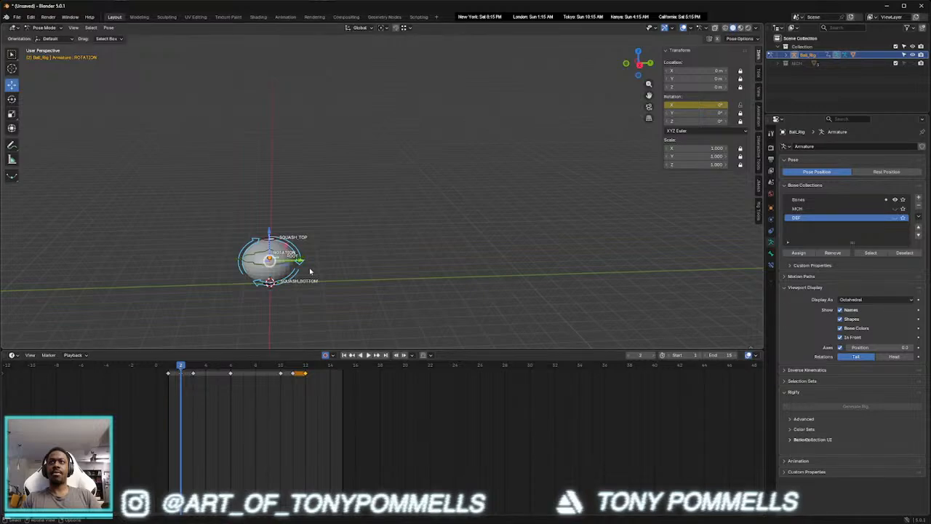
pyautogui.press('r')
pyautogui.moveTo(284, 233); pyautogui.dragTo(294, 237)
pyautogui.click(183, 367)
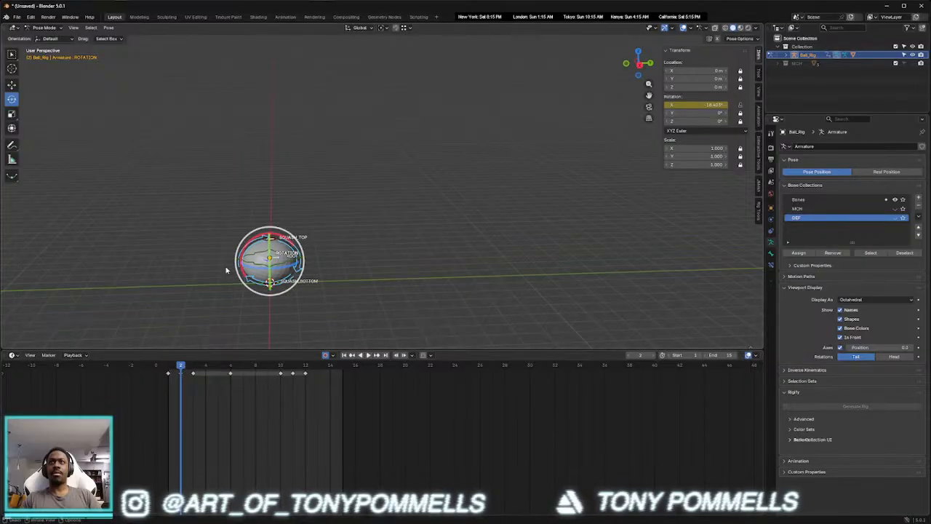
pyautogui.press('k')
# At frame 3, rotate the ROTATION control to about 18° on X and insert a Whole Character keyframe
pyautogui.press('space')
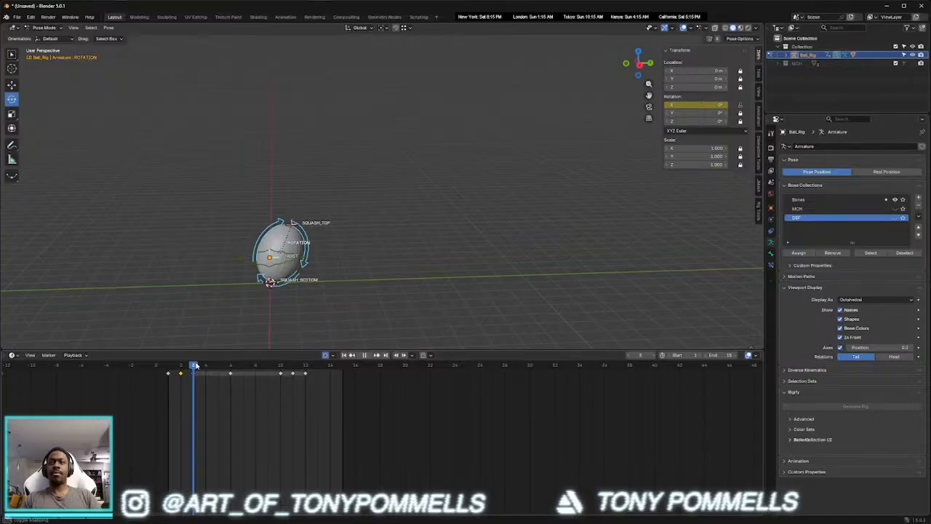
pyautogui.press('space')
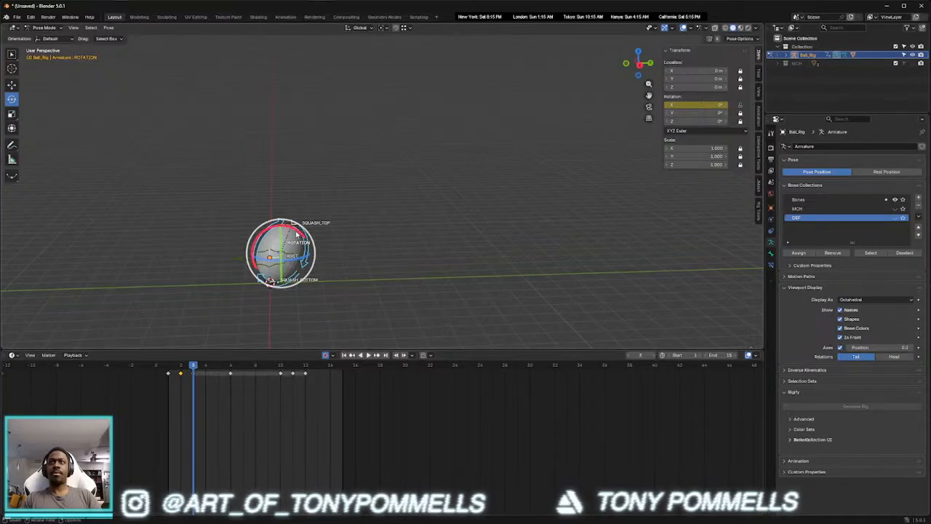
pyautogui.moveTo(297, 235); pyautogui.dragTo(294, 231)
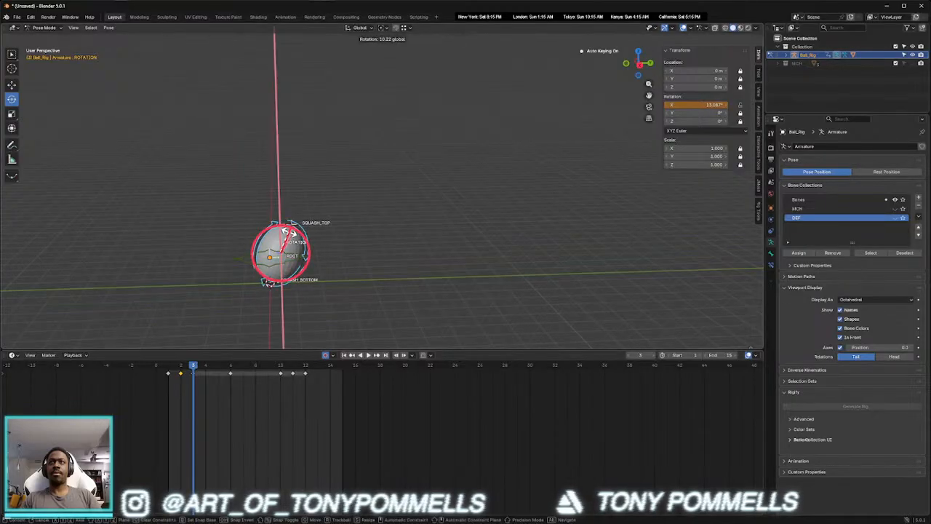
pyautogui.moveTo(269, 283); pyautogui.dragTo(269, 282)
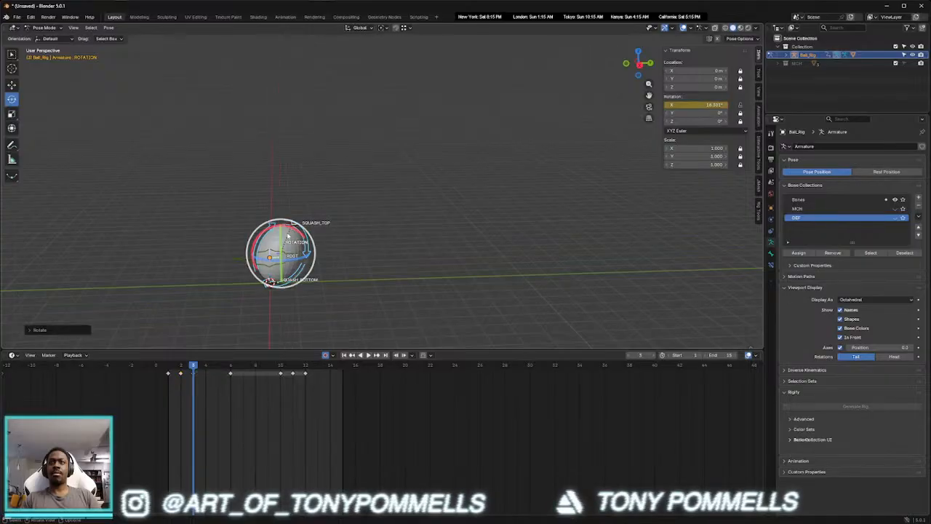
pyautogui.press('k')
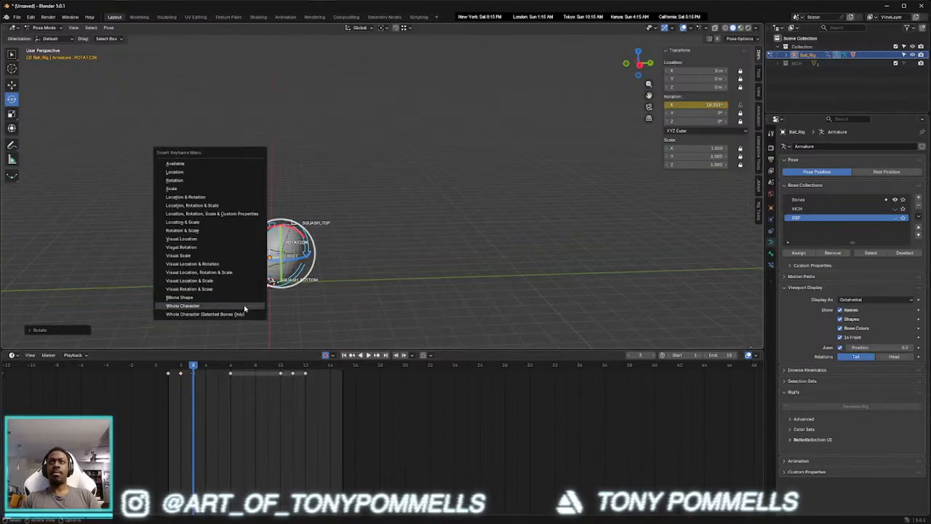
pyautogui.click(245, 306)
# At frame 10, rotate the ROTATION control to about 15° on X and key the pose
pyautogui.moveTo(193, 367); pyautogui.dragTo(281, 367)
pyautogui.press('r')
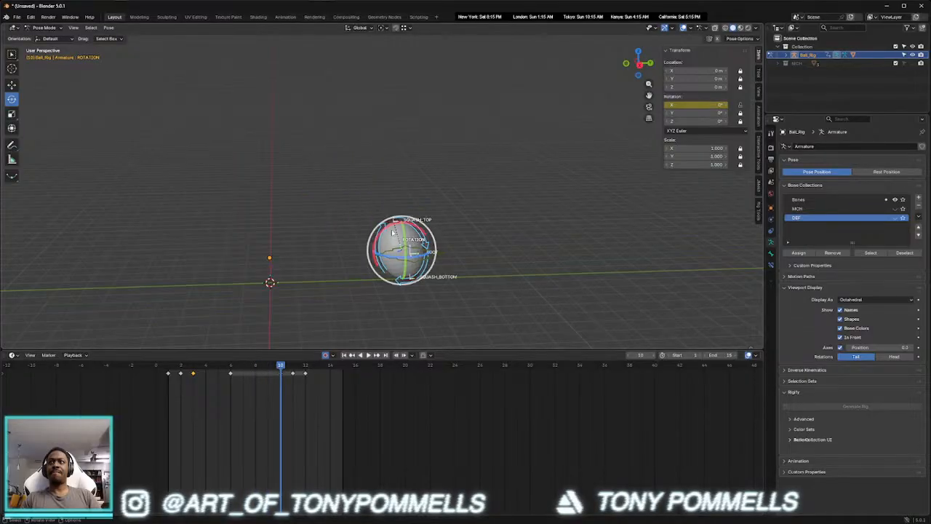
pyautogui.press('x')
pyautogui.click(382, 232)
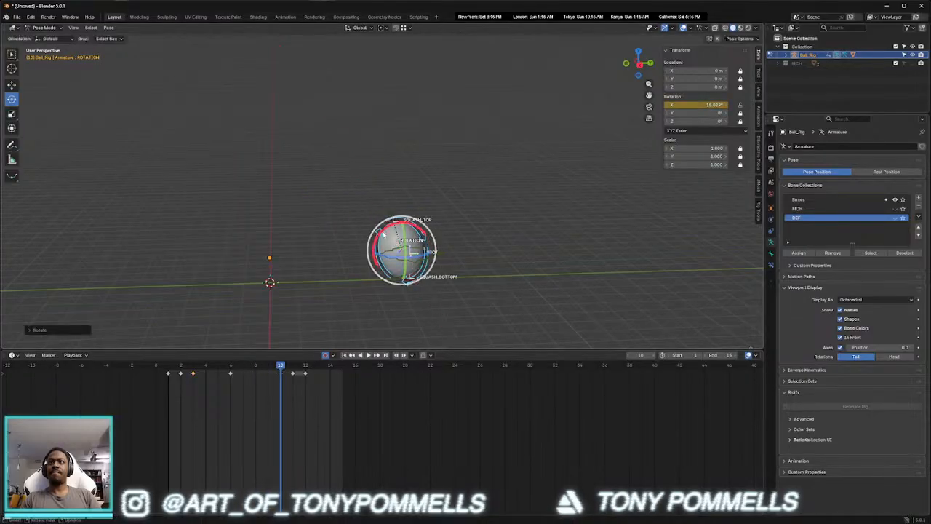
pyautogui.press('k')
pyautogui.click(314, 290)
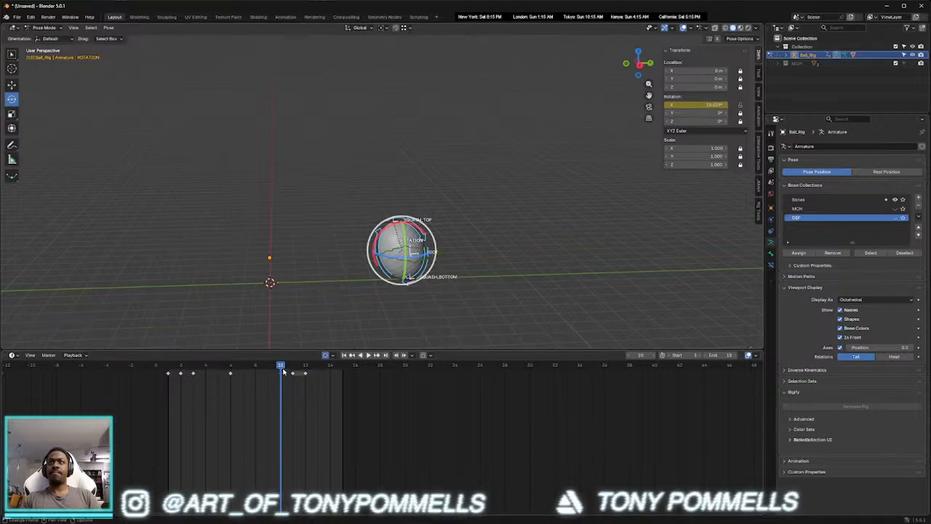
# At frame 11, rotate the ROTATION control to about -15° on X and insert a Whole Character keyframe
pyautogui.press('Right')
pyautogui.press('r')
pyautogui.press('x')
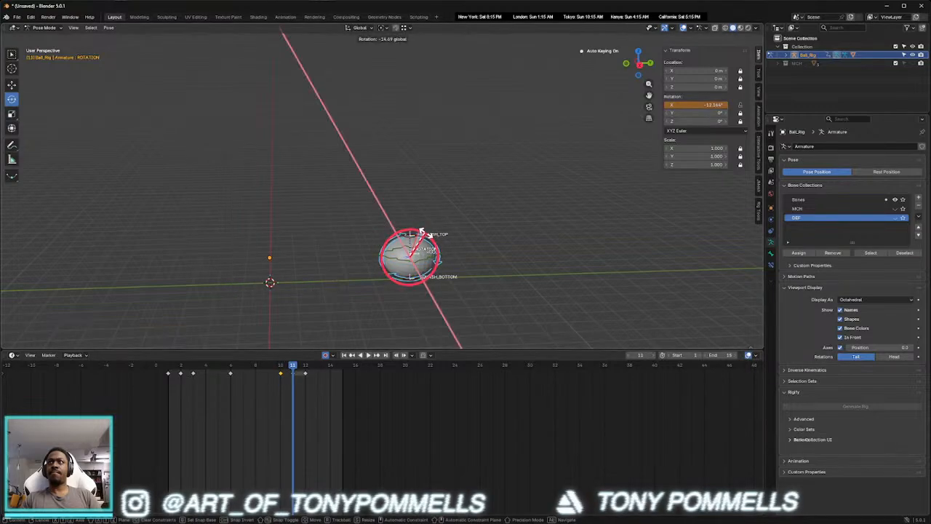
pyautogui.click(424, 231)
pyautogui.press('k')
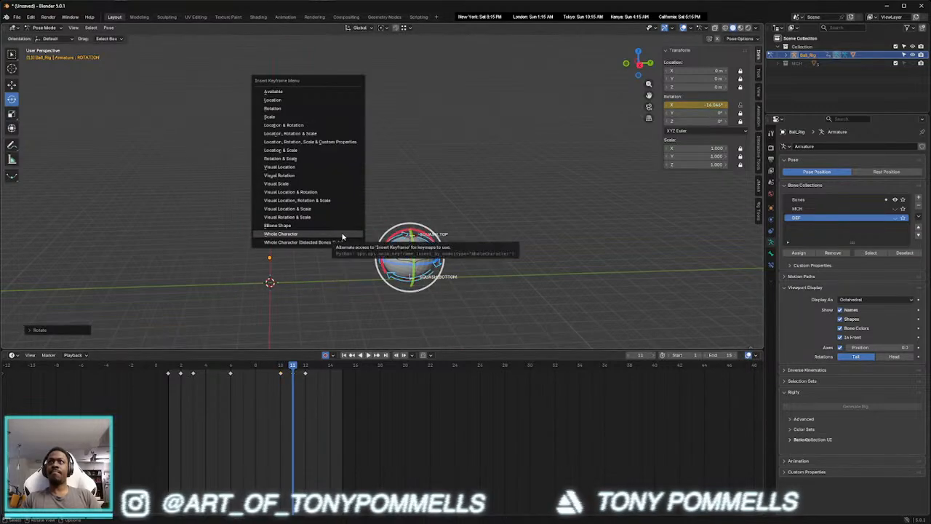
pyautogui.click(343, 235)
# Return to frame 1, switch to Object Mode, and display the ROTATION control's X Euler Rotation curve in the Graph Editor
pyautogui.moveTo(300, 360); pyautogui.dragTo(182, 365)
pyautogui.press('Tab')
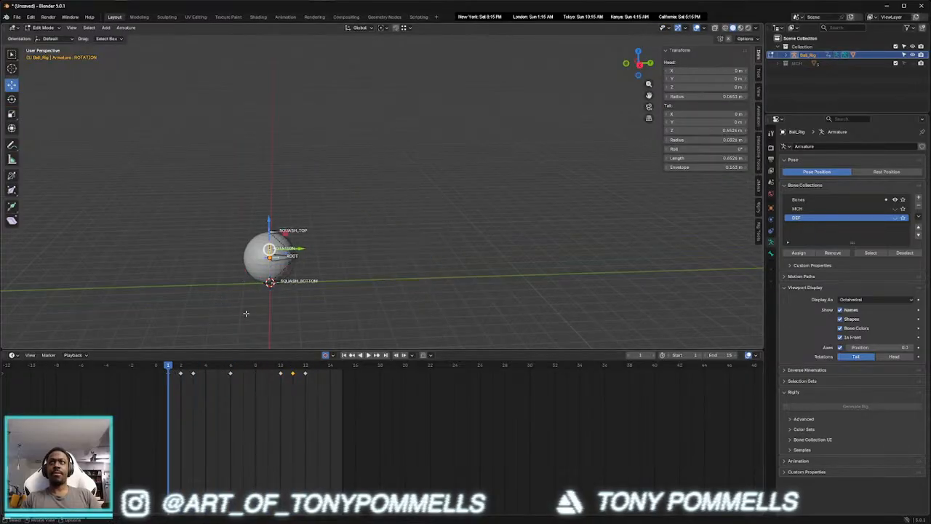
pyautogui.hotkey('ctrl', 'Tab')
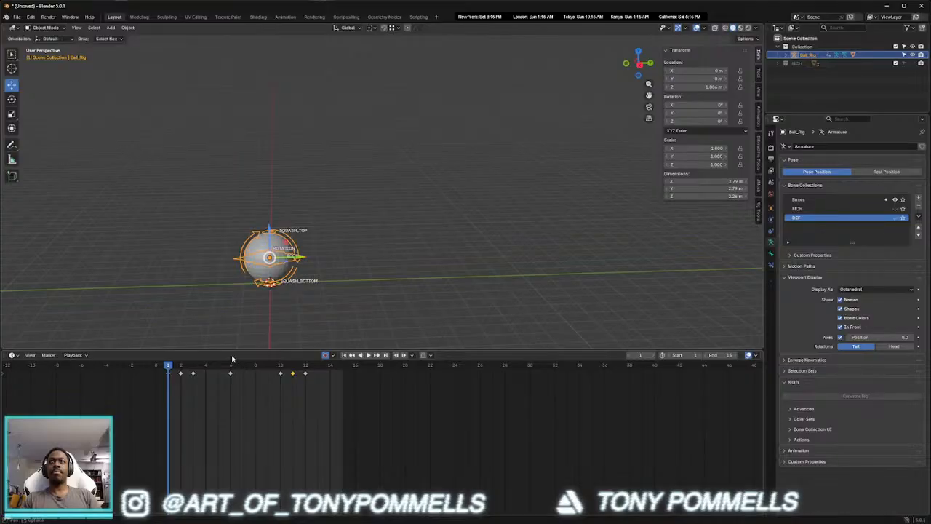
pyautogui.hotkey('ctrl', 'Tab')
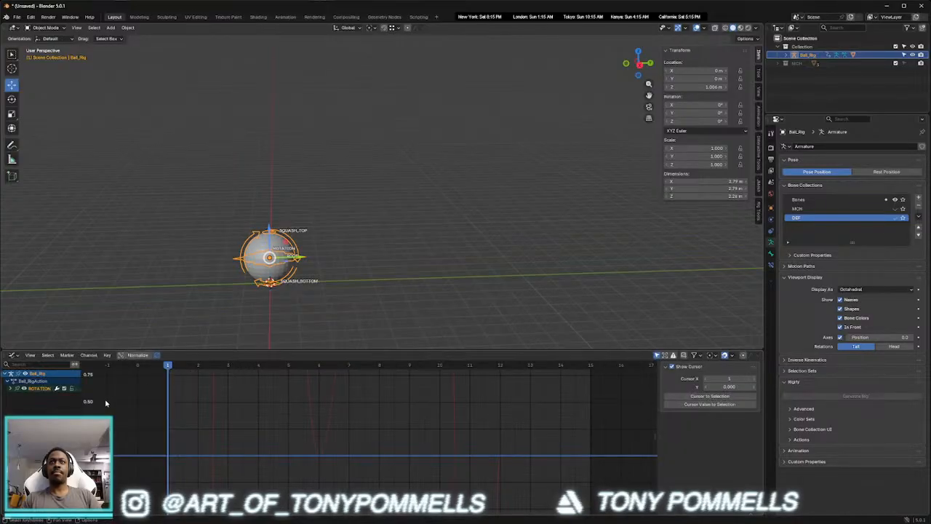
pyautogui.click(10, 389)
pyautogui.scroll(-12, 278, 414)
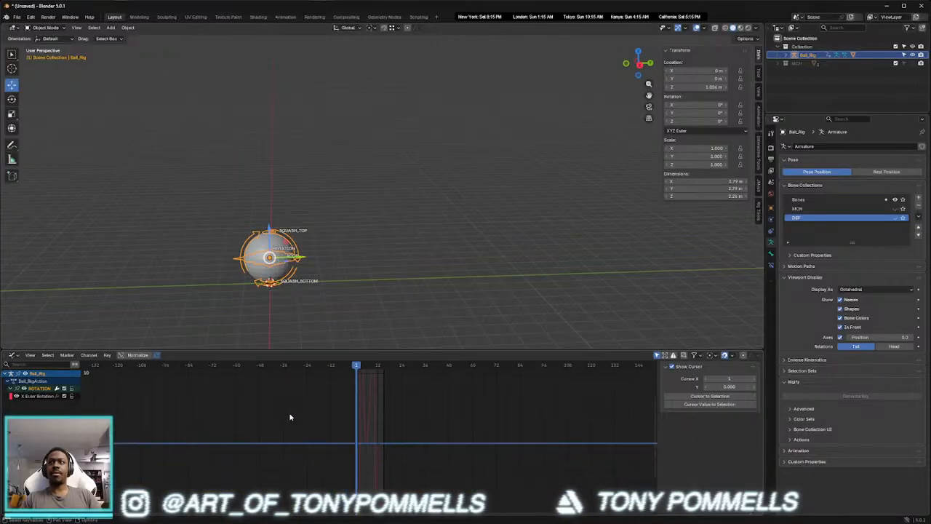
pyautogui.scroll(6, 342, 433)
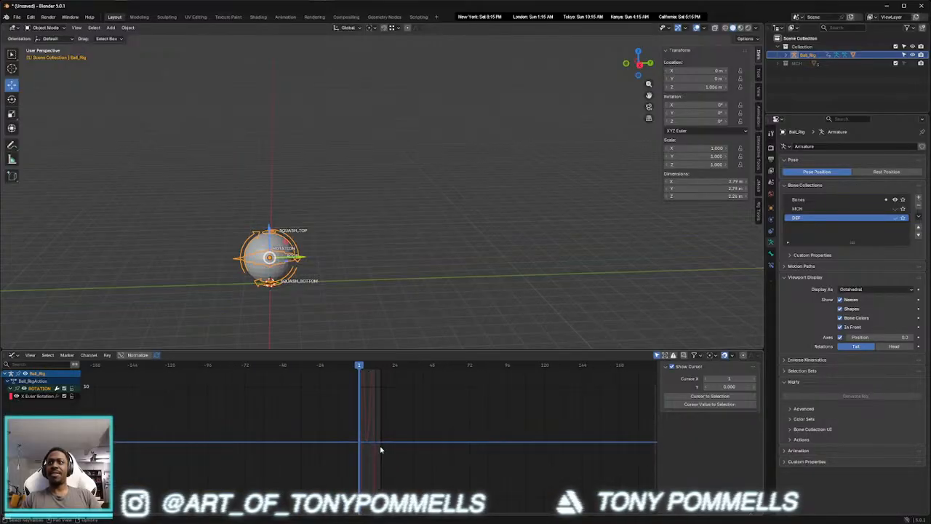
pyautogui.scroll(10, 374, 459)
# Change the handle type of the X Euler Rotation curve's keyframe at frame 6
pyautogui.moveTo(347, 481); pyautogui.dragTo(330, 502)
pyautogui.hotkey('ctrl', 'z')
pyautogui.click(340, 475)
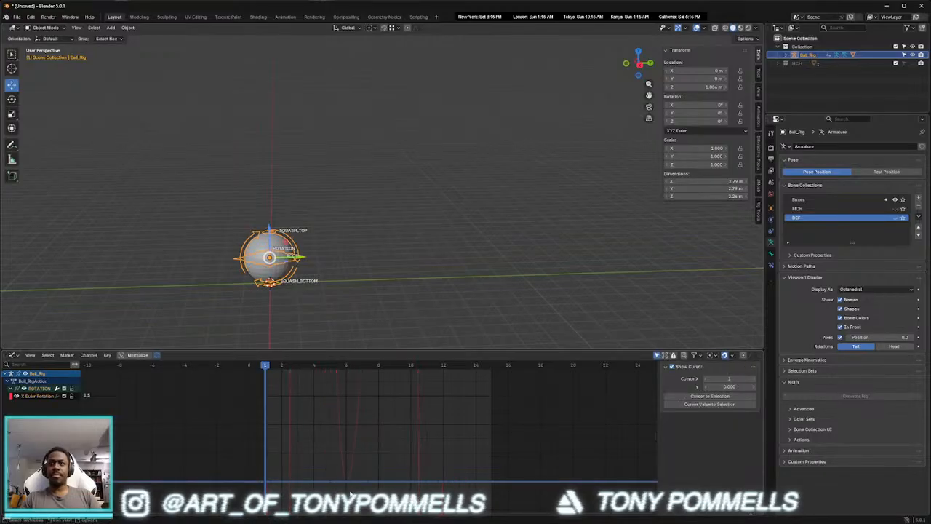
pyautogui.press('v')
pyautogui.click(338, 473)
pyautogui.scroll(-2, 295, 484)
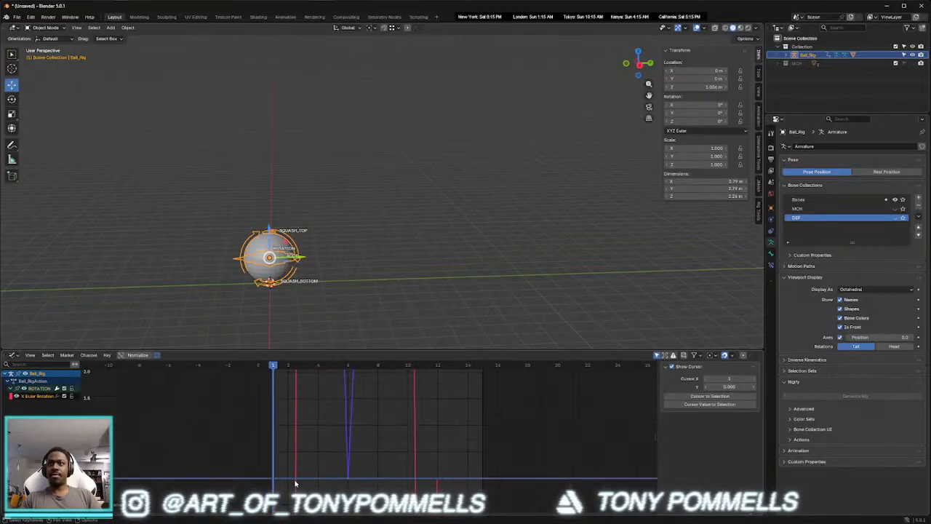
# Change the handle type of the X Euler Rotation curve's first and last keyframes, at frames 1 and 12
pyautogui.moveTo(264, 447); pyautogui.dragTo(289, 489)
pyautogui.press('v')
pyautogui.click(289, 490)
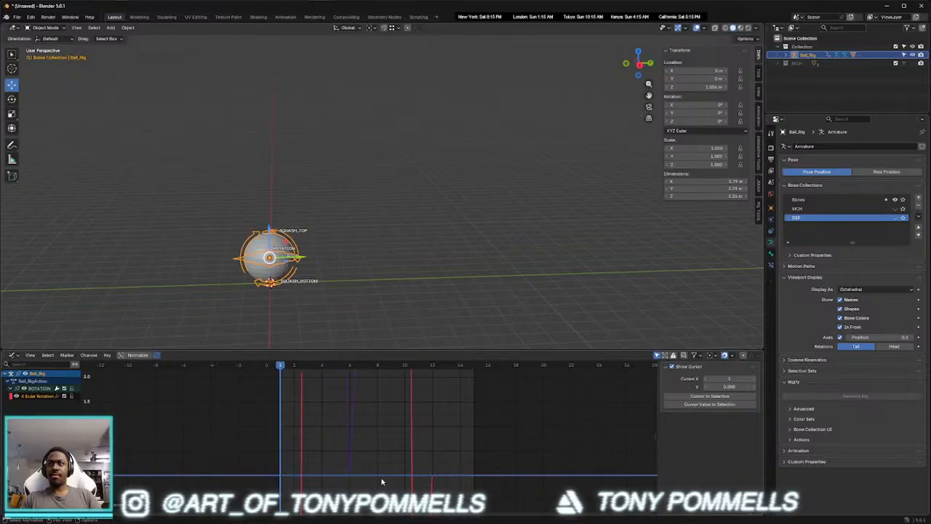
pyautogui.moveTo(427, 481); pyautogui.dragTo(388, 465, button='middle')
pyautogui.moveTo(387, 445); pyautogui.dragTo(402, 468)
pyautogui.press('v')
pyautogui.click(401, 468)
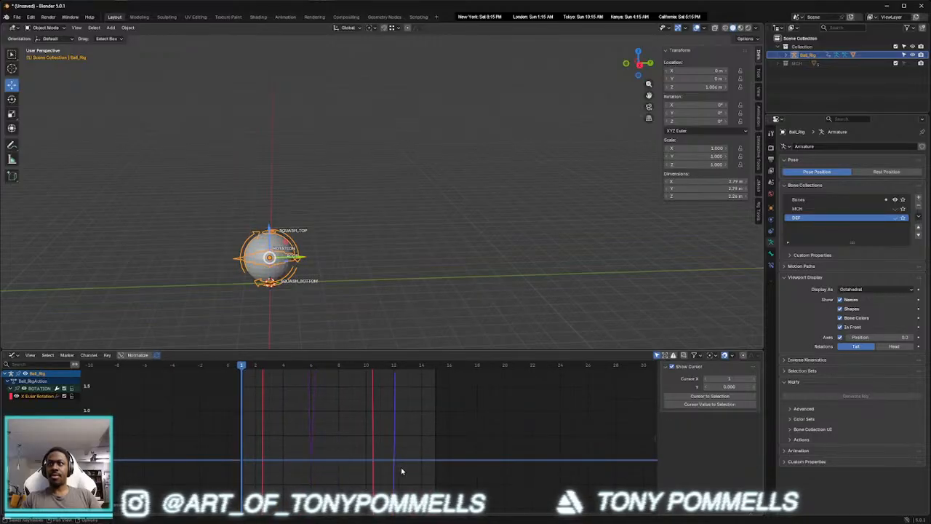
# Inspect the rotation curve, then deselect the rig and play back the jump from an angled view to check the added tilt
pyautogui.scroll(-3, 402, 468)
pyautogui.scroll(-6, 404, 468)
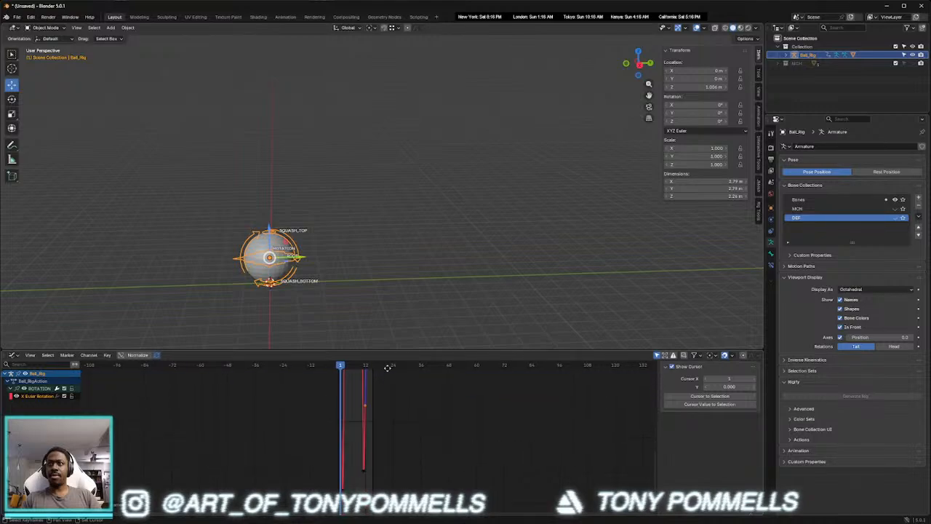
pyautogui.scroll(4, 365, 463)
pyautogui.scroll(-6, 345, 415)
pyautogui.scroll(4, 349, 437)
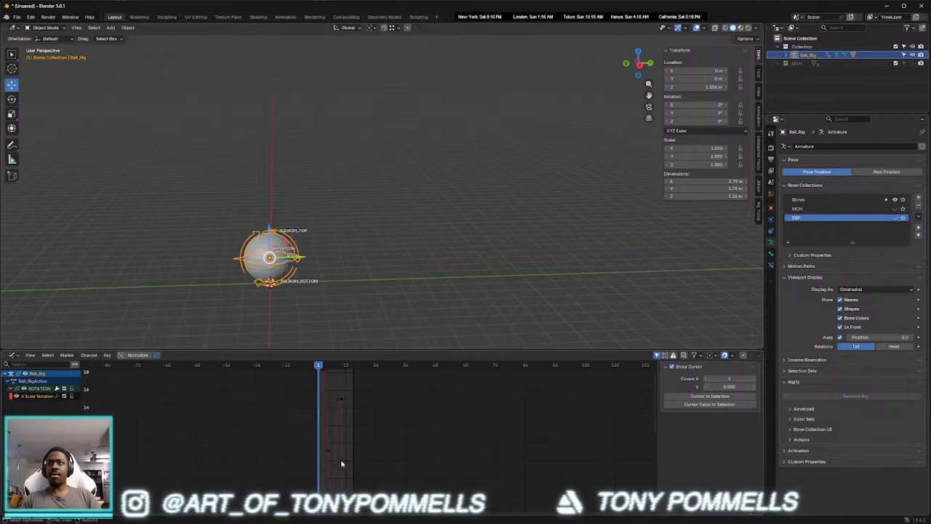
pyautogui.scroll(-4, 341, 462)
pyautogui.click(354, 299)
pyautogui.moveTo(353, 299); pyautogui.dragTo(318, 287, button='middle')
pyautogui.press('space')
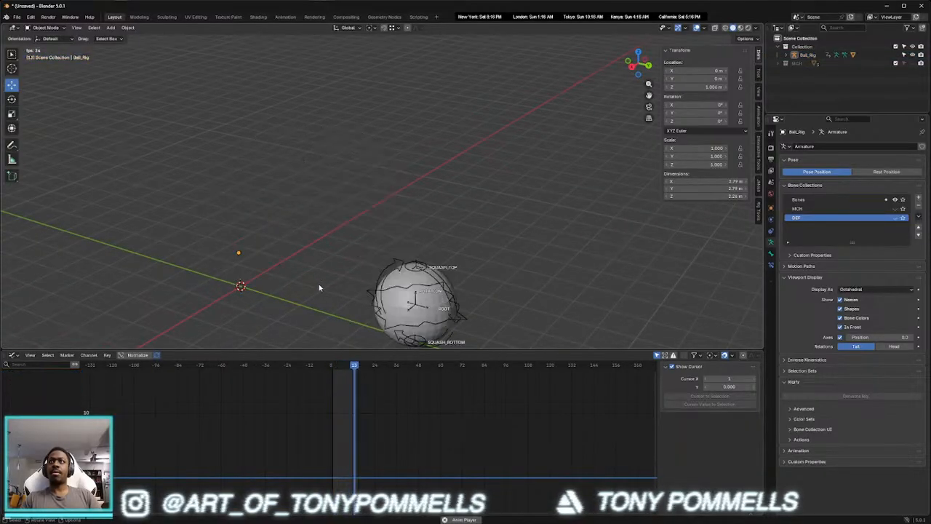
pyautogui.press('space')
pyautogui.scroll(-2, 318, 286)
pyautogui.keyDown('shift'); pyautogui.moveTo(318, 286); pyautogui.dragTo(287, 260, button='middle'); pyautogui.keyUp('shift')
pyautogui.scroll(5, 352, 383)
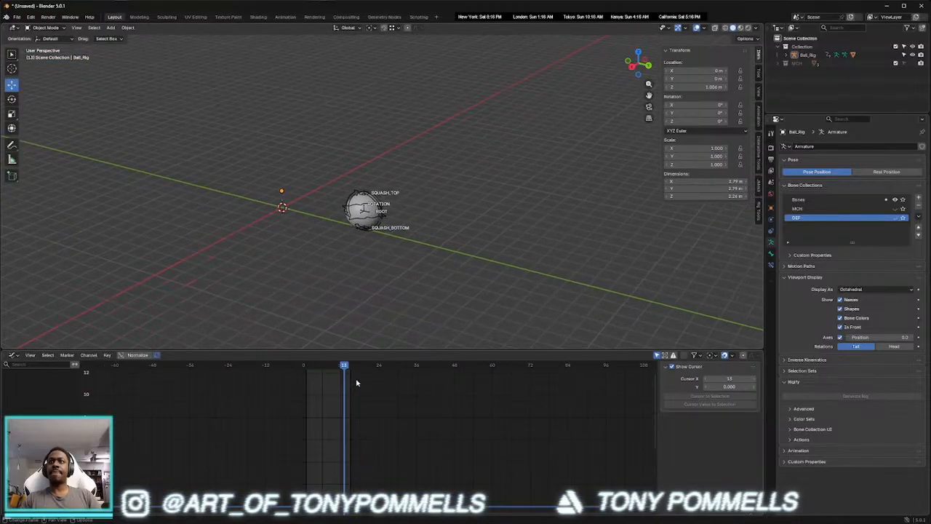
# Select the ball rig, stretch all its keyframes by about 1.8 times around frame 3, and shift them 2 frames to start at frame 1
pyautogui.moveTo(324, 366); pyautogui.dragTo(265, 379)
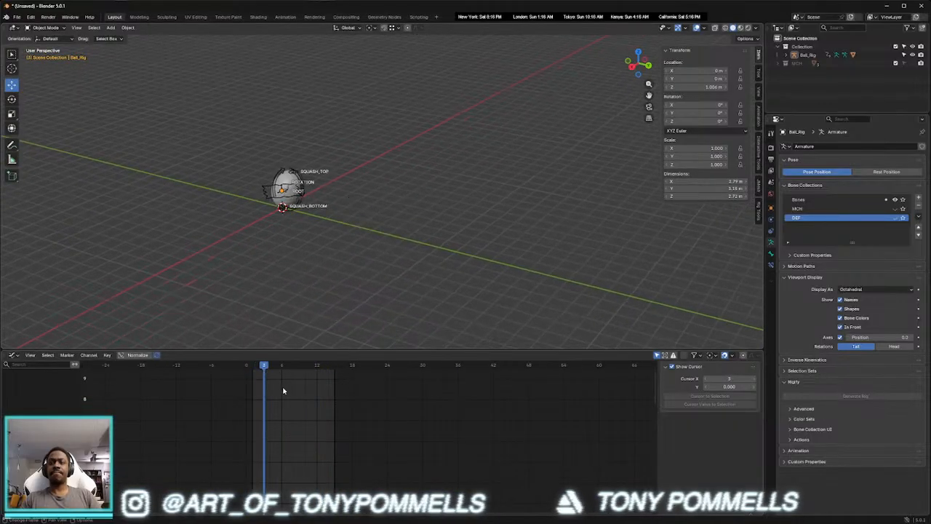
pyautogui.moveTo(205, 121); pyautogui.dragTo(302, 222)
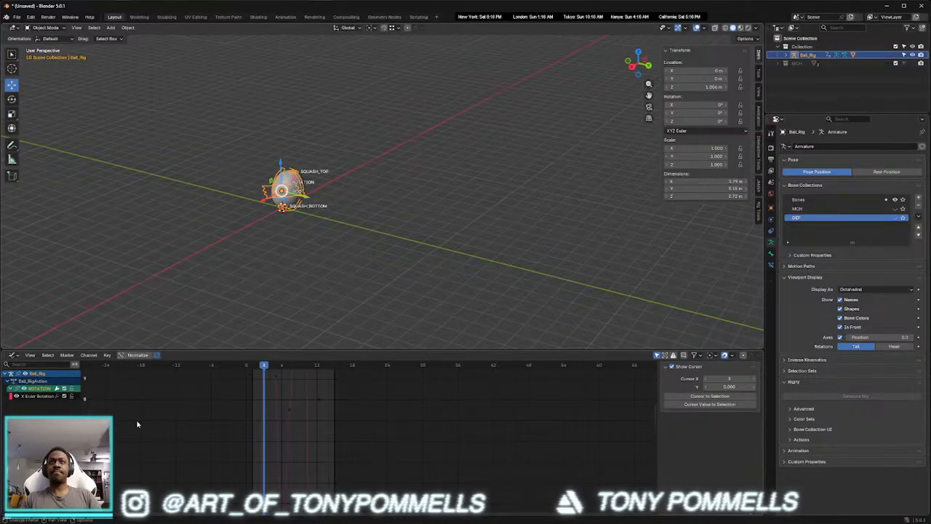
pyautogui.hotkey('ctrl', 'Tab')
pyautogui.scroll(-2, 240, 407)
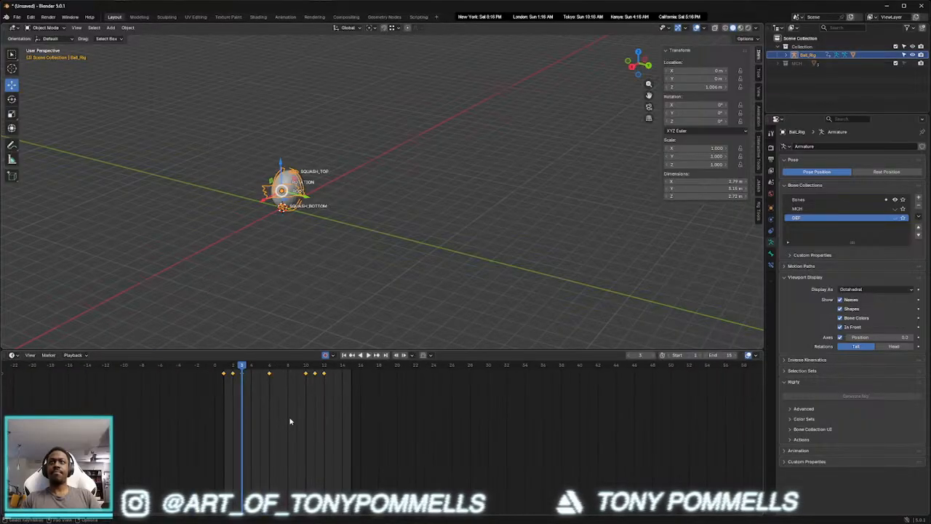
pyautogui.press('s')
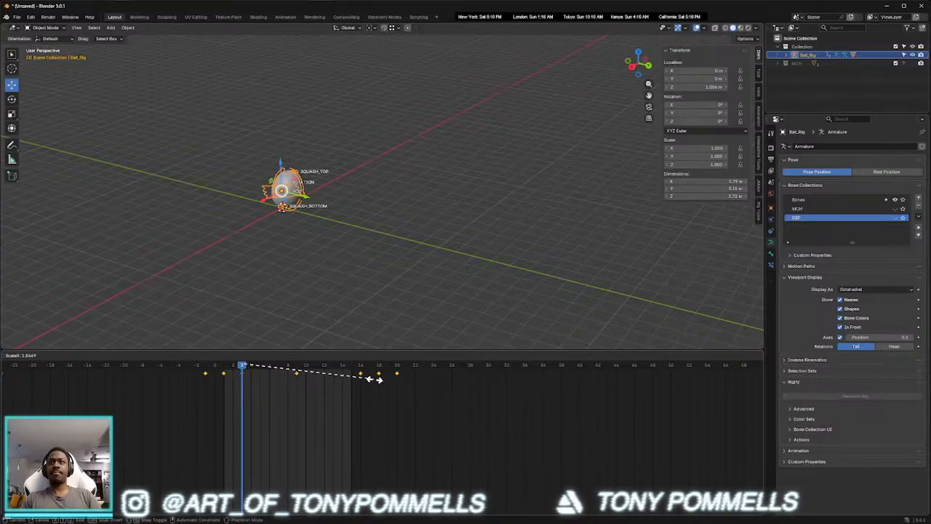
pyautogui.click(364, 378)
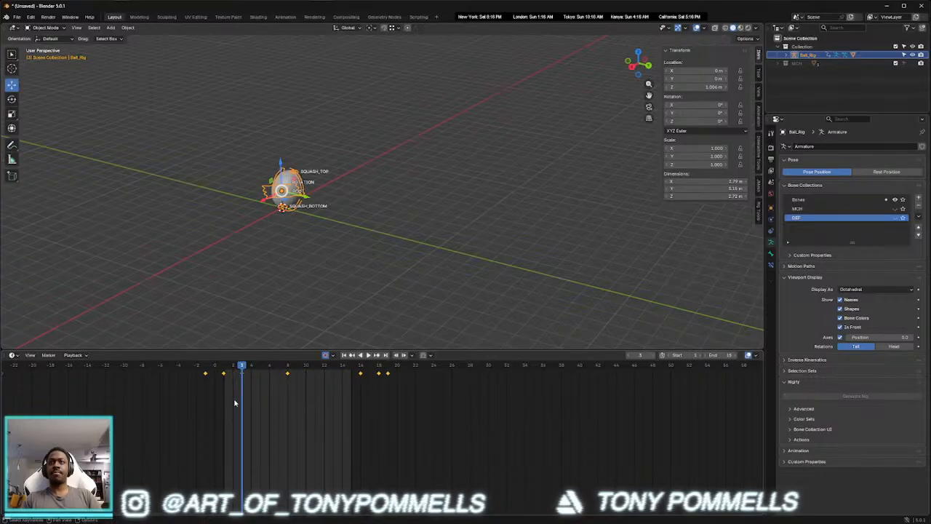
pyautogui.press('g')
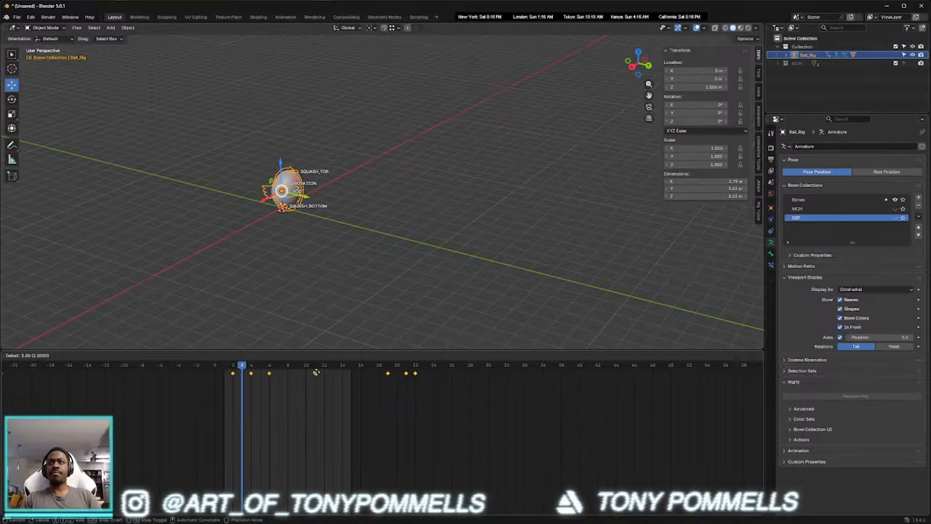
pyautogui.click(308, 374)
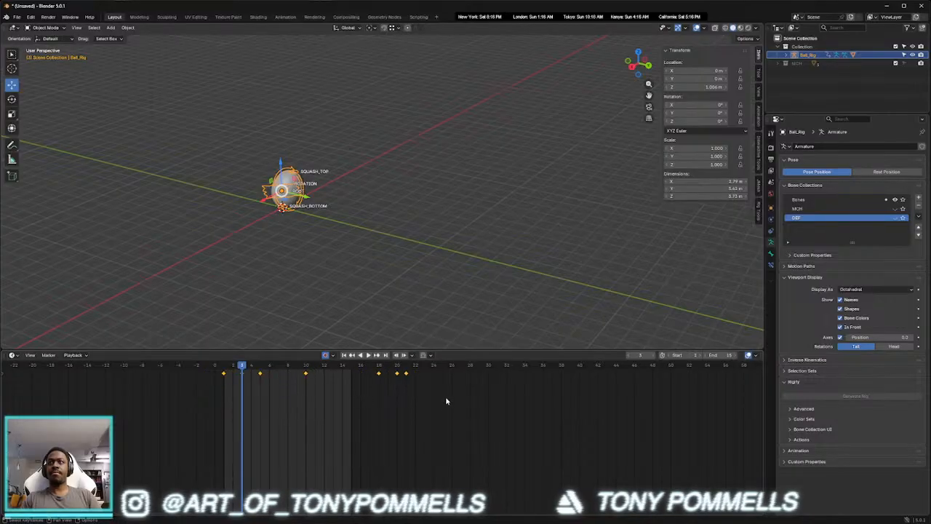
# Set the playback range's end to frame 23 and play the slowed jump with the rig deselected
pyautogui.moveTo(420, 369); pyautogui.dragTo(424, 365)
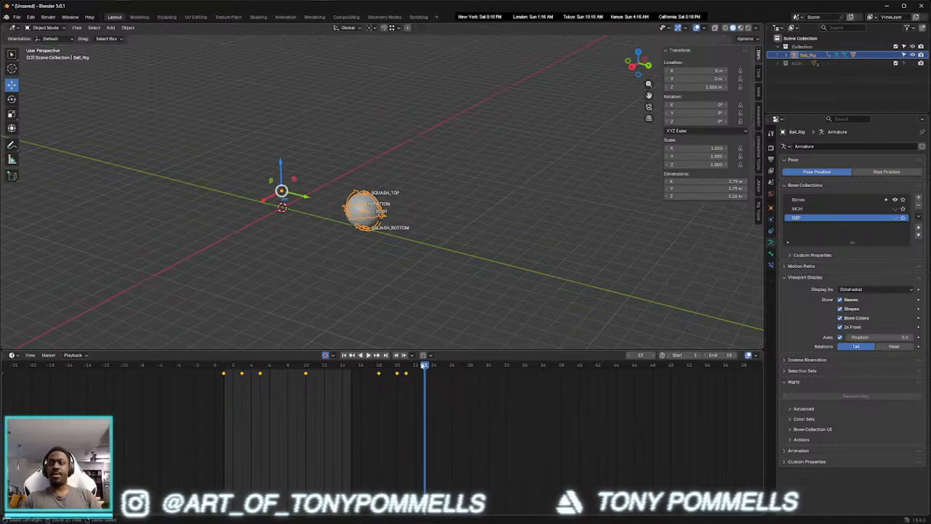
pyautogui.hotkey('ctrl', 'End')
pyautogui.press('space')
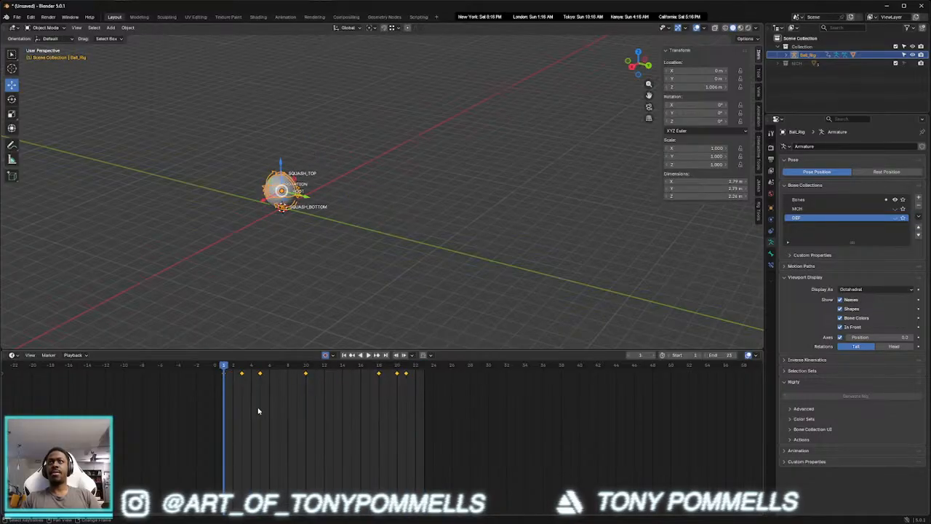
pyautogui.click(333, 304)
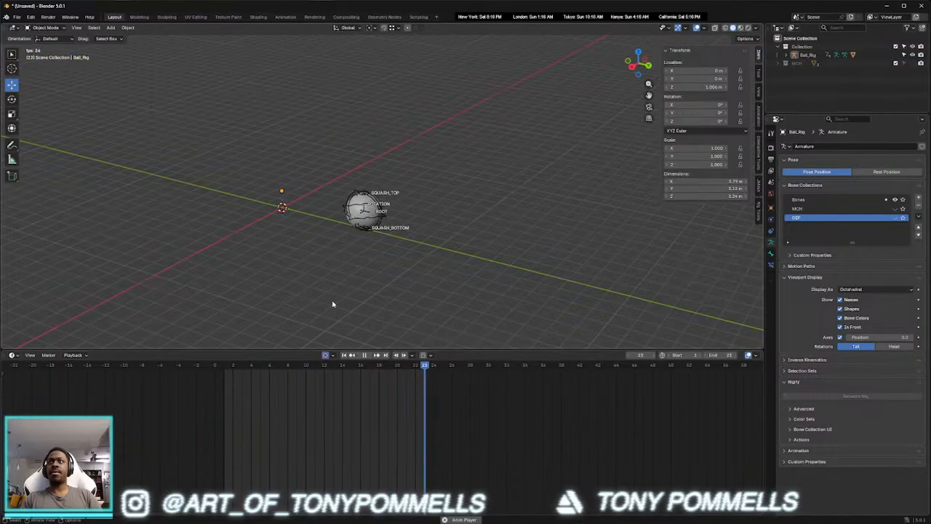
# Stop playback and undo the playback range change and the keyframe stretch that slowed the ball rig's jump
pyautogui.press('space')
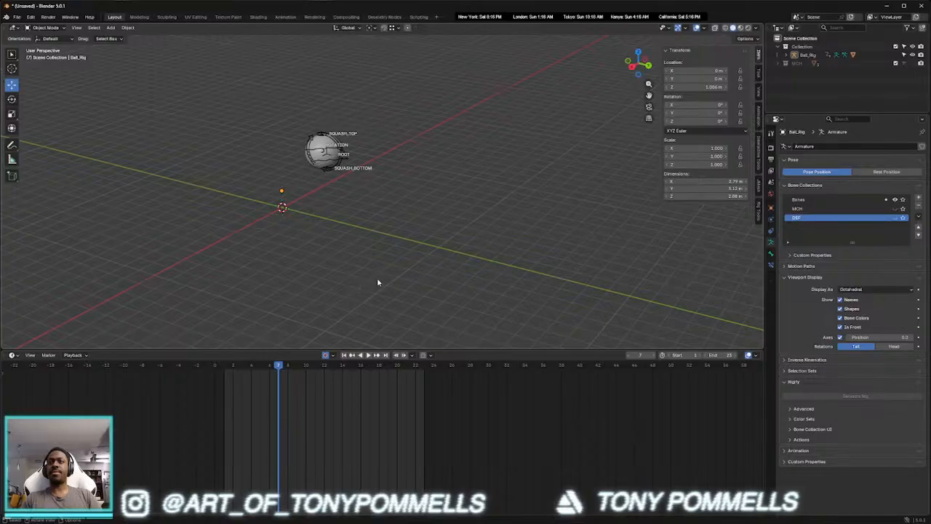
pyautogui.hotkey('ctrl', 'z')
pyautogui.hotkey('ctrl', 'z')
pyautogui.hotkey('ctrl', 'z')
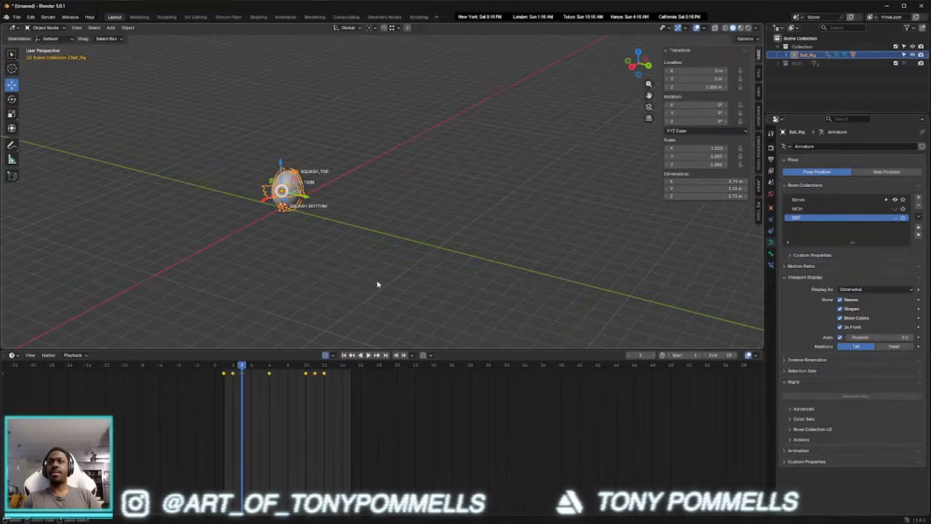
# Deselect the ball rig and play back the jump at its original timing from a closer, lower view
pyautogui.press('space')
pyautogui.press('Escape')
pyautogui.click(288, 265)
pyautogui.scroll(4, 281, 258)
pyautogui.moveTo(281, 258); pyautogui.dragTo(275, 236, button='middle')
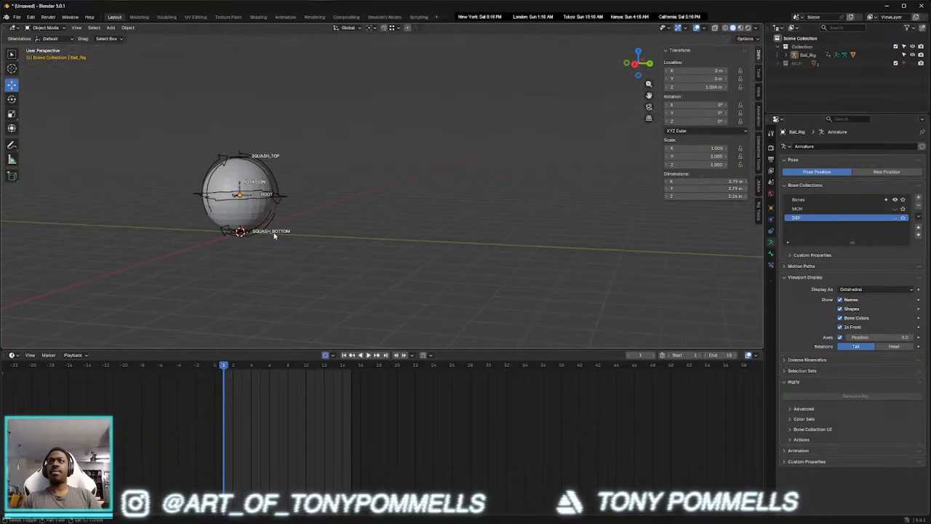
pyautogui.press('space')
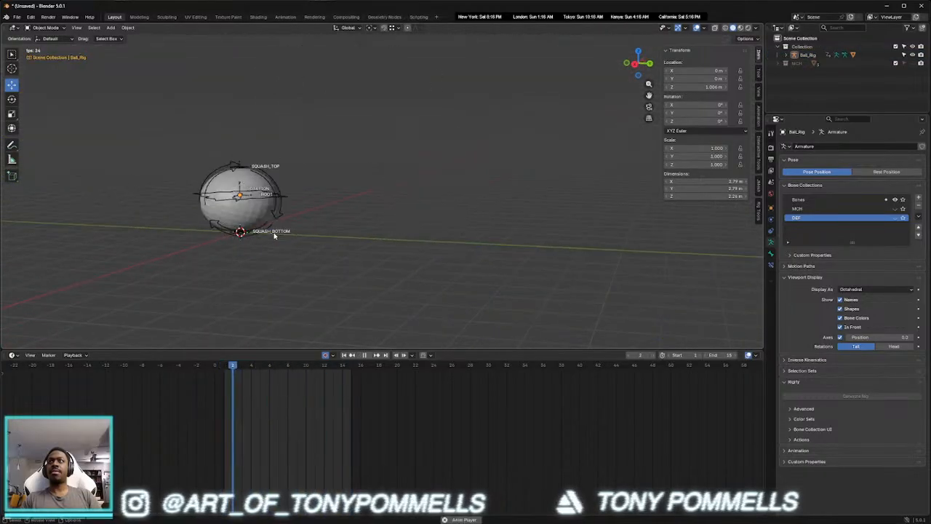
pyautogui.press('Escape')
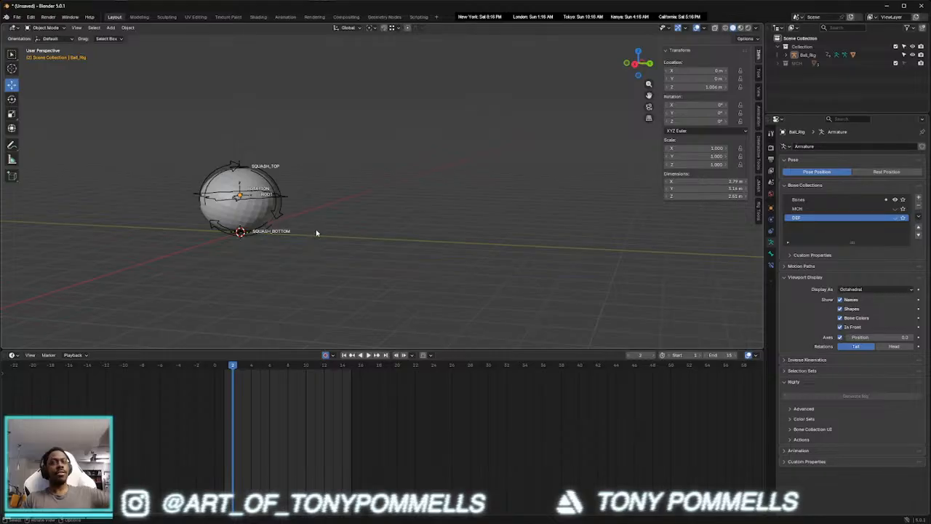
# Examine the squashed ball rig at frame 2 from several angles and distances
pyautogui.moveTo(306, 287); pyautogui.dragTo(377, 257, button='middle')
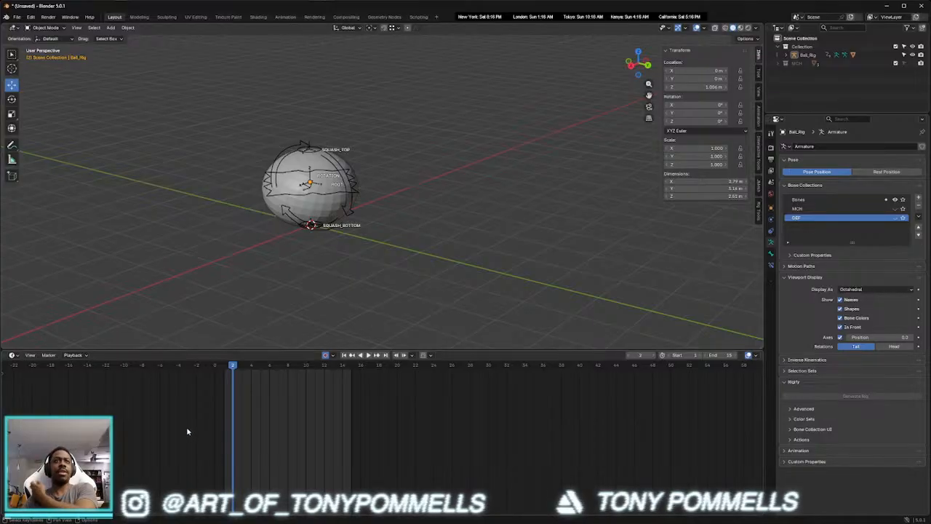
pyautogui.moveTo(291, 223); pyautogui.dragTo(457, 223, button='middle')
pyautogui.scroll(4, 345, 195)
pyautogui.moveTo(345, 195); pyautogui.dragTo(395, 228, button='middle')
pyautogui.scroll(-2, 310, 203)
pyautogui.scroll(-3, 327, 187)
pyautogui.moveTo(327, 187); pyautogui.dragTo(331, 238, button='middle')
pyautogui.scroll(-2, 348, 188)
pyautogui.scroll(8, 331, 195)
pyautogui.scroll(-5, 313, 201)
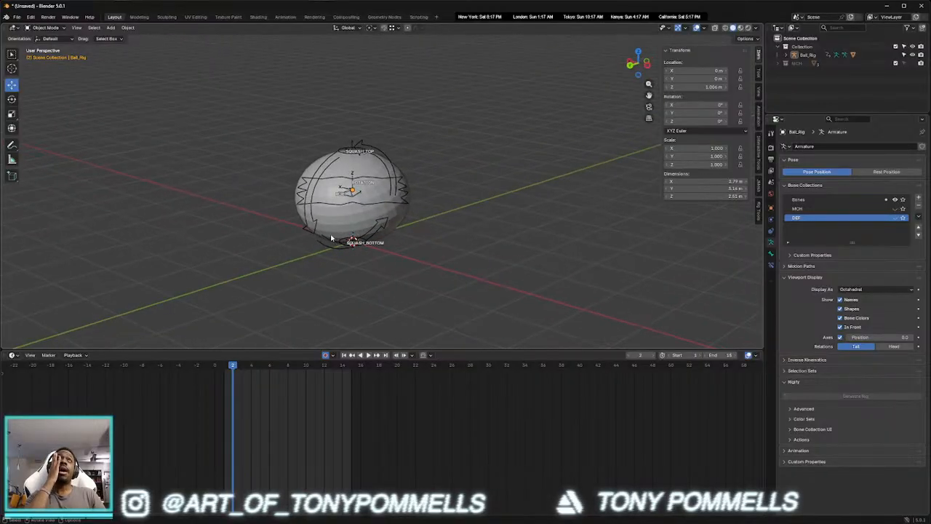